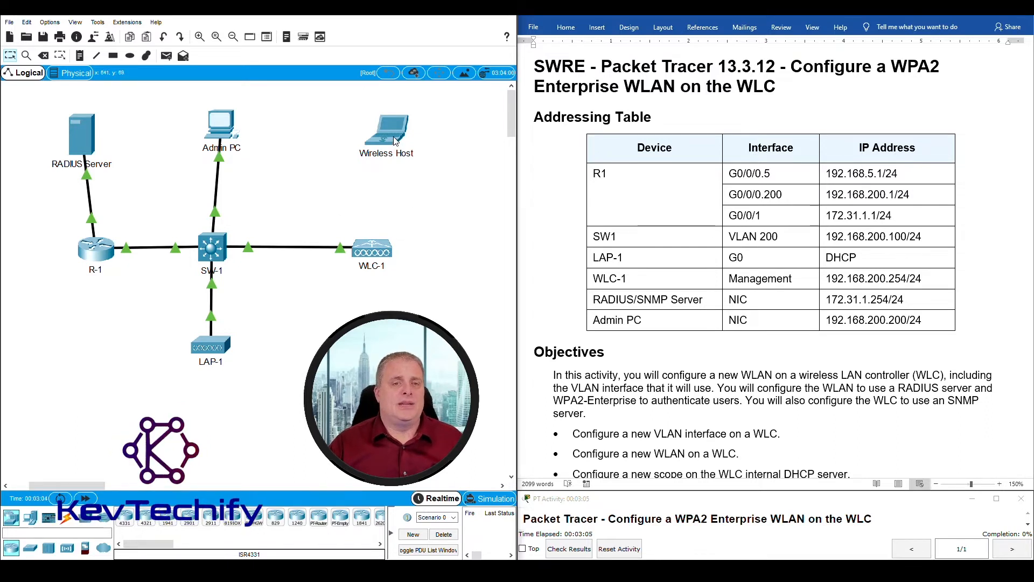
- Scroll the lab handout past Objectives to Part 1, Step 1 on creating a VLAN interface
mouse_move(393, 131)
mouse_down()
mouse_move(345, 328)
mouse_move(436, 240)
mouse_move(376, 133)
mouse_up()
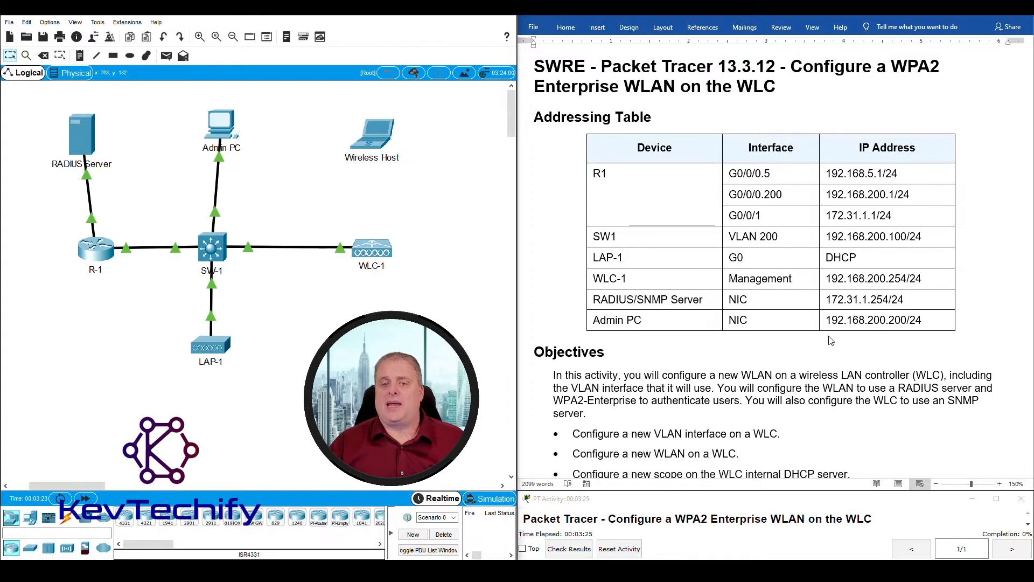
scroll(830, 337, down, 5)
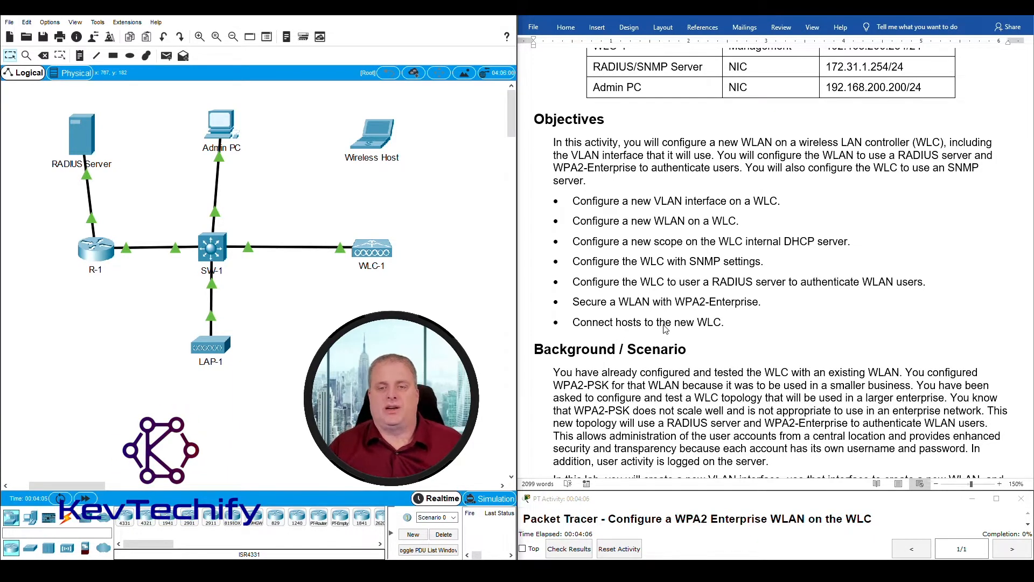
scroll(688, 319, down, 10)
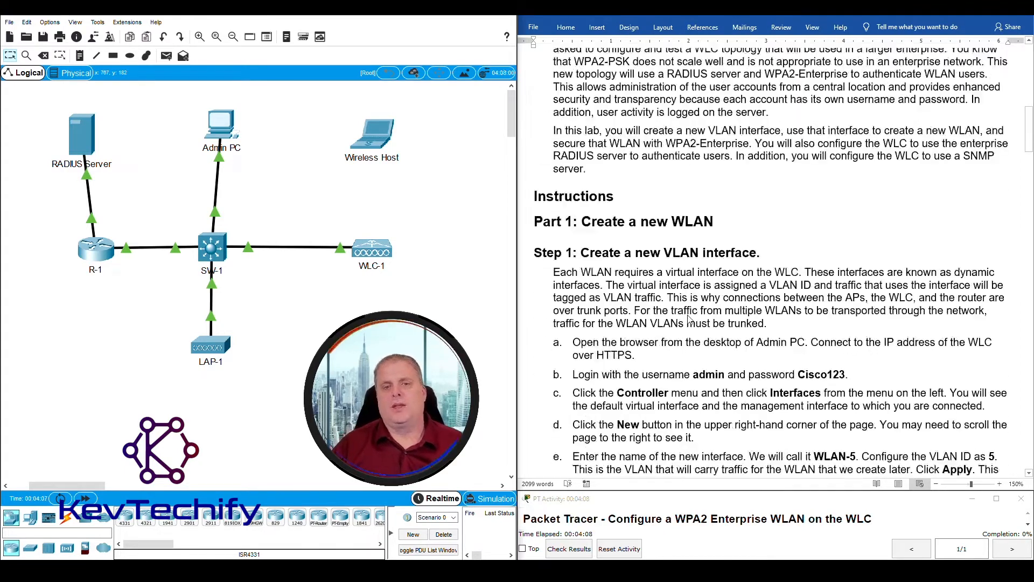
scroll(688, 319, down, 2)
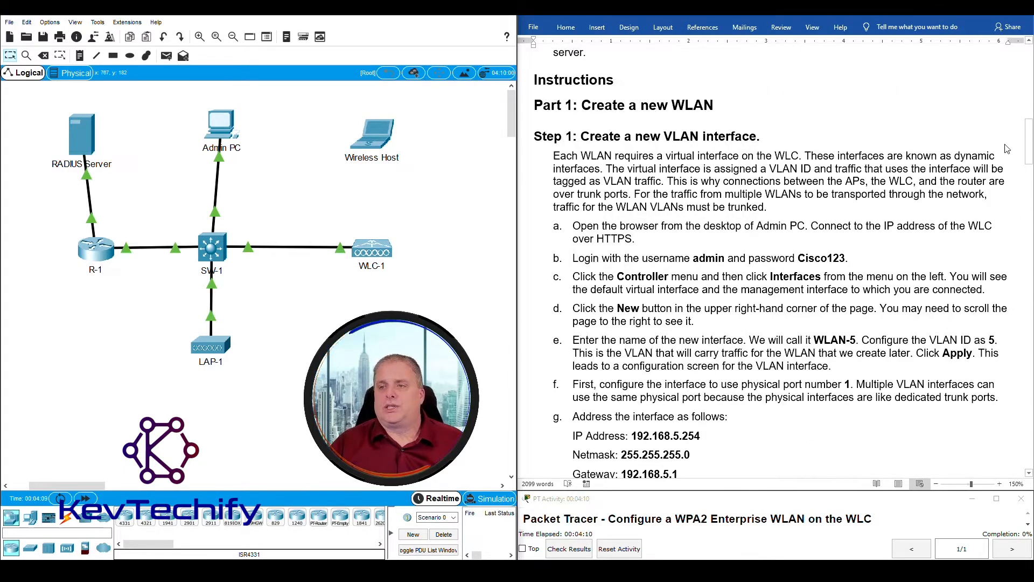
drag(1031, 142, 1033, 148)
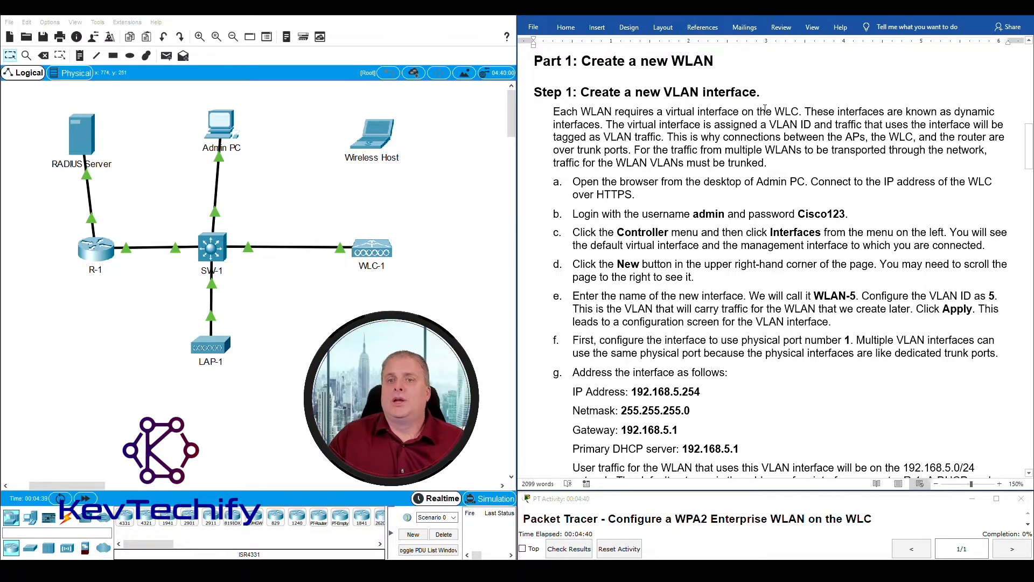
drag(667, 113, 729, 109)
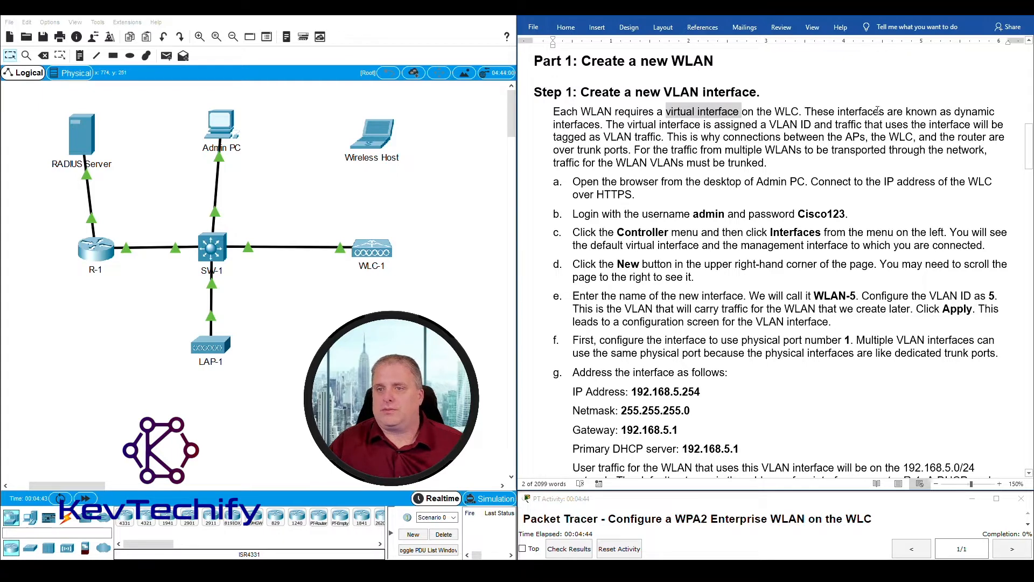
click(960, 112)
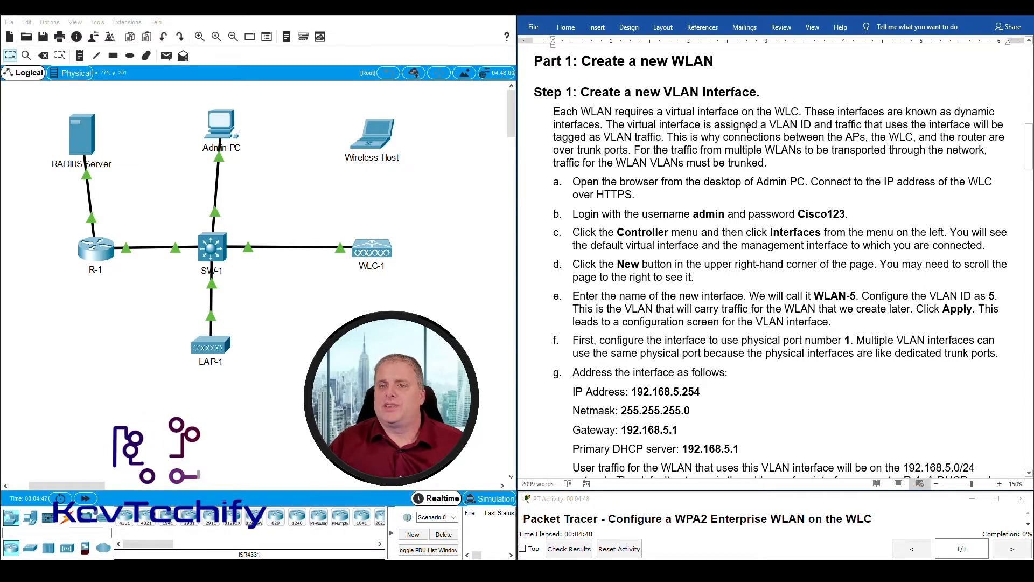
drag(771, 125, 811, 124)
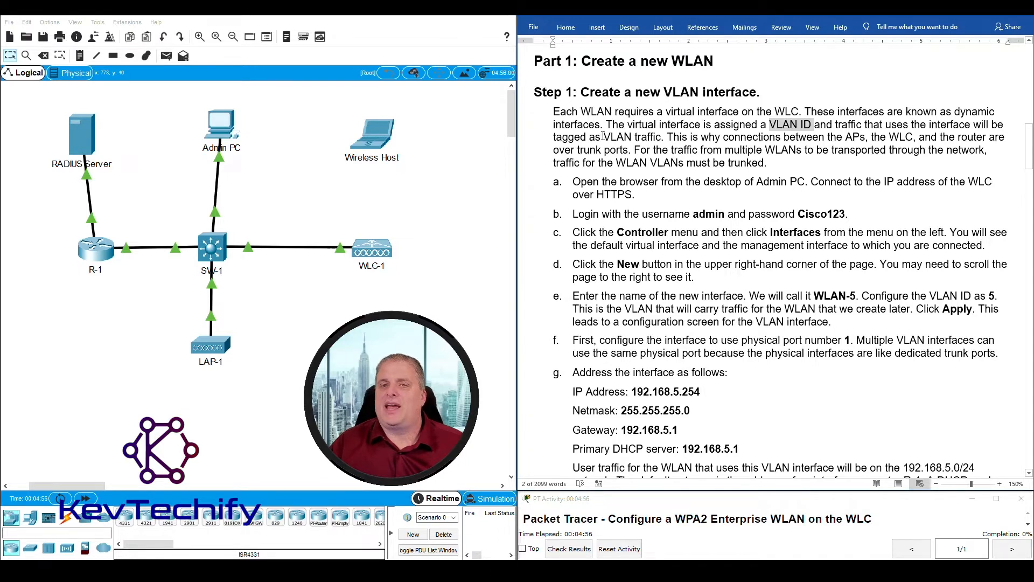
drag(605, 137, 653, 141)
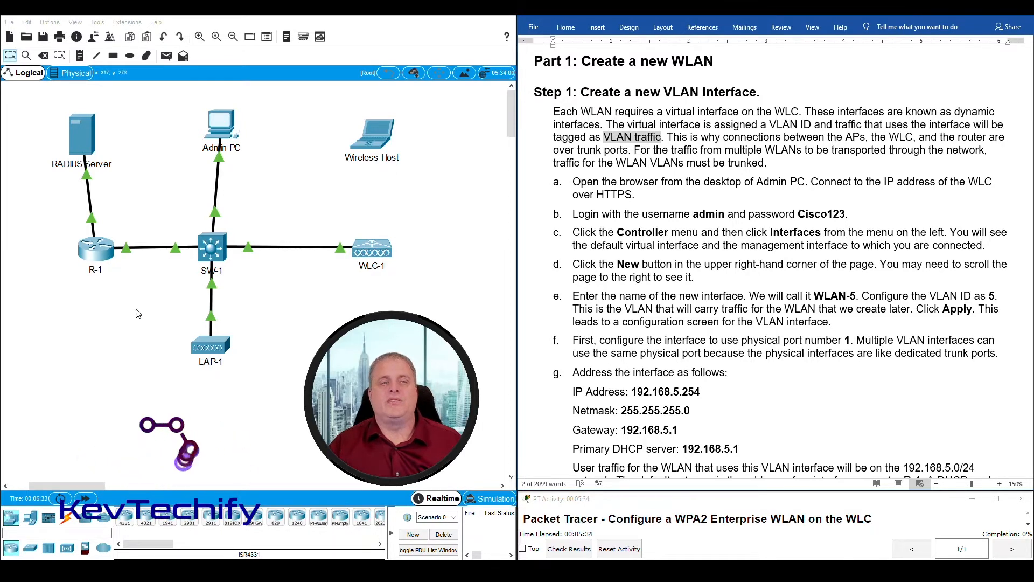
click(362, 339)
drag(400, 351, 103, 243)
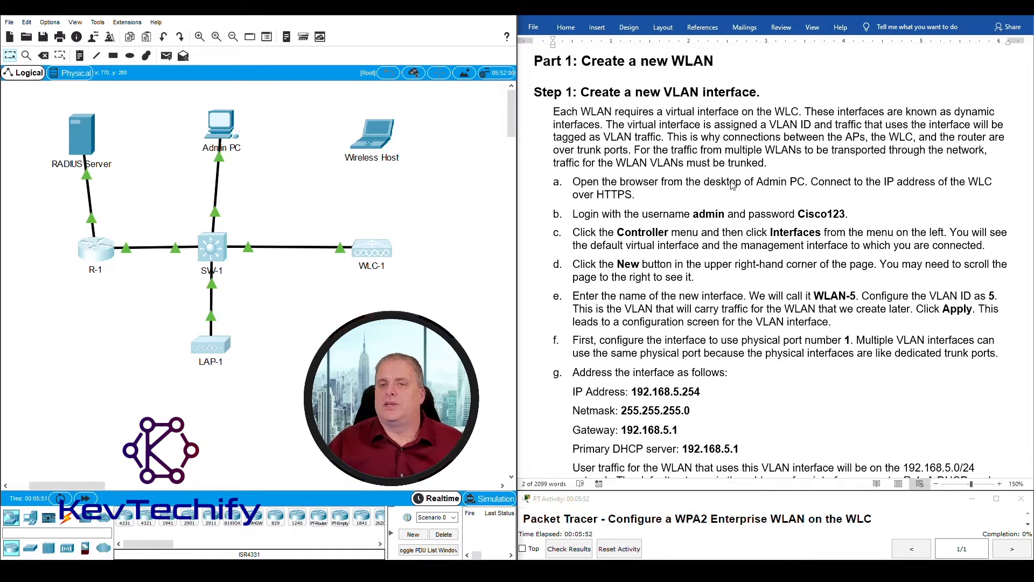
- Open Admin PC, move and widen its window, and launch its Desktop Web Browser
click(224, 127)
drag(489, 130, 189, 33)
drag(368, 141, 525, 125)
drag(420, 32, 366, 29)
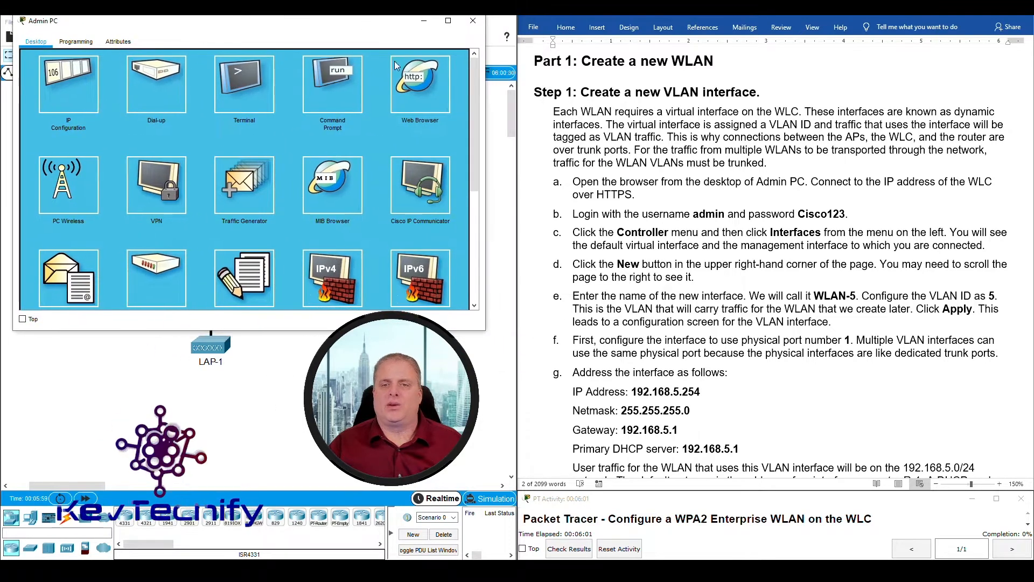
click(434, 84)
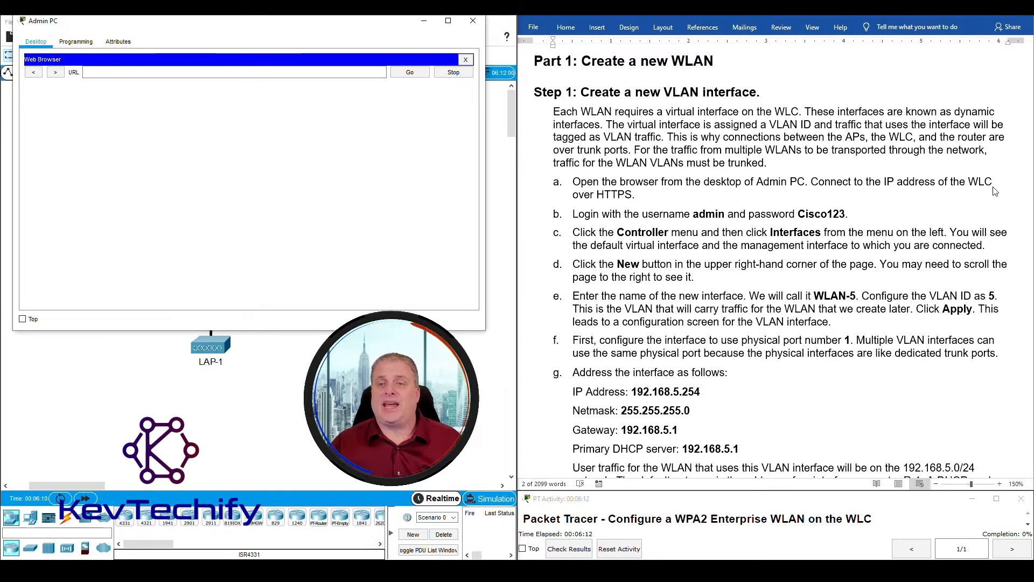
- Highlight WLC-1's 192.168.200.254/24 row in the handout's Addressing Table
scroll(990, 192, up, 20)
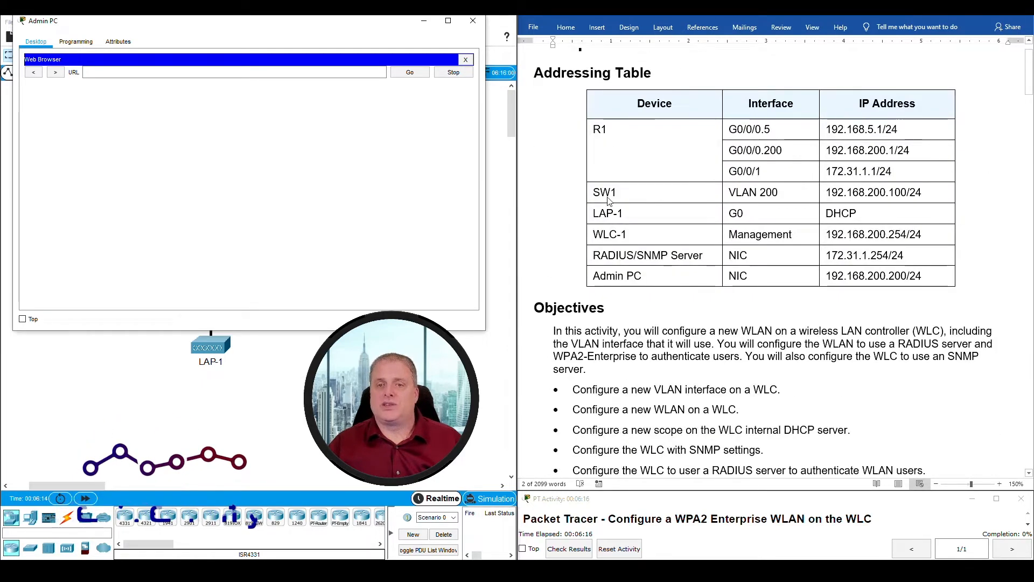
drag(618, 237, 914, 232)
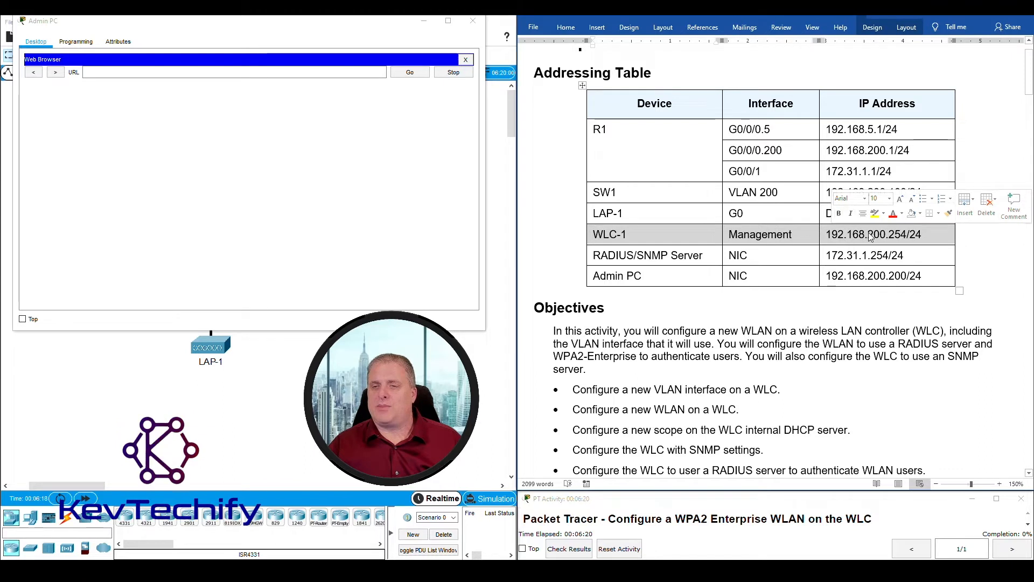
click(196, 73)
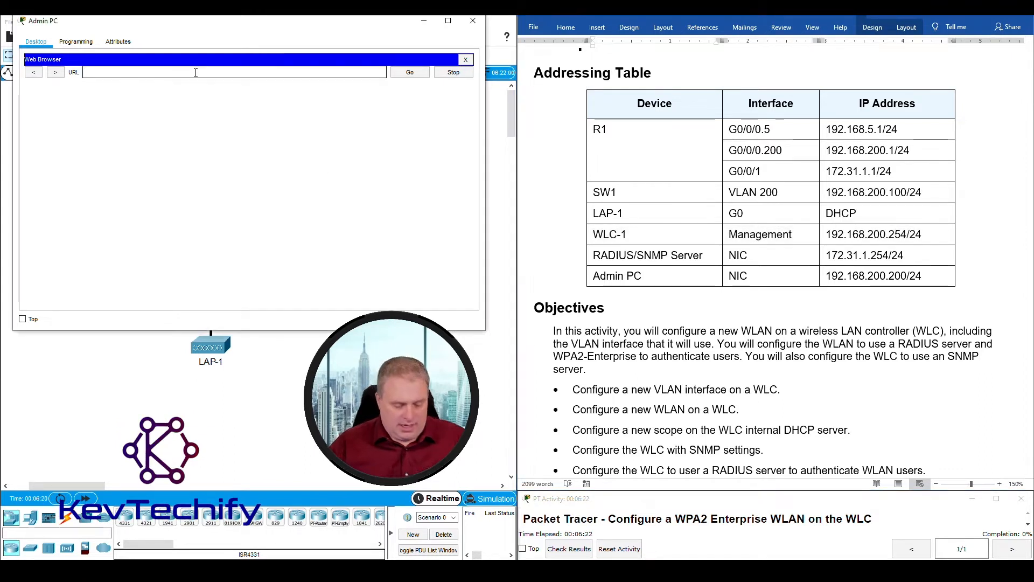
text(https://)
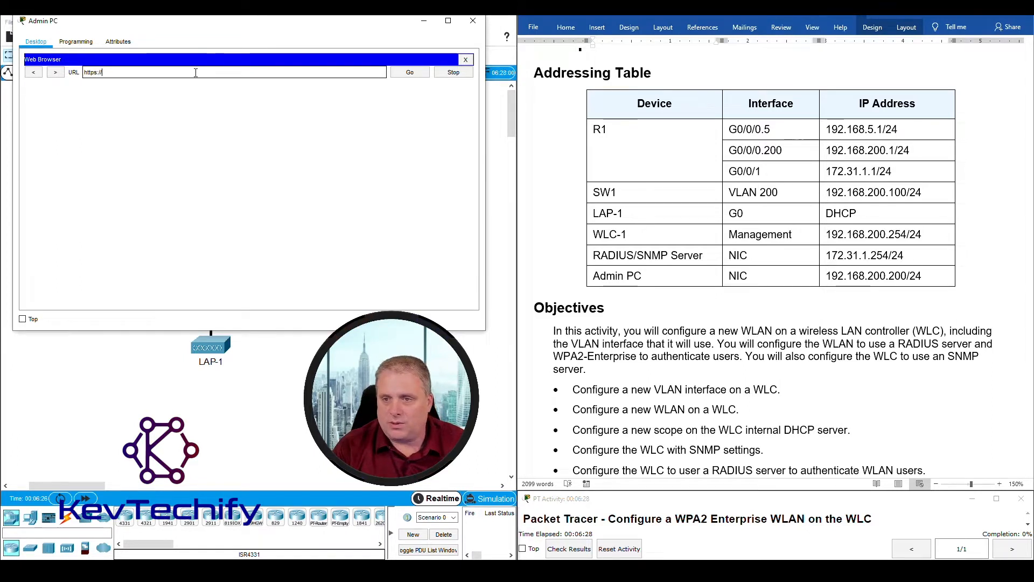
text(192)
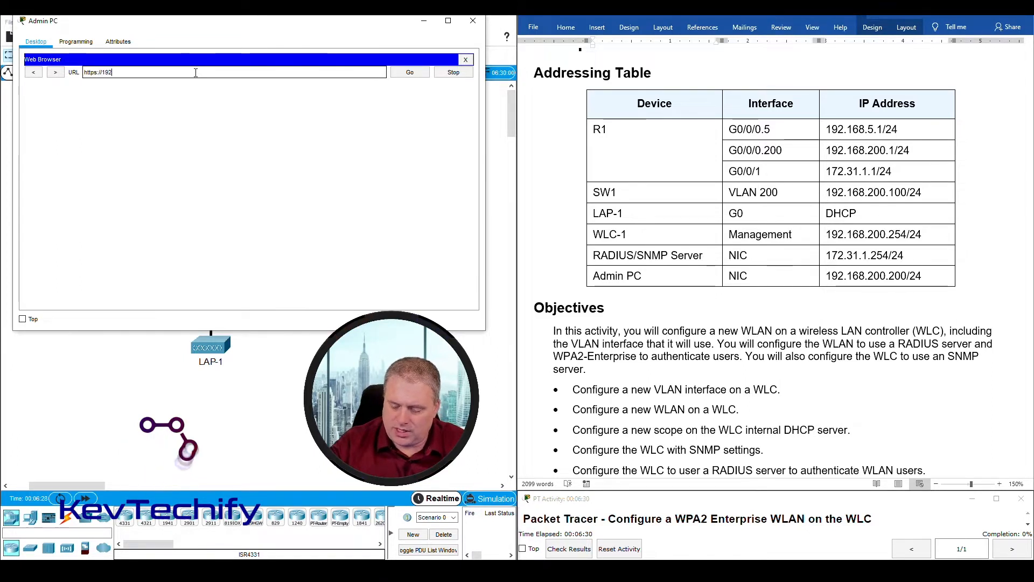
text(.168.)
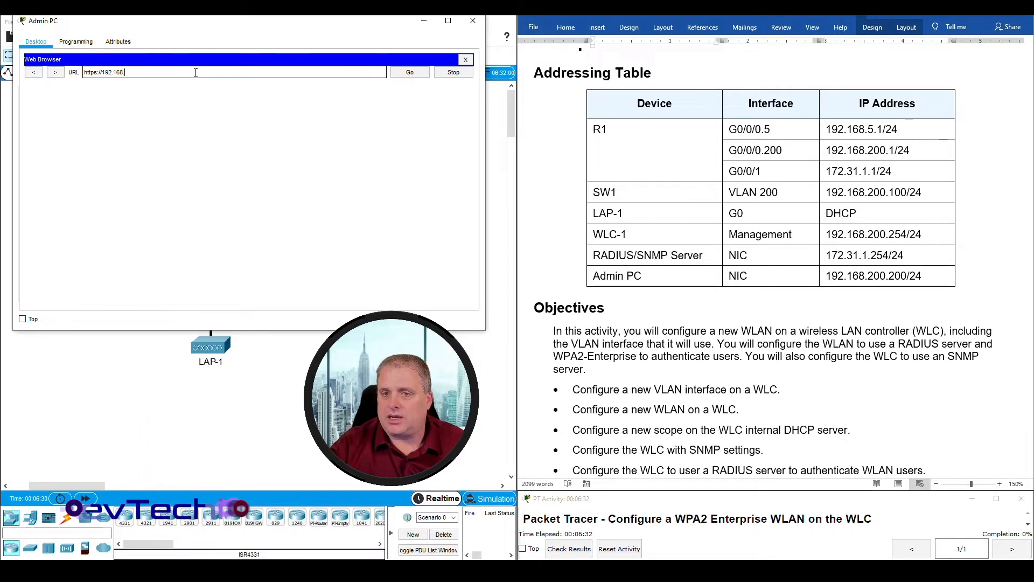
text(200.254)
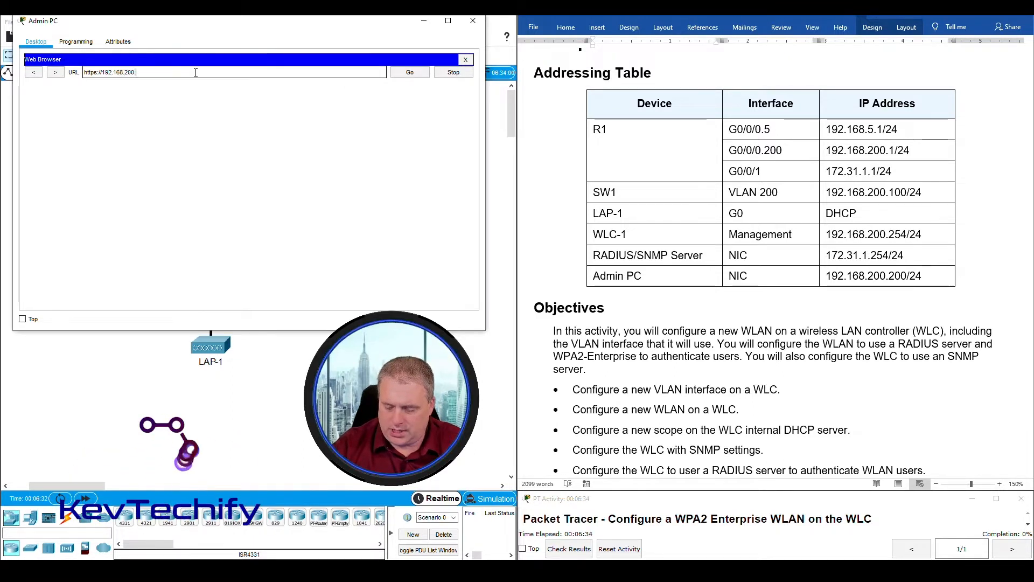
key(Return)
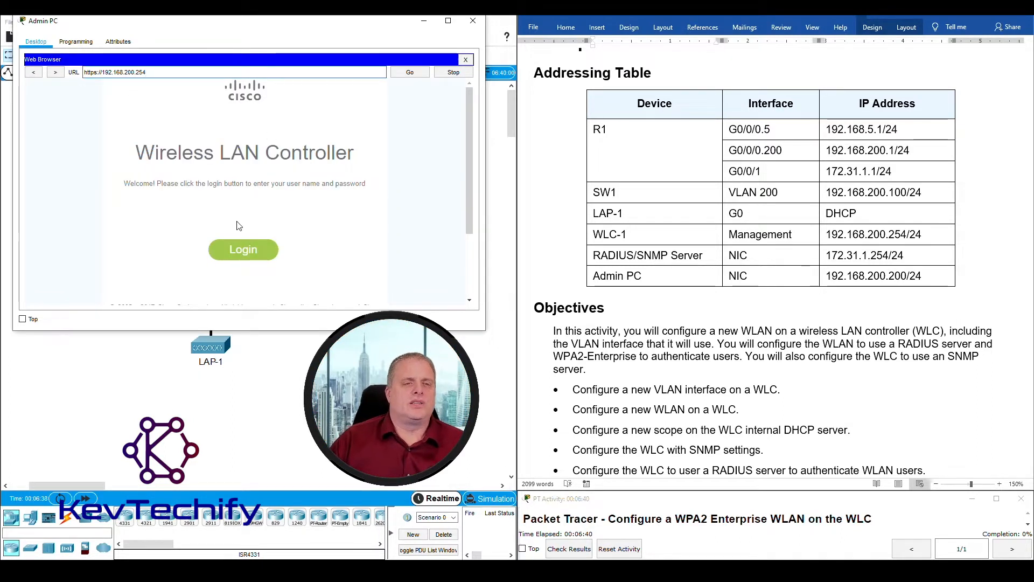
click(255, 256)
scroll(646, 261, down, 15)
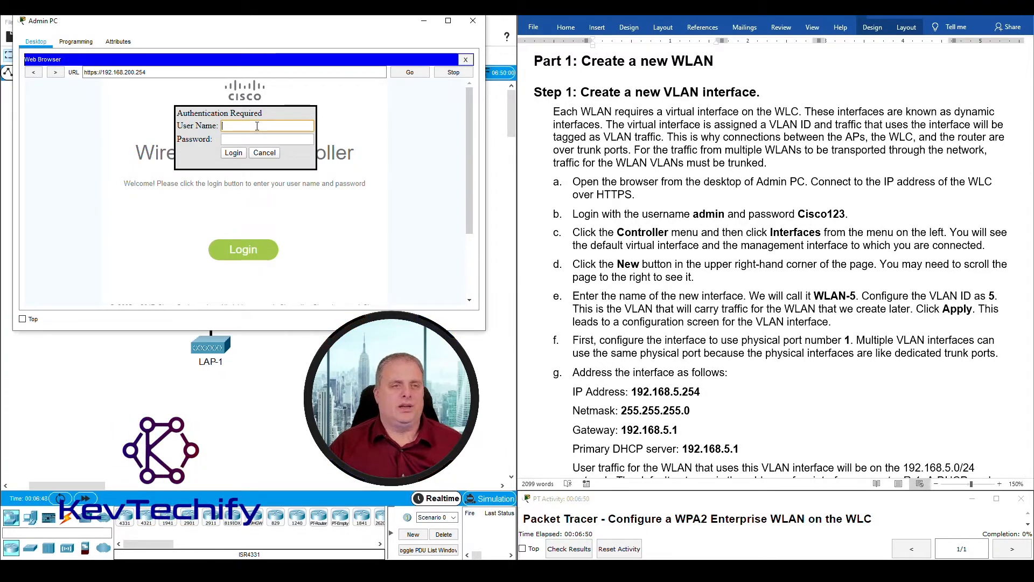
text(dmin)
key(Tab)
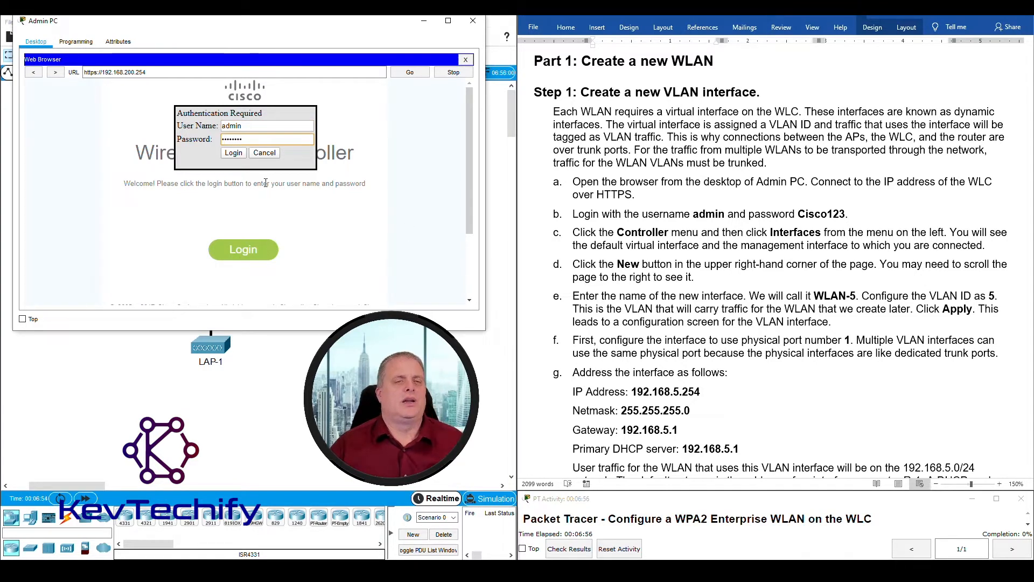
click(235, 154)
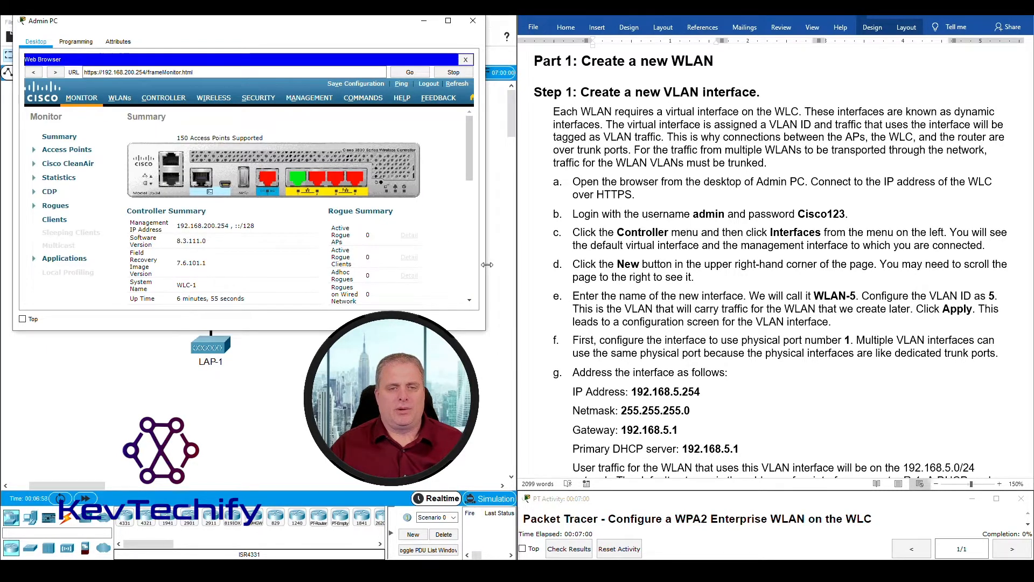
- Enlarge the Admin PC window and switch WLC-1 to its Controller General page
drag(486, 270, 538, 269)
mouse_move(417, 27)
mouse_down()
mouse_move(395, 19)
mouse_move(404, 20)
mouse_up()
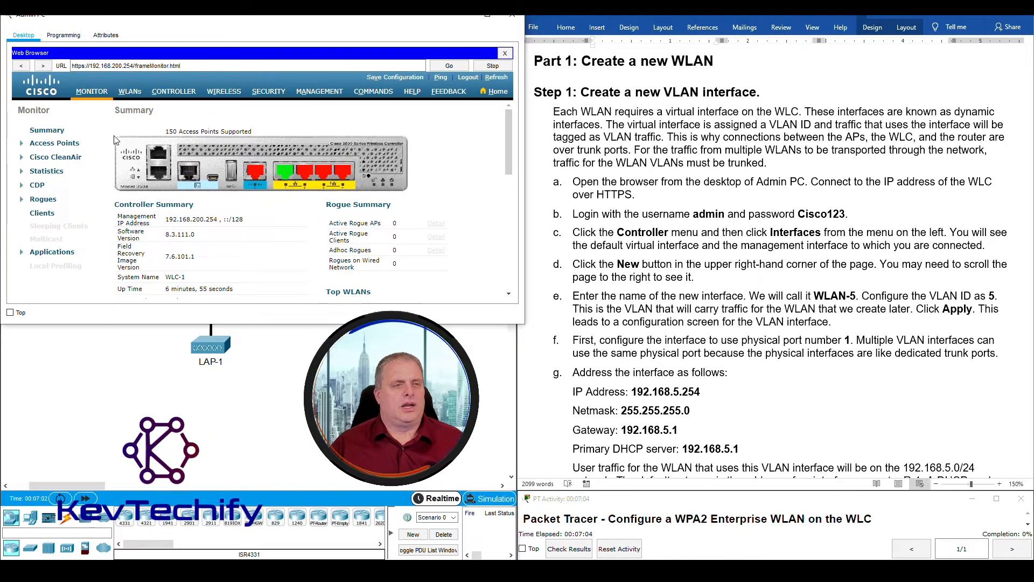
mouse_move(507, 135)
mouse_down()
mouse_move(514, 242)
mouse_move(522, 122)
mouse_up()
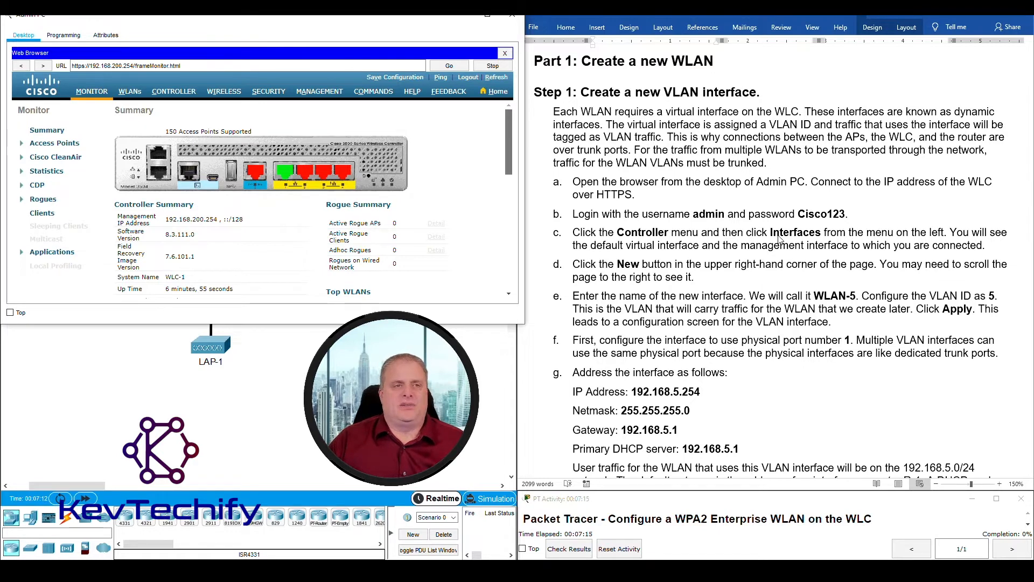
scroll(302, 189, down, 3)
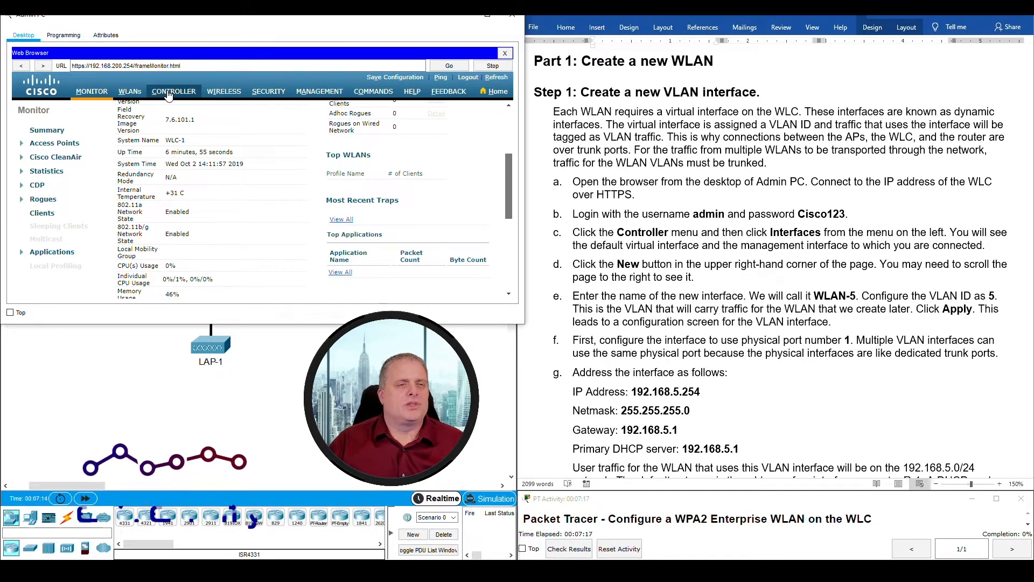
click(173, 93)
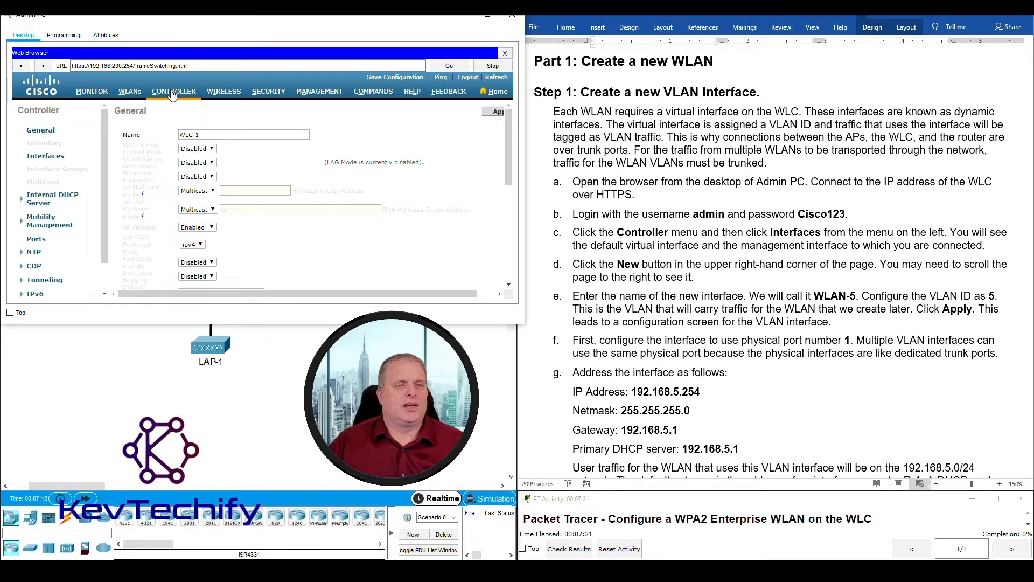
- View the controller's Interfaces list, scroll it sideways, and start a New interface
click(34, 157)
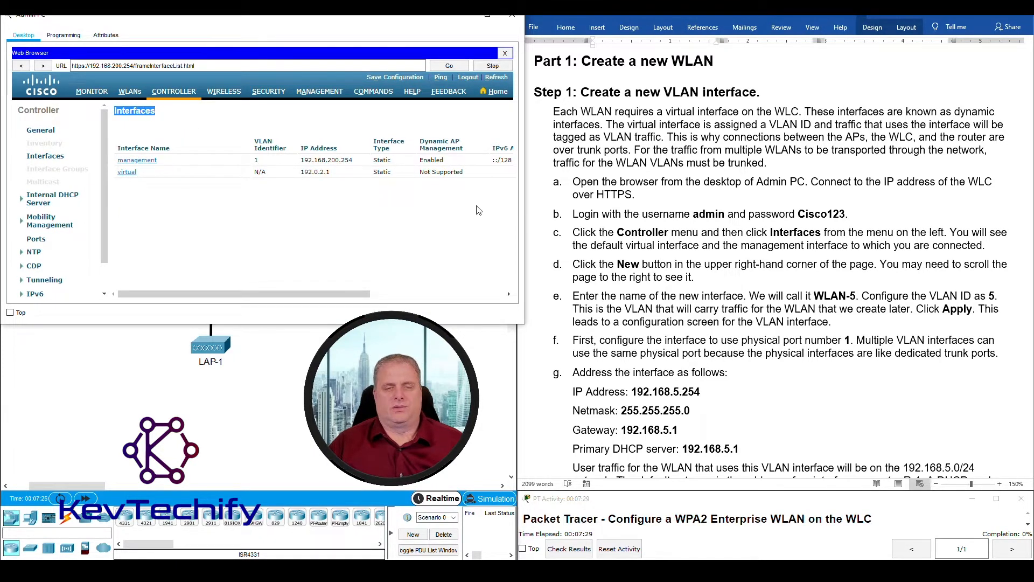
click(172, 122)
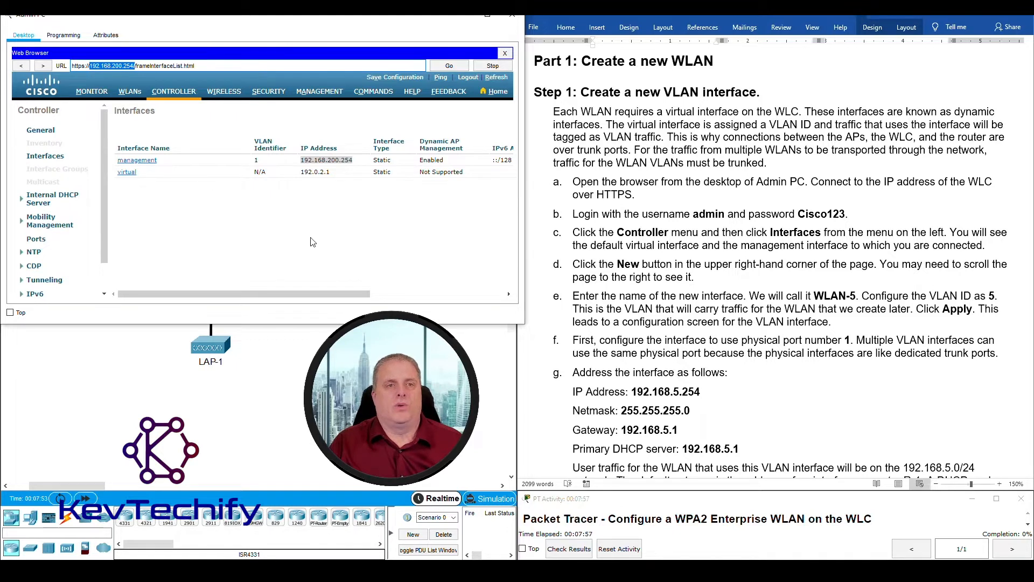
click(268, 293)
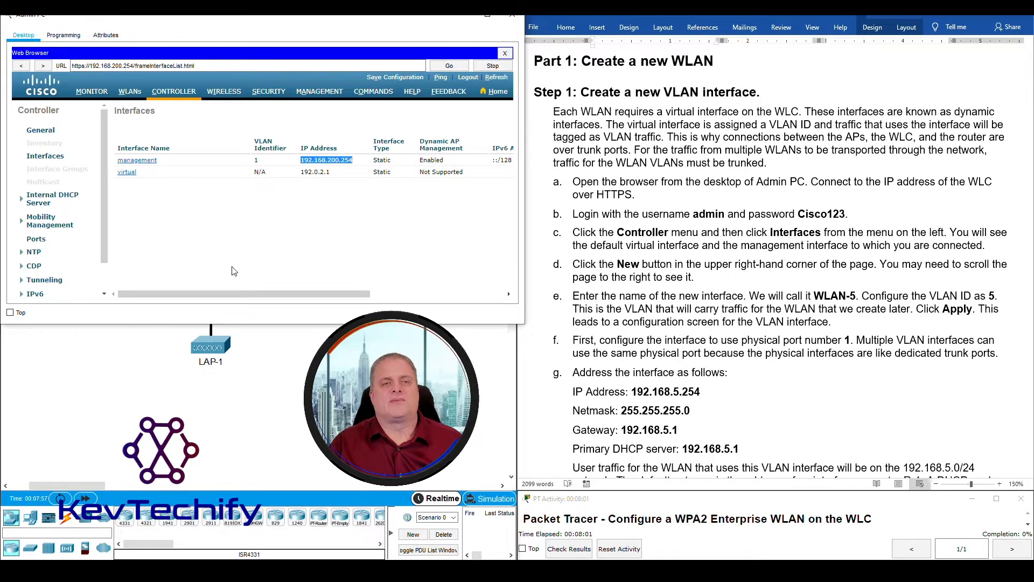
drag(278, 293, 452, 293)
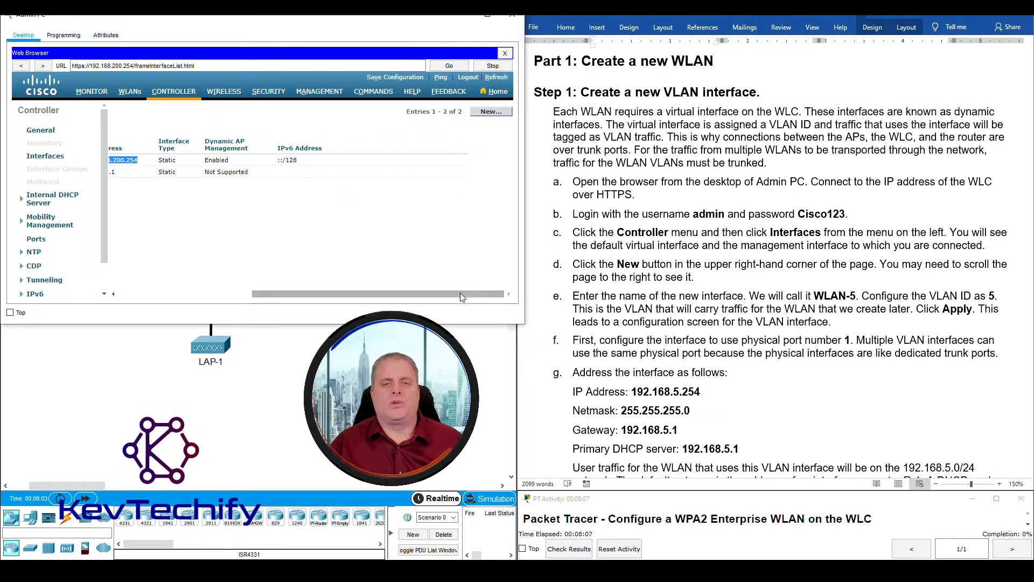
click(486, 113)
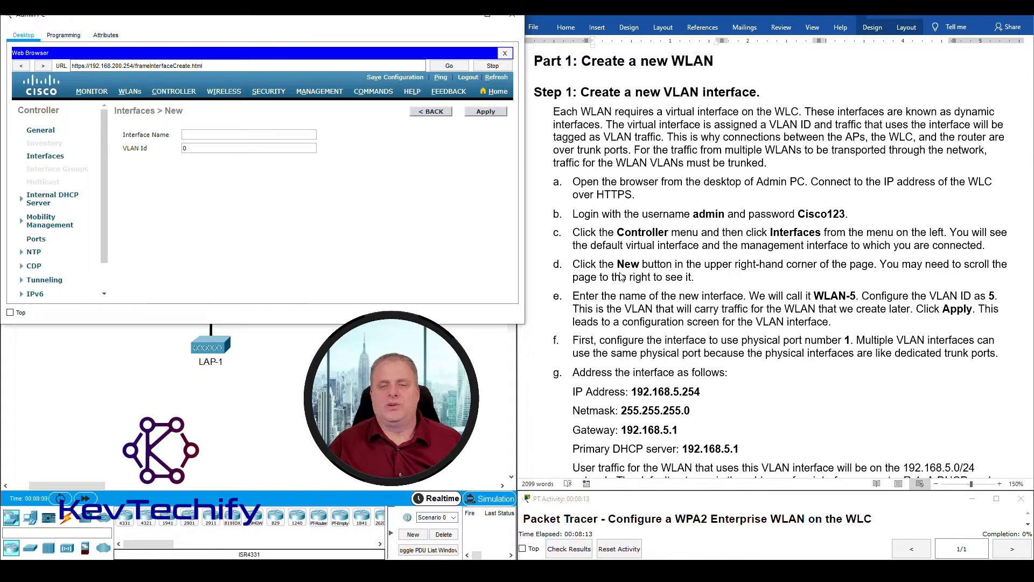
- Create interface WLAN-5 with VLAN Id 5 and apply it
scroll(645, 297, down, 2)
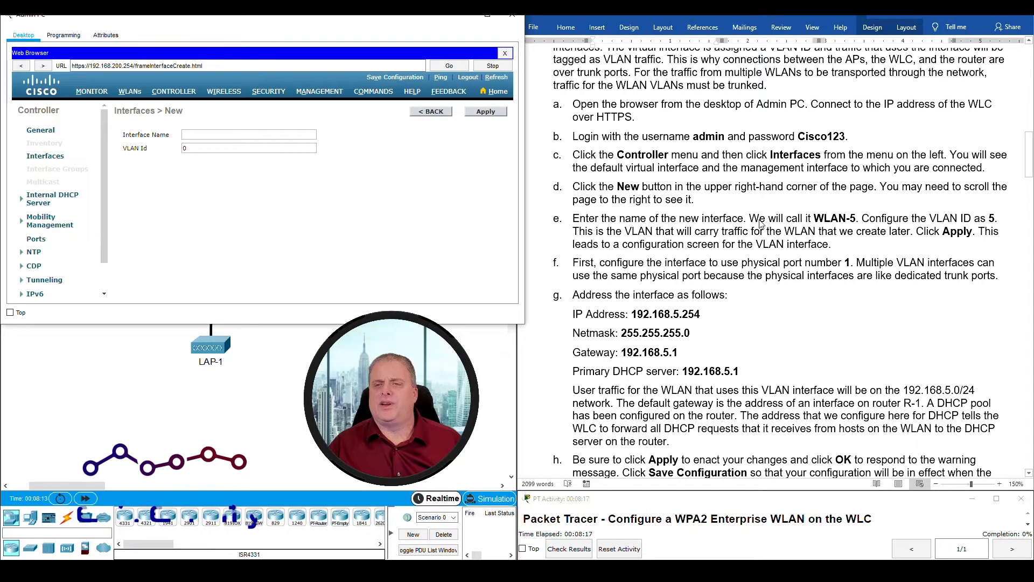
drag(814, 219, 857, 219)
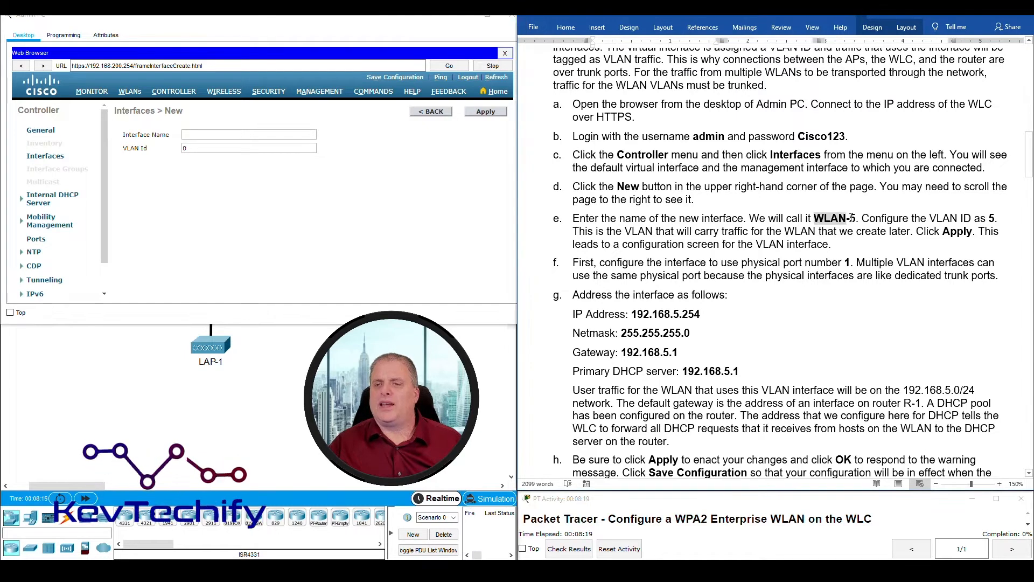
click(225, 135)
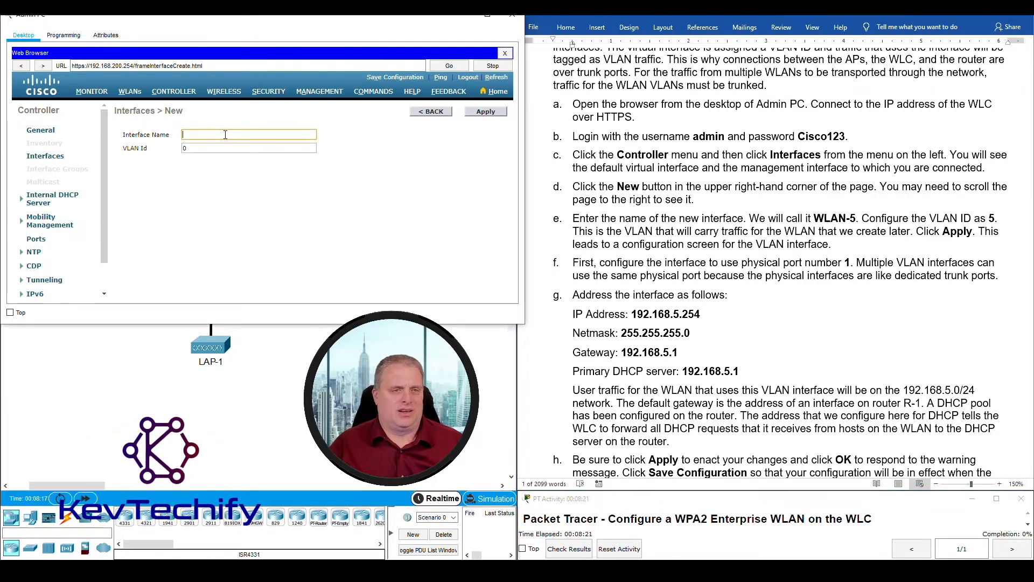
text(WLAN-5)
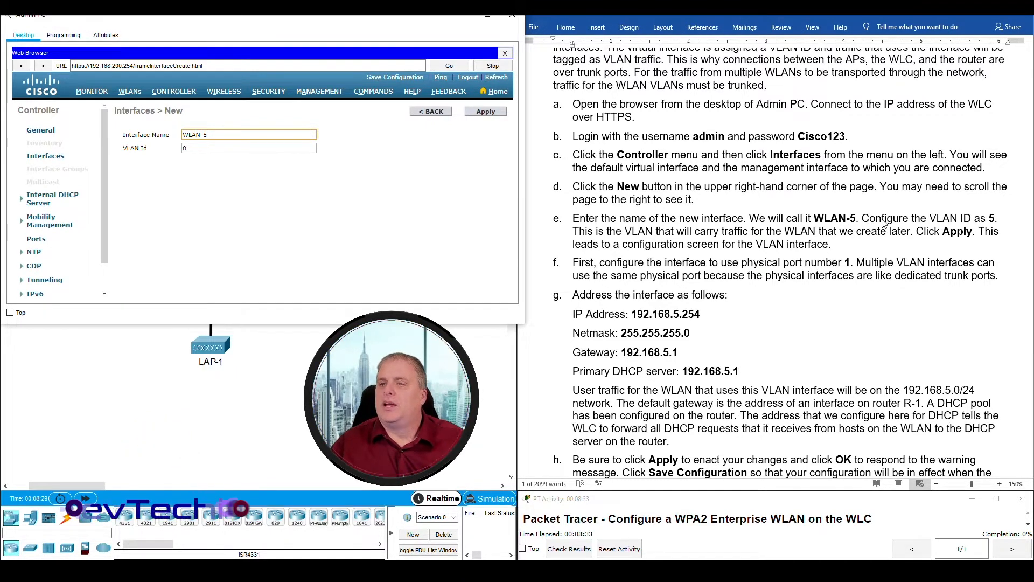
double_click(182, 148)
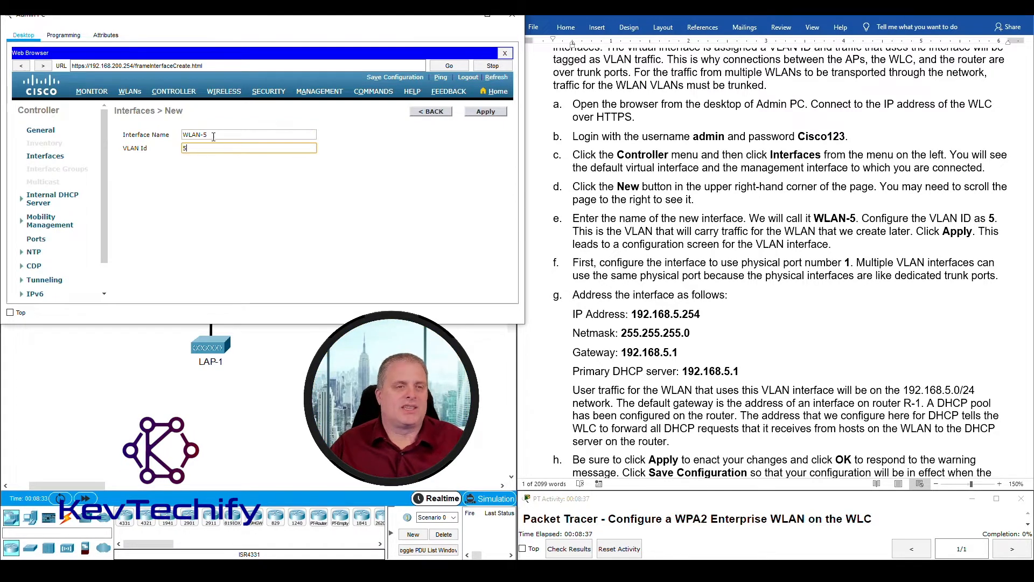
key(shift+Tab)
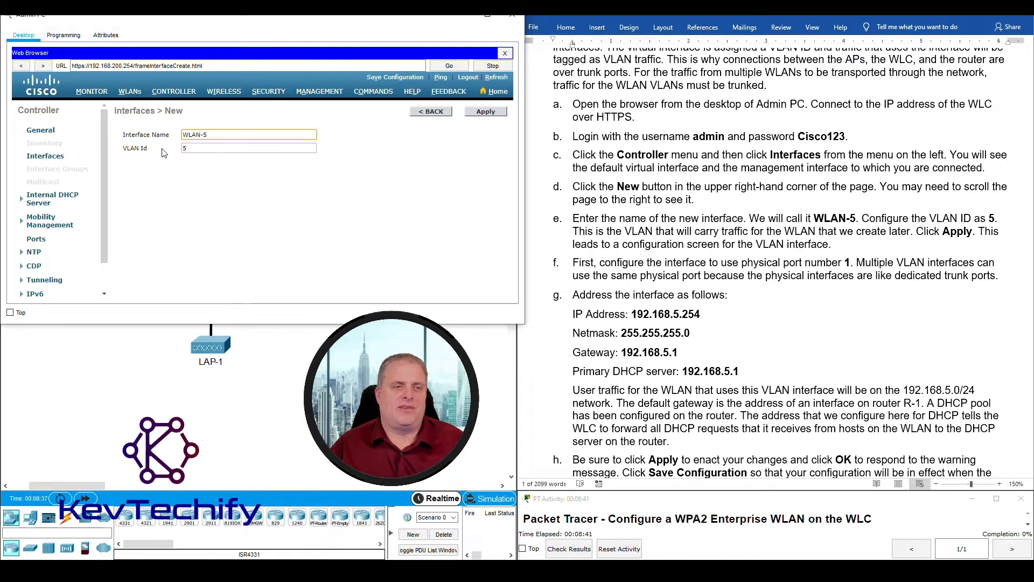
key(Tab)
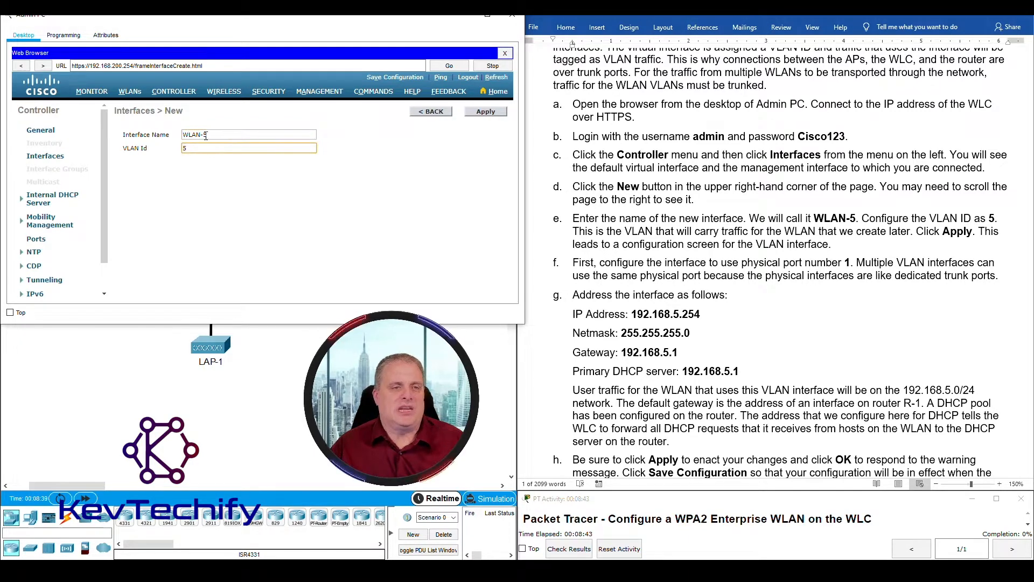
text(5)
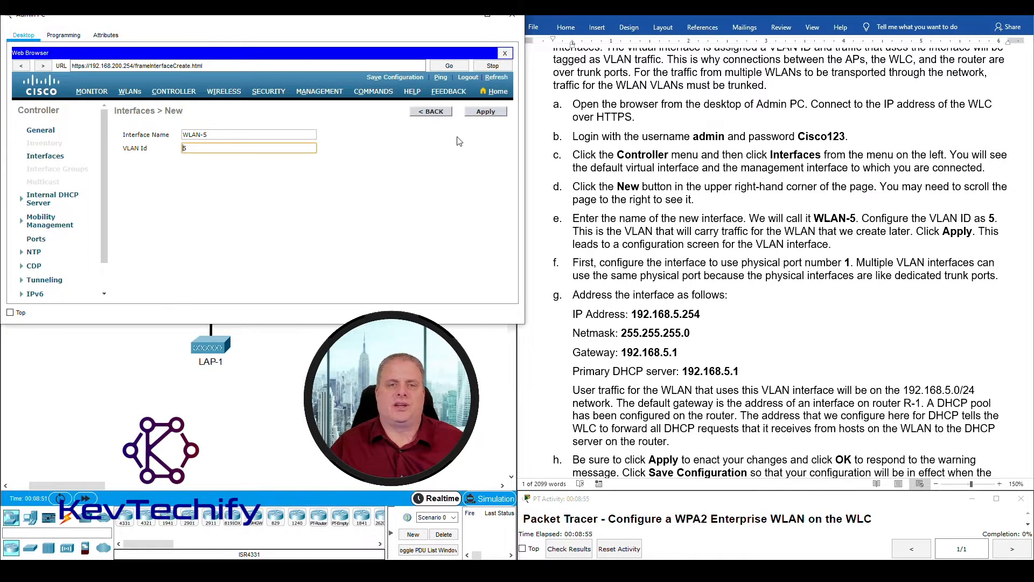
click(487, 114)
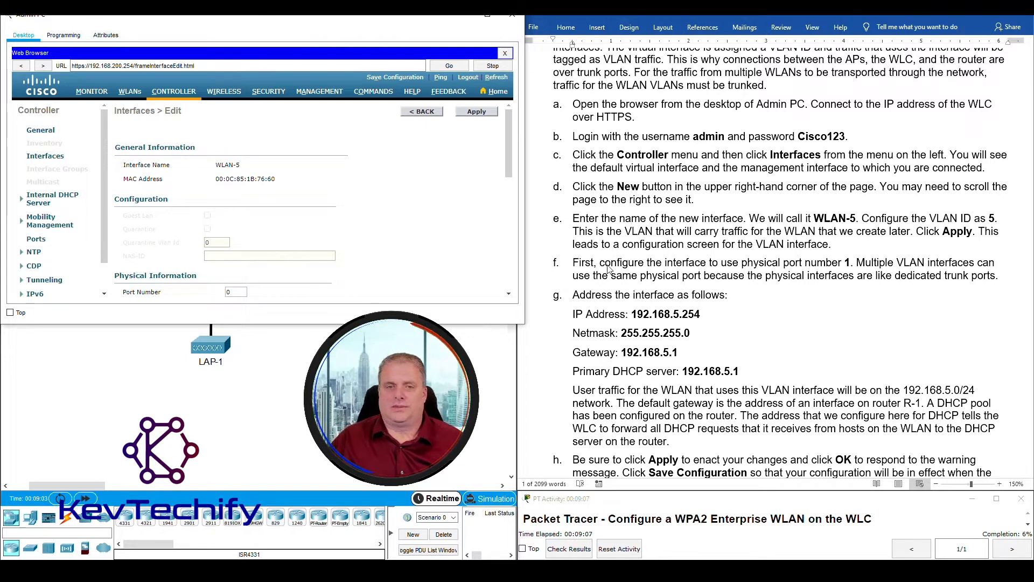
- Set WLAN-5's physical port number to 1
click(572, 264)
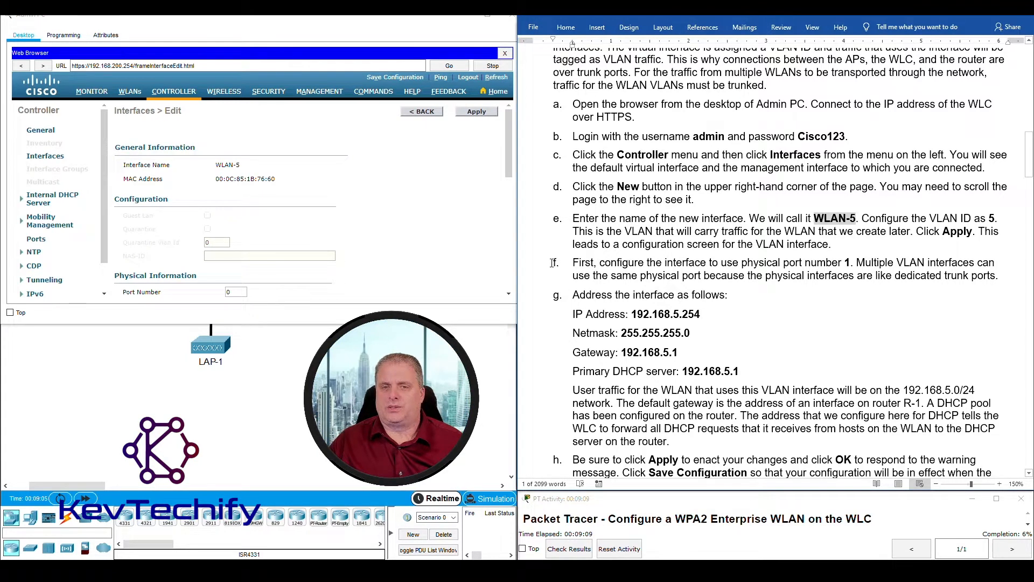
click(557, 263)
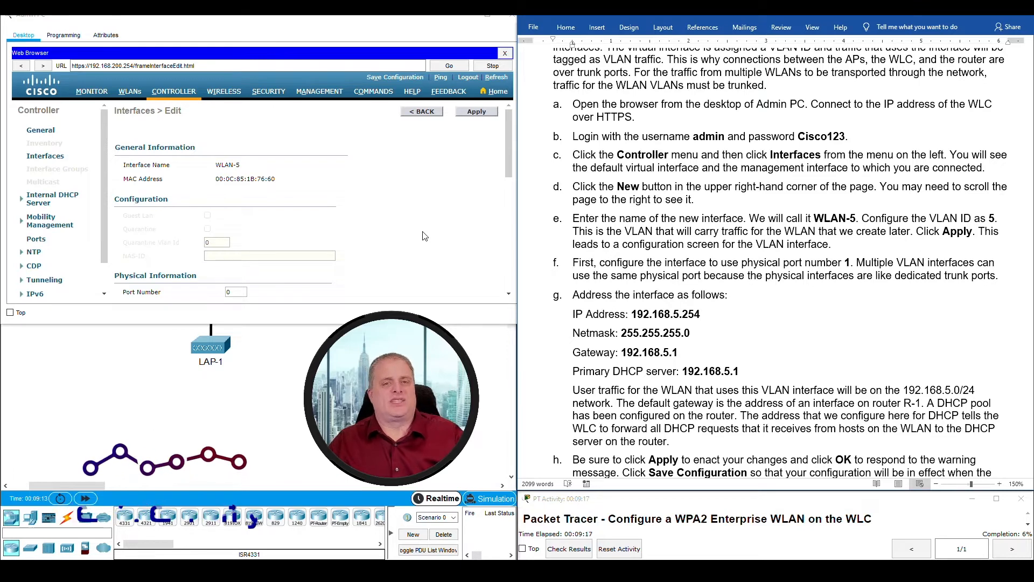
scroll(301, 233, down, 2)
scroll(300, 233, down, 1)
click(230, 195)
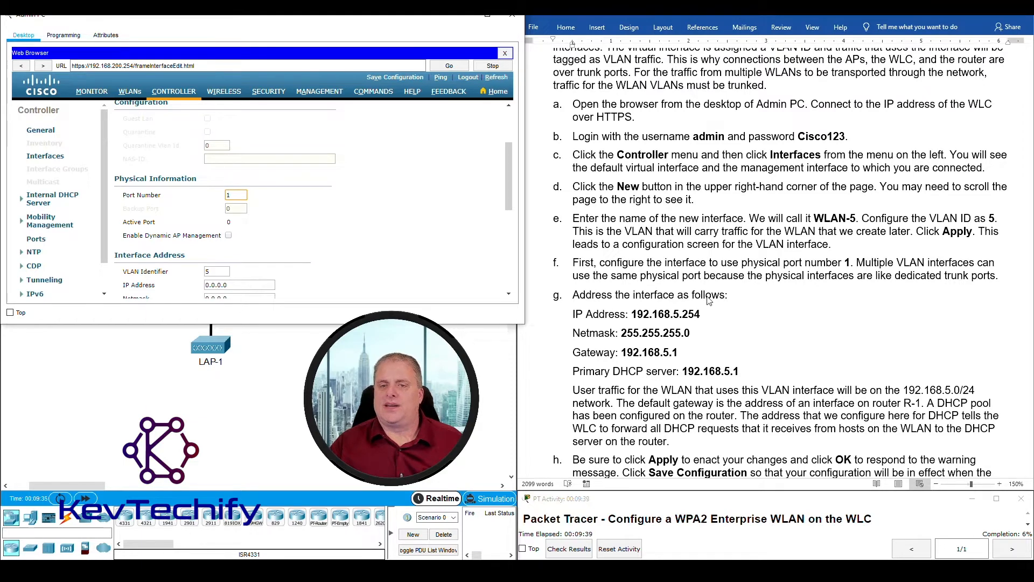
scroll(709, 300, down, 3)
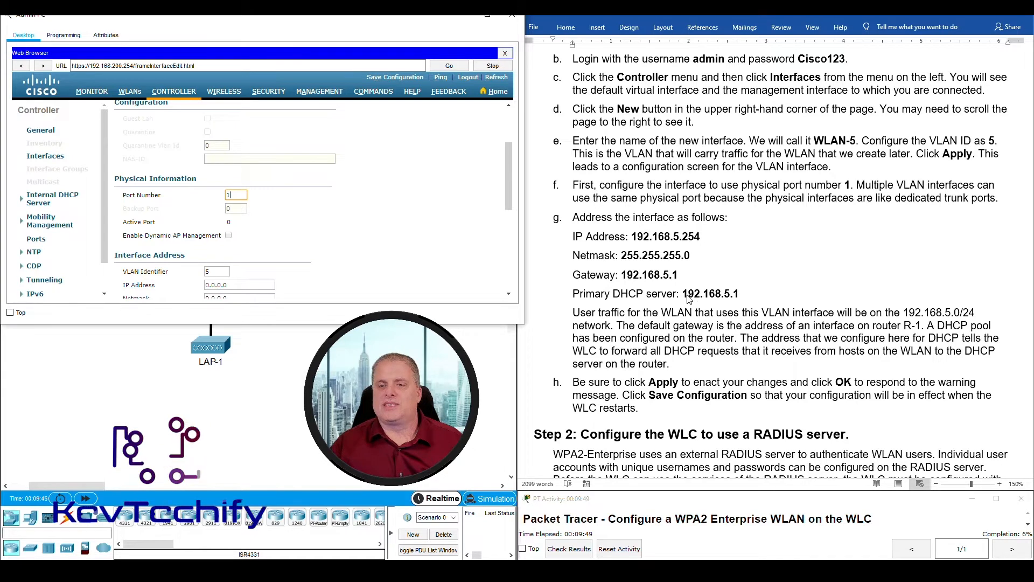
- Give WLAN-5 IP address 192.168.5.254 with netmask 255.255.255.0
scroll(278, 242, down, 3)
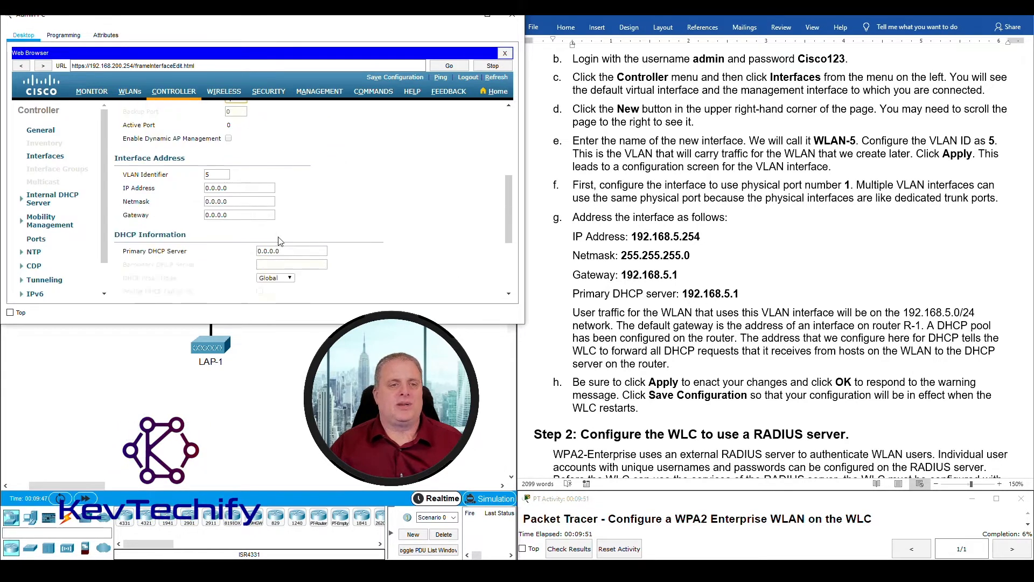
scroll(370, 192, down, 1)
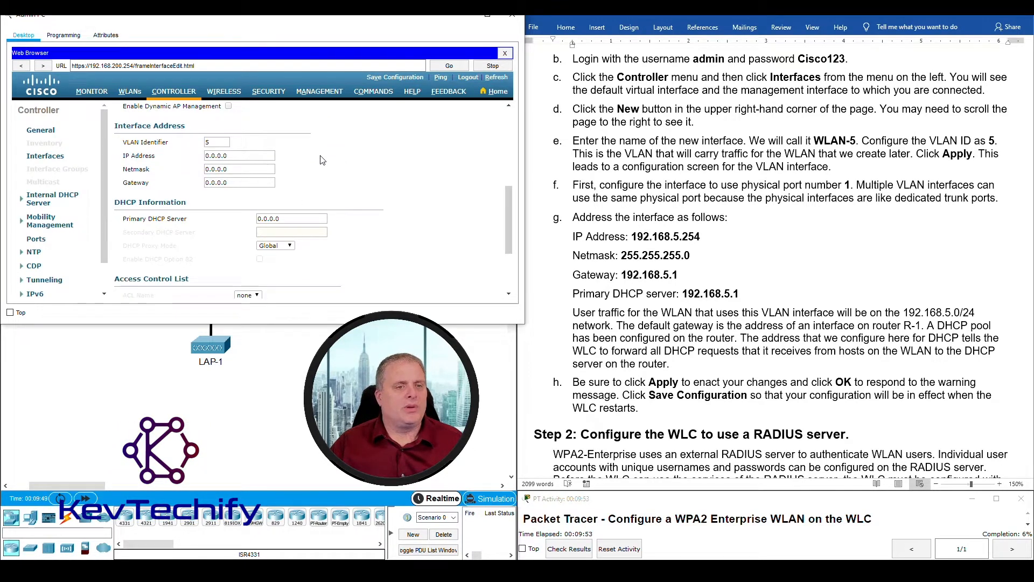
drag(116, 125, 311, 220)
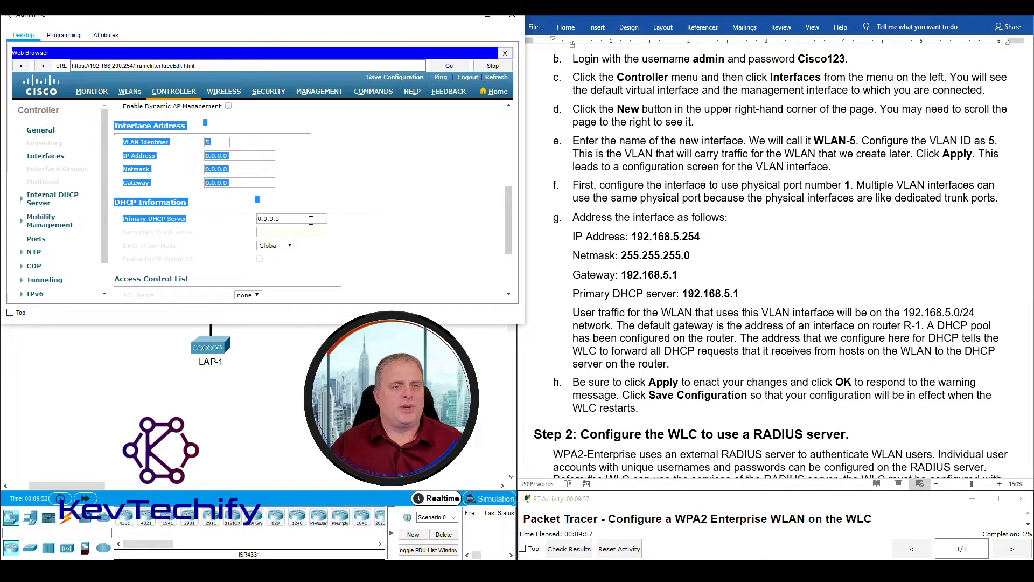
click(243, 156)
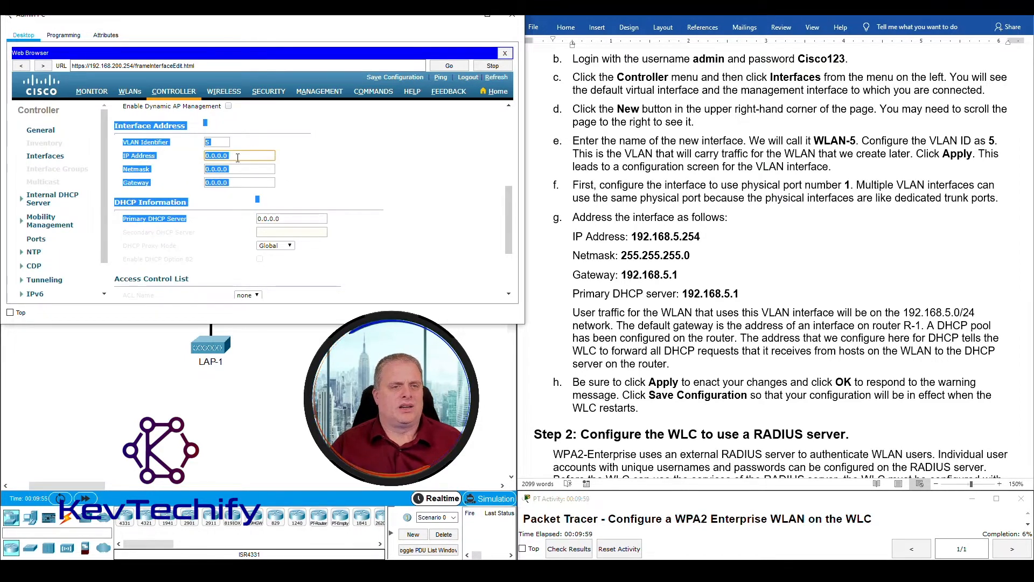
drag(229, 155, 204, 160)
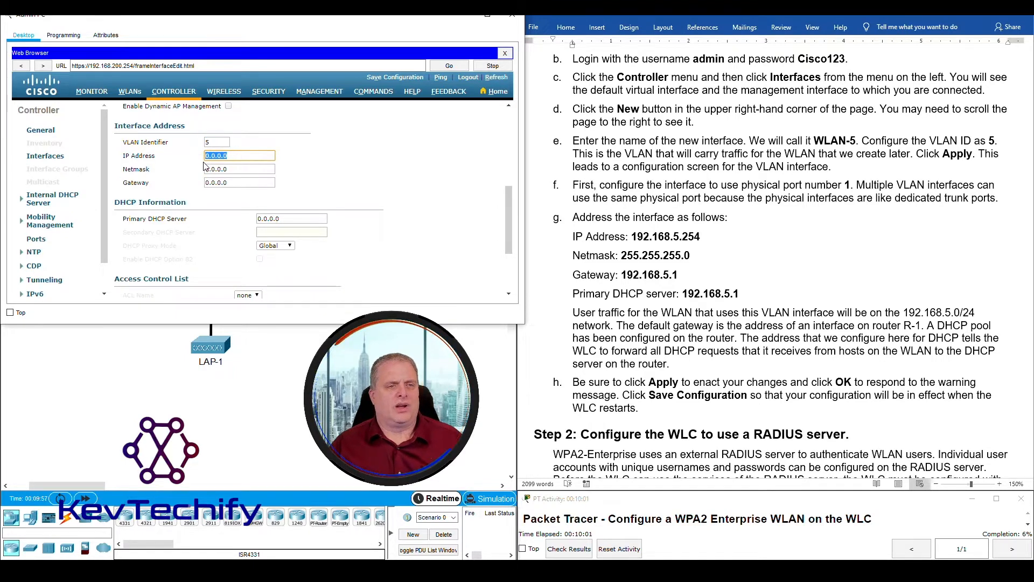
text(192)
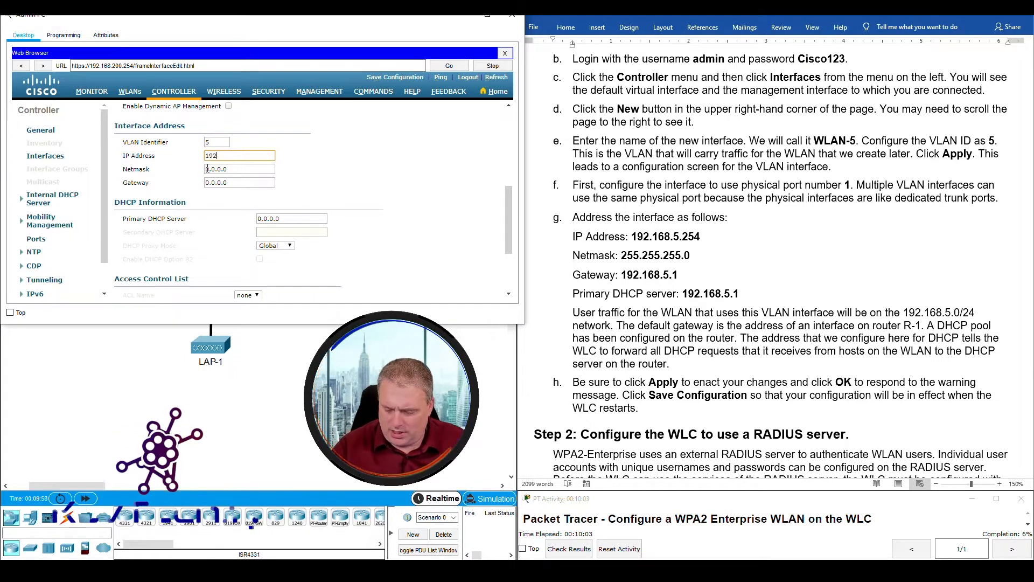
text(.168.)
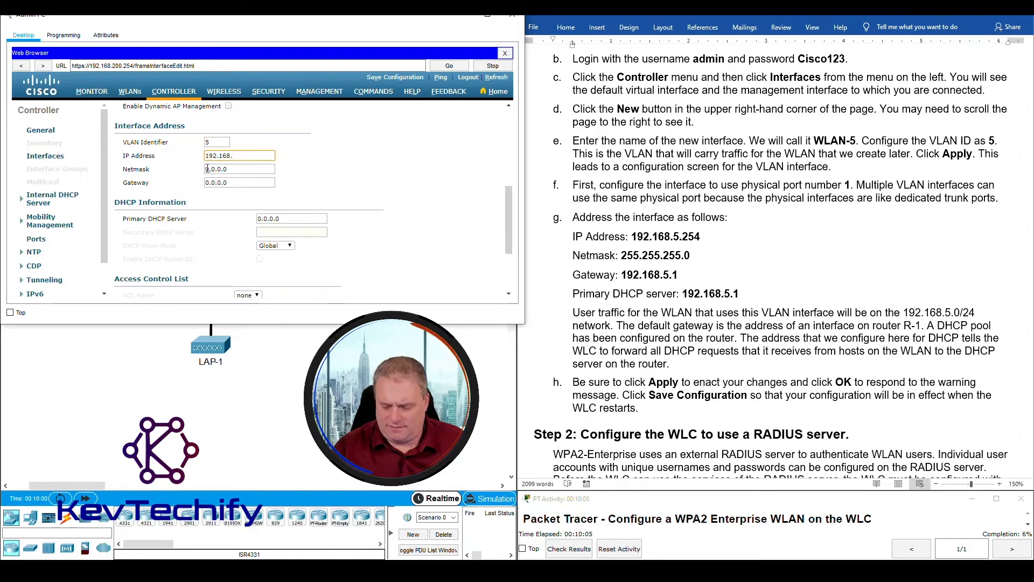
text(5.254)
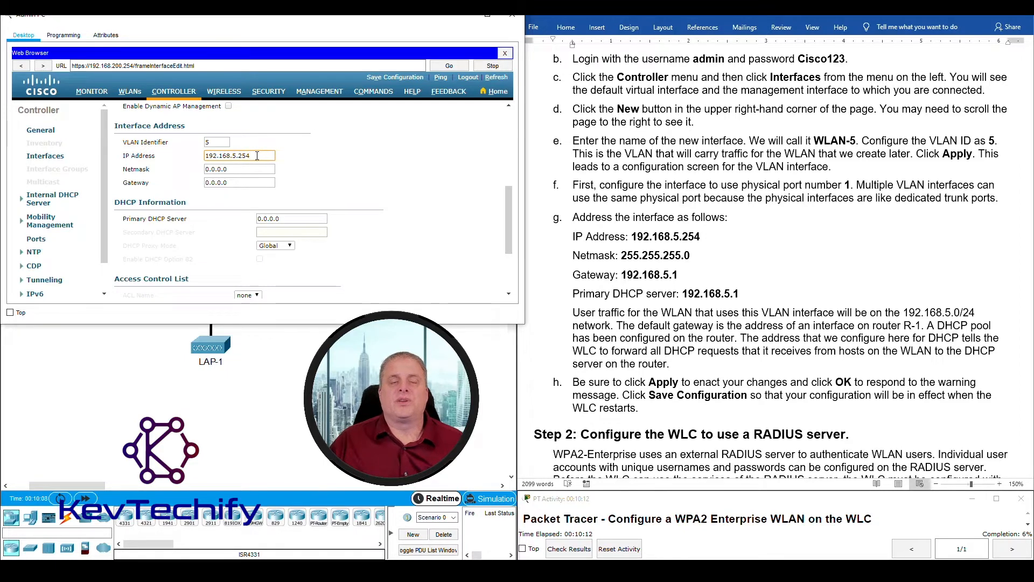
double_click(235, 155)
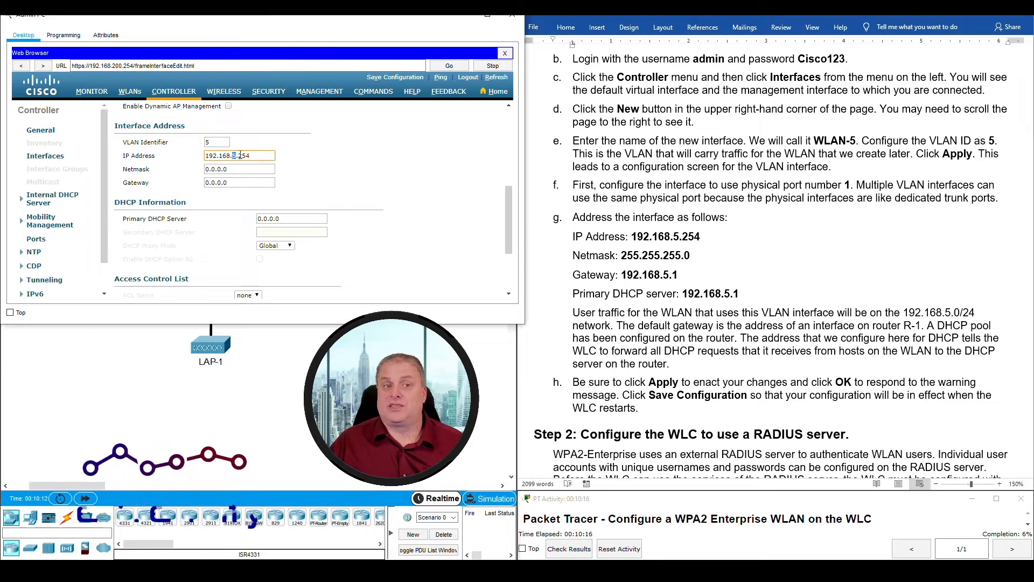
double_click(207, 142)
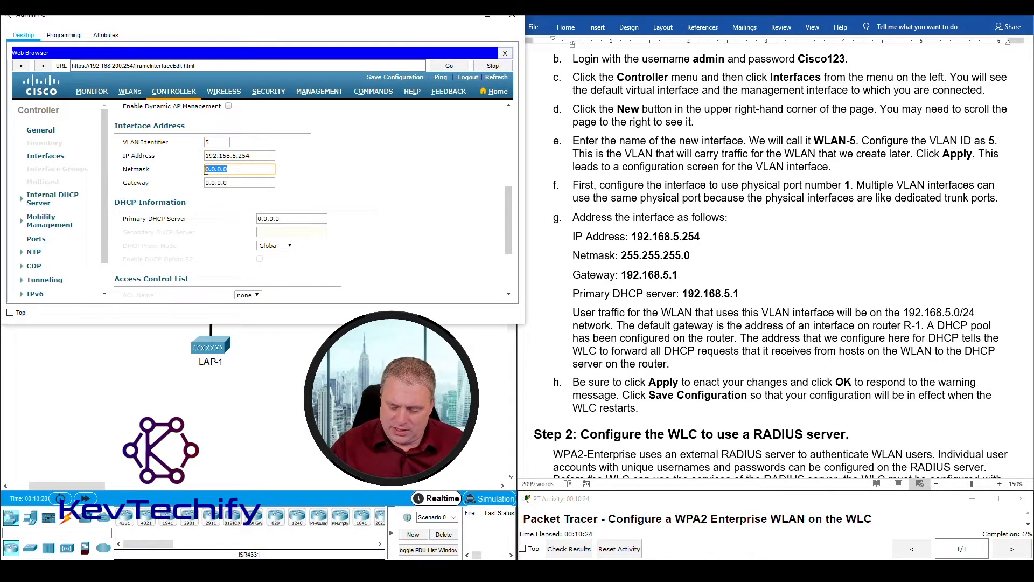
text(255.2)
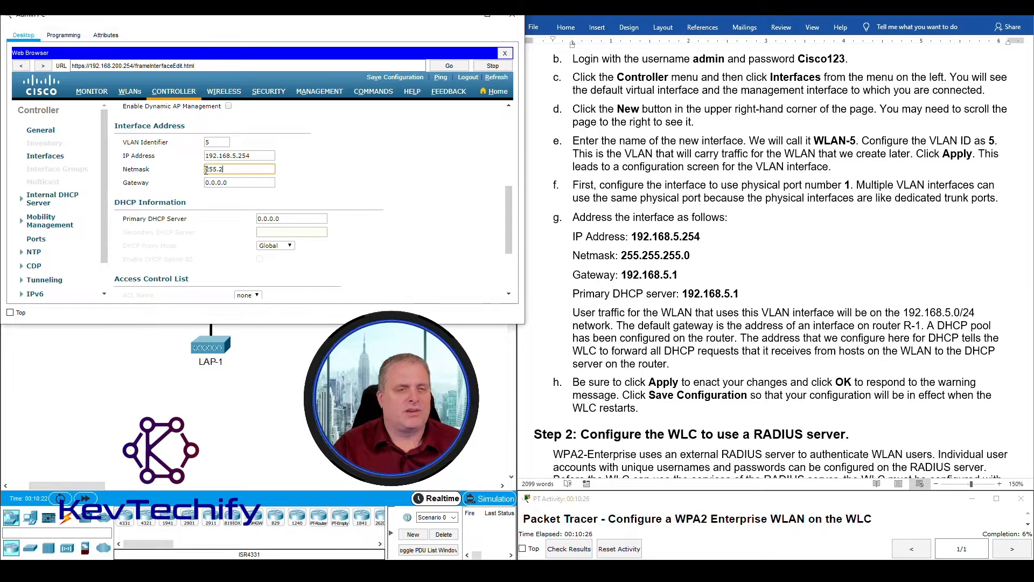
text(55.255.0)
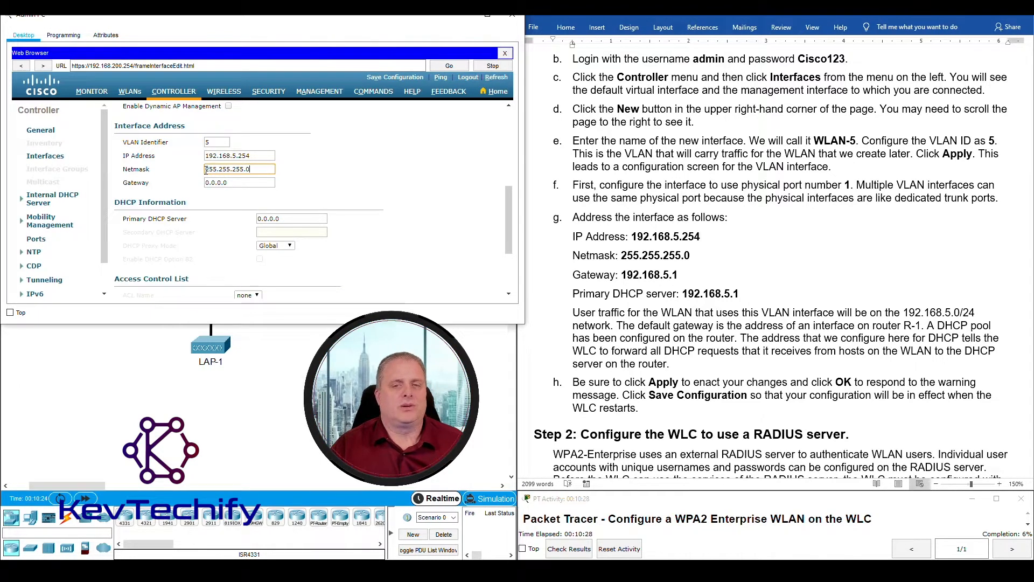
- Copy the 192.168.5.1 gateway from the instructions and select WLAN-5's Gateway field
click(626, 276)
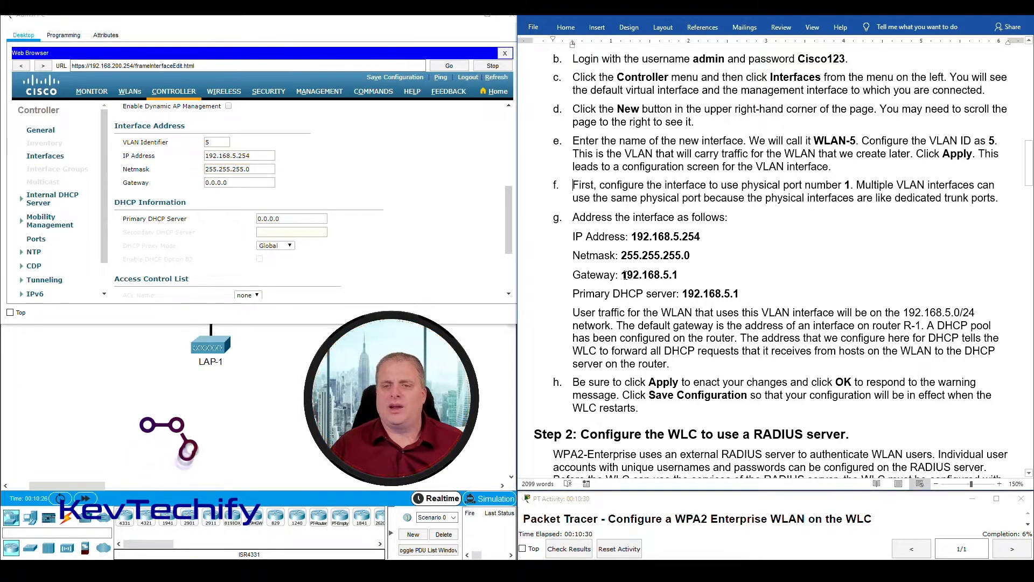
drag(622, 275, 674, 275)
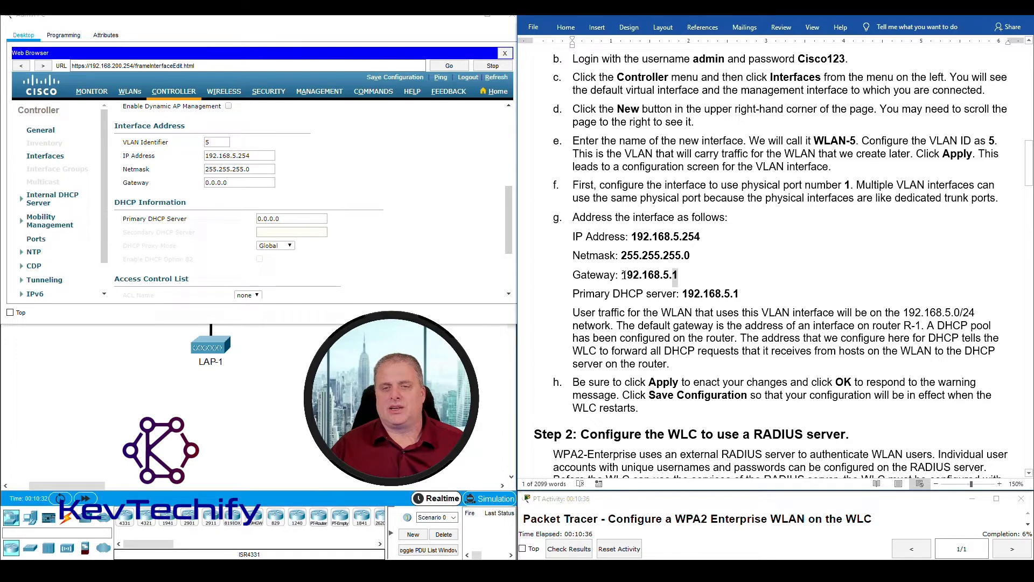
drag(623, 275, 663, 275)
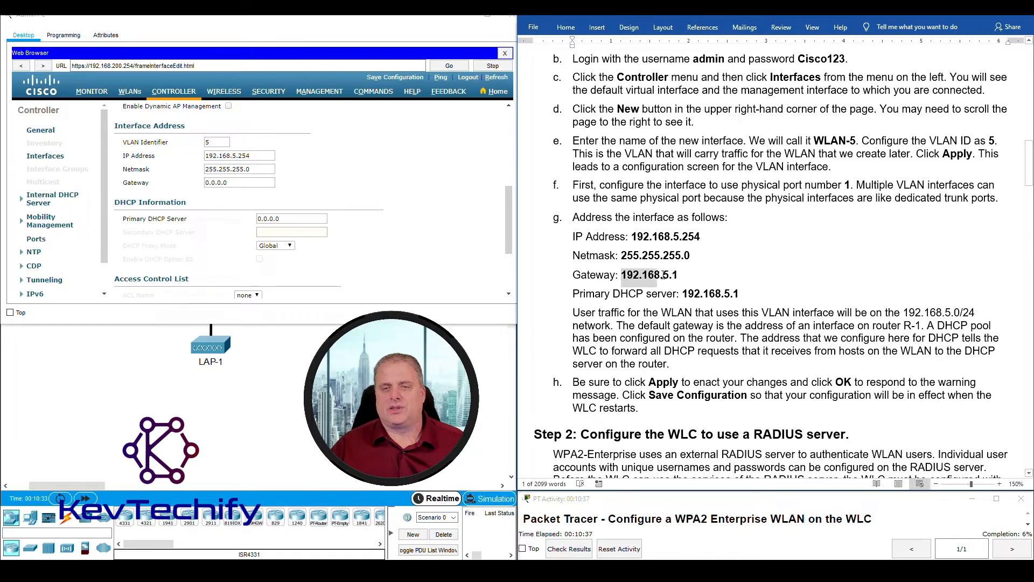
click(258, 184)
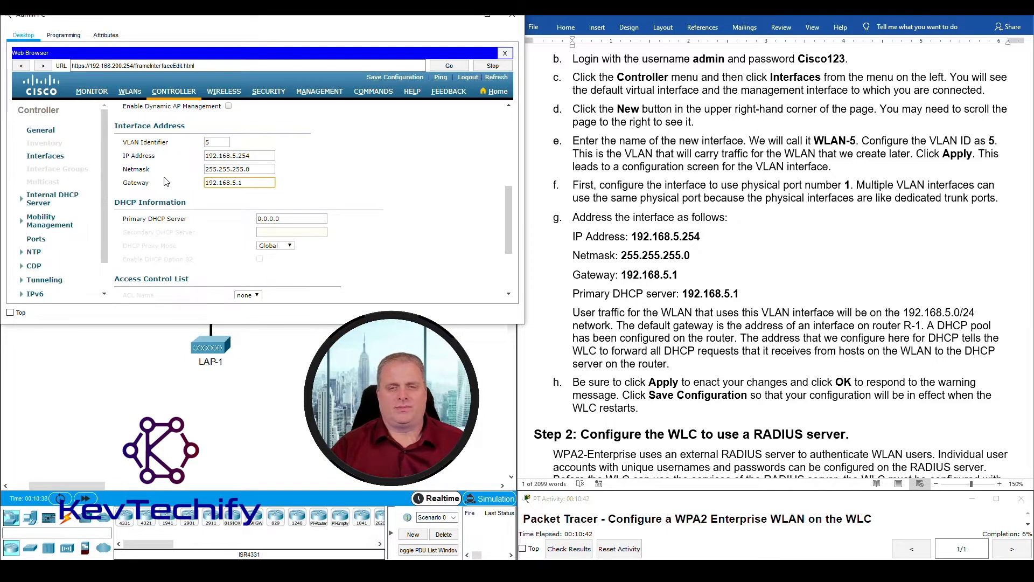
- Enter 192.168.5.1 as WLAN-5's Primary DHCP Server, then move Admin PC to the right
click(298, 216)
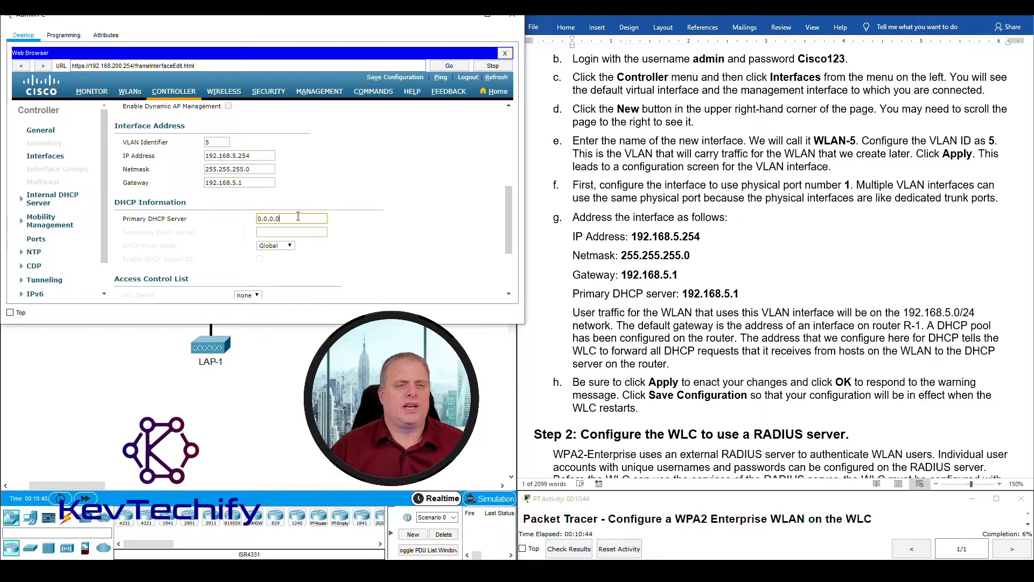
text(192)
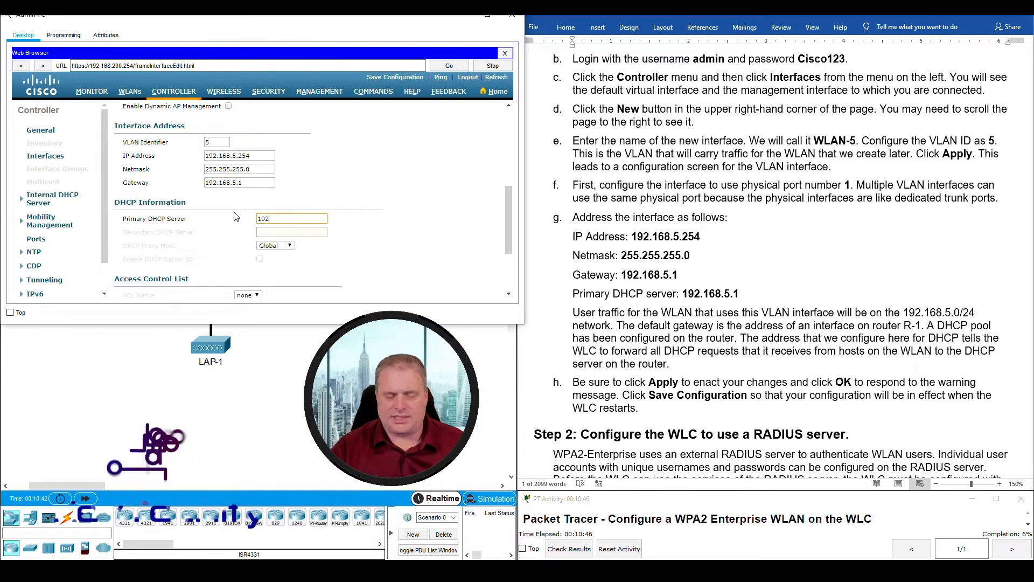
text(.168)
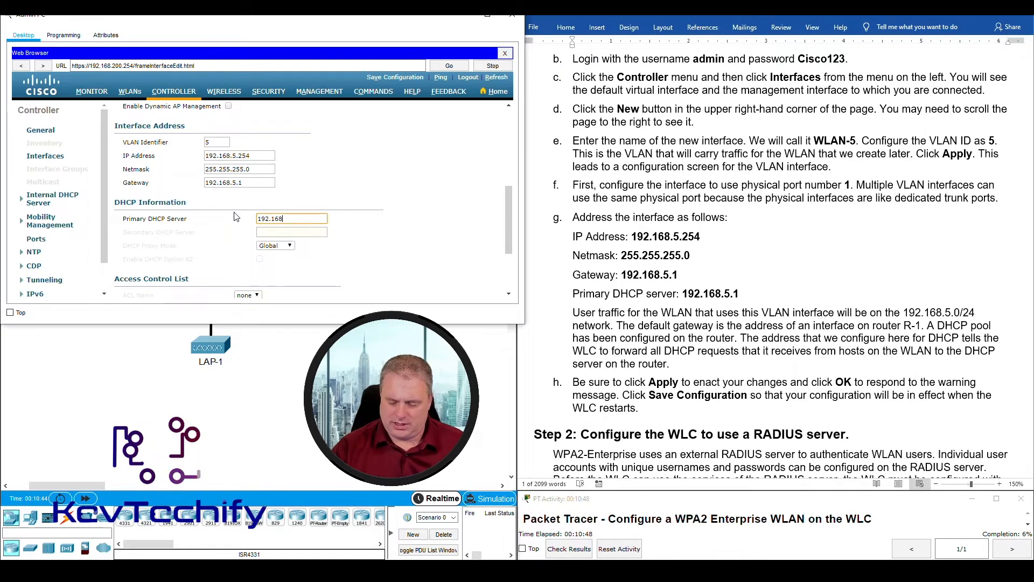
text(.5.1)
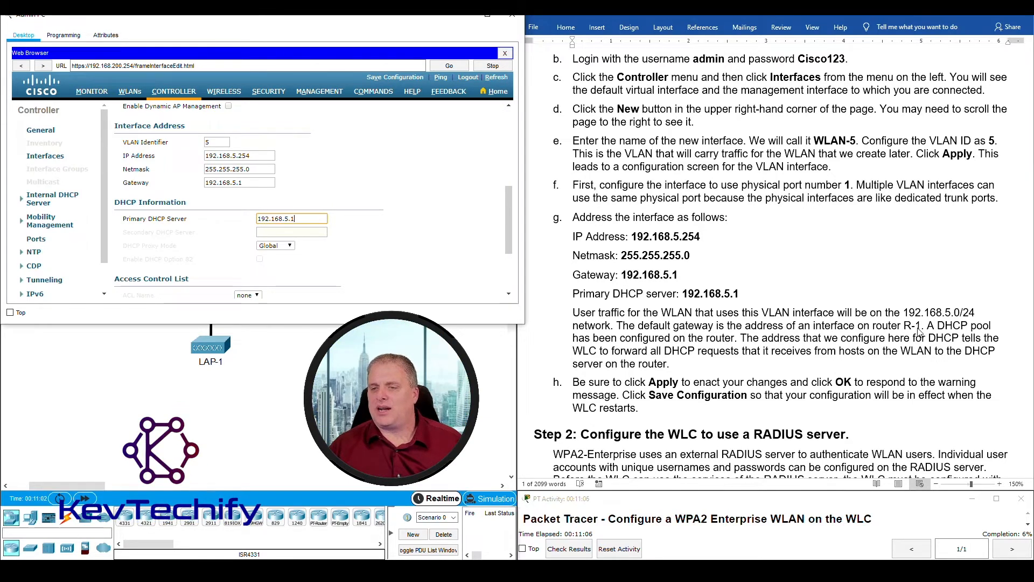
drag(392, 20, 843, 31)
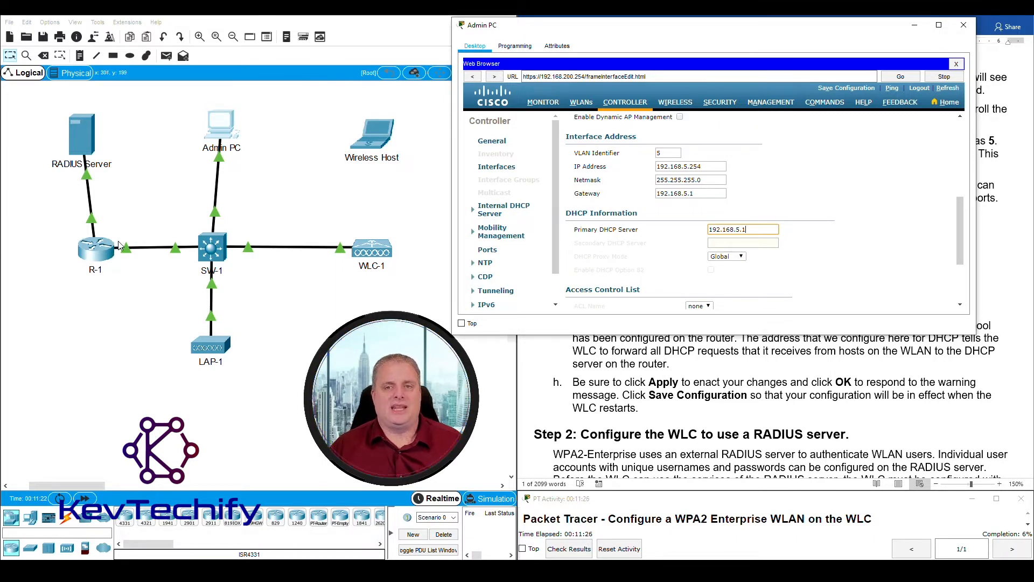
- Check the topology, then dock Admin PC left of the instructions and scroll to the top
drag(649, 28, 197, 25)
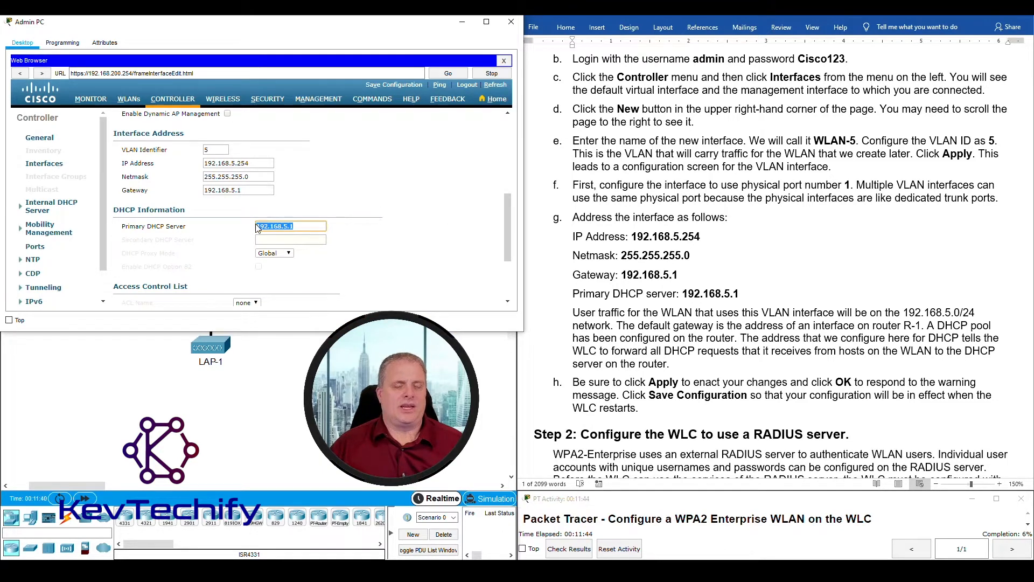
click(305, 227)
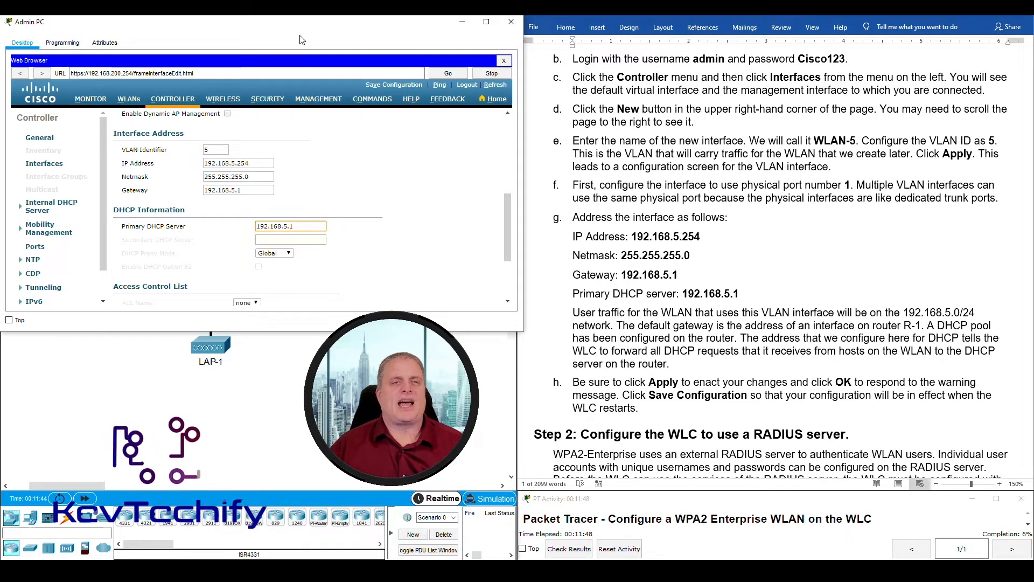
drag(295, 26, 710, 22)
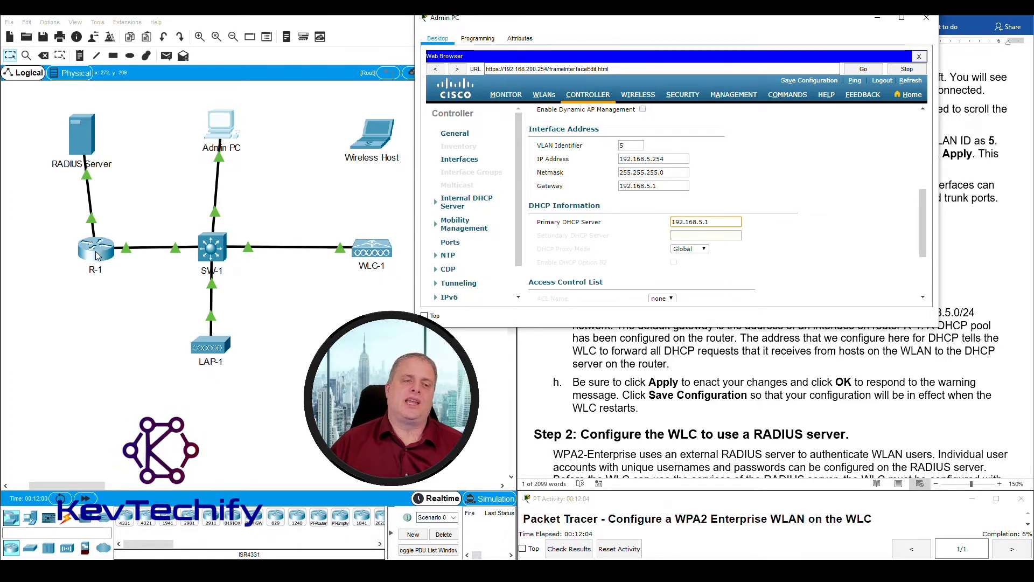
drag(654, 25, 236, 18)
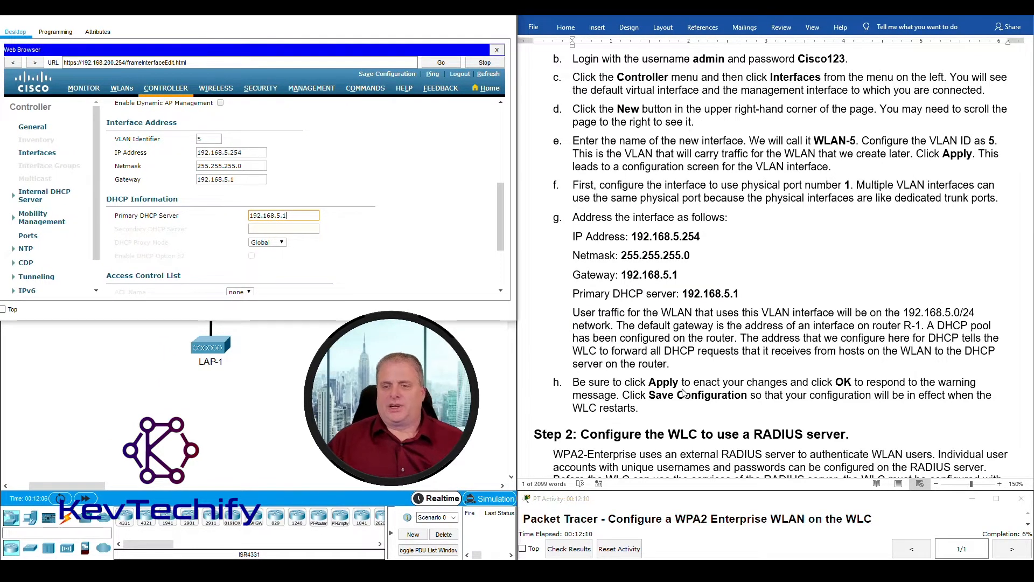
drag(501, 221, 501, 128)
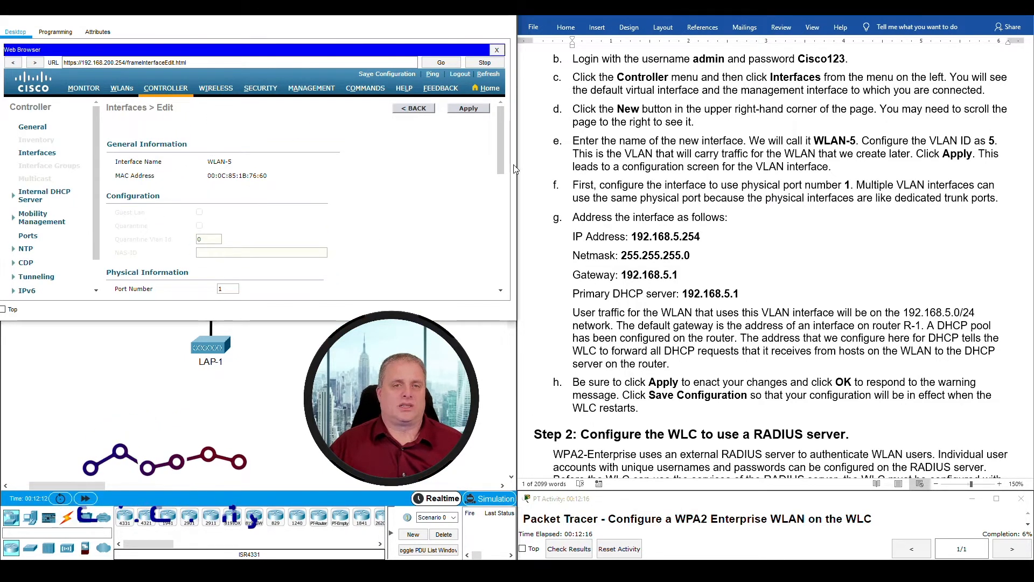
- Apply the WLAN-5 interface settings and accept the warning about WLANs being disabled
click(469, 109)
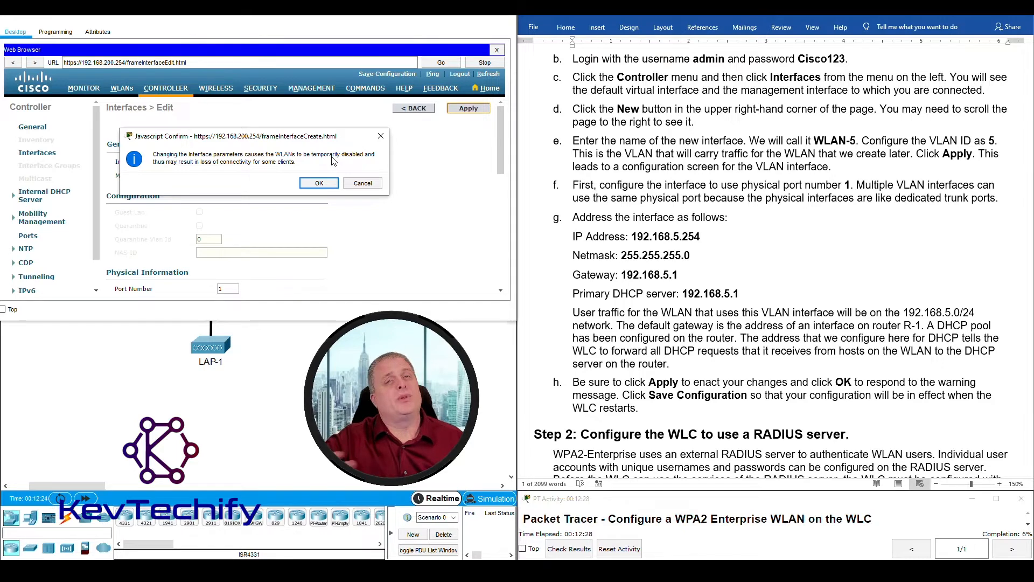
click(319, 183)
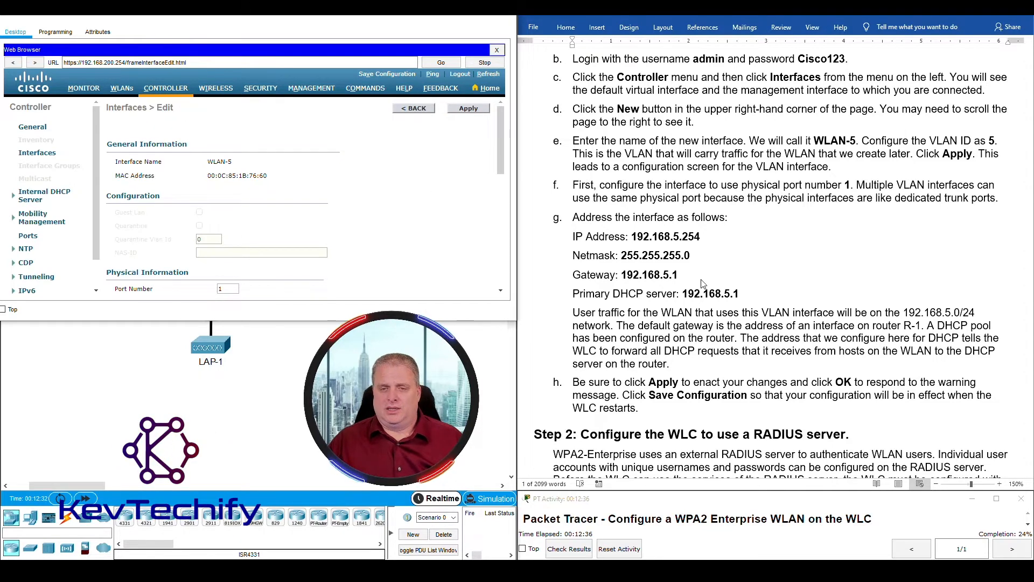
scroll(701, 276, down, 3)
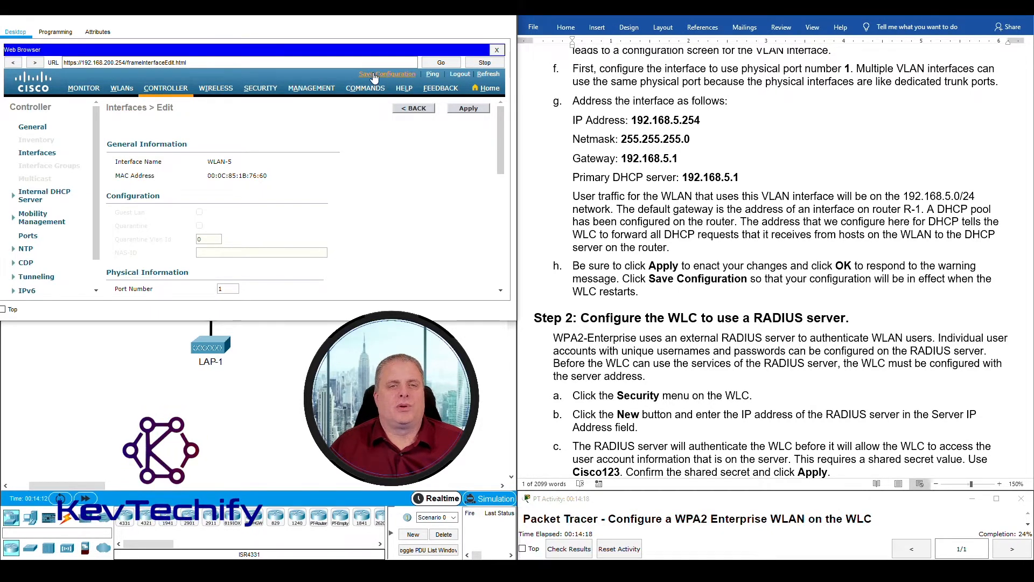
- Save WLC-1's configuration to flash and confirm the save
click(400, 75)
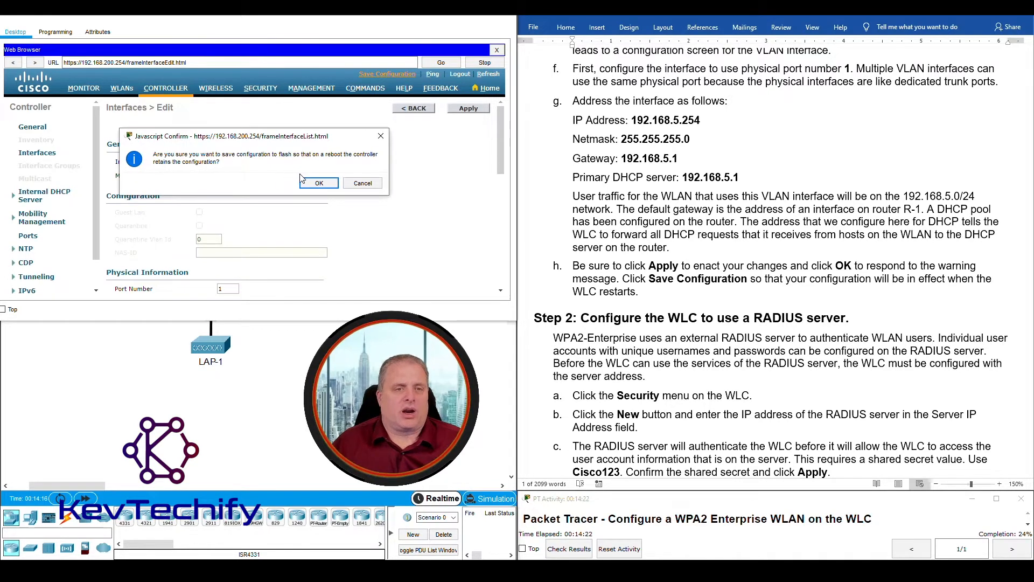
click(319, 183)
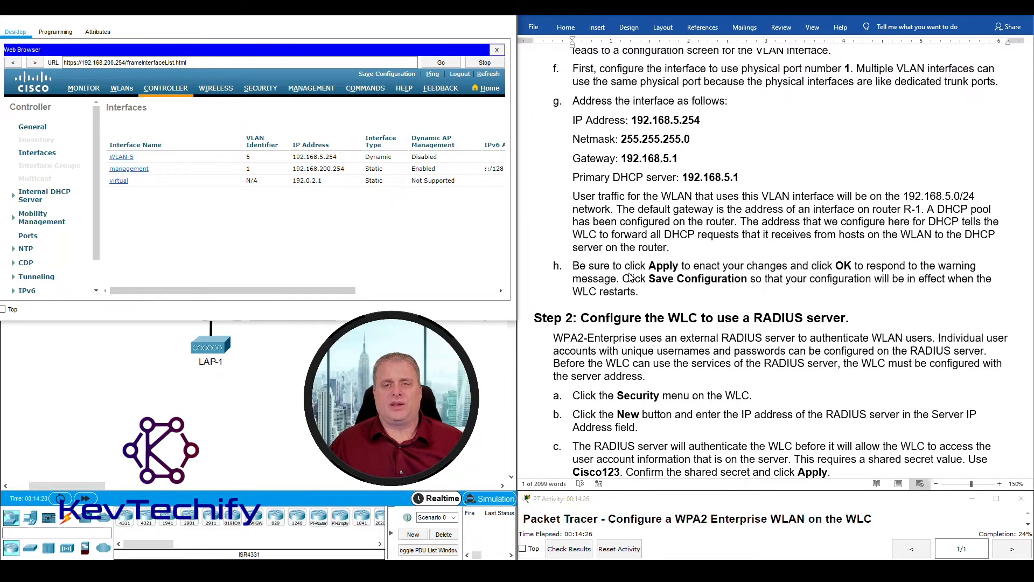
scroll(625, 272, down, 5)
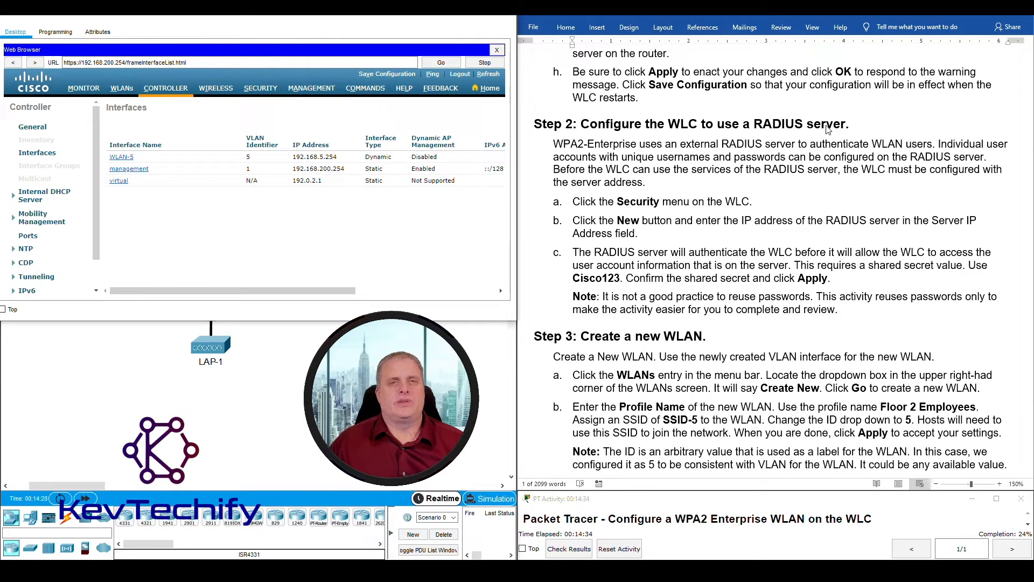
drag(400, 17, 879, 21)
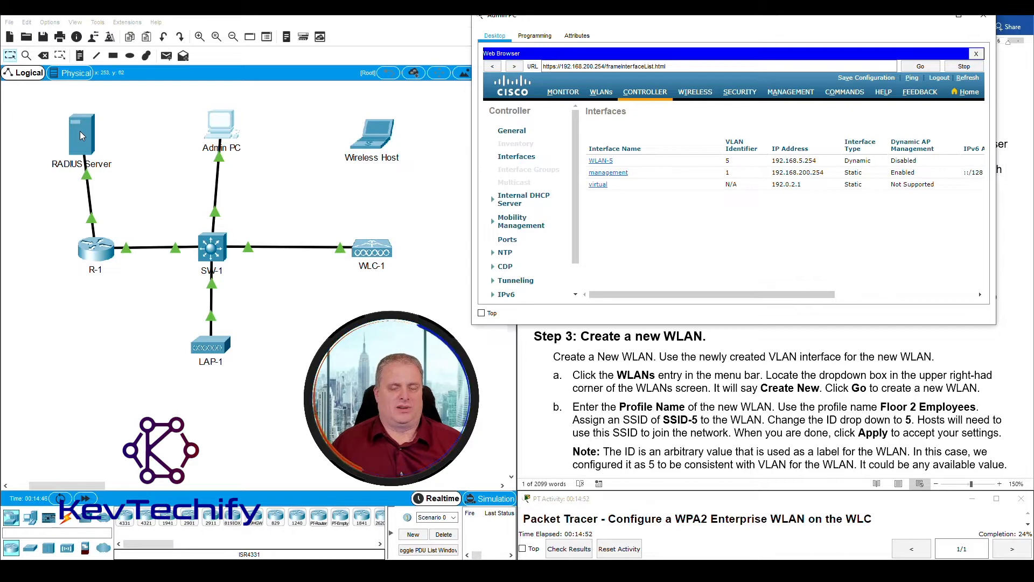
drag(723, 22, 241, 20)
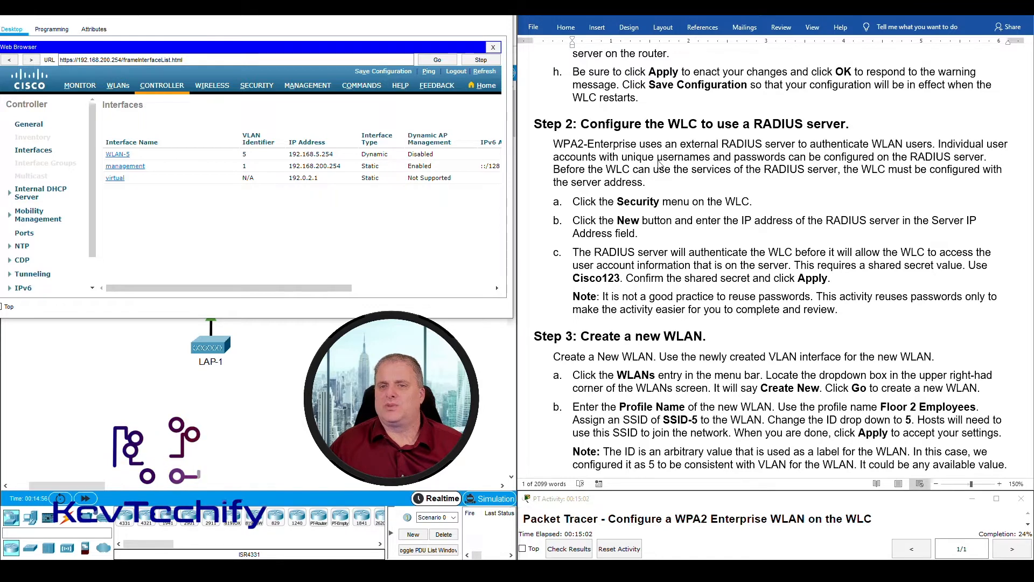
drag(414, 16, 887, 30)
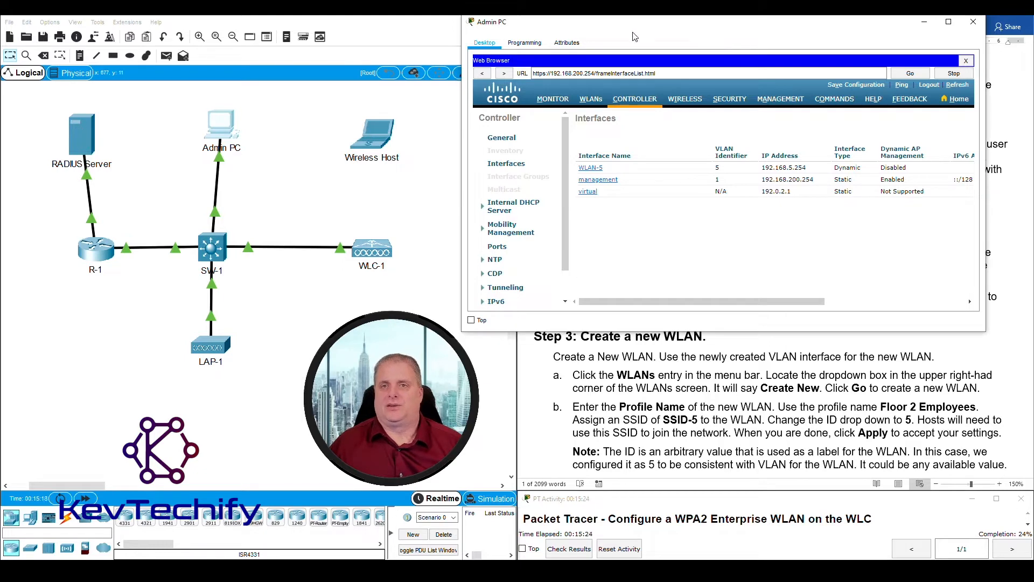
drag(641, 28, 163, 26)
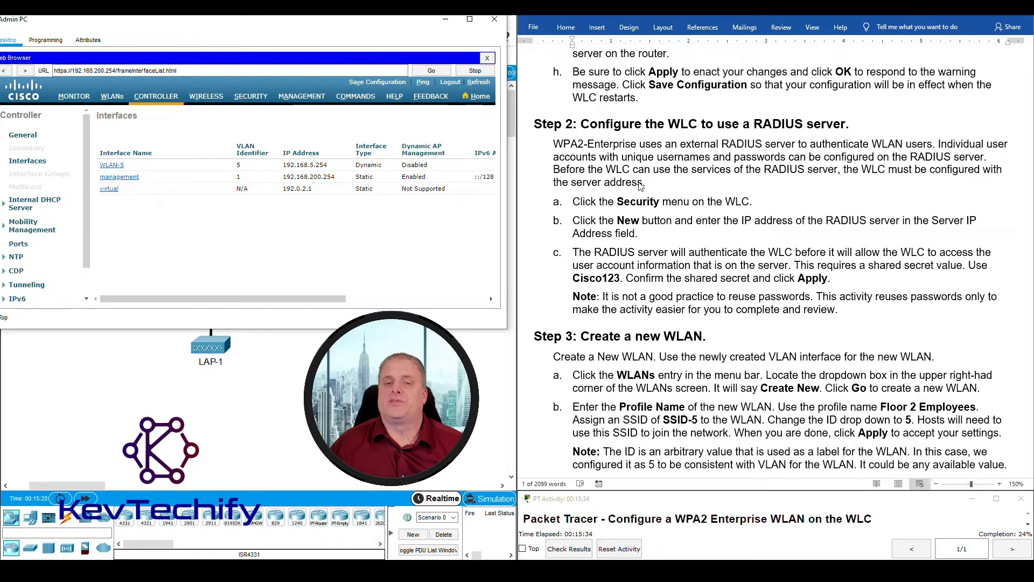
drag(349, 25, 376, 23)
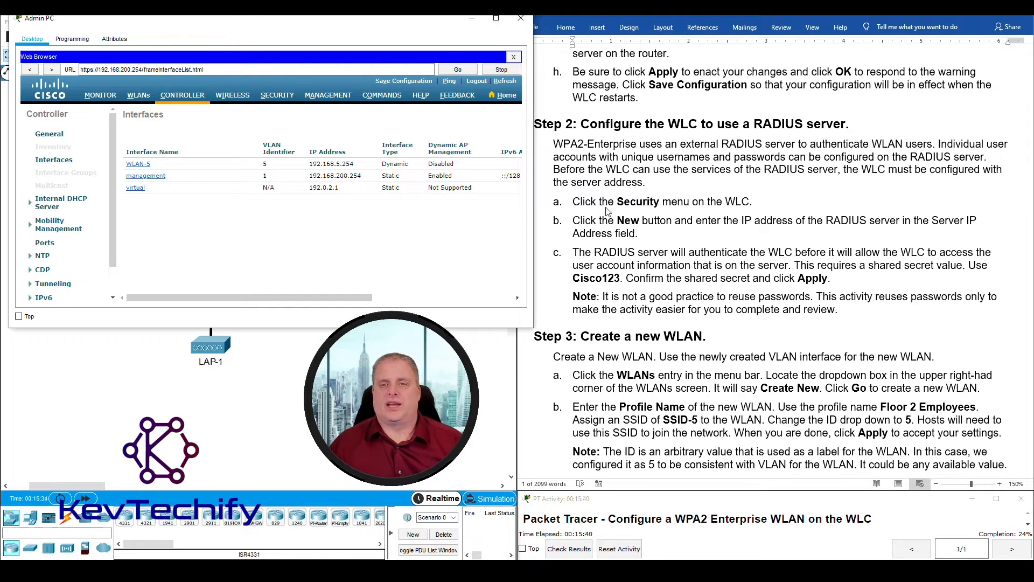
- Start a new RADIUS authentication server entry and copy 172.31.1.254 from the lab instructions
click(277, 99)
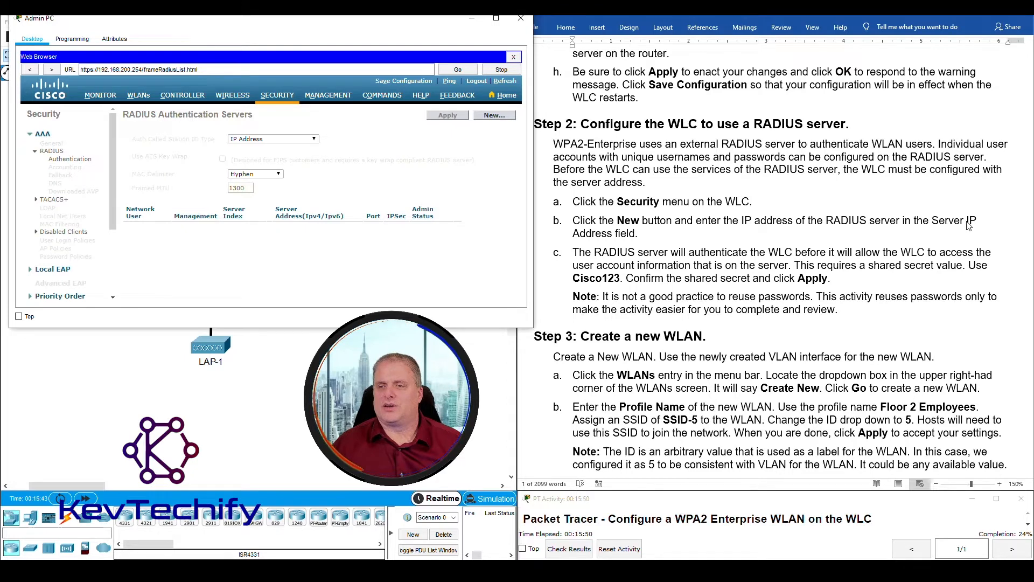
click(494, 115)
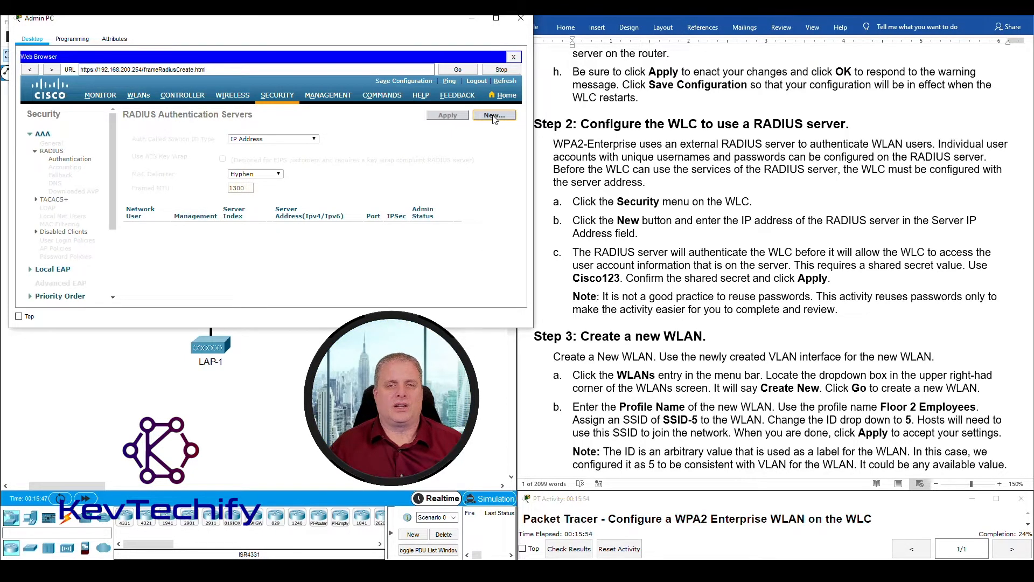
scroll(815, 257, up, 20)
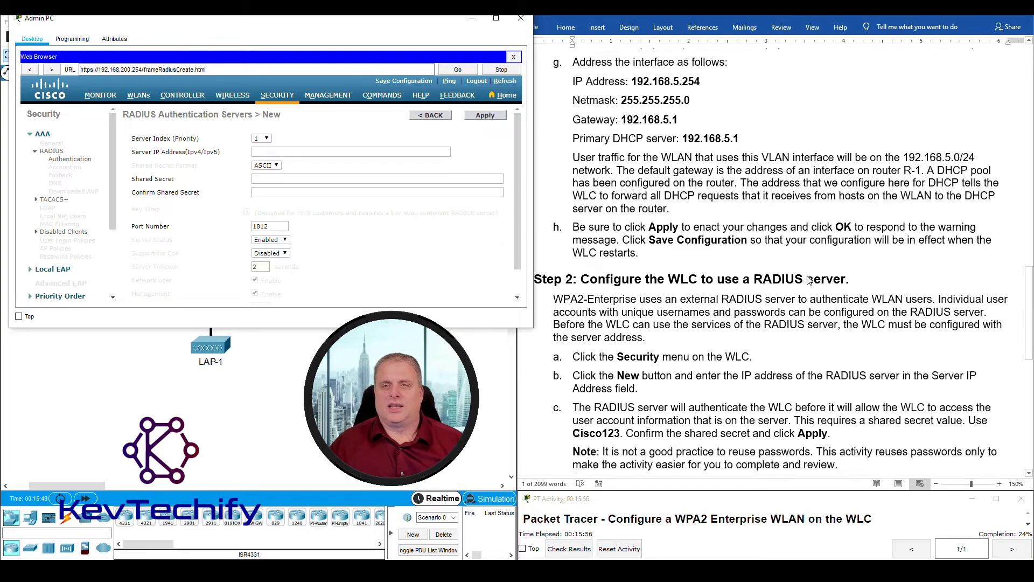
scroll(808, 271, up, 10)
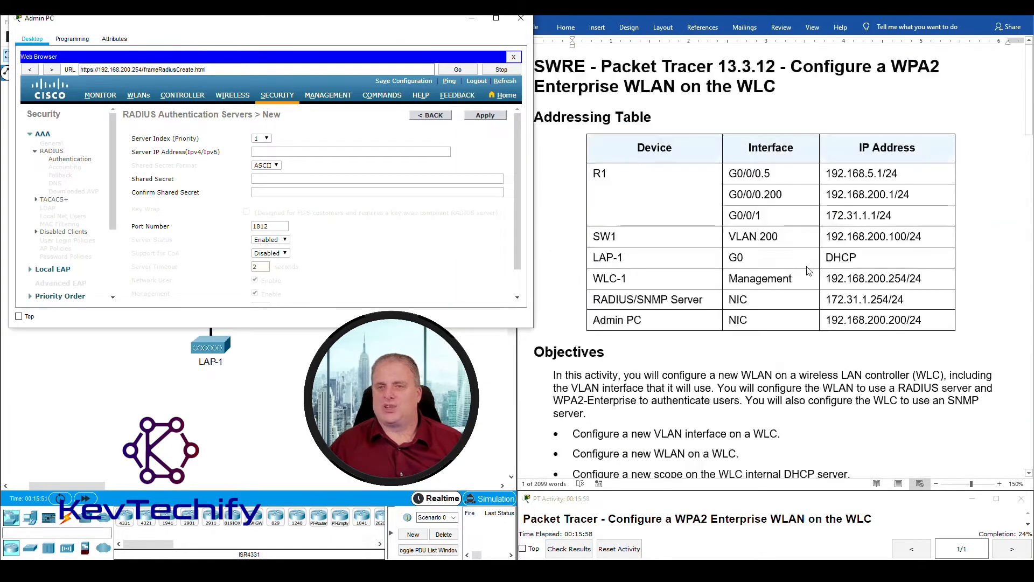
click(828, 300)
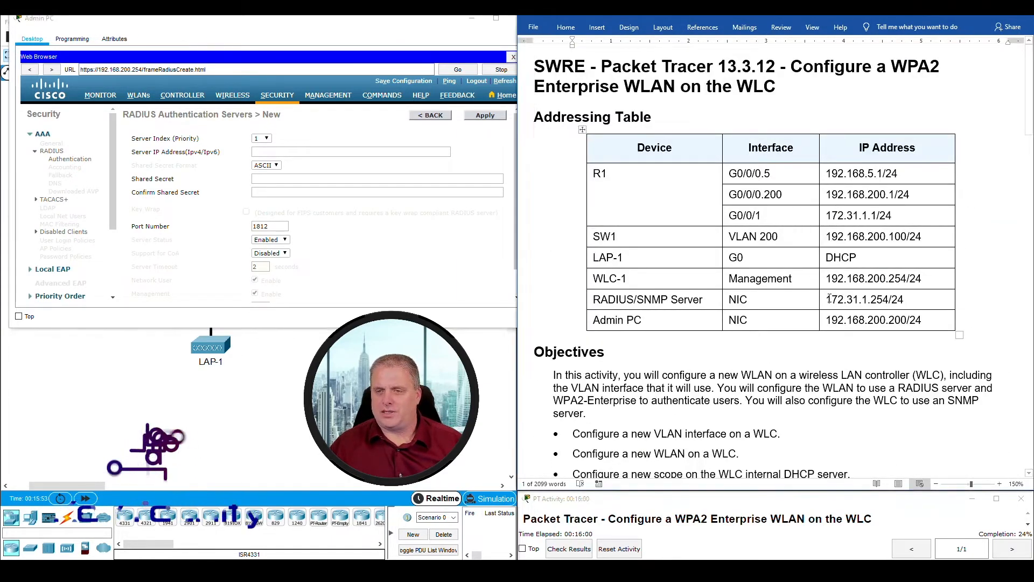
drag(828, 300, 889, 300)
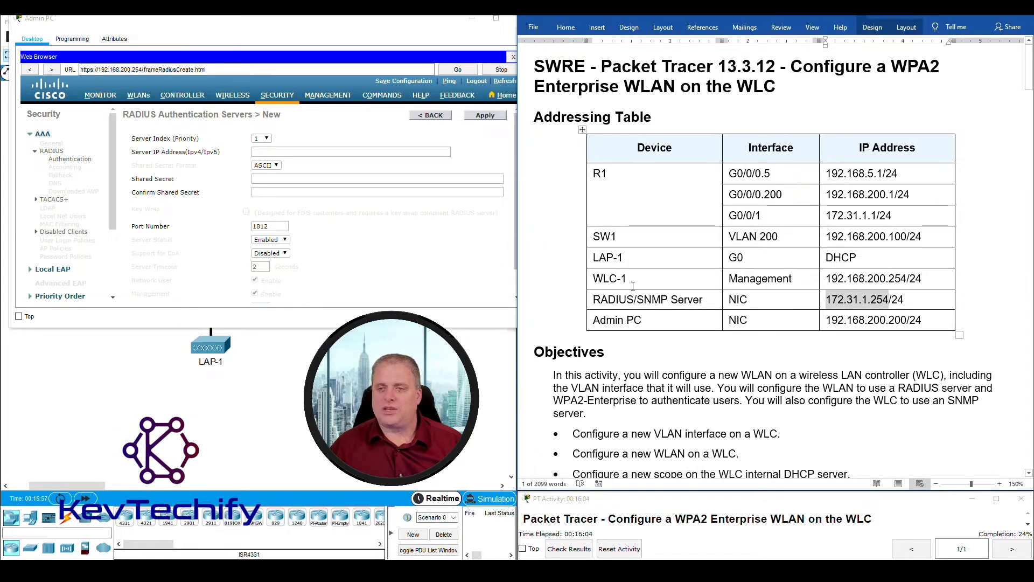
- Enter 172.31.1.254 as the Server IP Address and fill in both shared secret fields
click(275, 151)
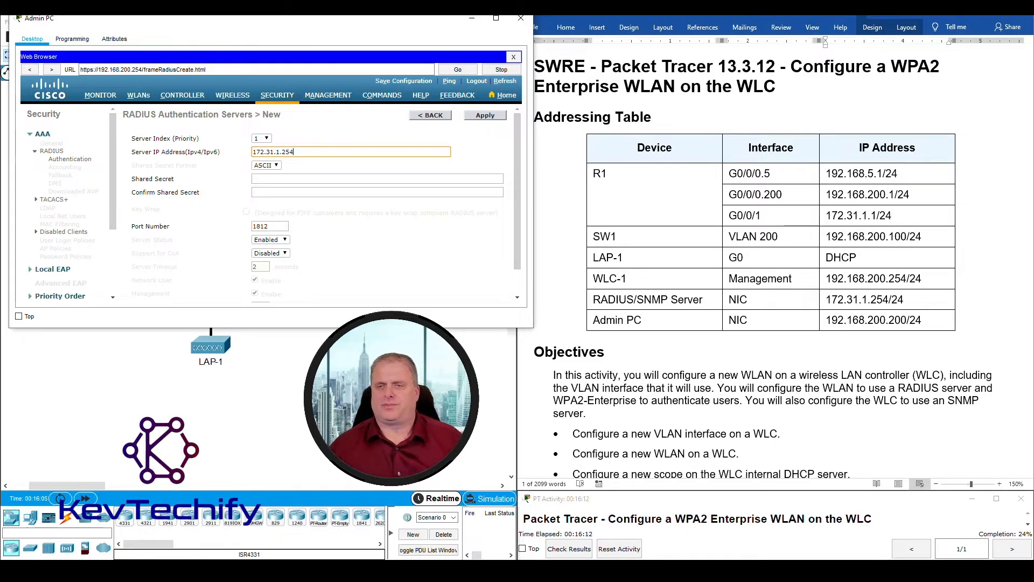
scroll(690, 426, down, 20)
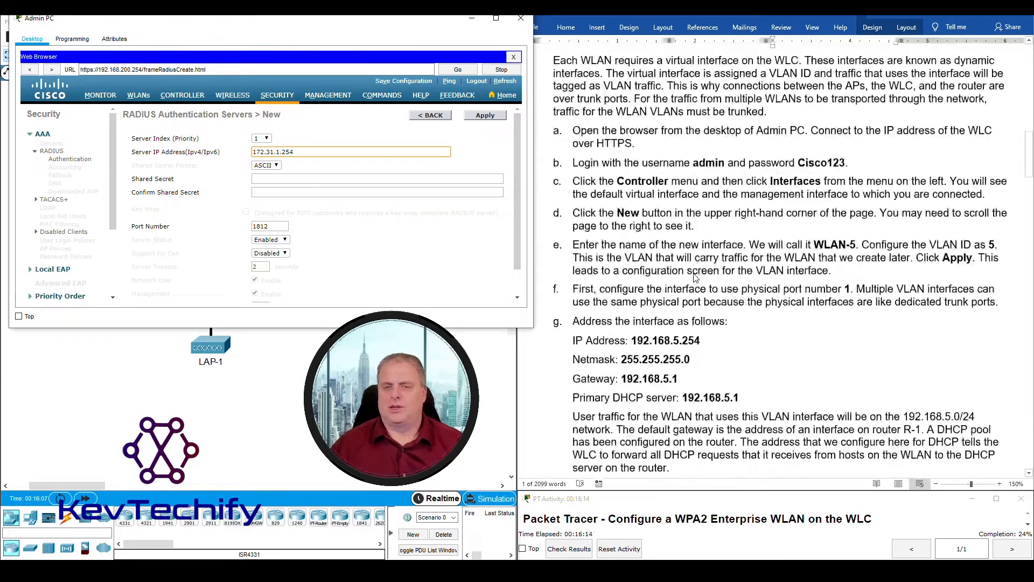
scroll(704, 282, down, 8)
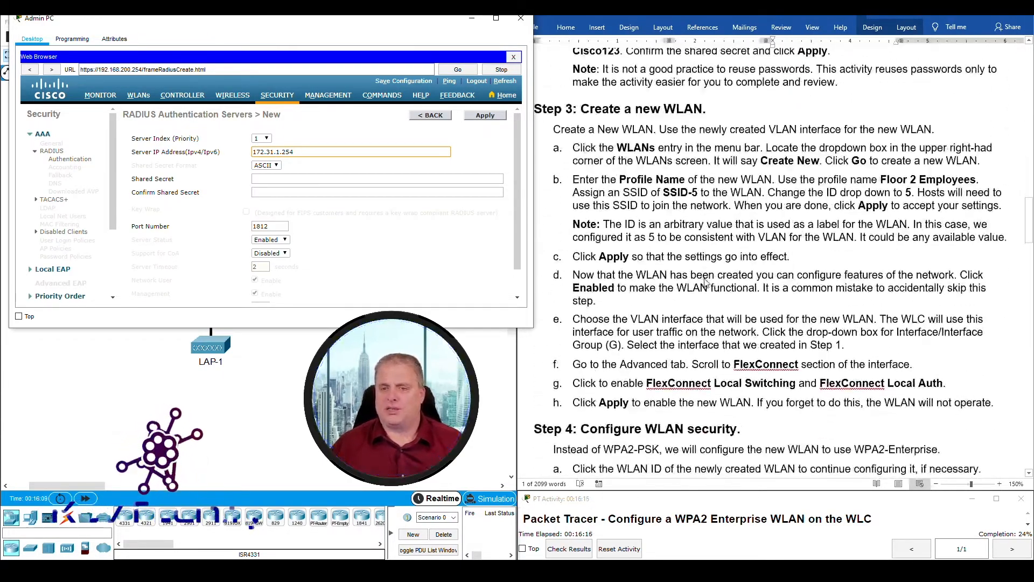
scroll(707, 282, down, 2)
scroll(709, 282, up, 8)
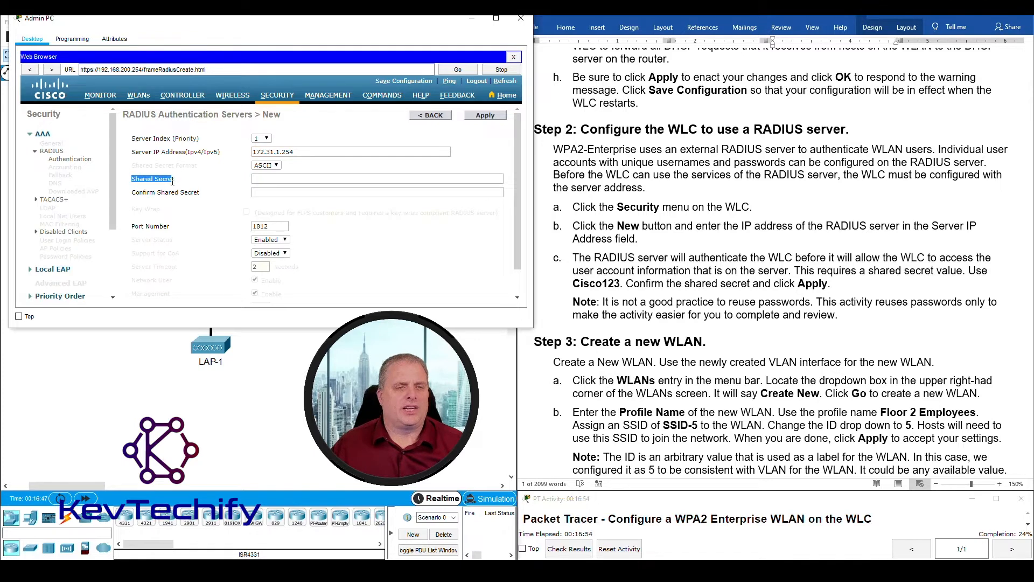
click(267, 179)
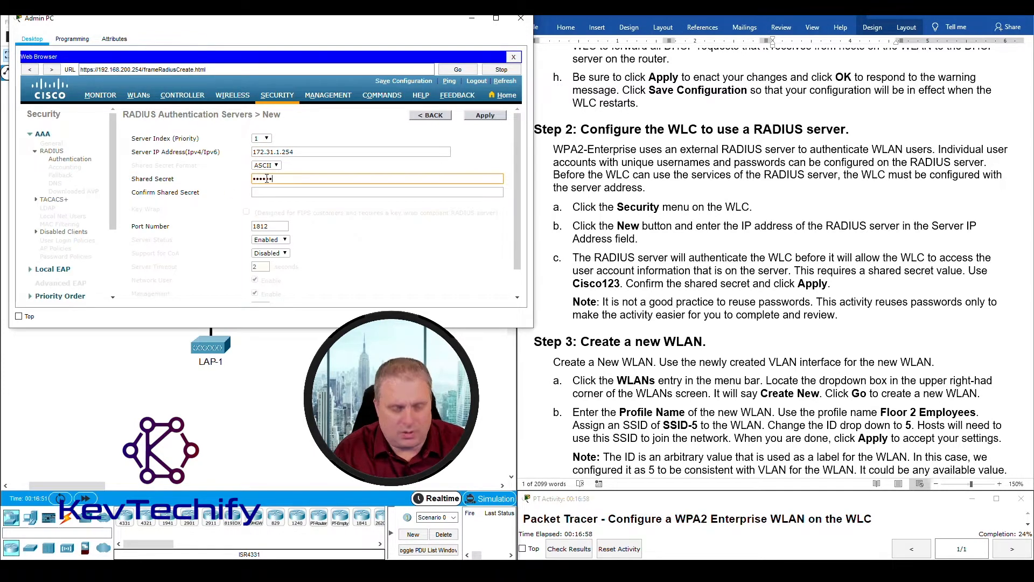
click(272, 193)
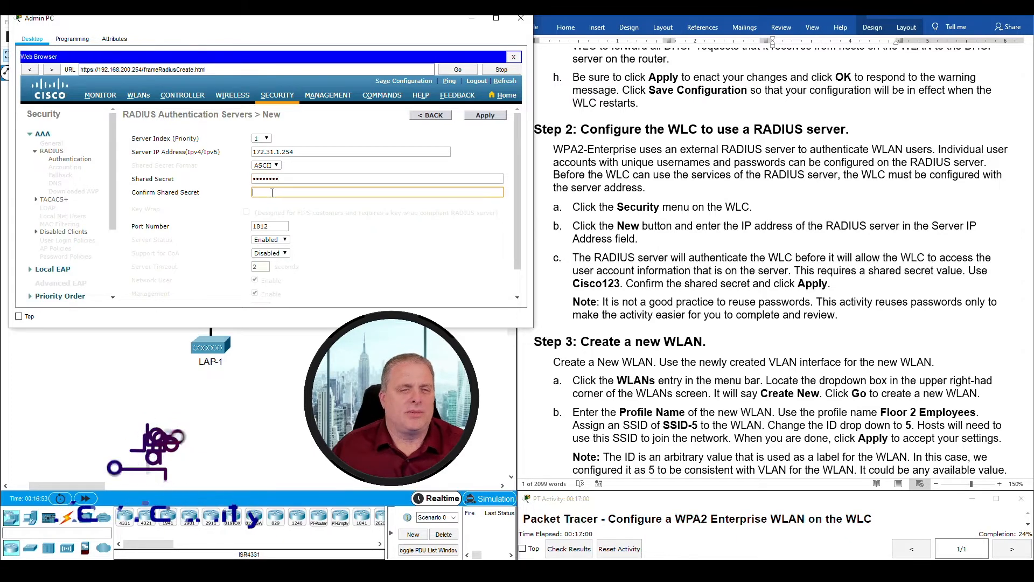
text(Cisco)
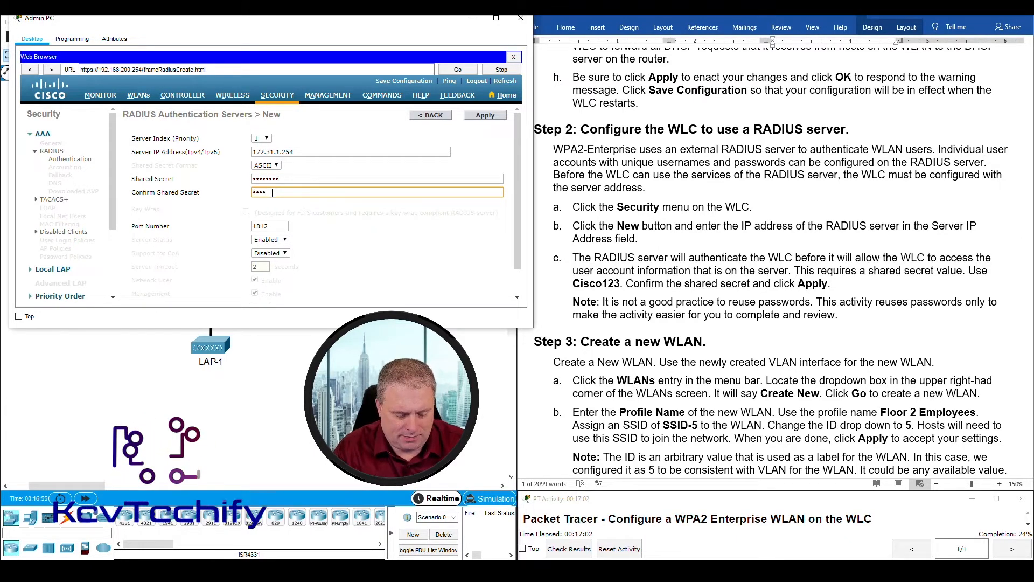
text(123)
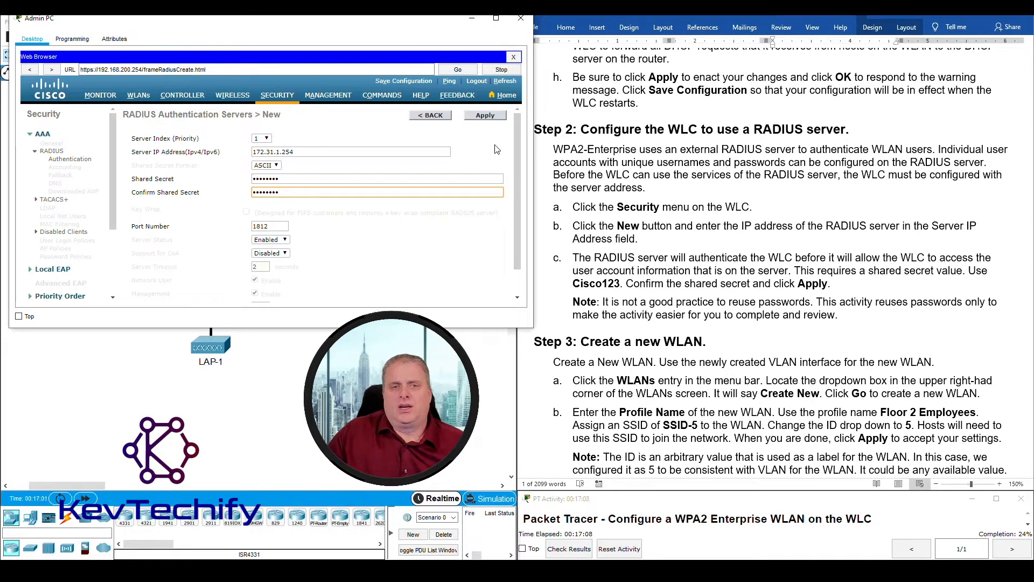
- Apply the new RADIUS server and check that 172.31.1.254, port 1812, appears in the list
click(486, 117)
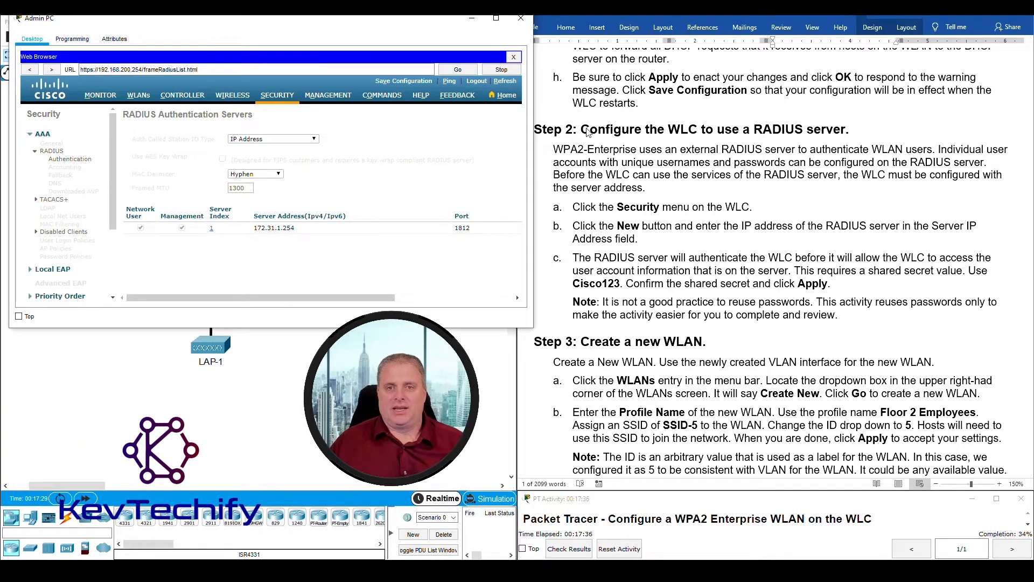
click(558, 127)
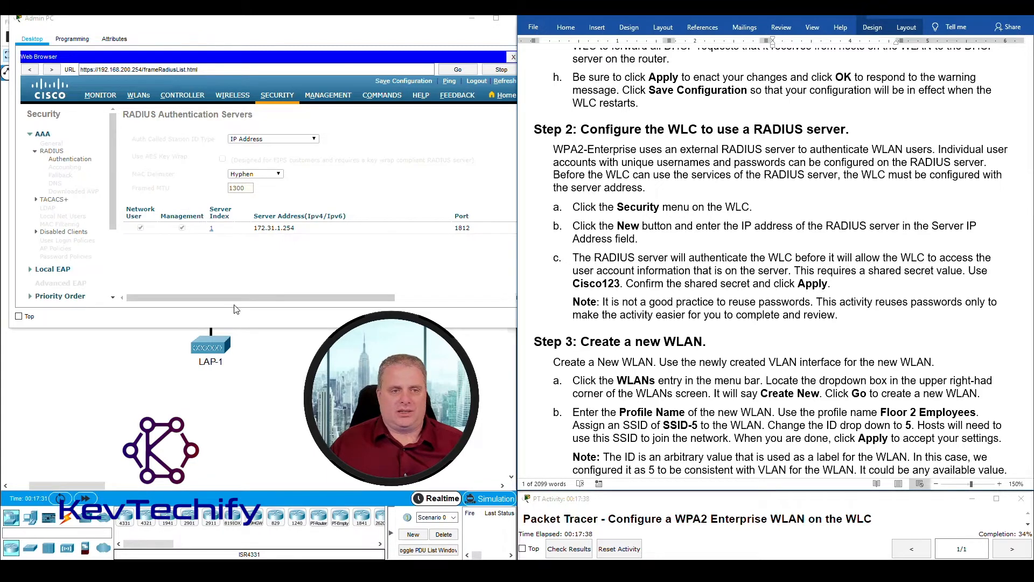
click(232, 289)
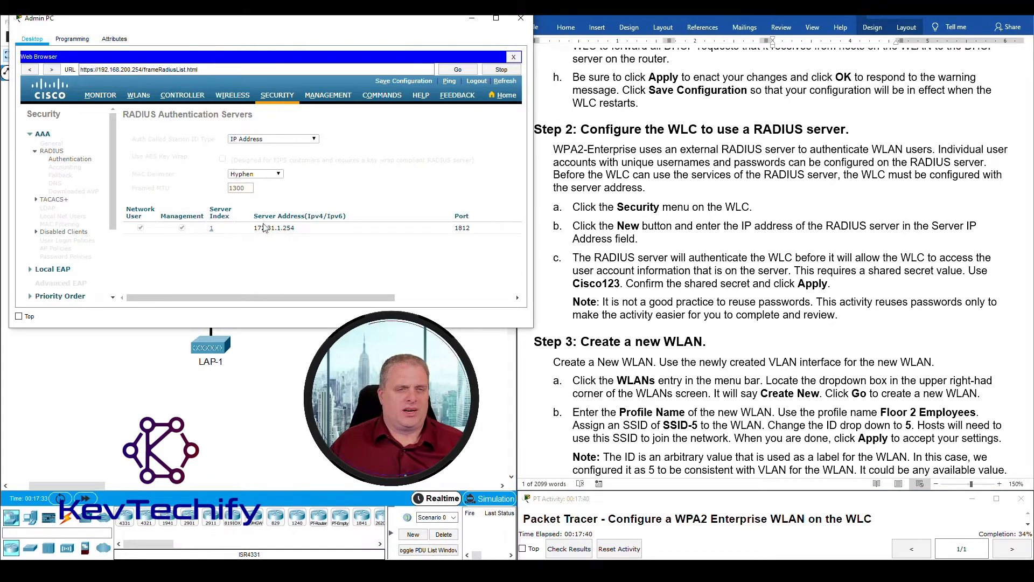
drag(256, 227, 310, 228)
click(306, 227)
click(256, 228)
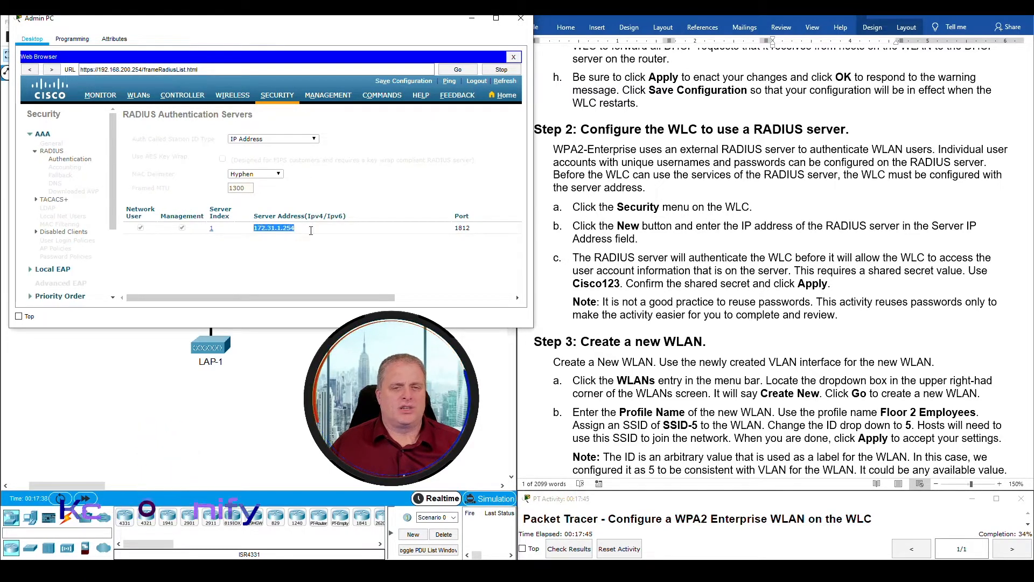
click(593, 334)
scroll(593, 333, down, 5)
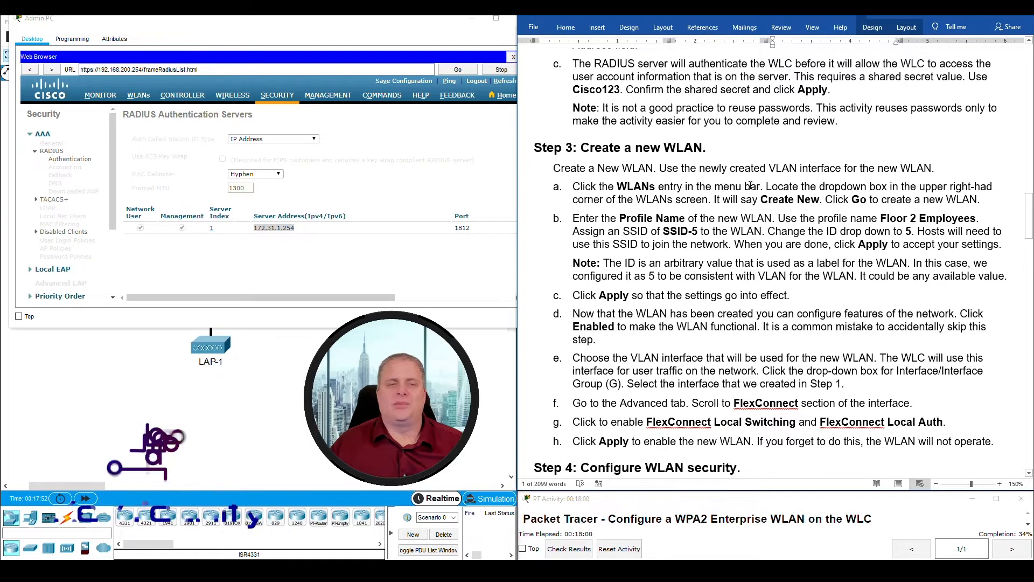
- Open a new WLAN form from the WLANs page using Create New
click(139, 96)
click(139, 96)
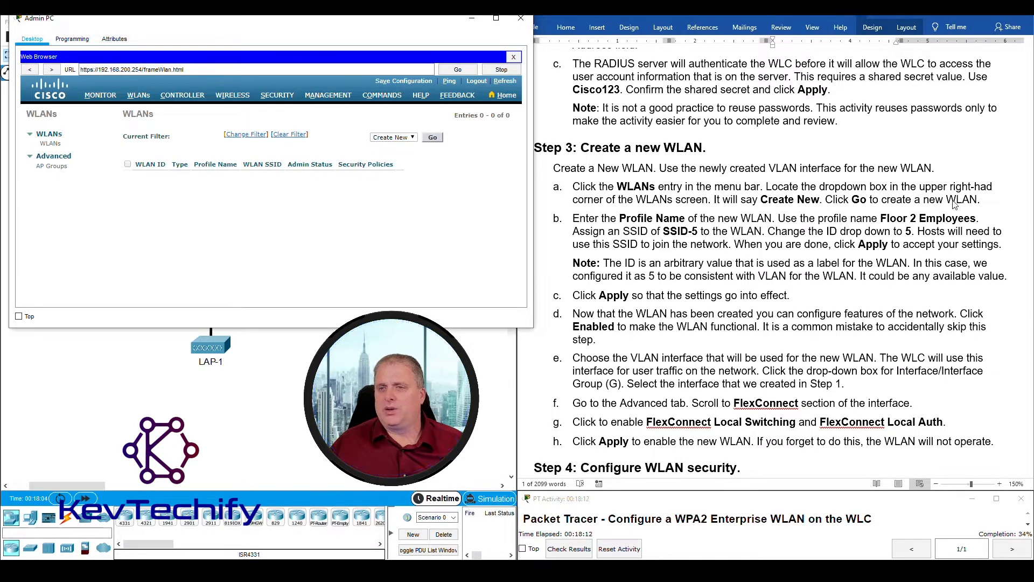
click(413, 138)
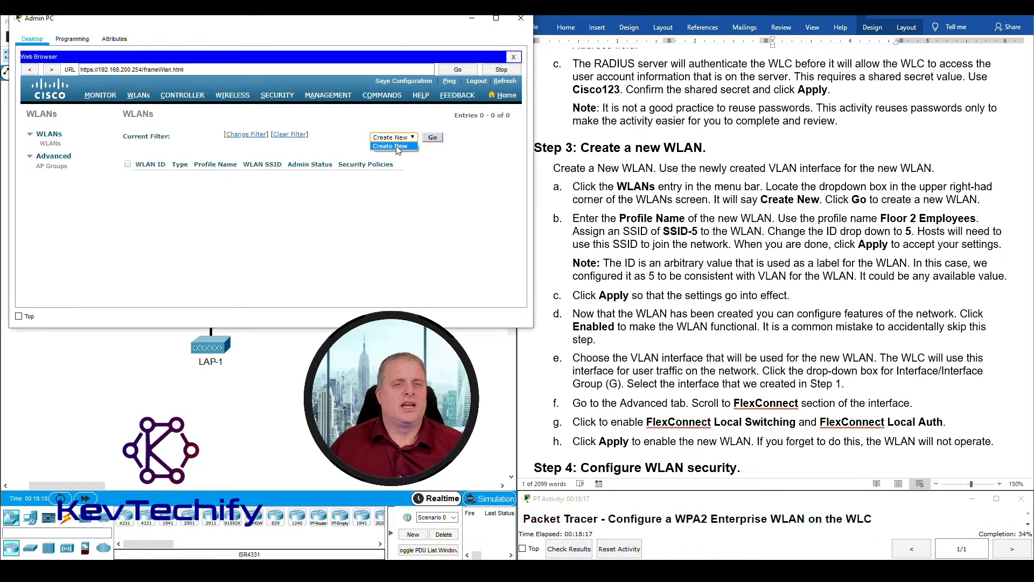
click(400, 138)
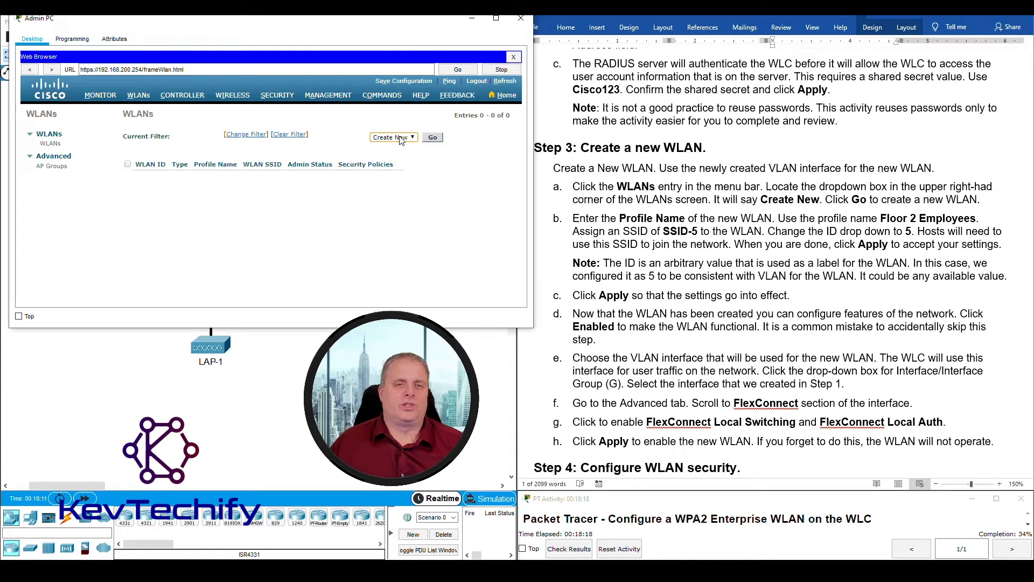
click(433, 138)
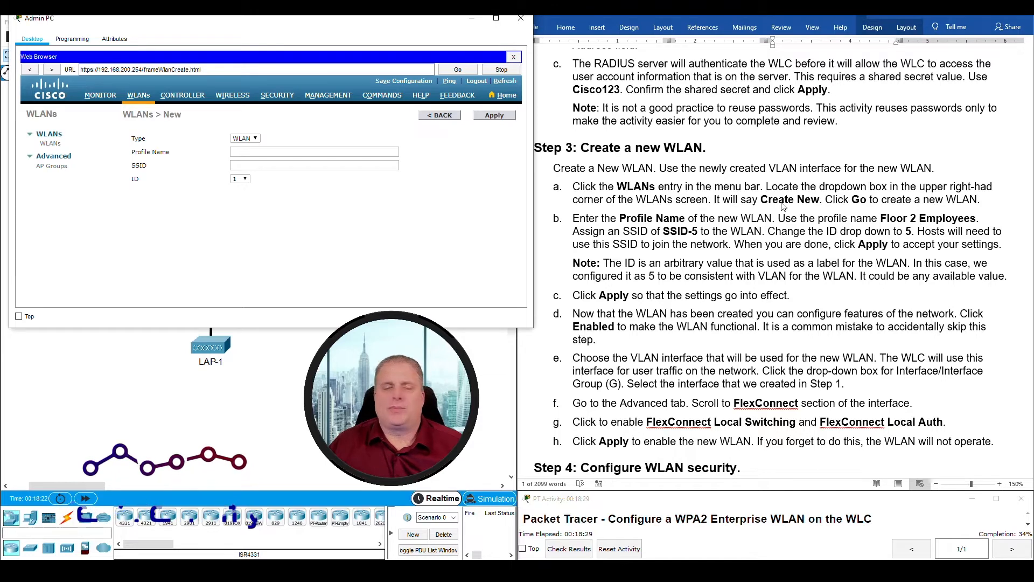
- Enter profile name 'Floor 2 Employees', SSID 'SSID-5', and WLAN ID 5
click(255, 154)
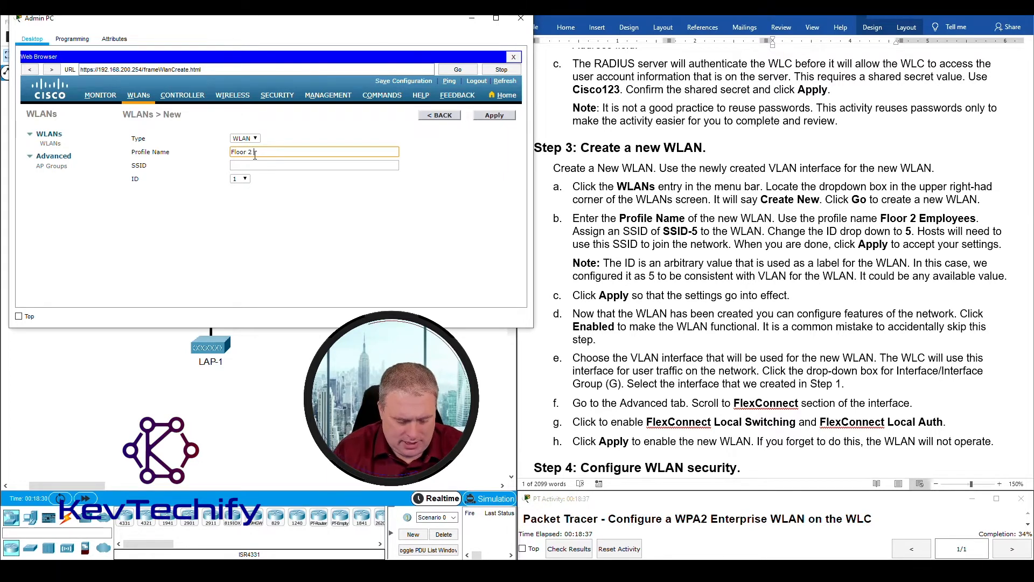
text(Floor 2 Employess)
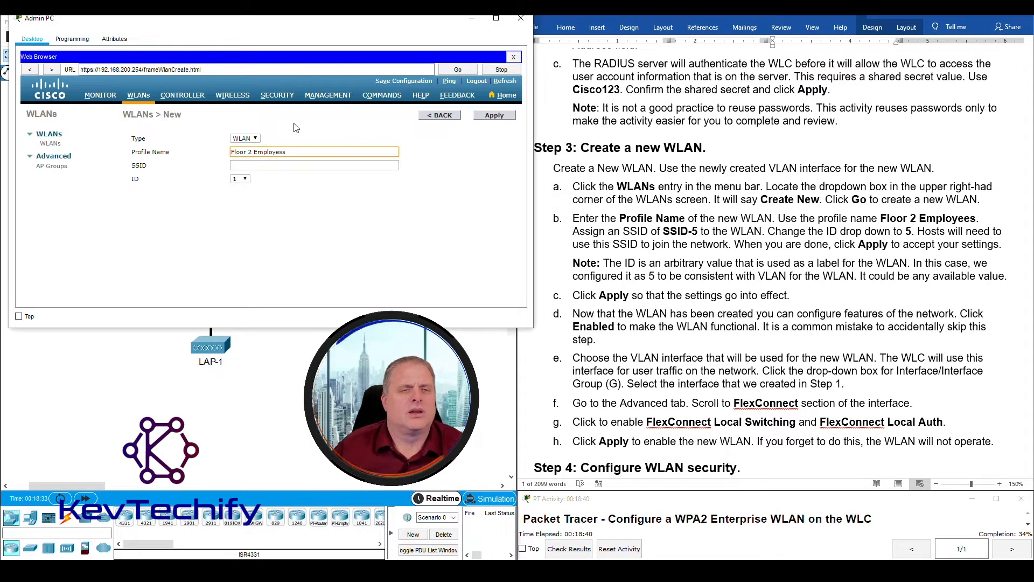
key(BackSpace)
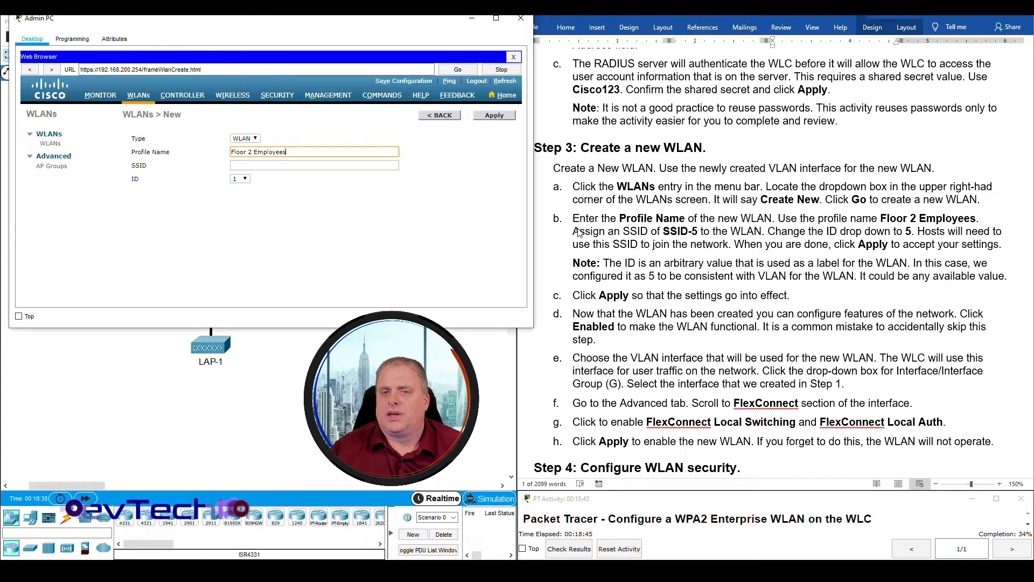
click(679, 237)
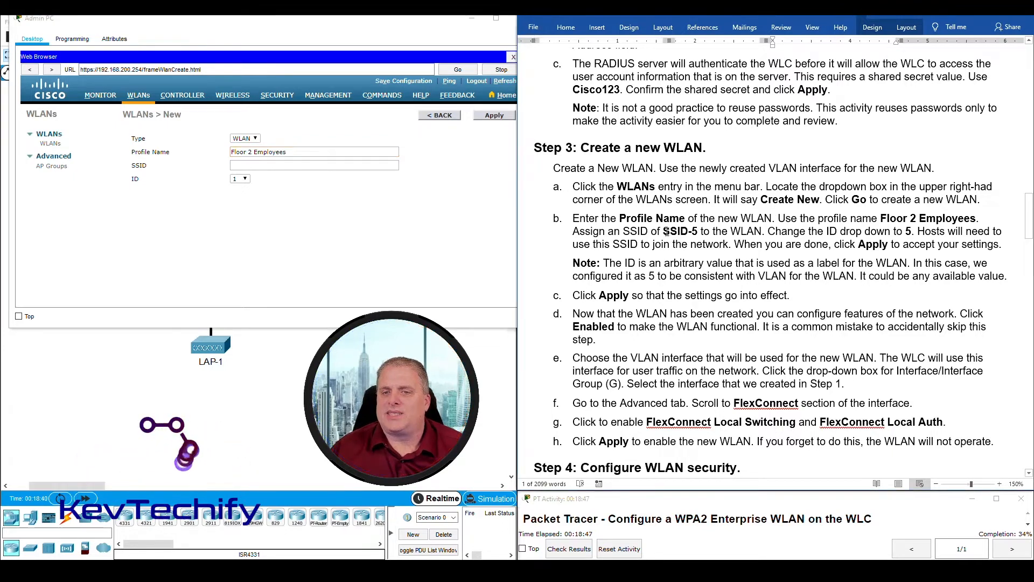
drag(664, 230, 696, 230)
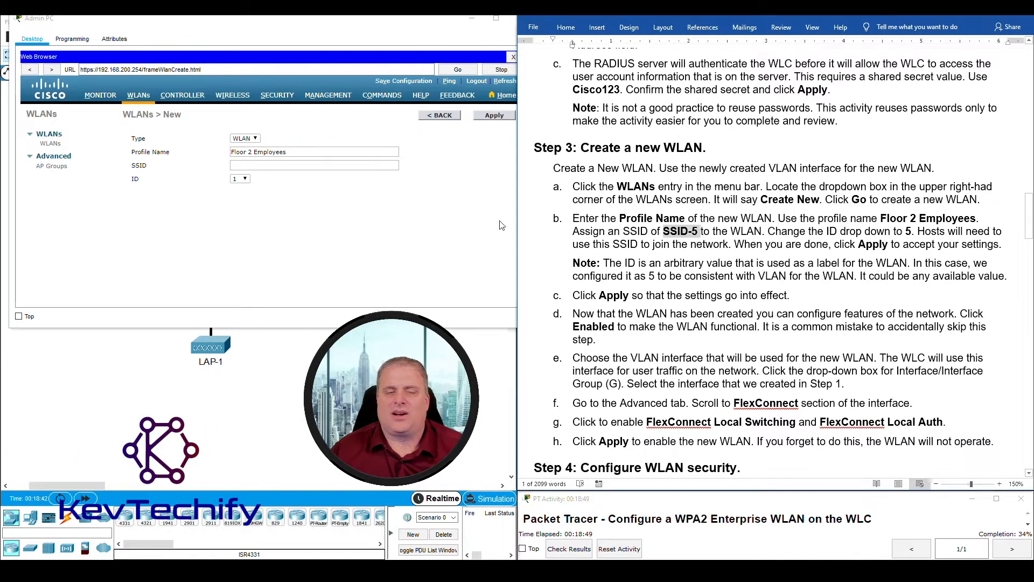
click(261, 165)
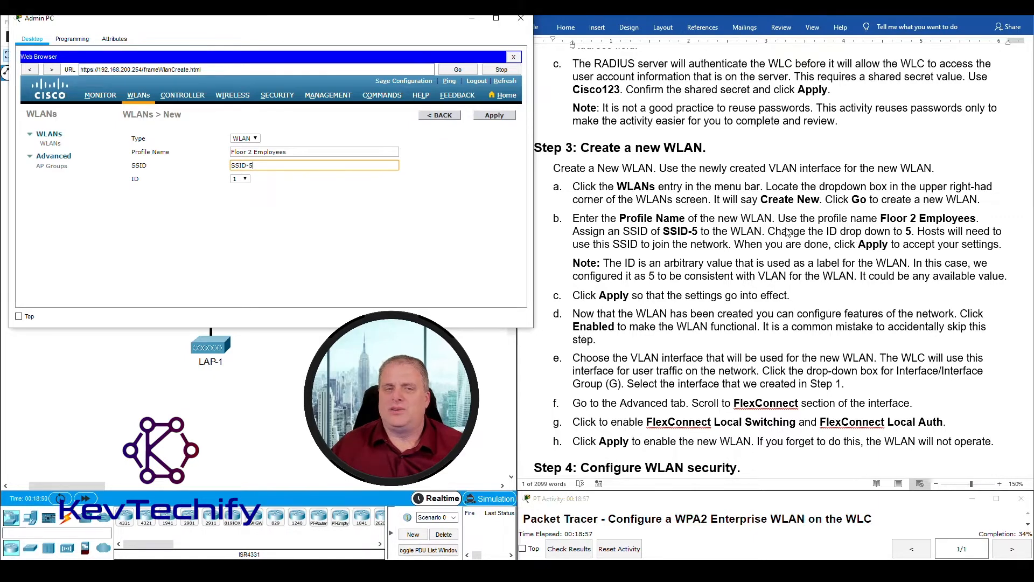
click(240, 179)
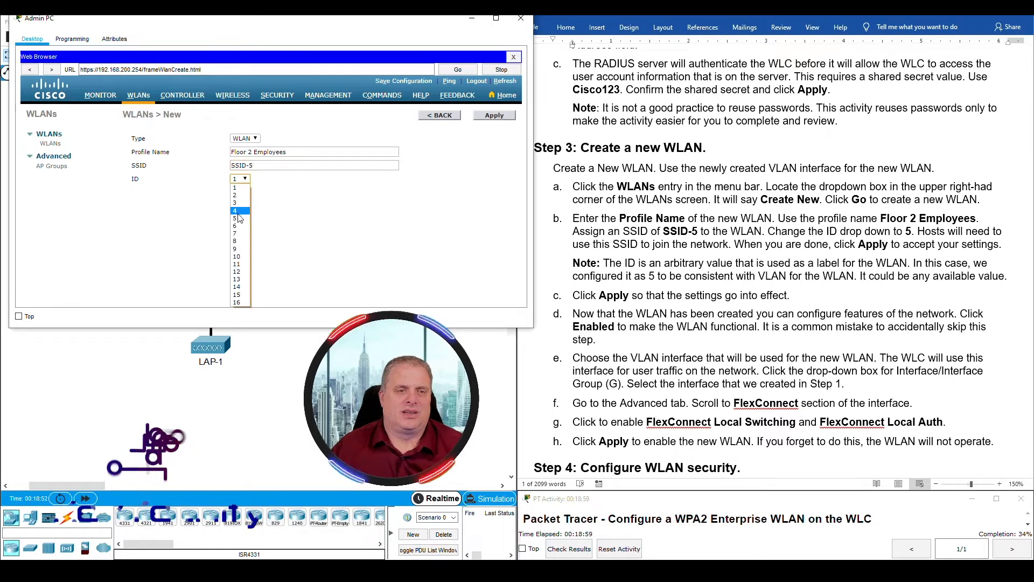
click(241, 221)
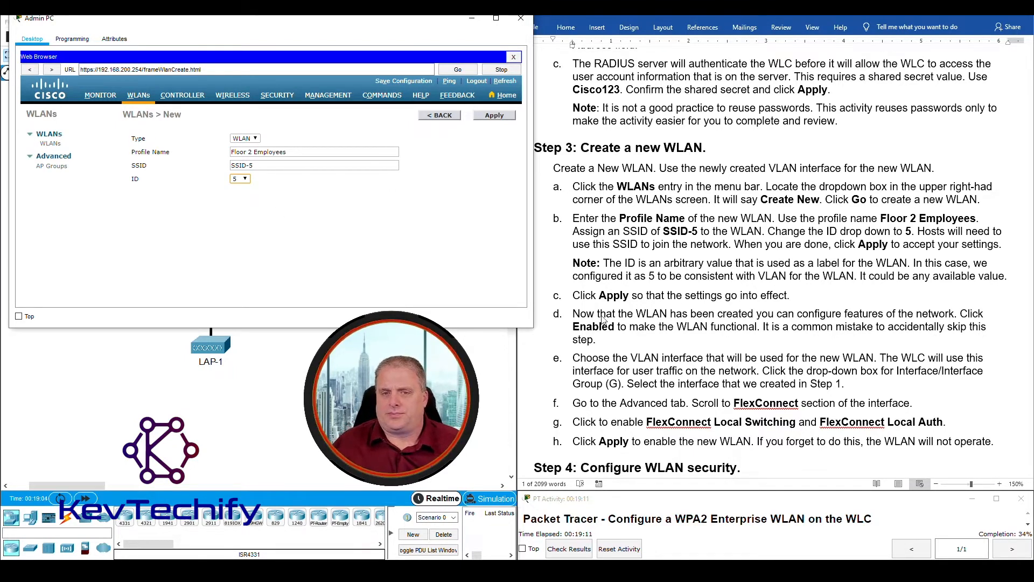
- Create the Floor 2 Employees WLAN and assign it the WLAN-5 interface
click(499, 121)
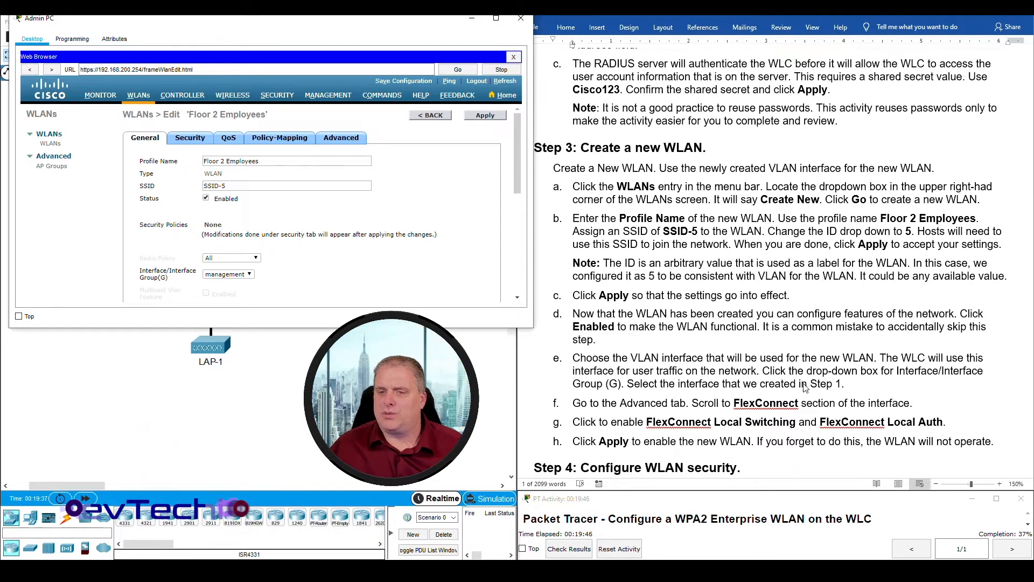
drag(140, 271, 235, 277)
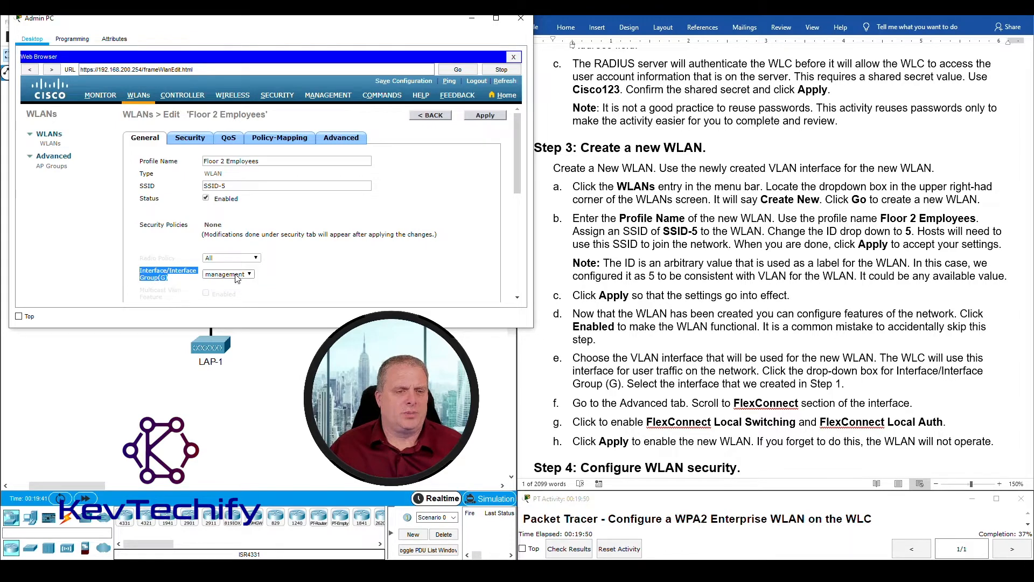
click(250, 274)
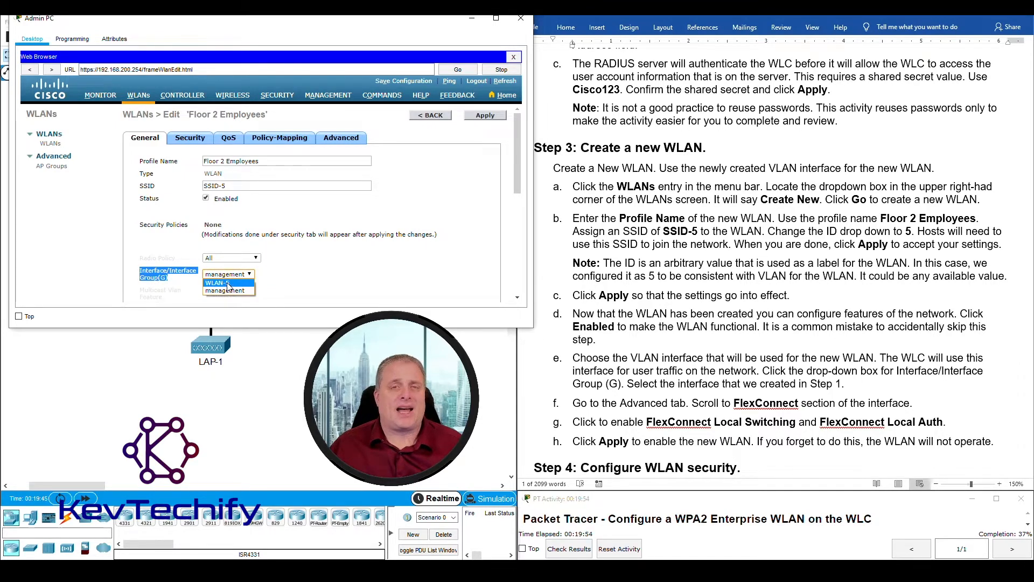
click(228, 284)
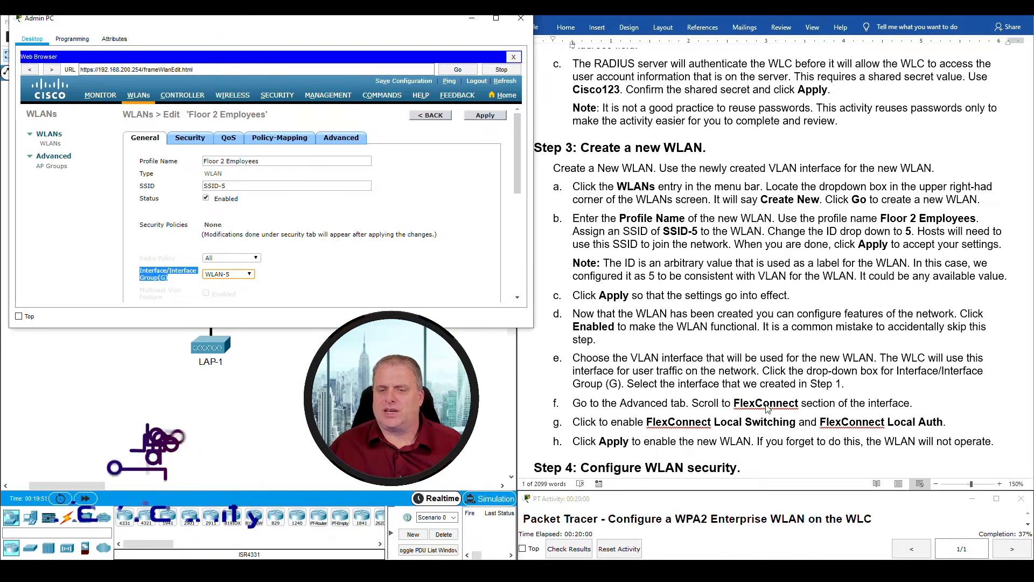
- Enable FlexConnect Local Switching and Local Auth in the WLAN's advanced settings and apply
click(343, 140)
scroll(276, 178, down, 10)
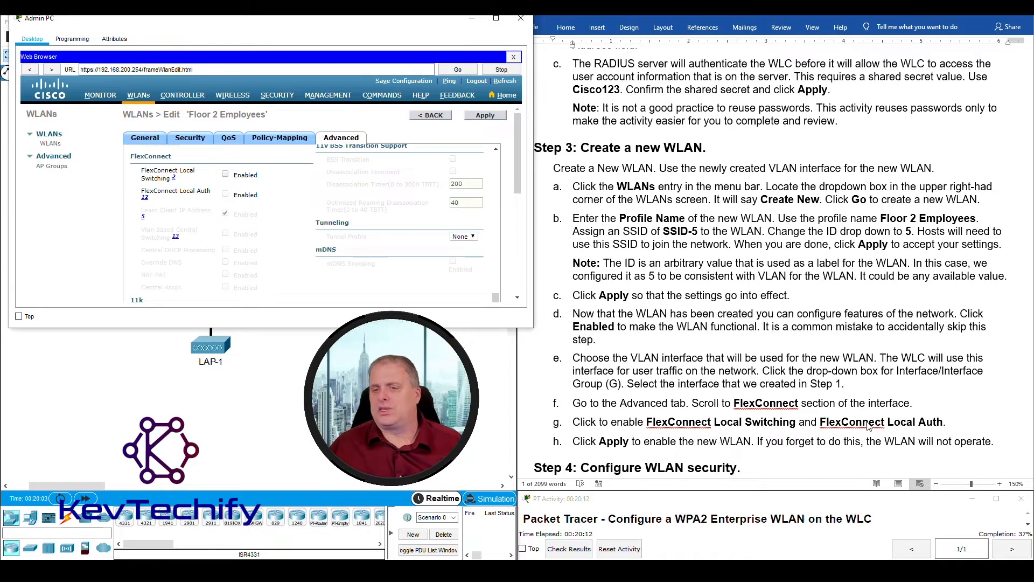
click(225, 174)
click(225, 194)
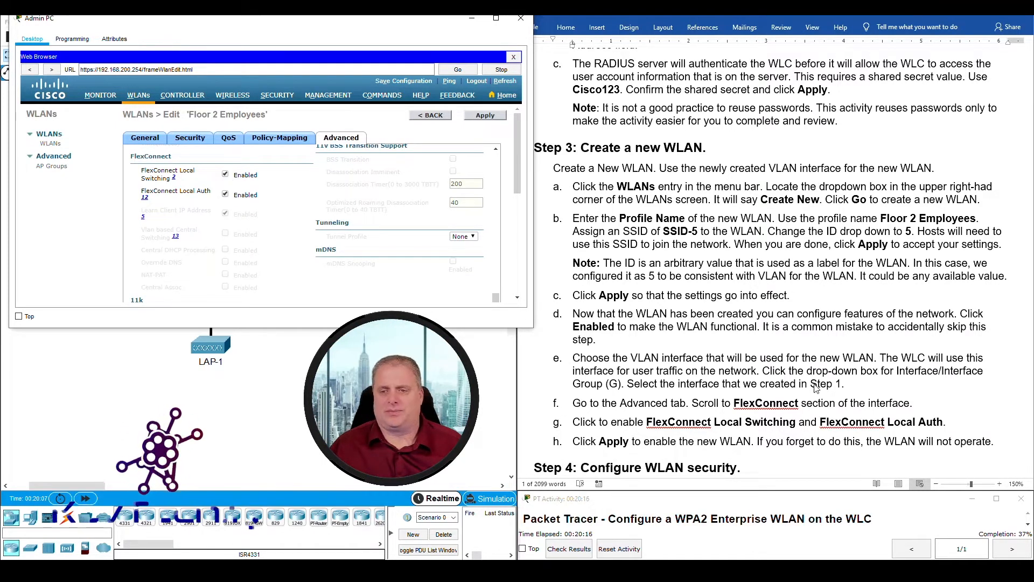
scroll(744, 412, down, 1)
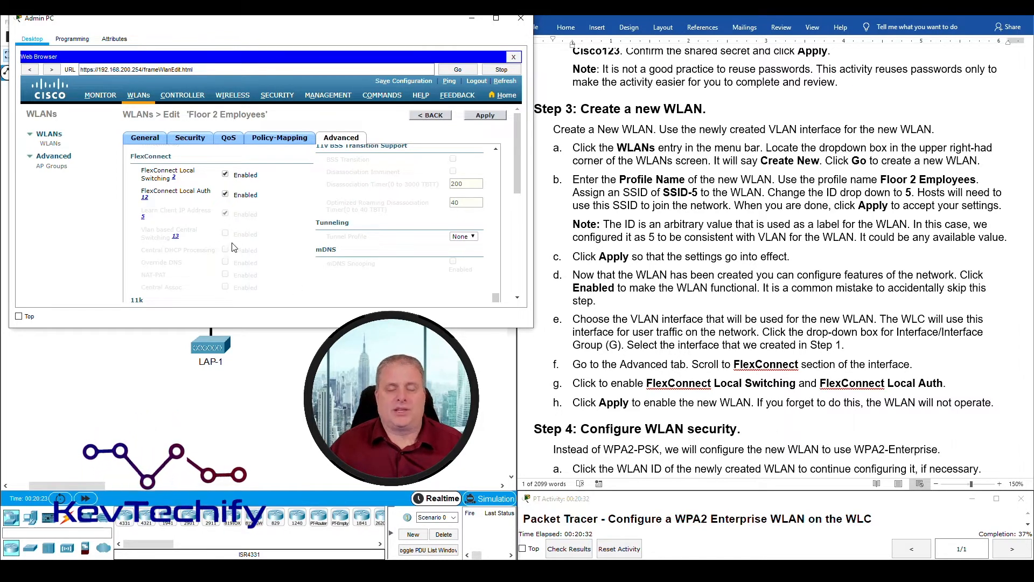
click(482, 119)
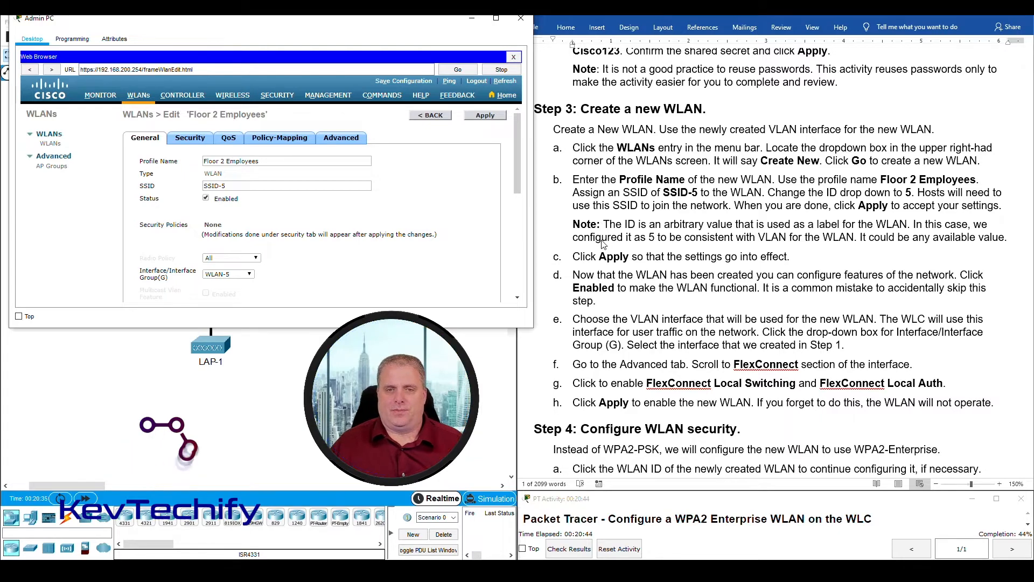
drag(664, 192, 699, 192)
scroll(629, 274, down, 6)
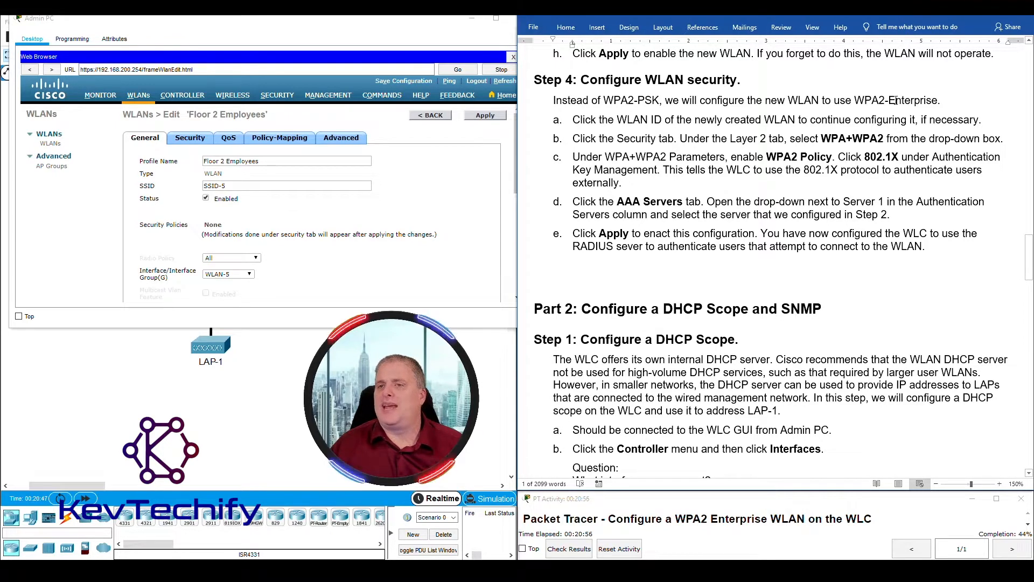
drag(888, 101, 937, 98)
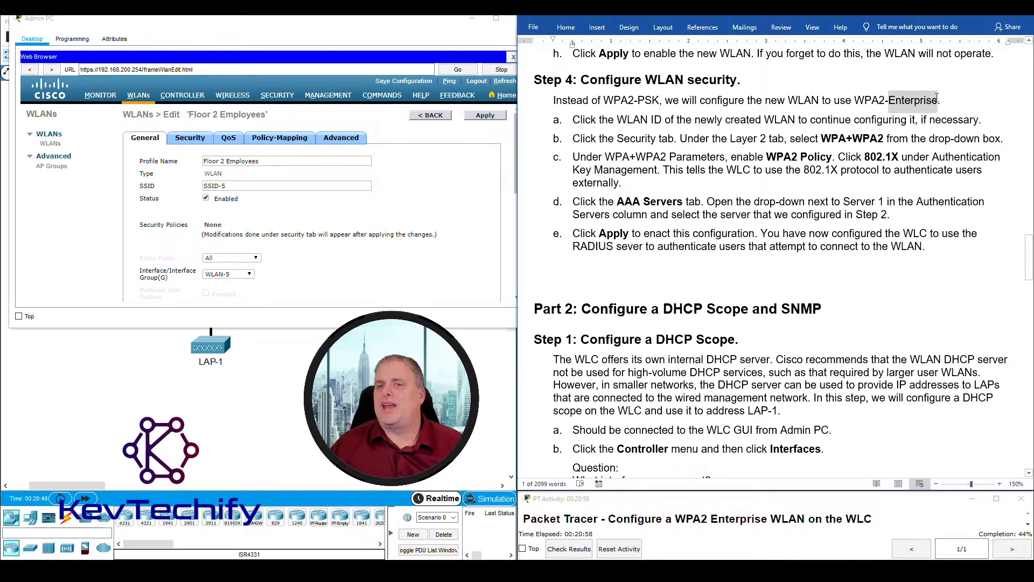
click(608, 119)
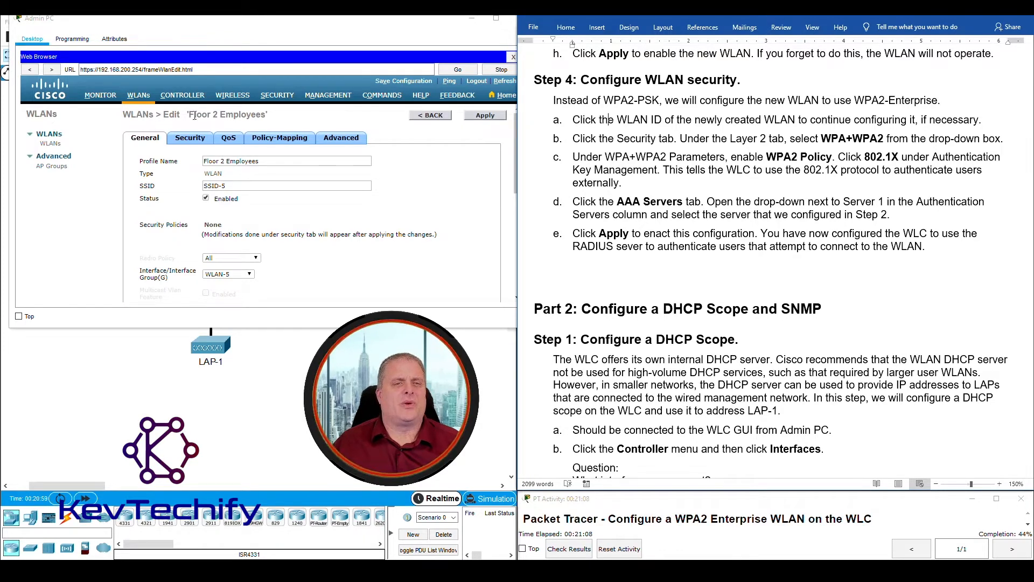
click(429, 117)
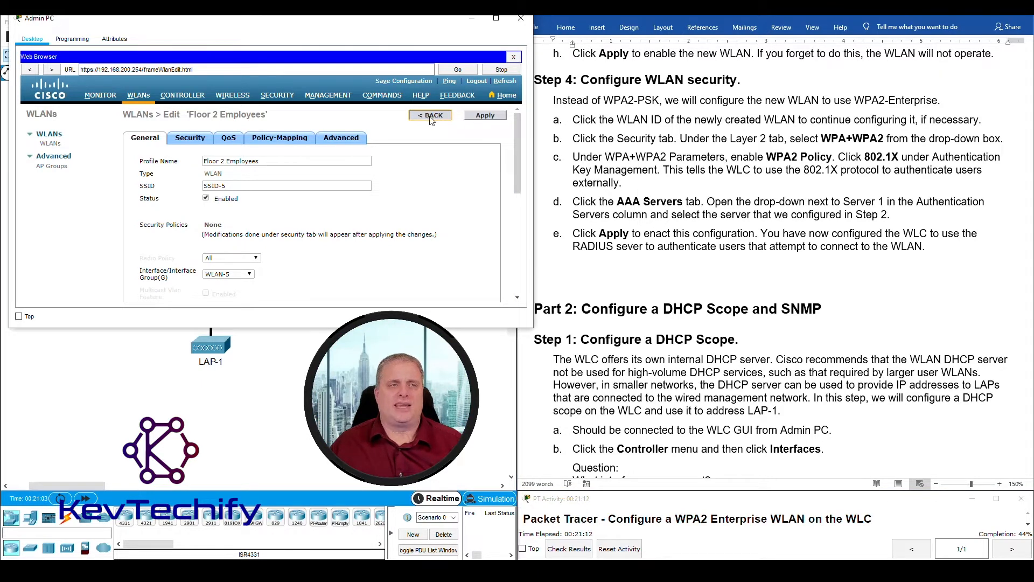
click(431, 117)
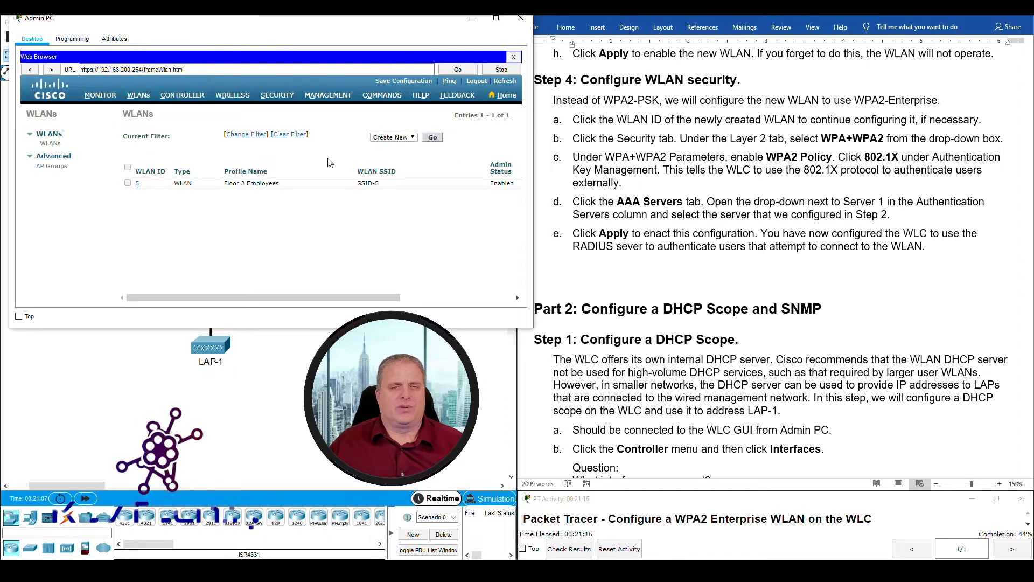
click(137, 184)
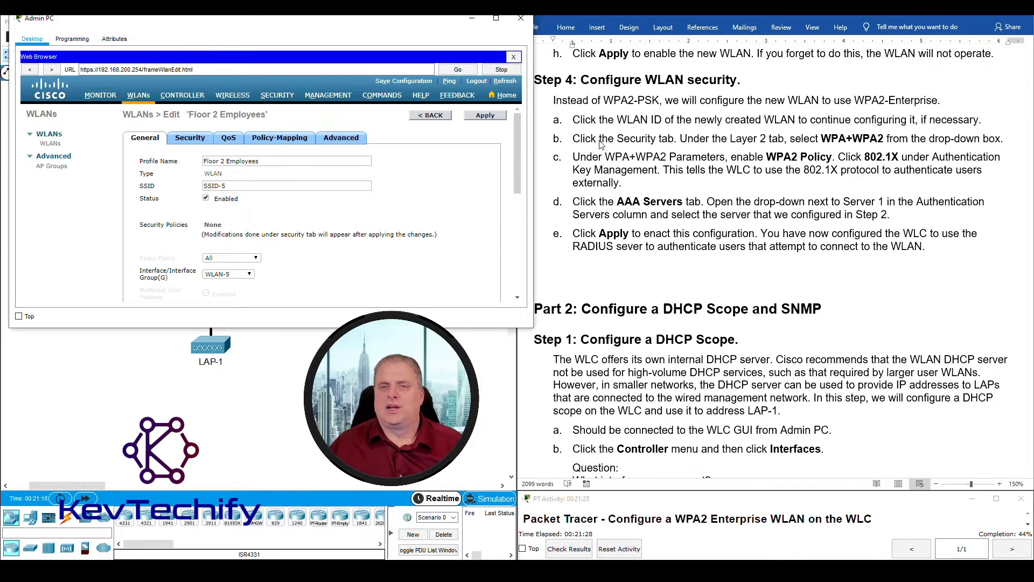
- Set Layer 2 Security to WPA+WPA2 with WPA2 Policy enabled
click(188, 138)
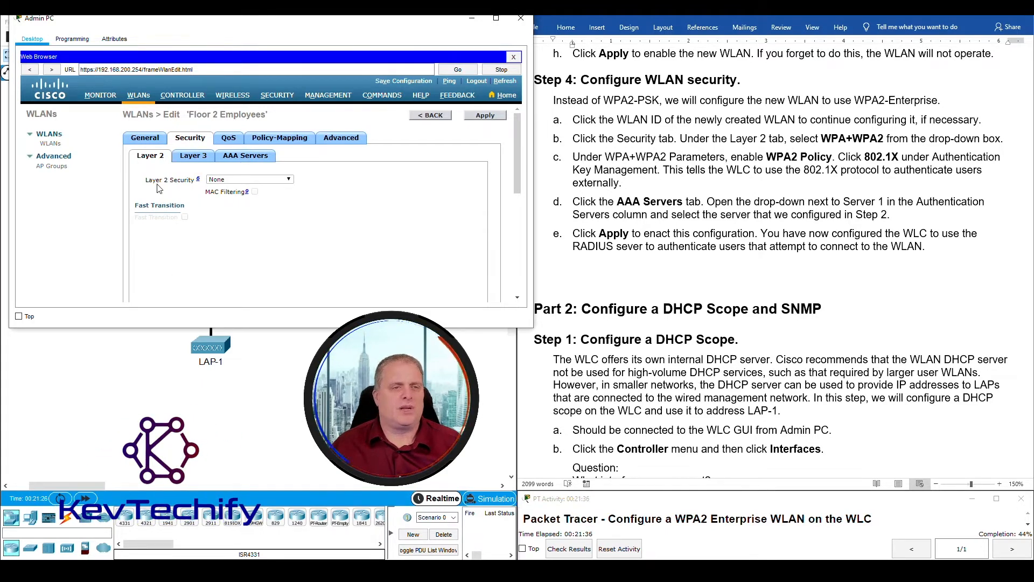
drag(157, 180, 193, 181)
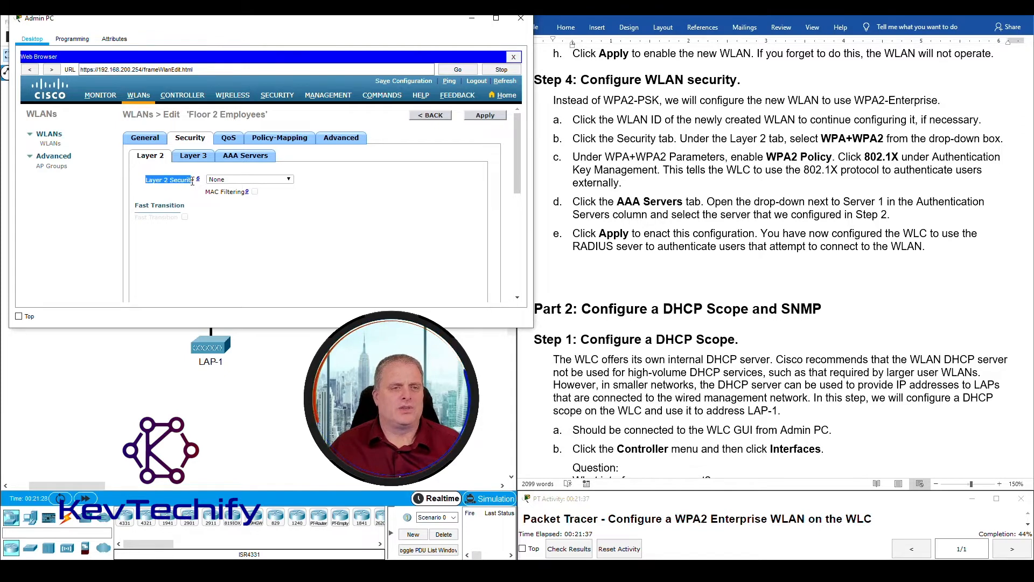
click(289, 180)
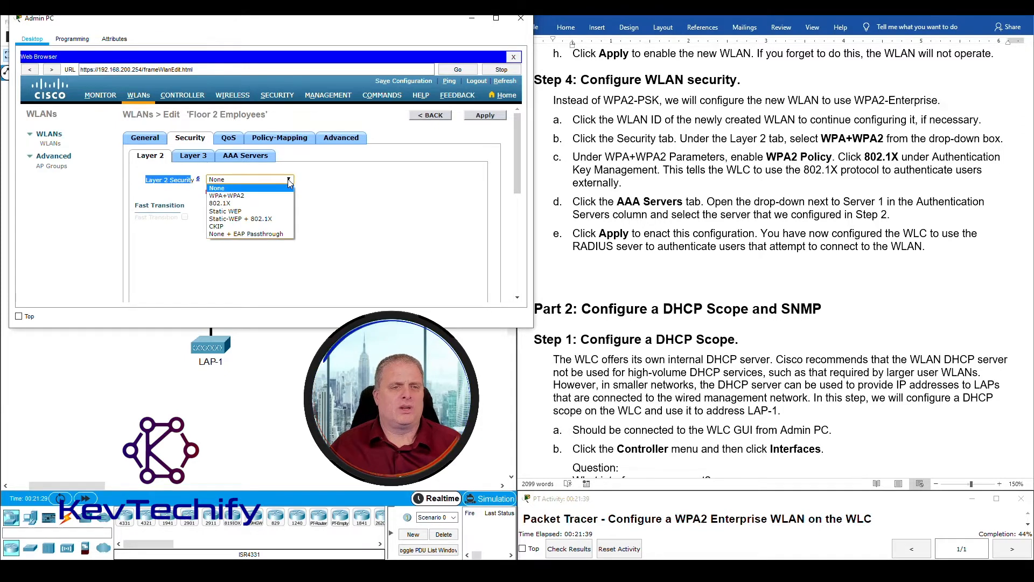
click(232, 196)
scroll(179, 233, down, 3)
scroll(210, 250, up, 3)
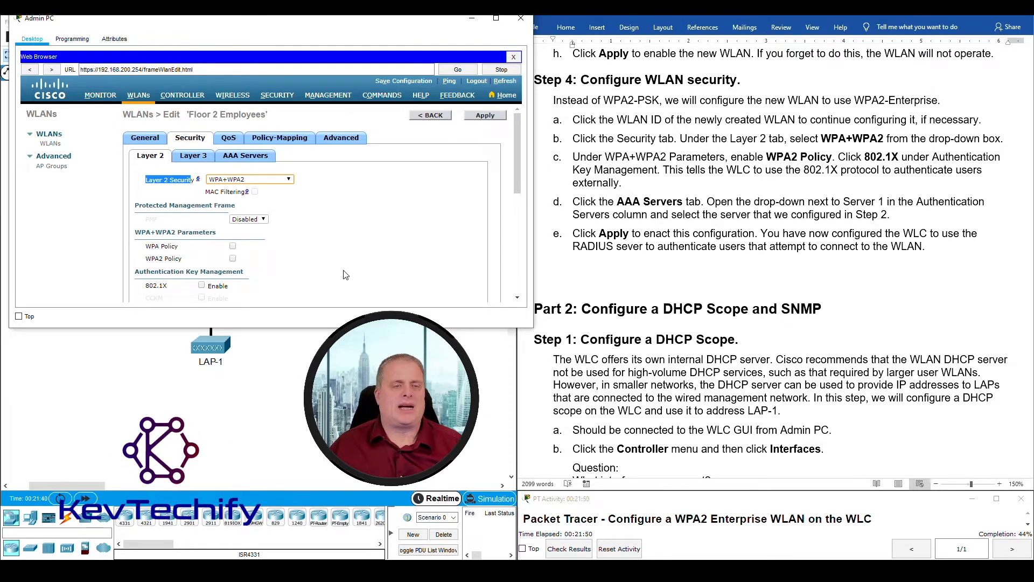
click(233, 259)
- Enable 802.1X authentication key management for the WLAN
scroll(271, 266, down, 1)
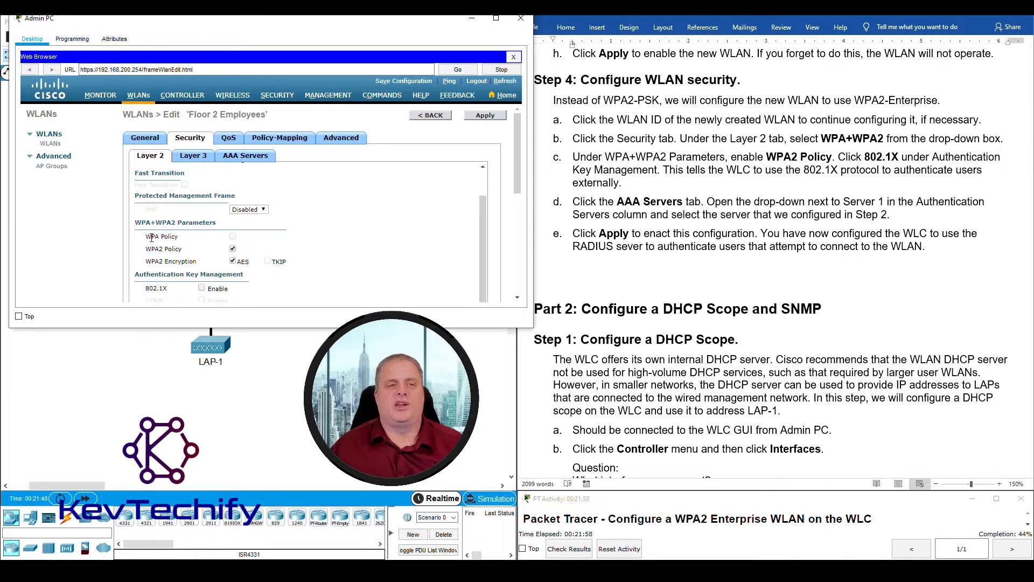
click(599, 120)
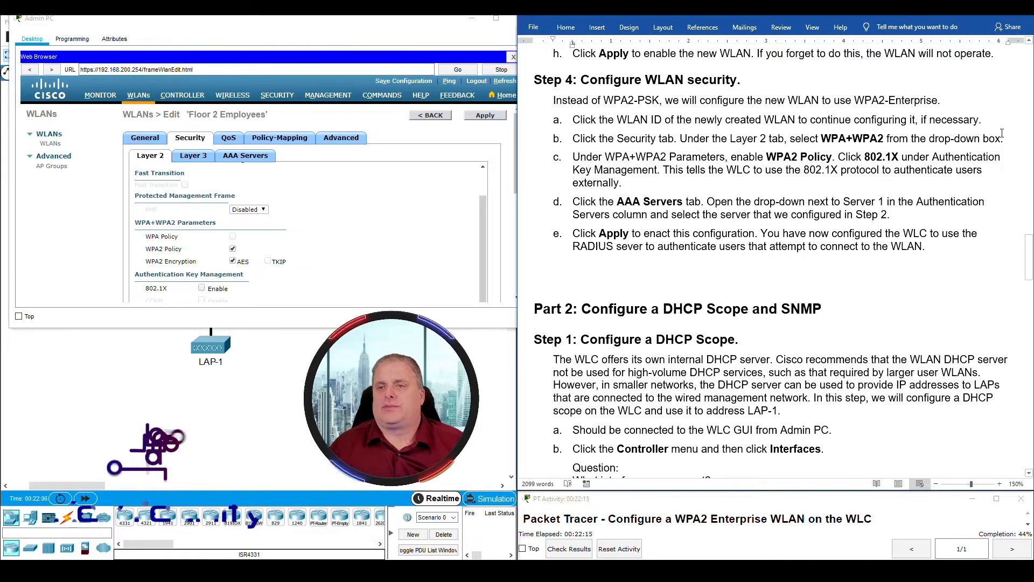
drag(865, 158, 897, 158)
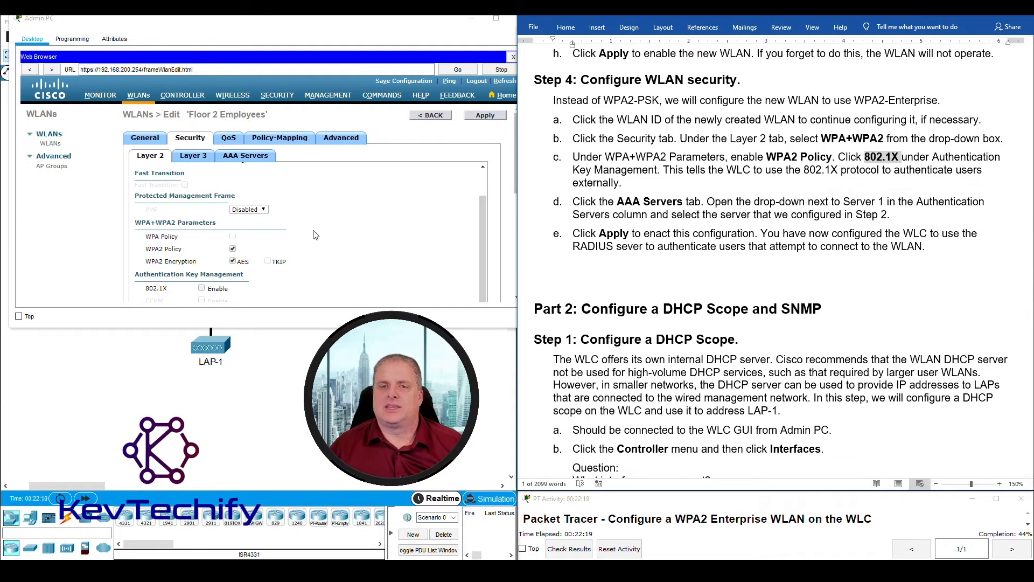
click(136, 278)
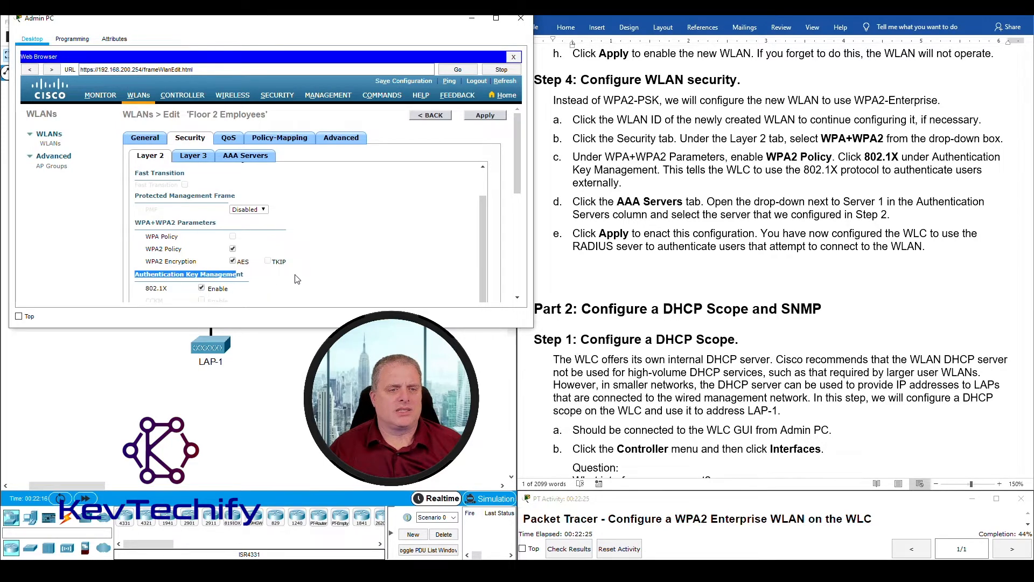
scroll(302, 276, down, 3)
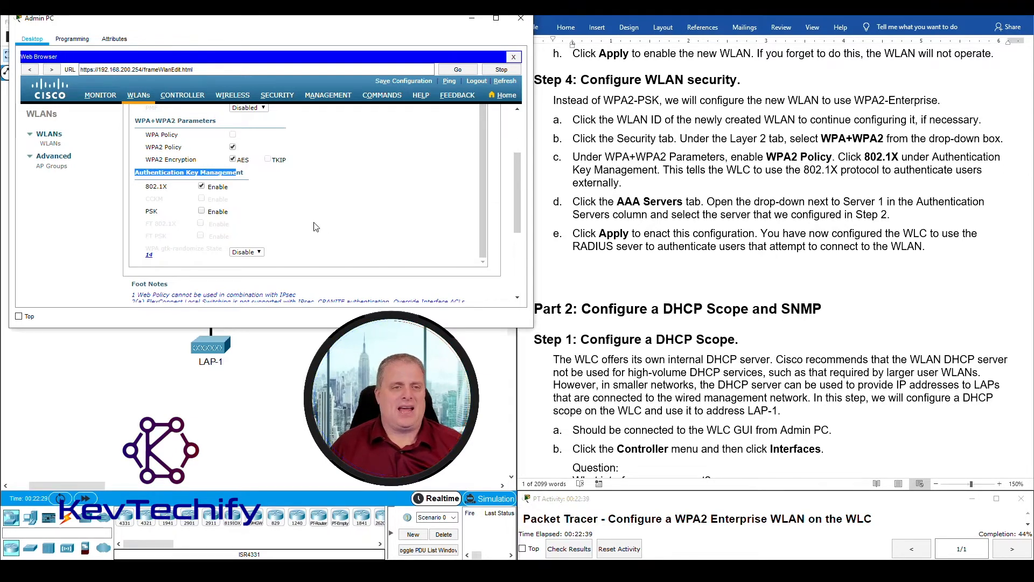
scroll(316, 228, up, 5)
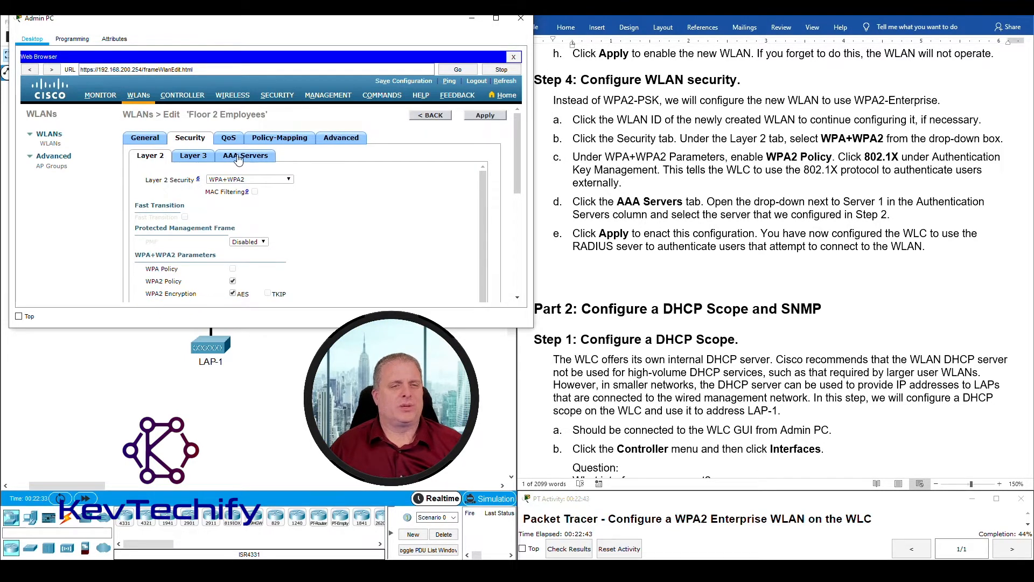
- Choose RADIUS server 172.31.1.254, port 1812, as authentication Server 1 and apply
click(255, 159)
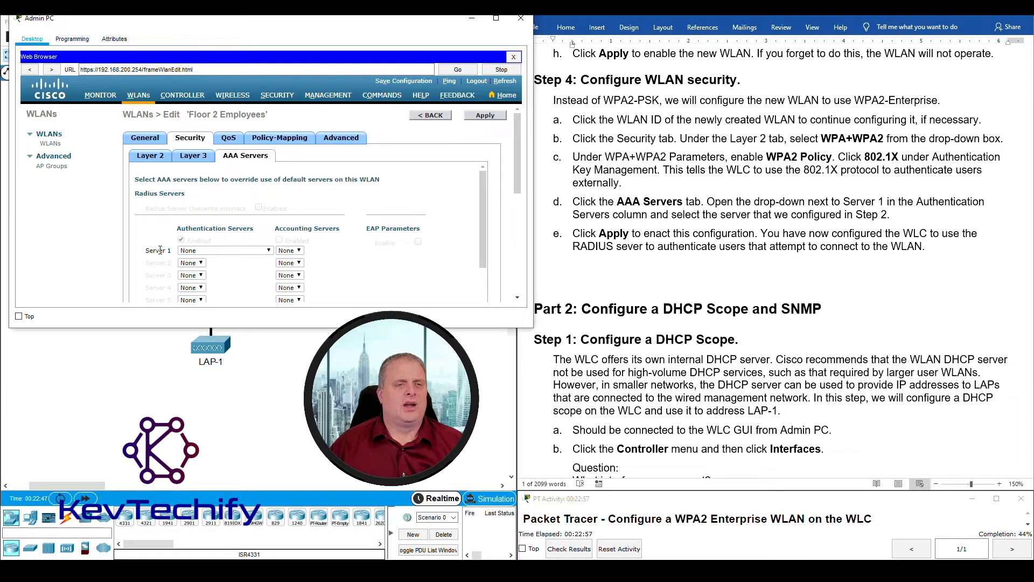
click(270, 251)
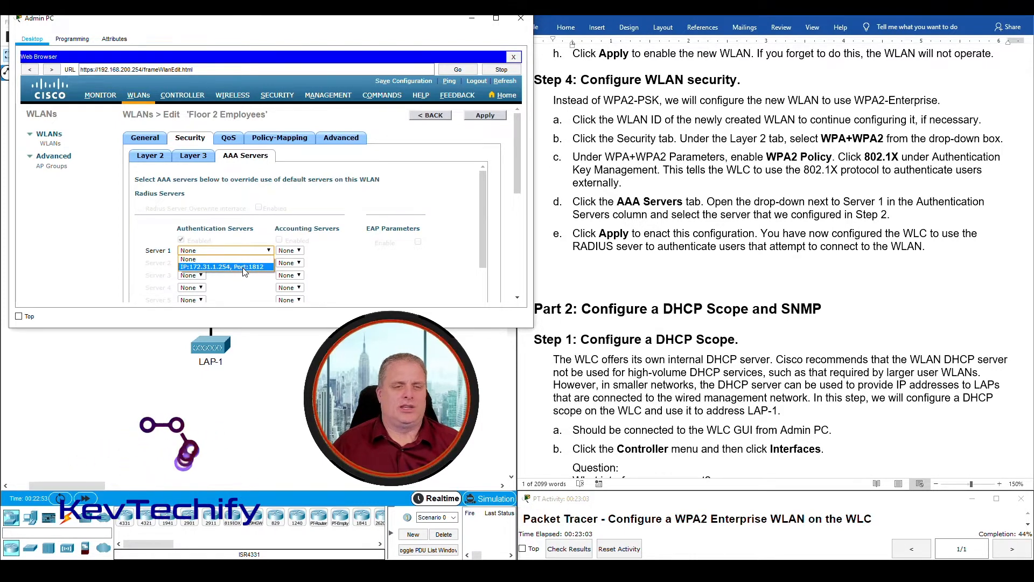
click(215, 267)
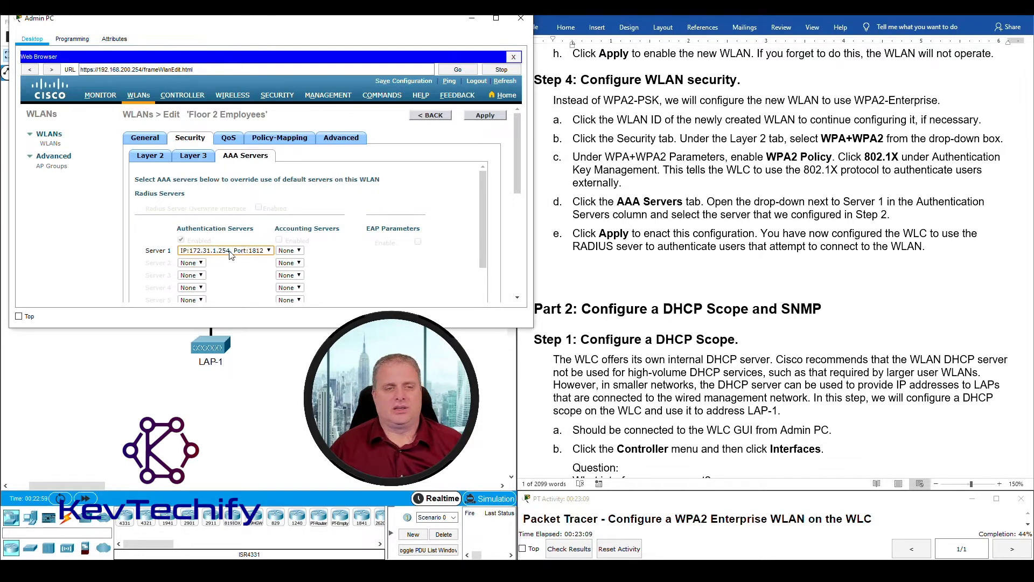
click(485, 116)
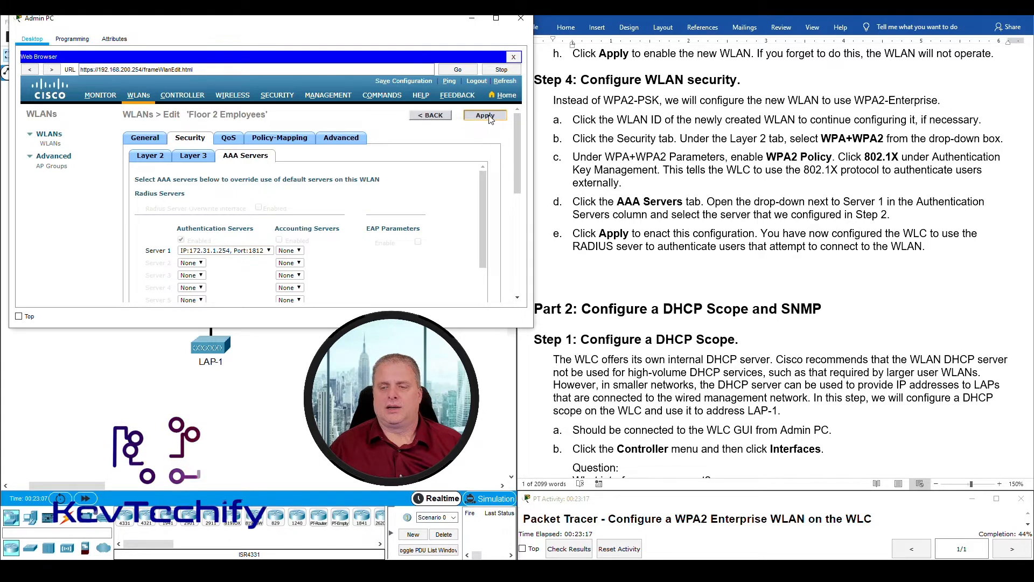
- Confirm the security changes so the policies read [WPA2][Auth(802.1X)]
click(336, 194)
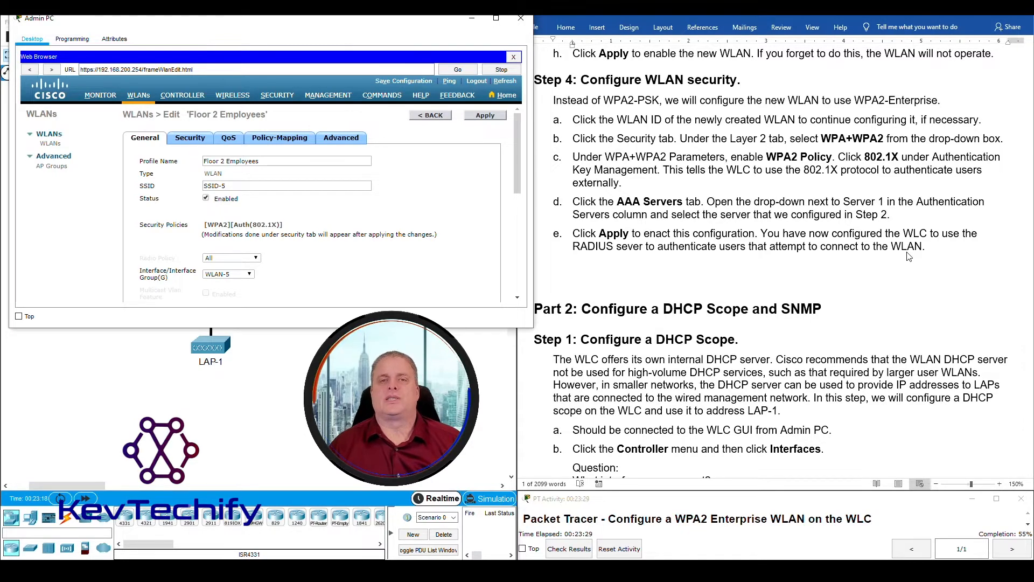
scroll(909, 256, down, 3)
scroll(909, 256, down, 1)
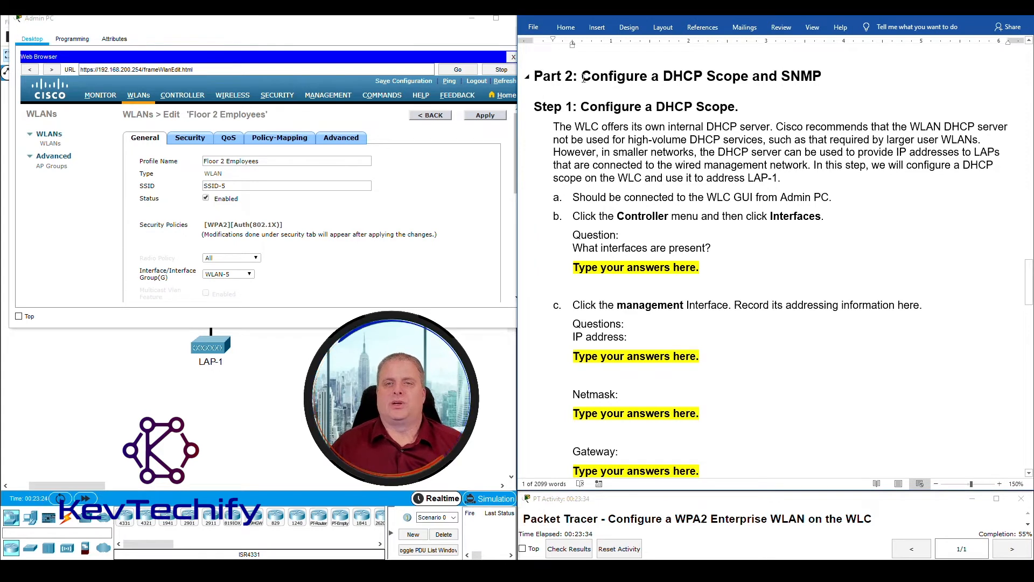
drag(594, 74, 823, 72)
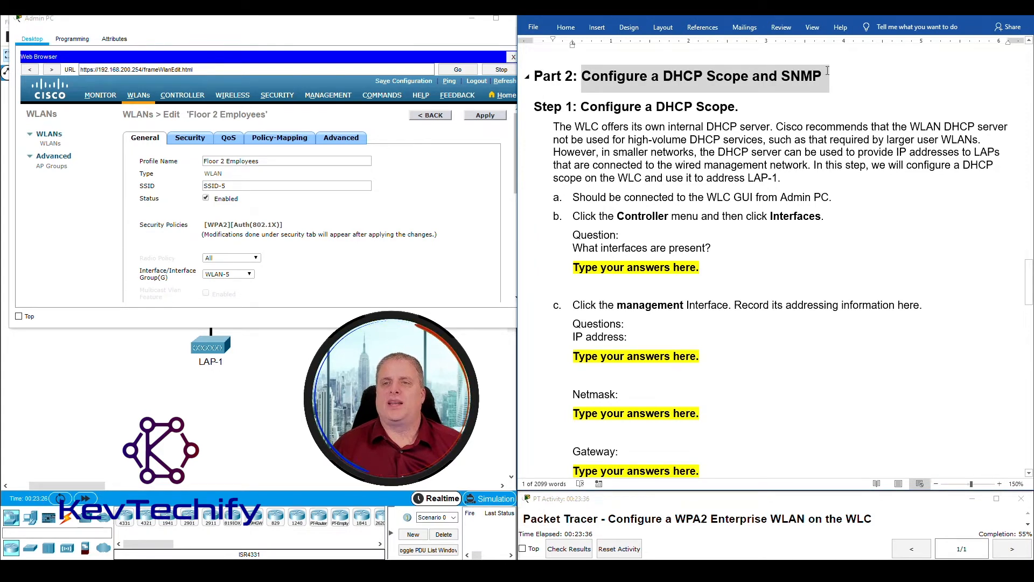
click(664, 75)
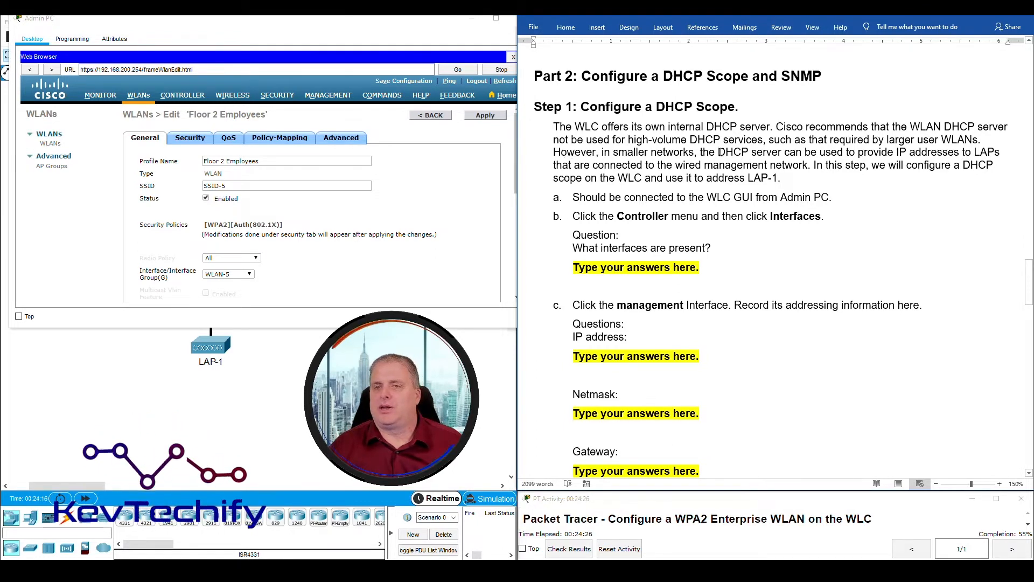
drag(752, 153, 948, 153)
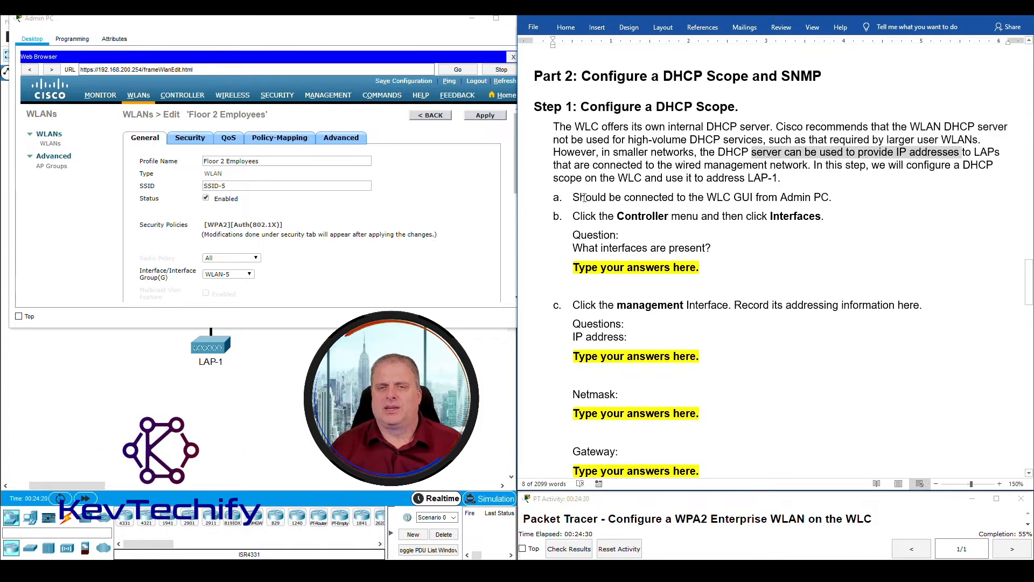
click(837, 152)
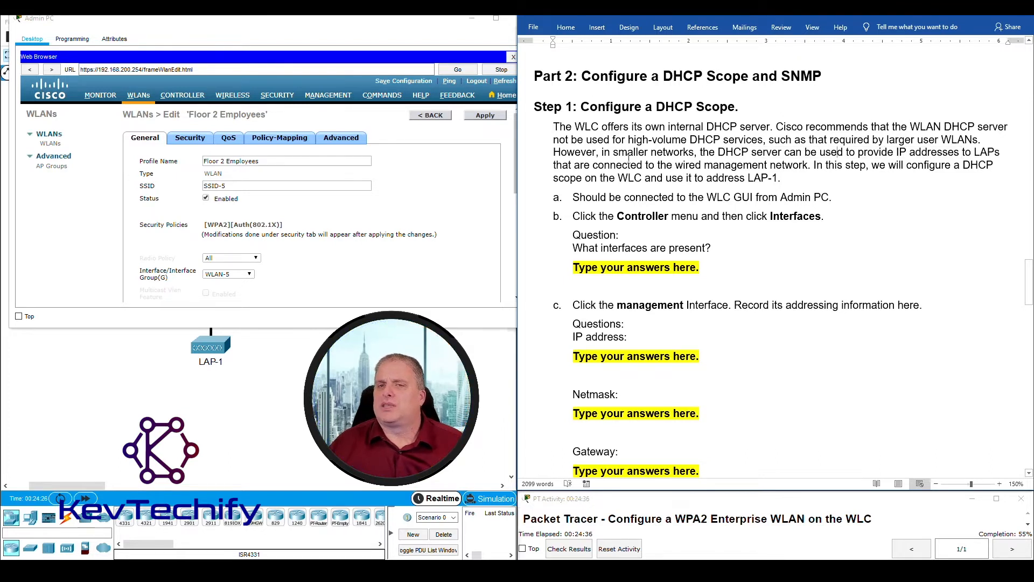
drag(656, 106, 719, 107)
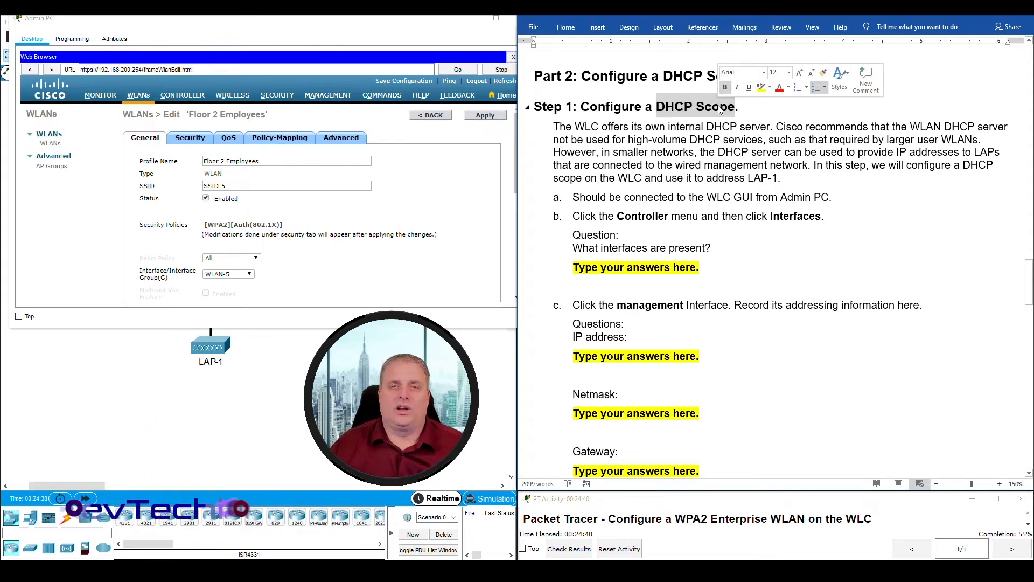
click(741, 157)
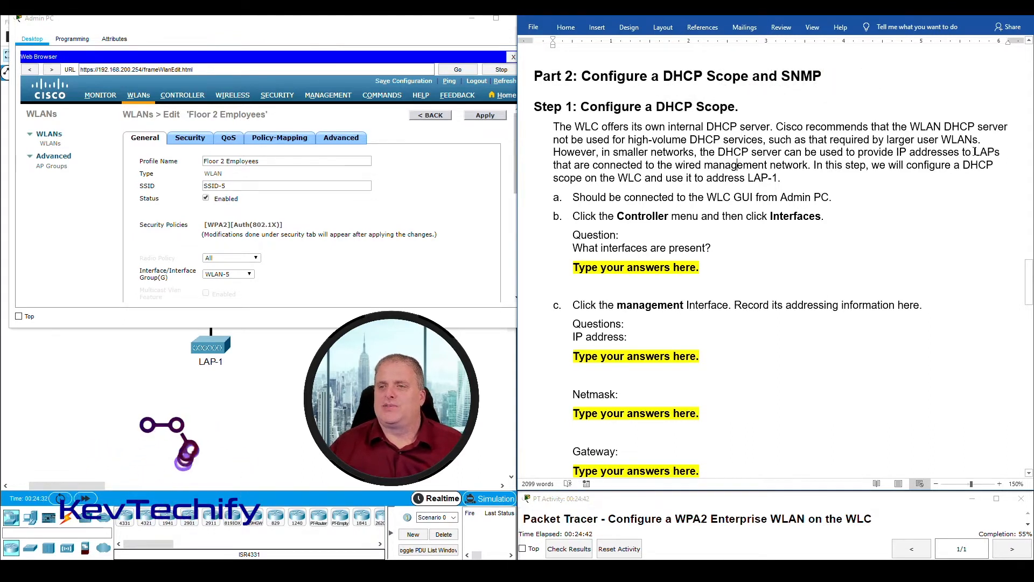
drag(976, 152, 1000, 155)
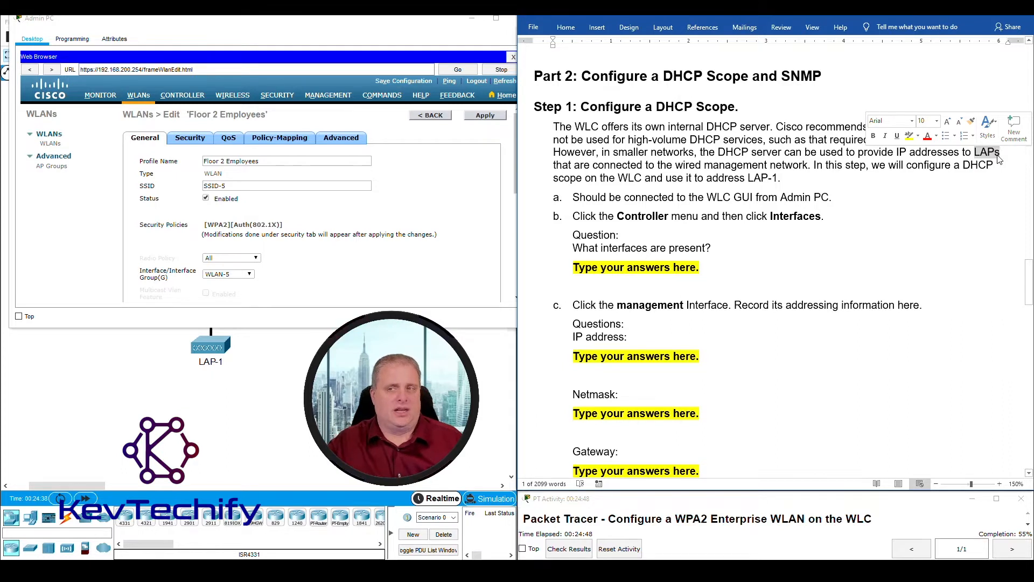
click(946, 174)
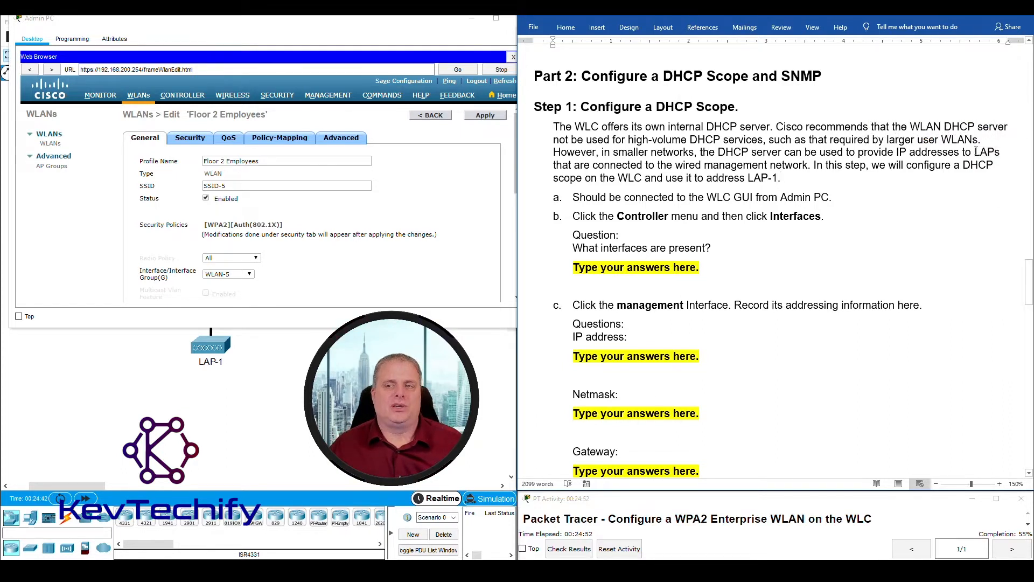
double_click(976, 152)
click(933, 197)
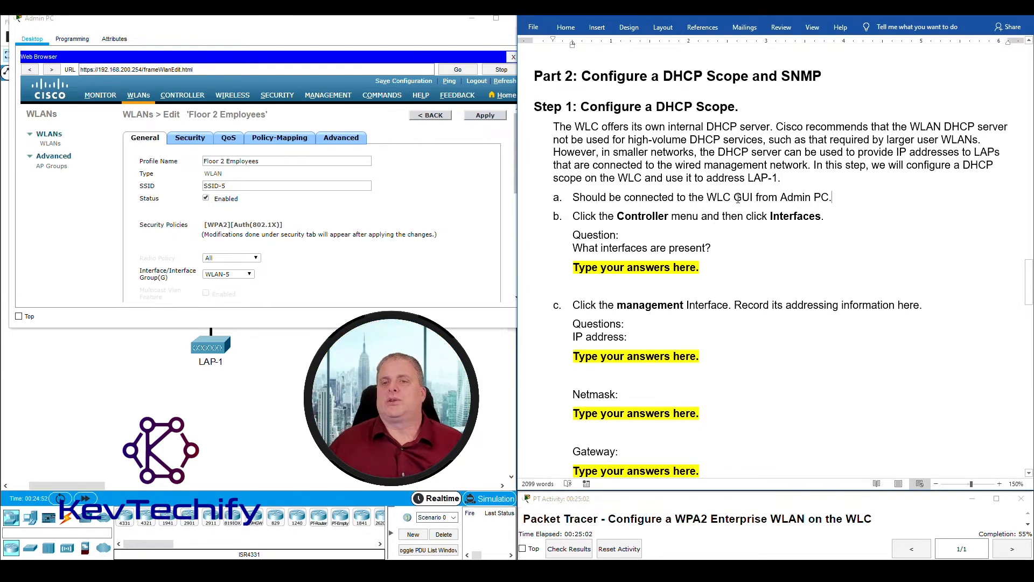
- Open CONTROLLER > Interfaces in the WLC web page to list WLAN-5, management and virtual
click(180, 98)
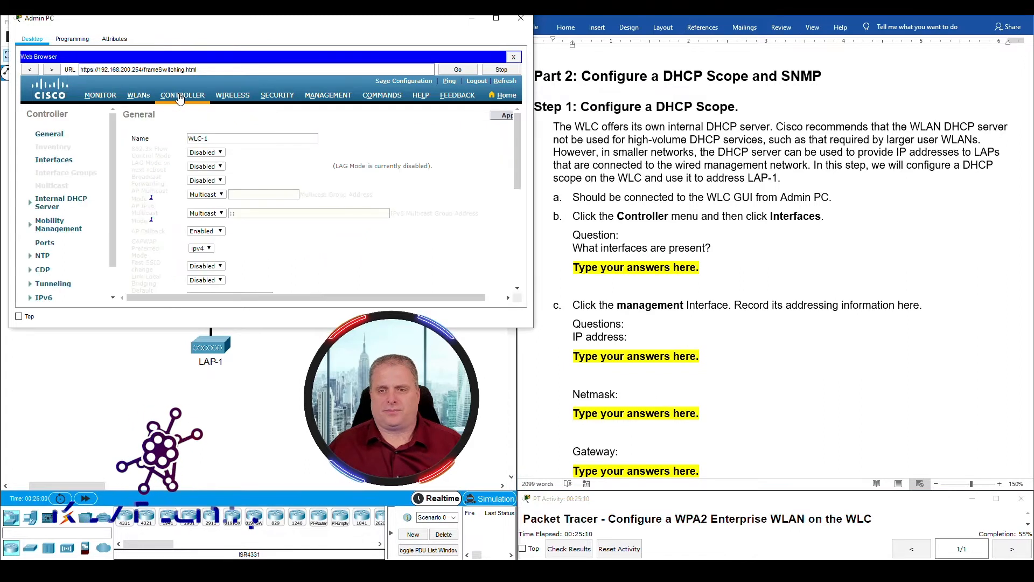
click(53, 160)
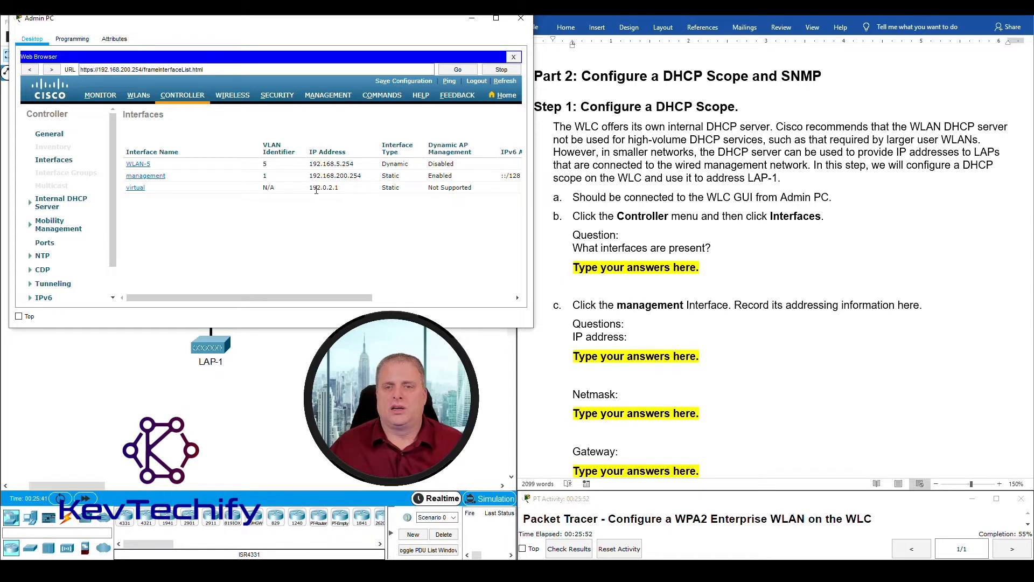
- Replace the question b answer placeholder with the interface names, starting with 'WLAN-5,'
click(562, 268)
drag(572, 268, 703, 267)
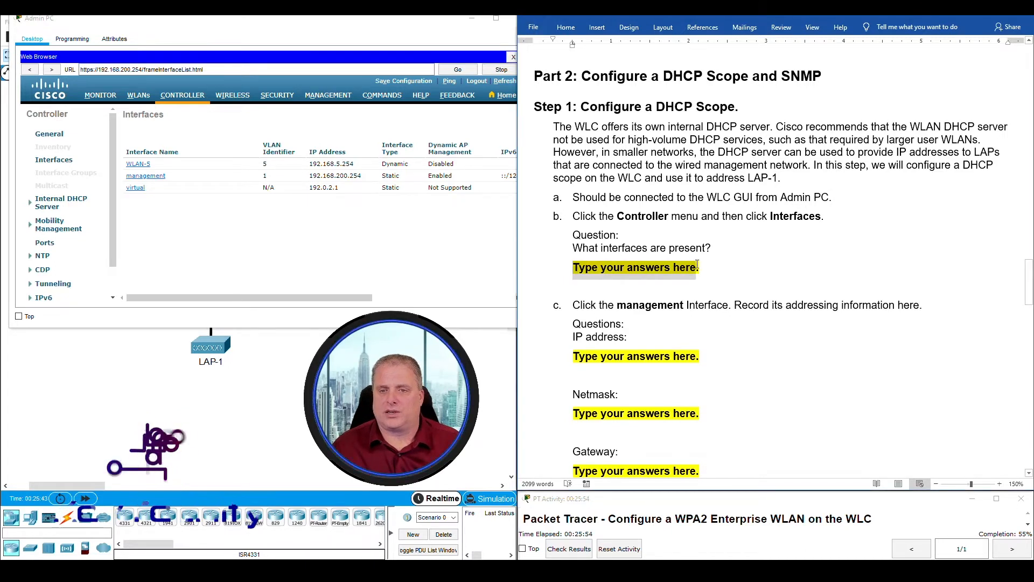
text(WLA)
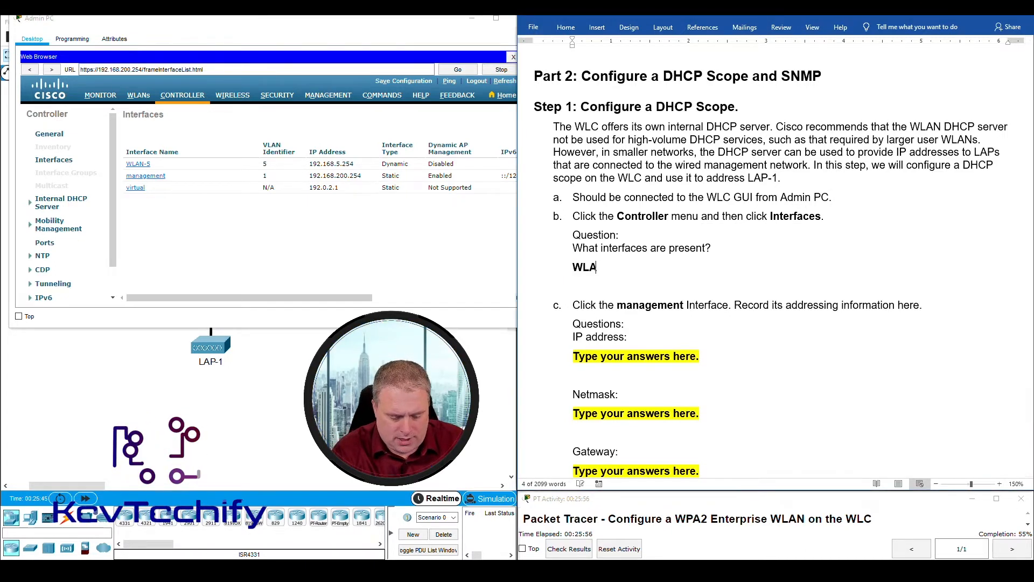
text(N-5, management, and virtual)
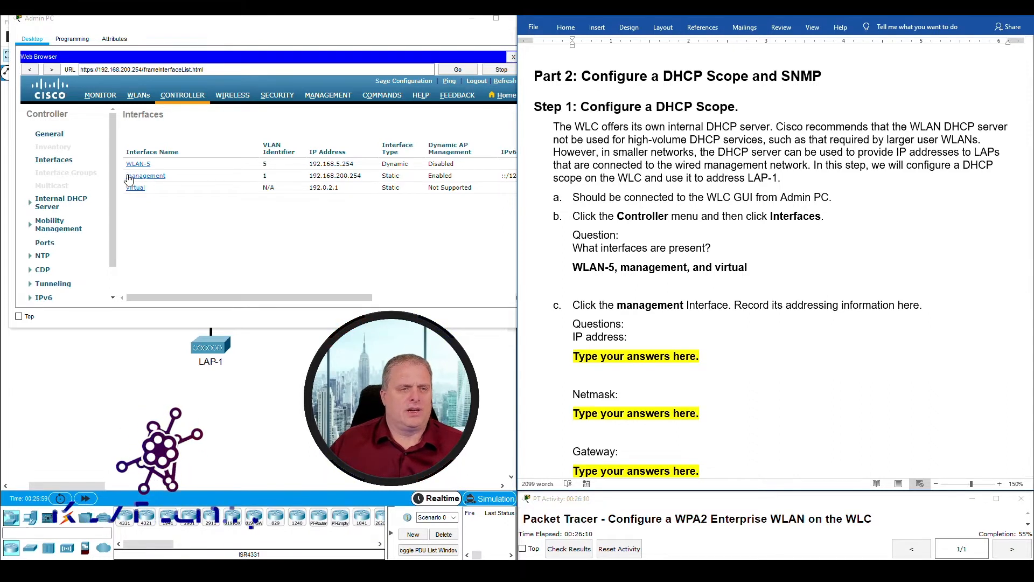
- Open the management interface's settings and select the IP address answer placeholder in Word
click(145, 181)
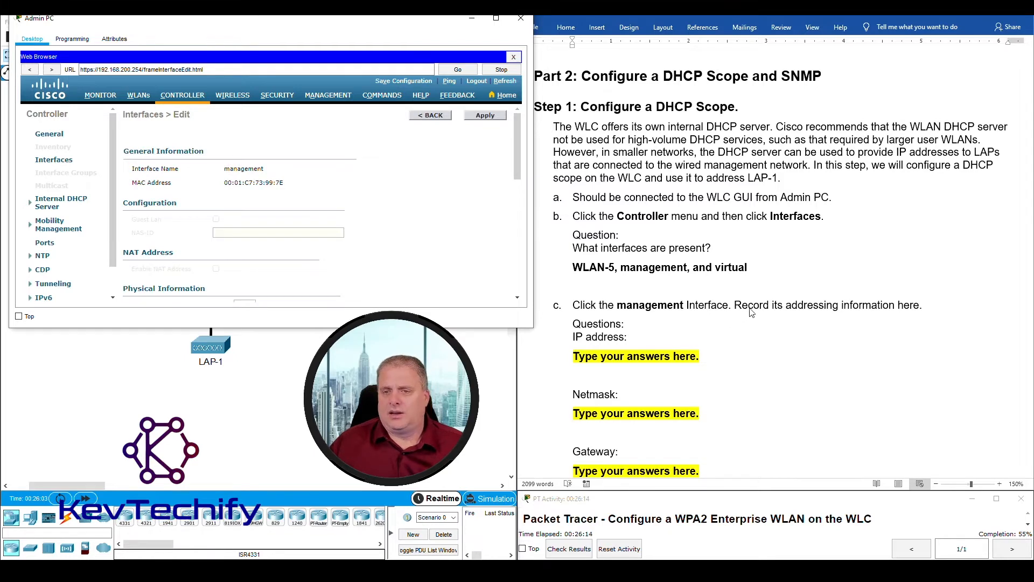
scroll(889, 311, down, 4)
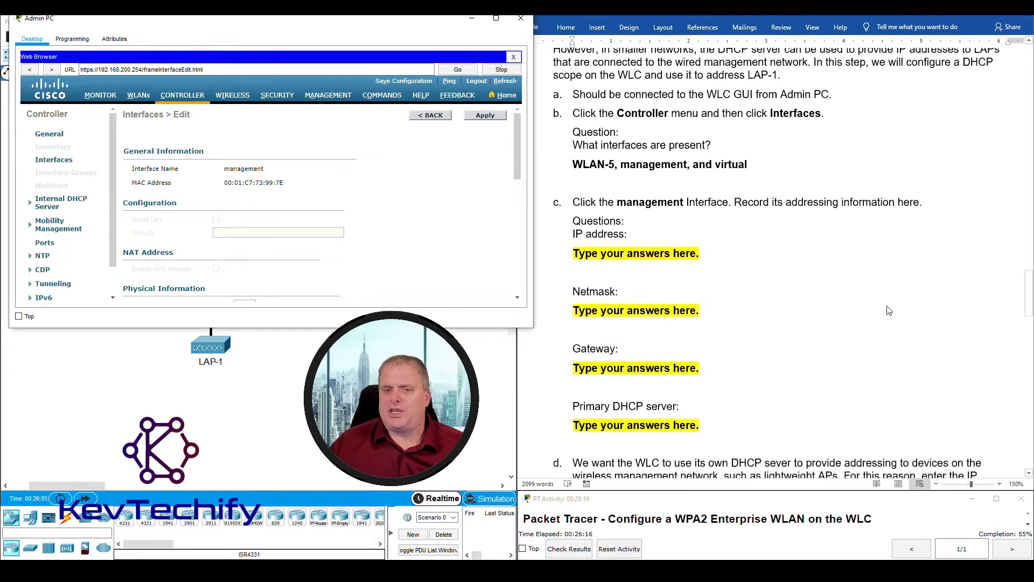
click(564, 208)
drag(575, 201, 720, 207)
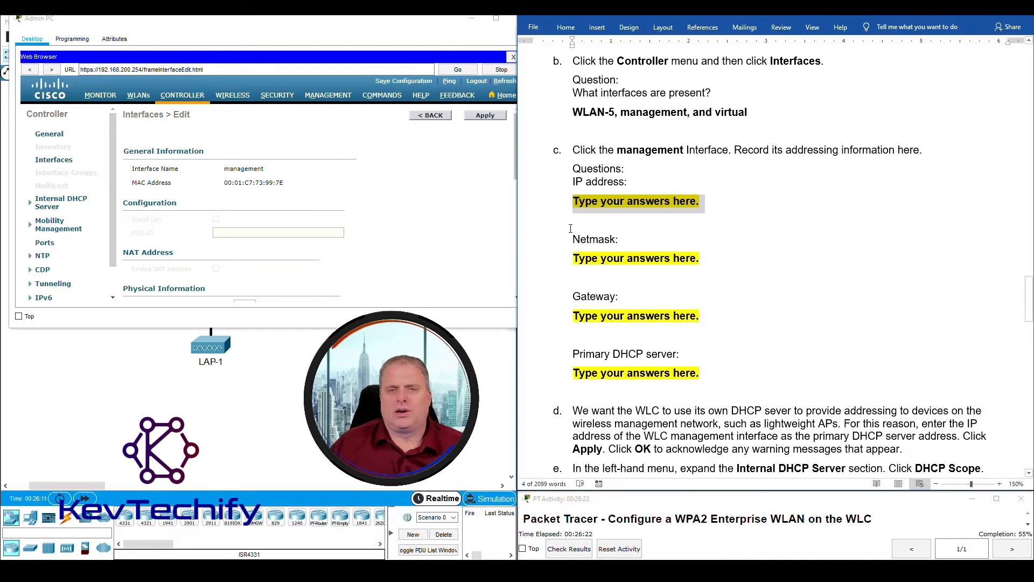
- Highlight the management IP 192.168.200.254, netmask 255.255.255.0, gateway 192.168.200.1 and DHCP 0.0.0.0
scroll(412, 207, down, 5)
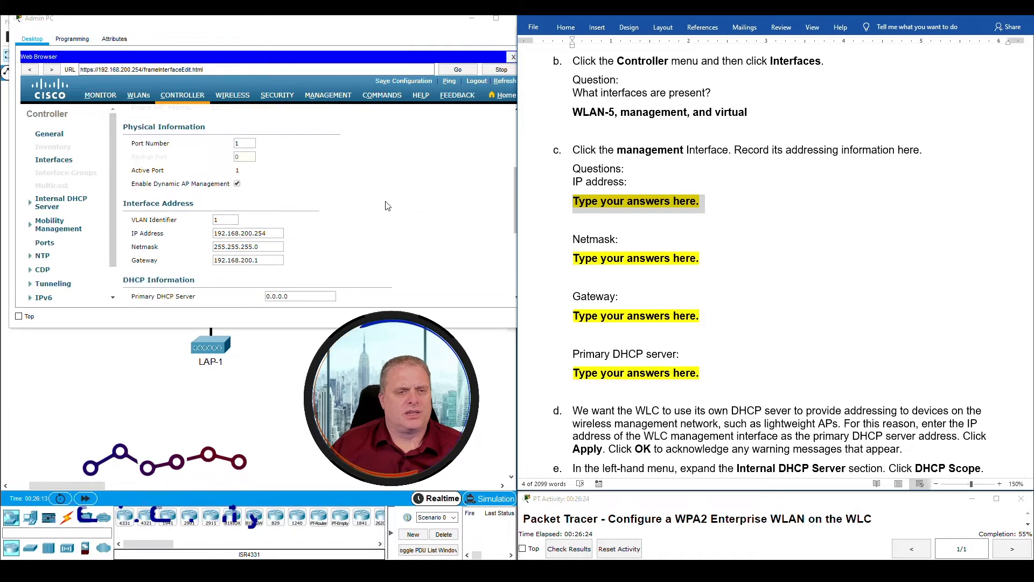
scroll(412, 208, down, 1)
drag(215, 200, 275, 201)
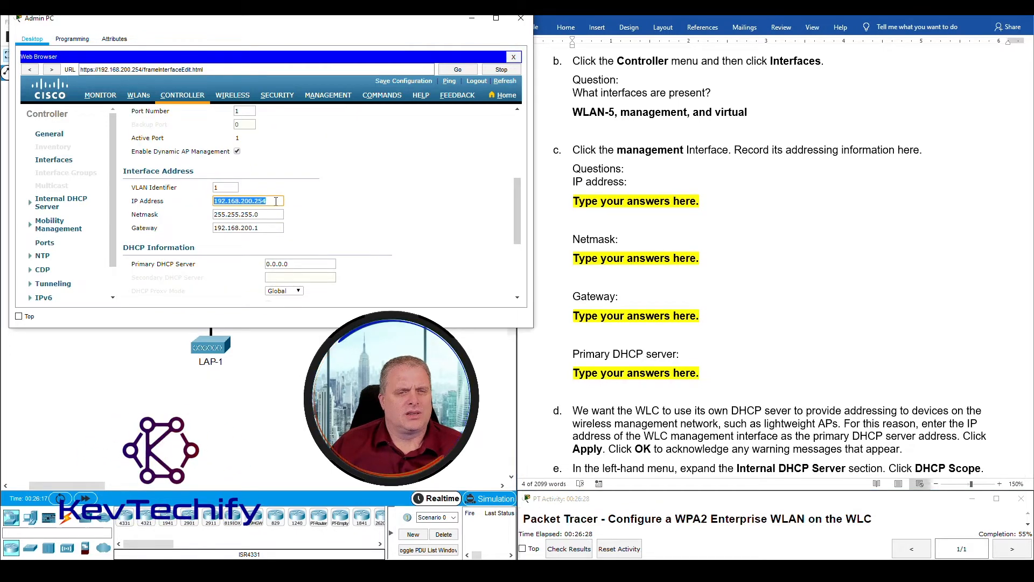
drag(263, 214, 214, 215)
drag(272, 230, 196, 232)
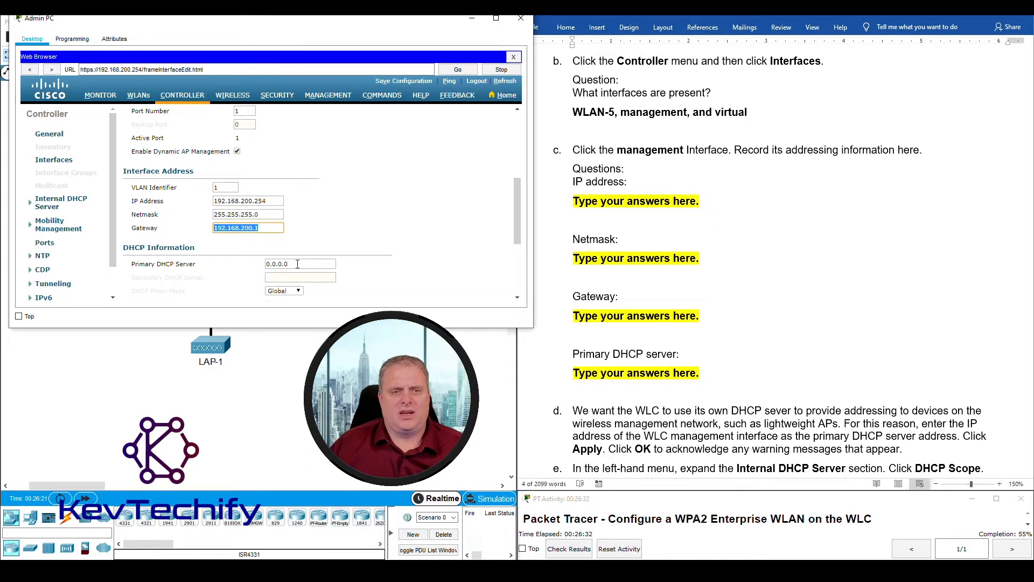
drag(308, 264, 254, 263)
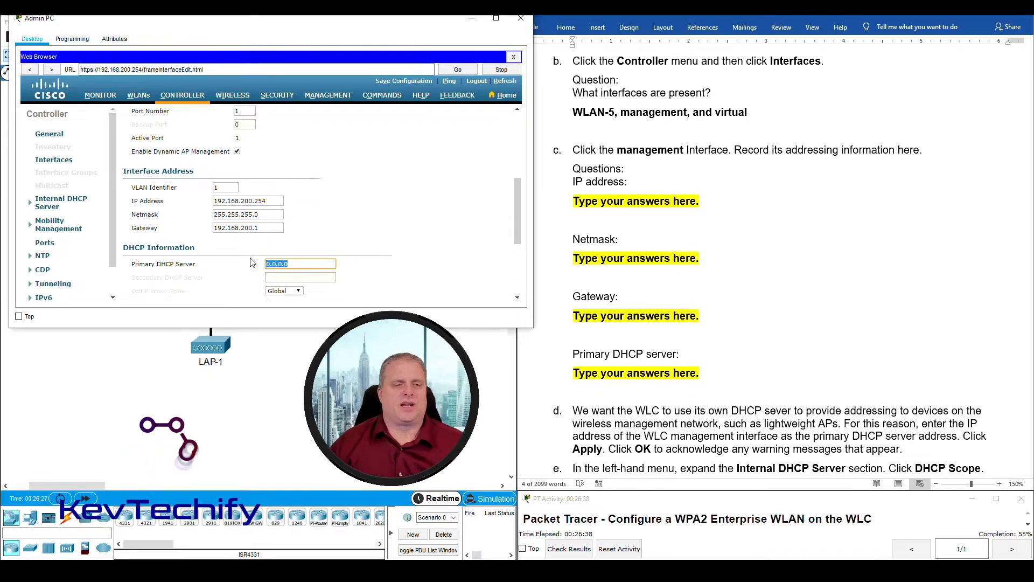
click(586, 207)
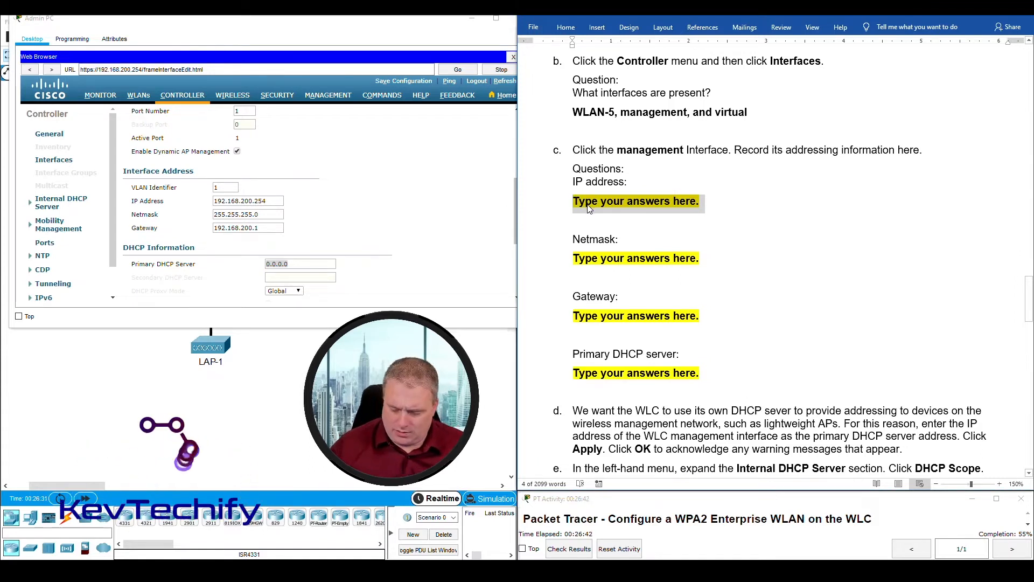
- Fill in the IP address answer 192.168.200.254 and the netmask answer 255.255.255.0
text(192.)
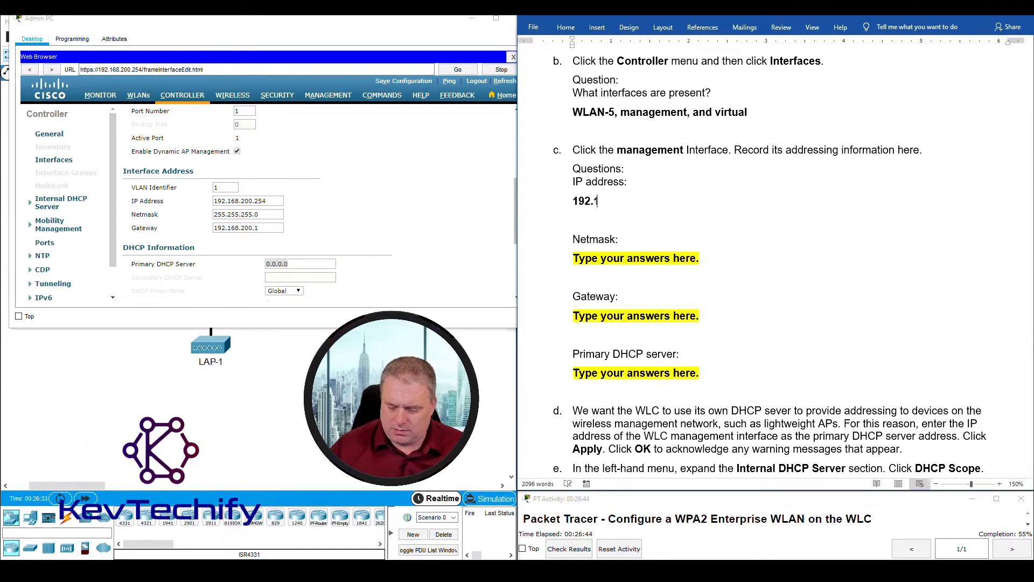
text(168.200.254)
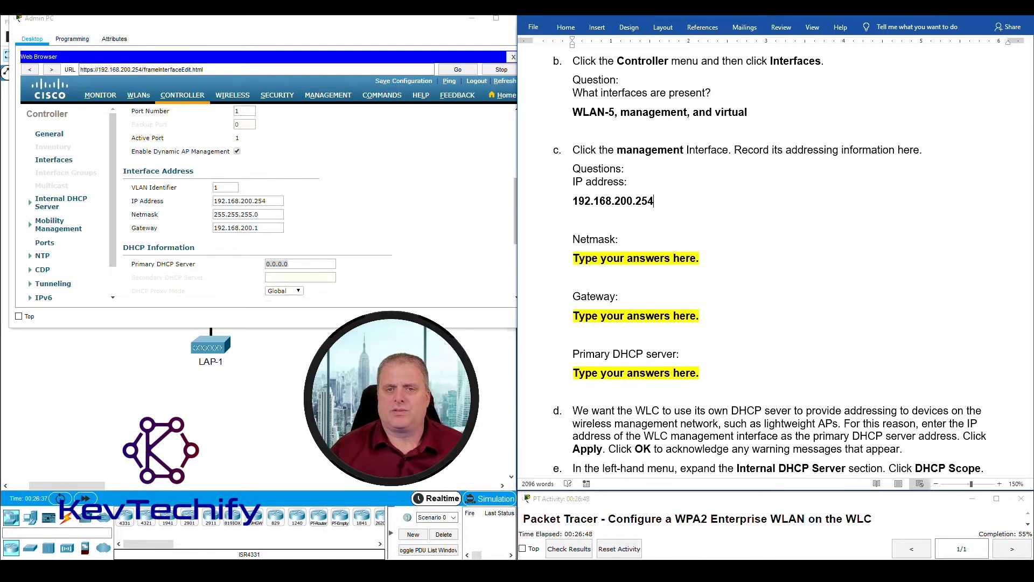
drag(574, 260, 700, 260)
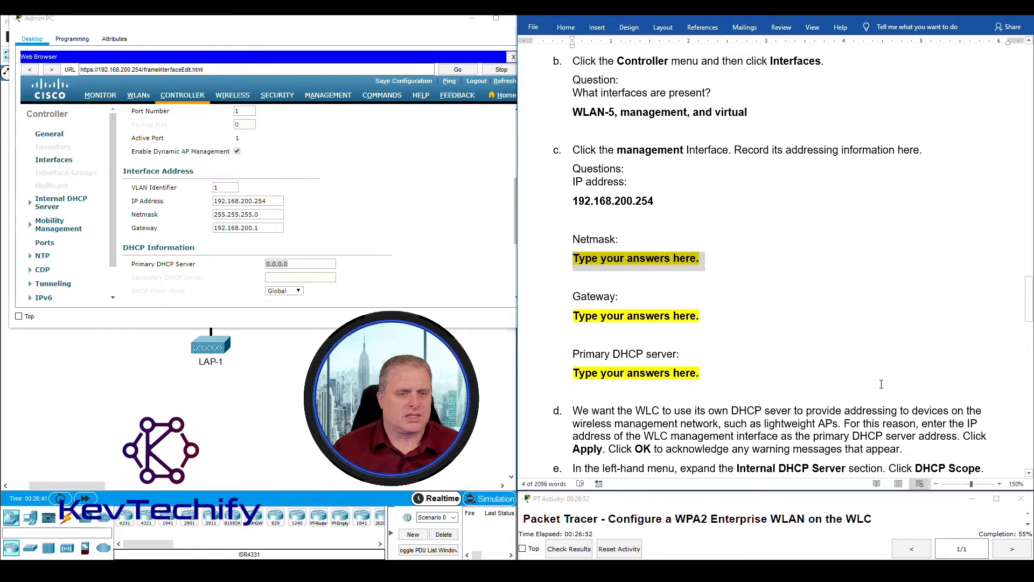
text(2)
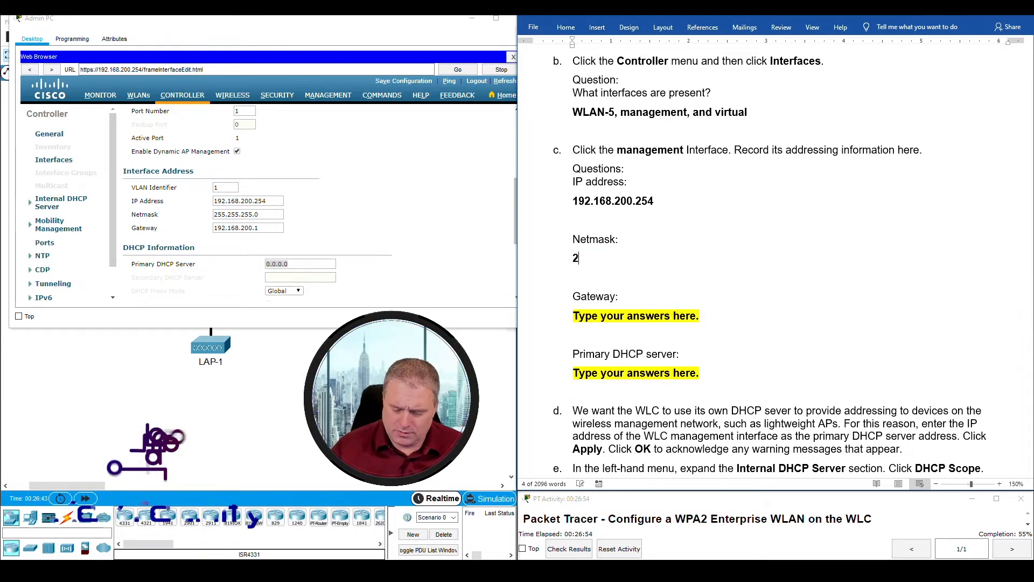
text(55.255.255.0)
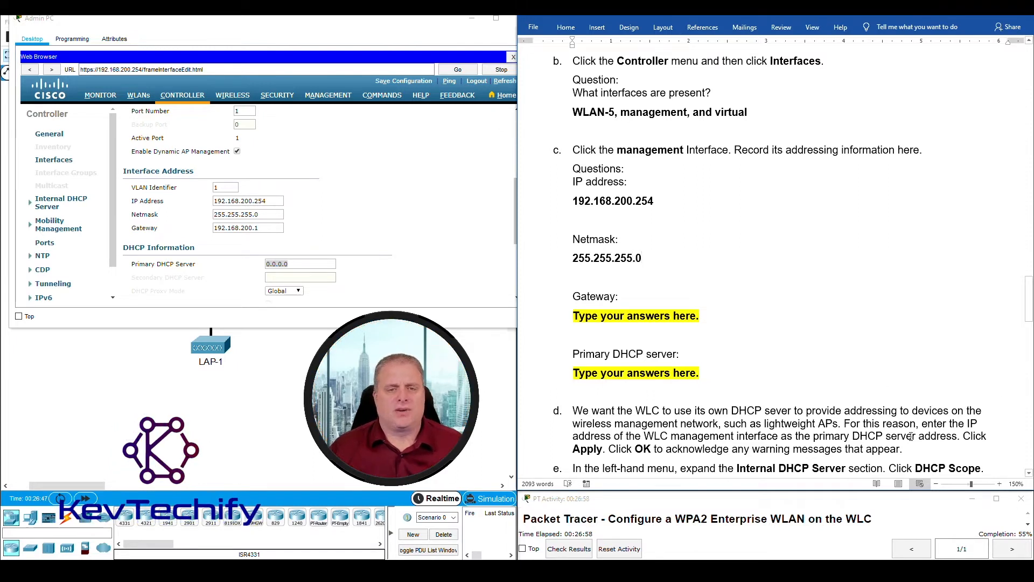
- Enter 192.168.200.1 as the Gateway answer
drag(575, 317, 702, 317)
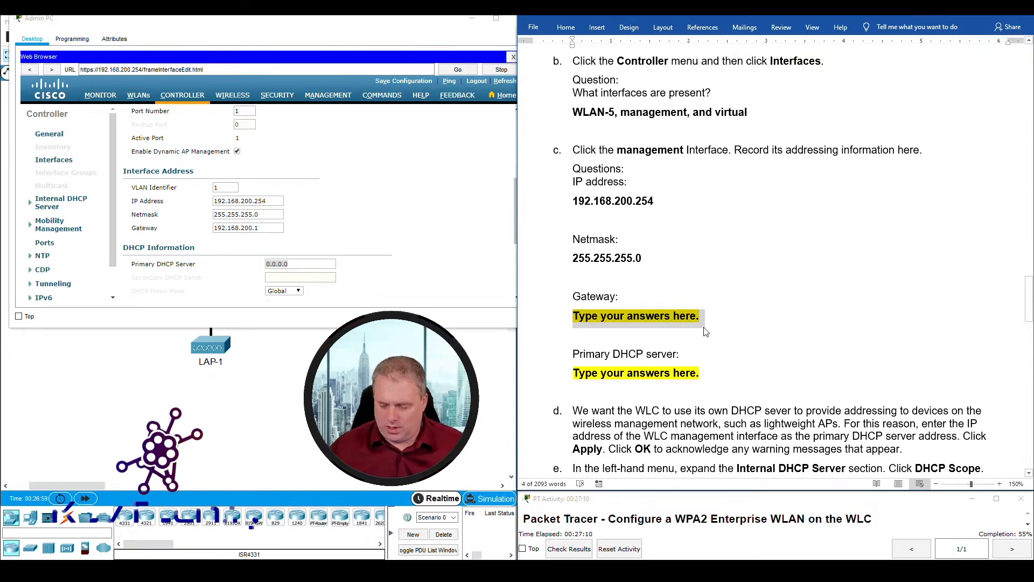
text(192.168.200)
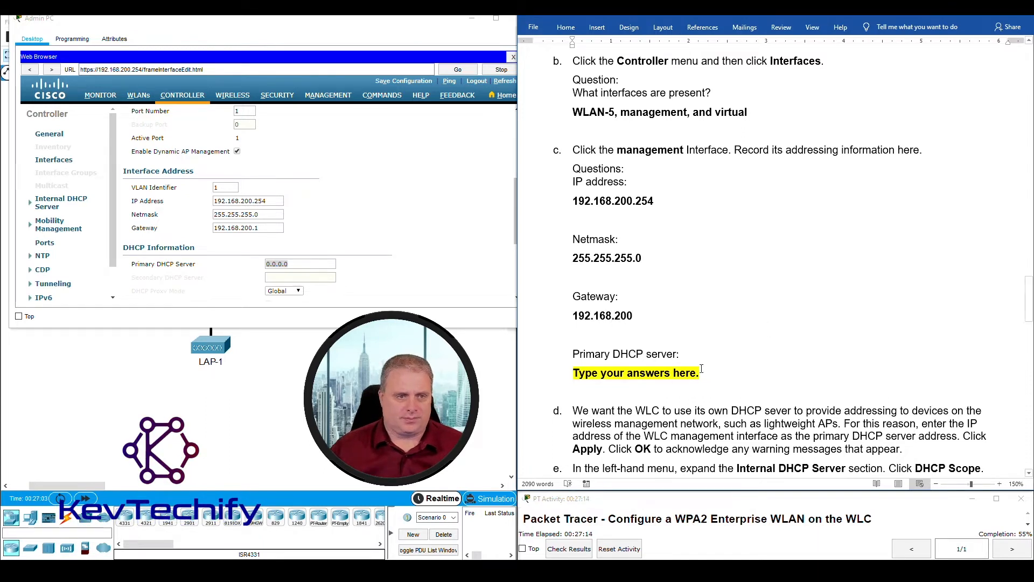
drag(255, 229, 262, 228)
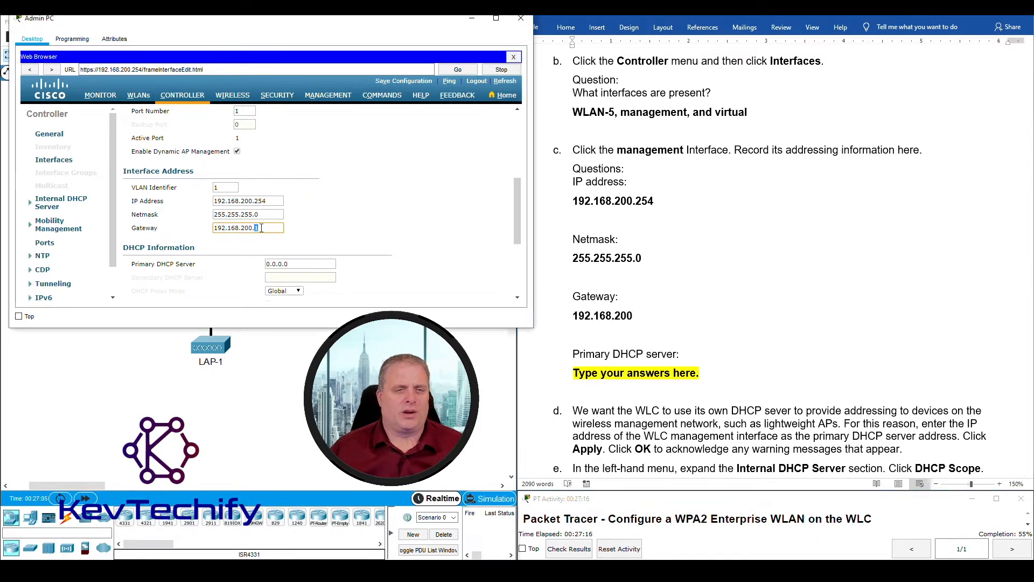
click(649, 317)
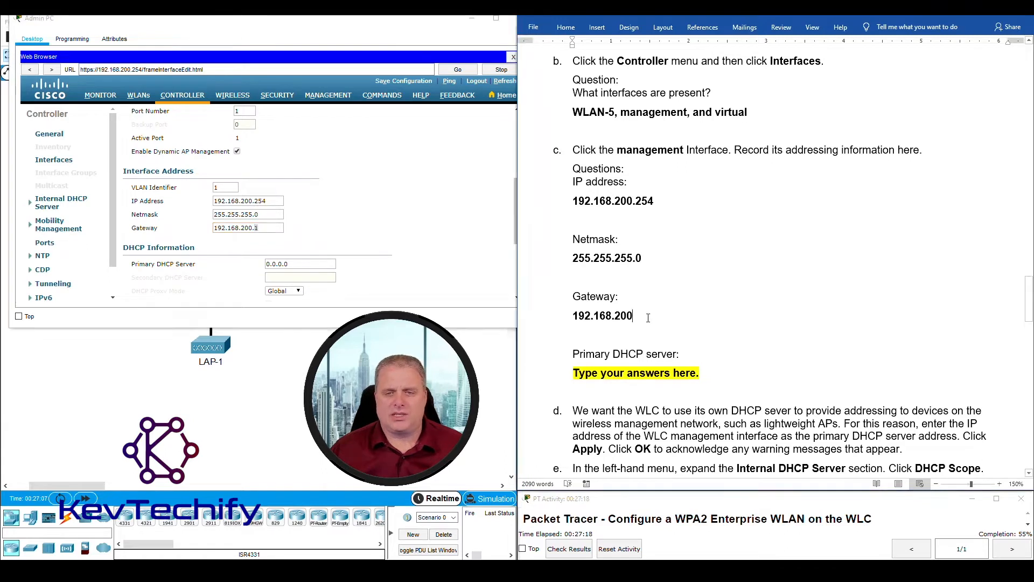
text(.1)
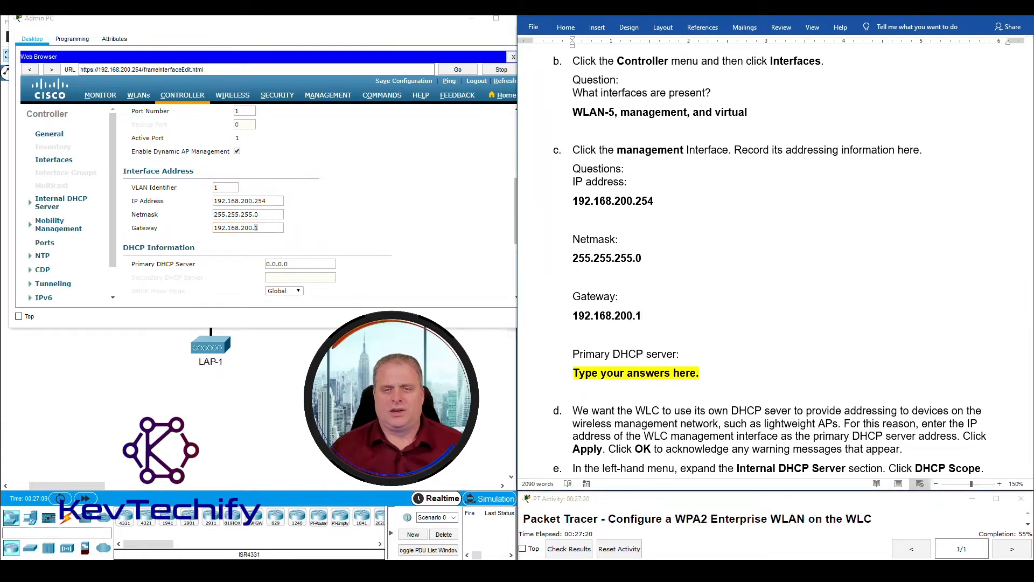
- Answer the Primary DHCP server question with 0.0.0.0
click(274, 265)
double_click(273, 264)
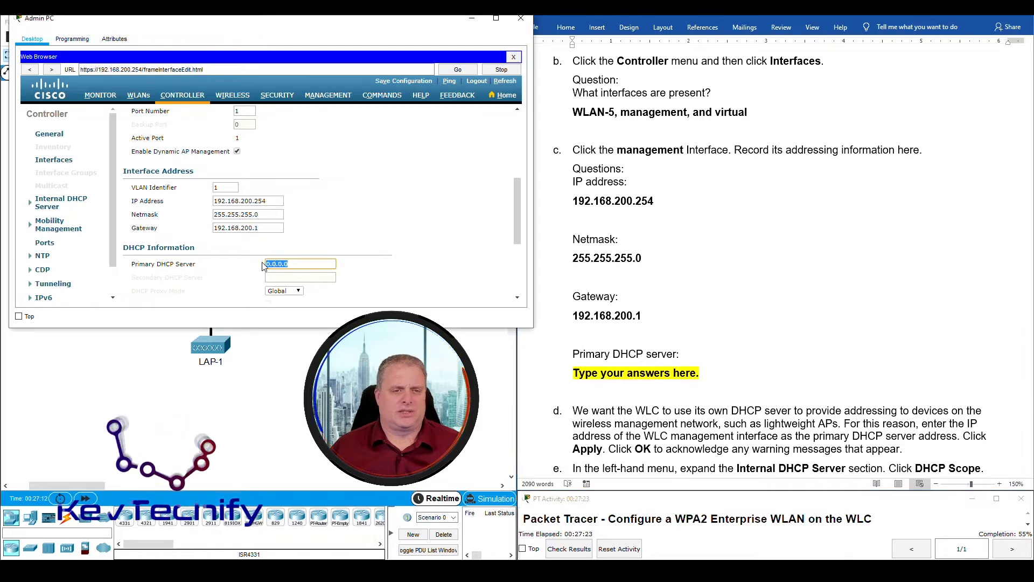
click(618, 380)
click(620, 376)
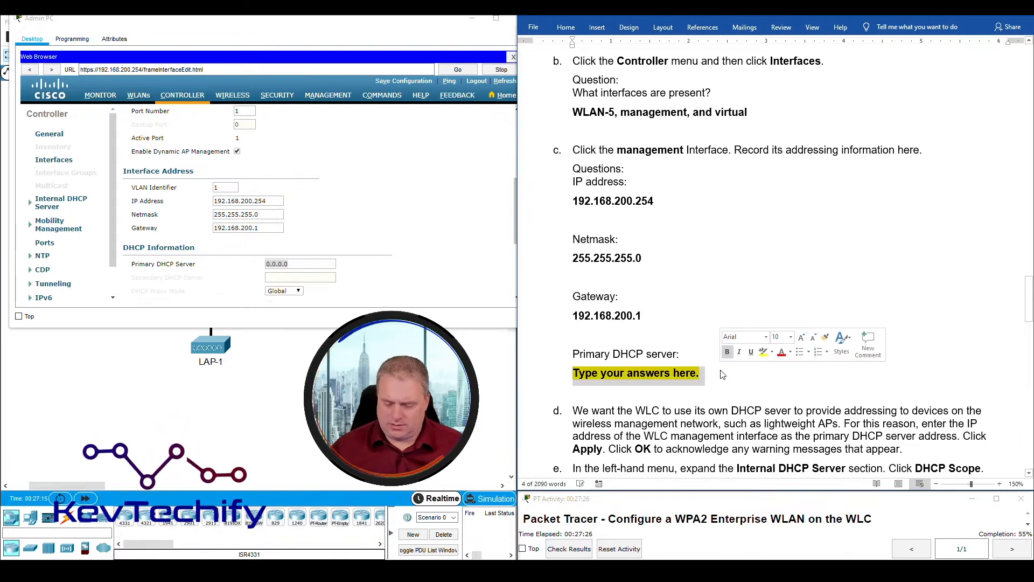
text(0.0.0.0 or not specified)
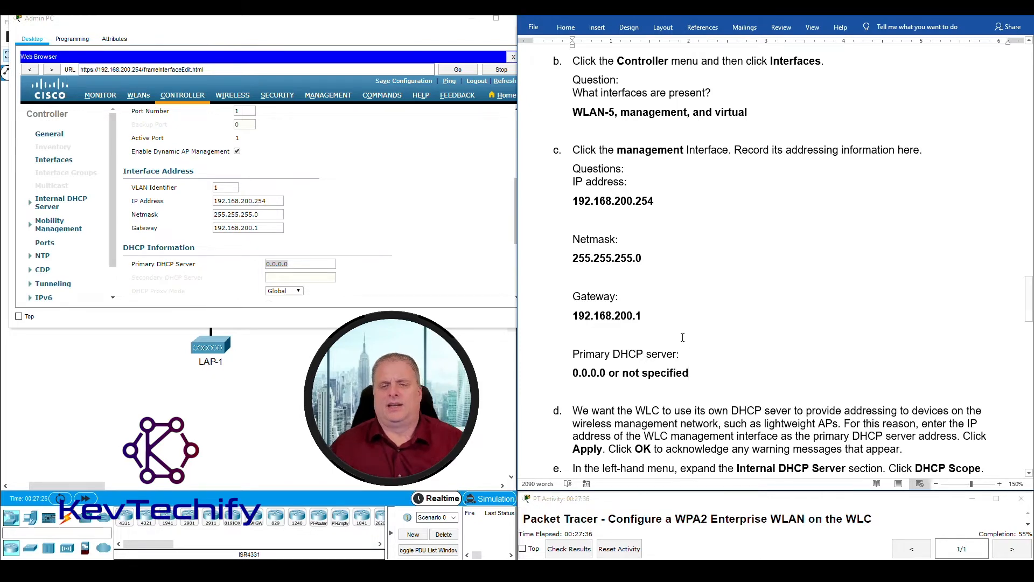
- Mark step d's WLC management interface and WLC-1's 192.168.200.254/24 address in the Addressing Table
scroll(693, 309, down, 8)
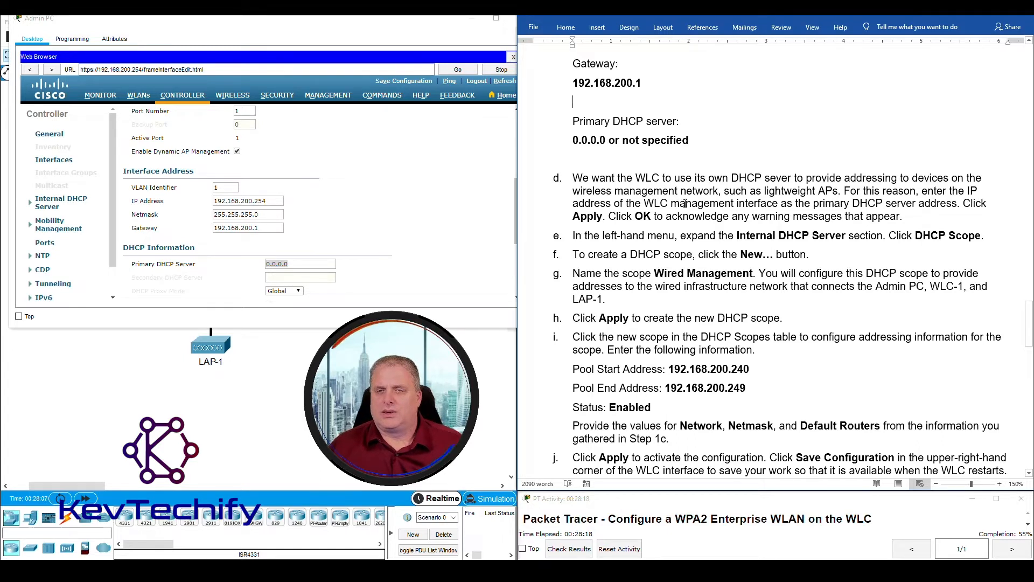
drag(645, 203, 765, 199)
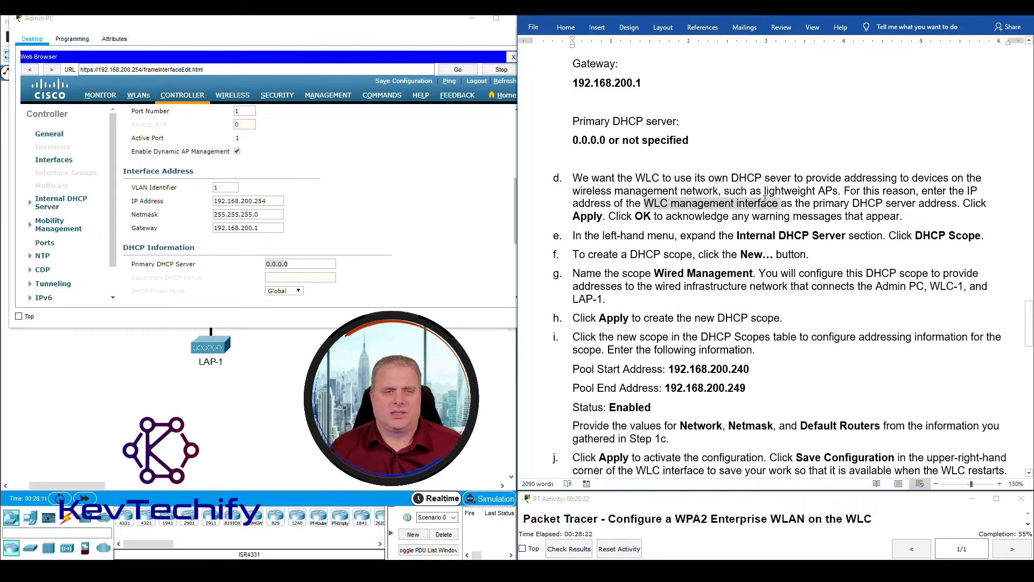
scroll(721, 191, up, 1)
scroll(721, 191, up, 20)
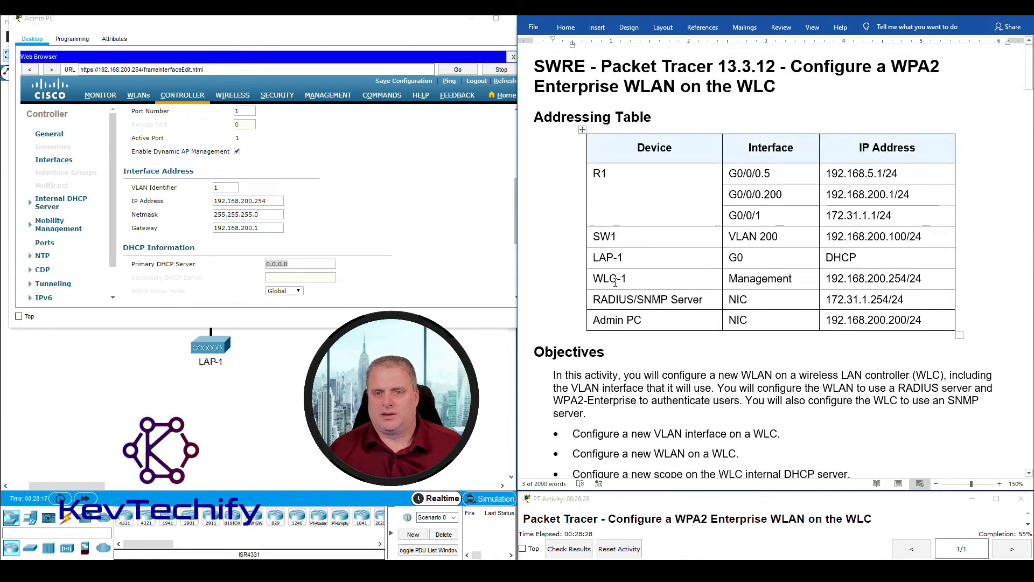
drag(829, 278, 907, 277)
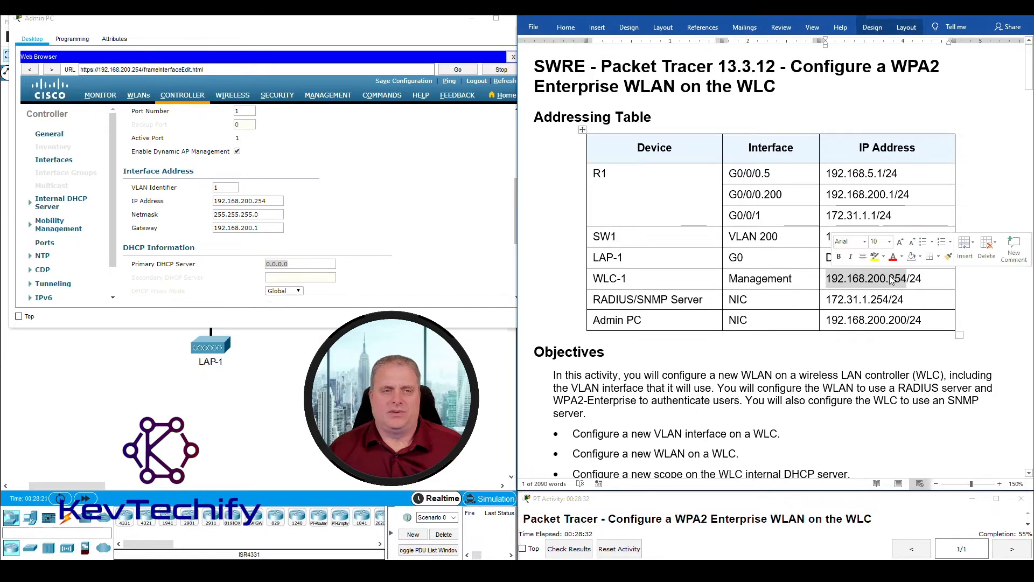
- Enter 192.168.200.254 as the management interface's Primary DHCP Server
drag(273, 200, 253, 198)
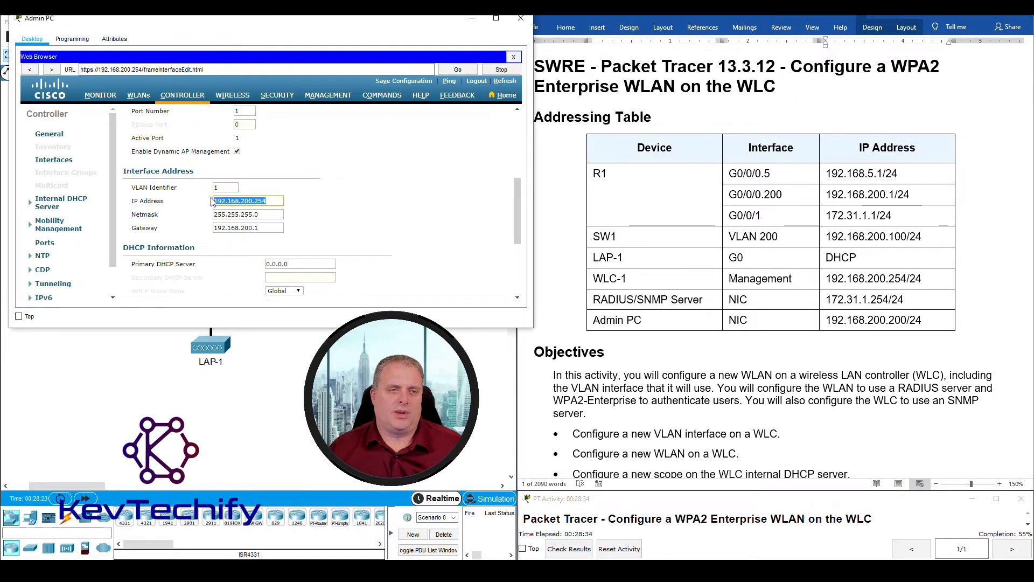
drag(311, 264, 247, 263)
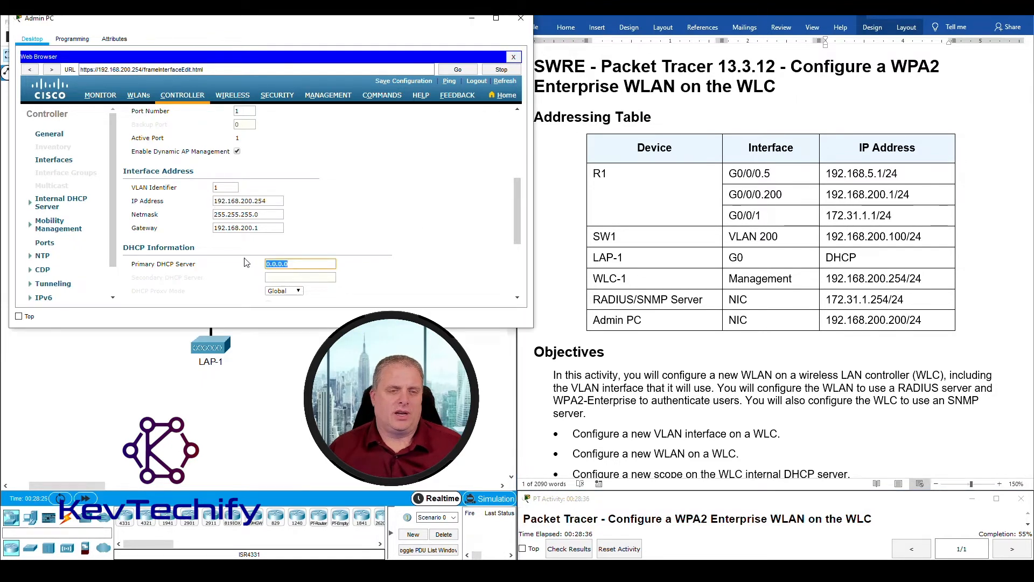
text(192.168.)
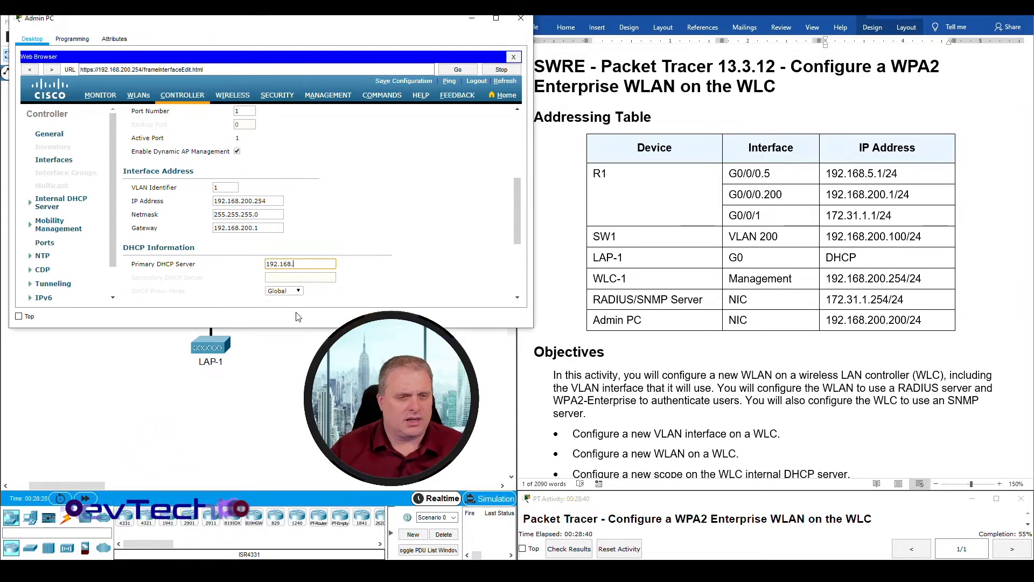
text(200.254)
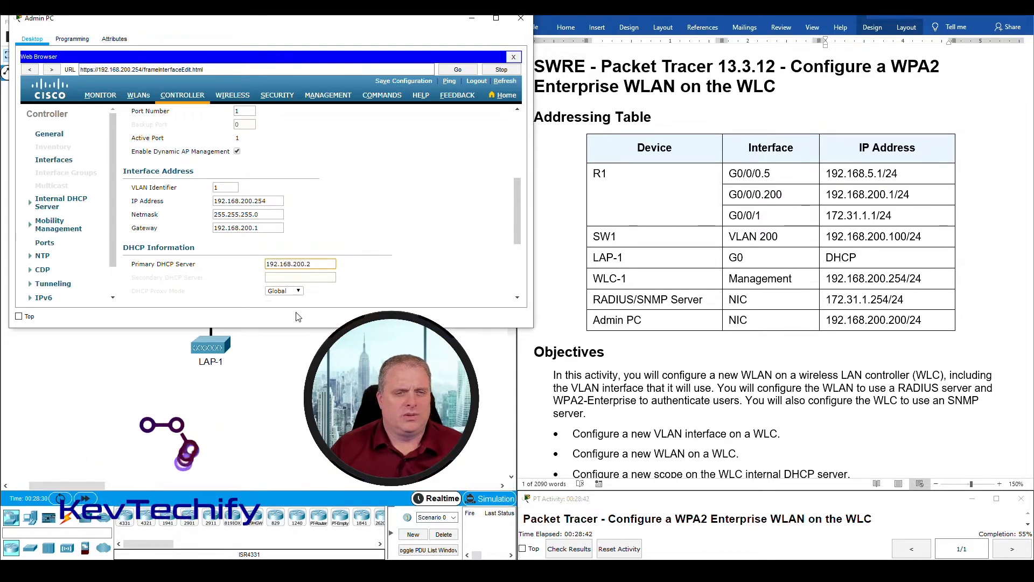
- Apply the interface change and accept both warning dialogs
scroll(689, 307, down, 20)
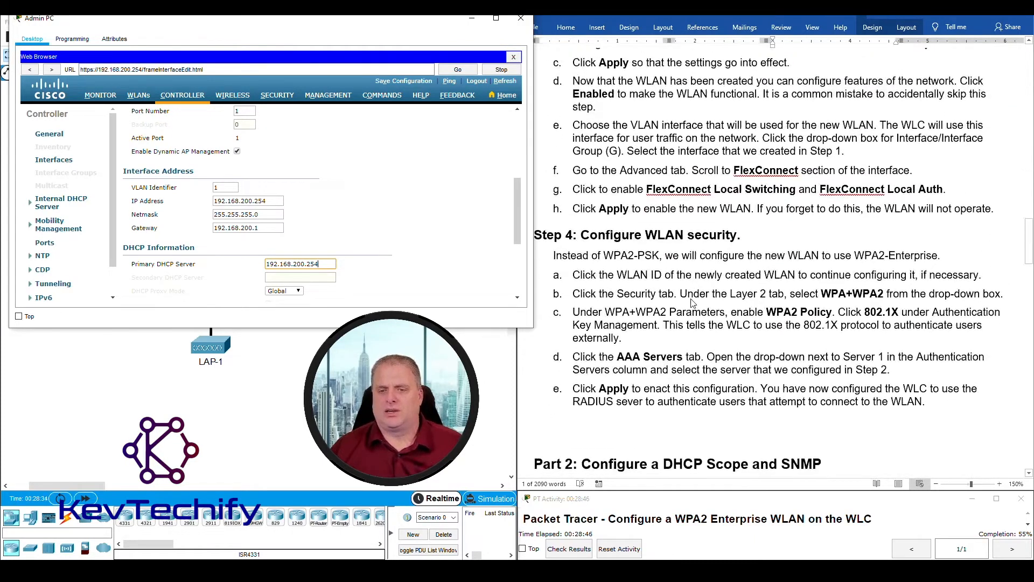
scroll(693, 303, down, 10)
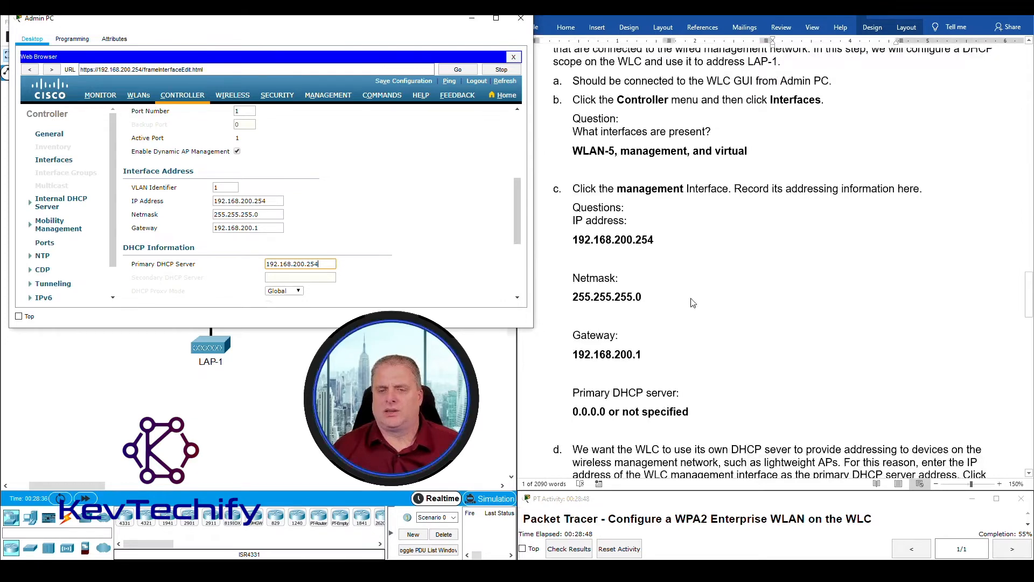
scroll(693, 303, down, 4)
scroll(693, 299, down, 1)
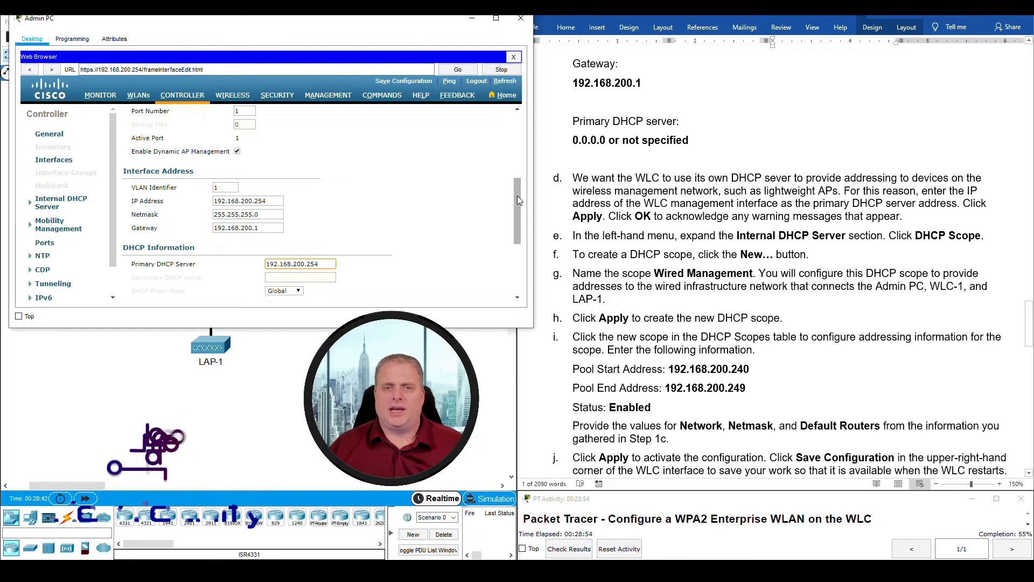
drag(518, 195, 518, 127)
click(485, 113)
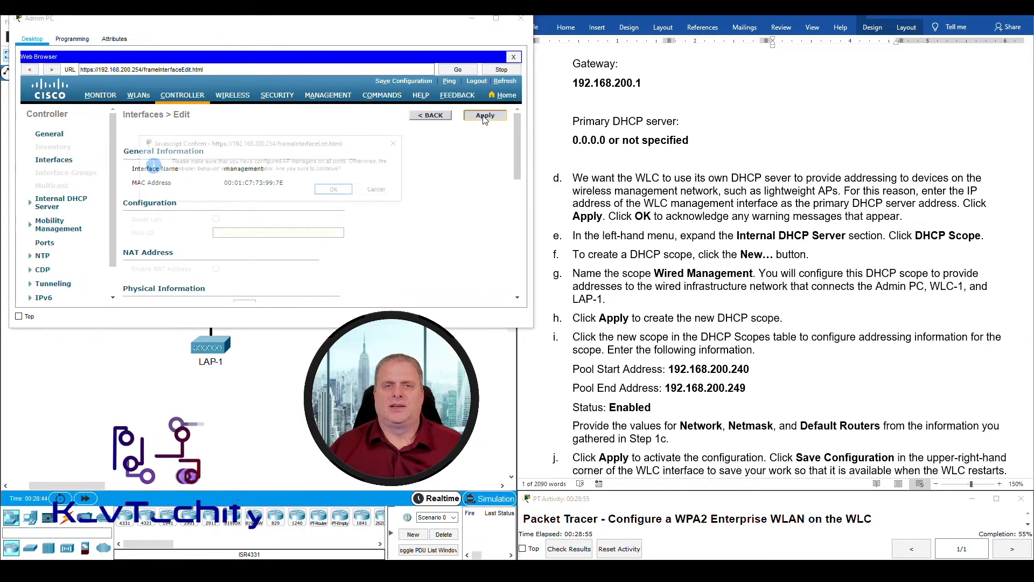
click(333, 191)
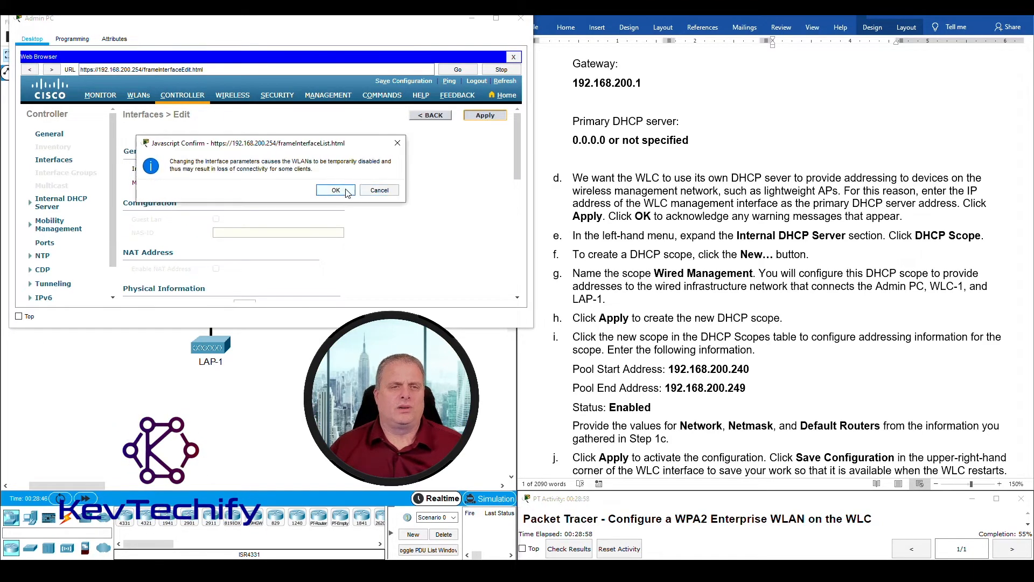
click(335, 190)
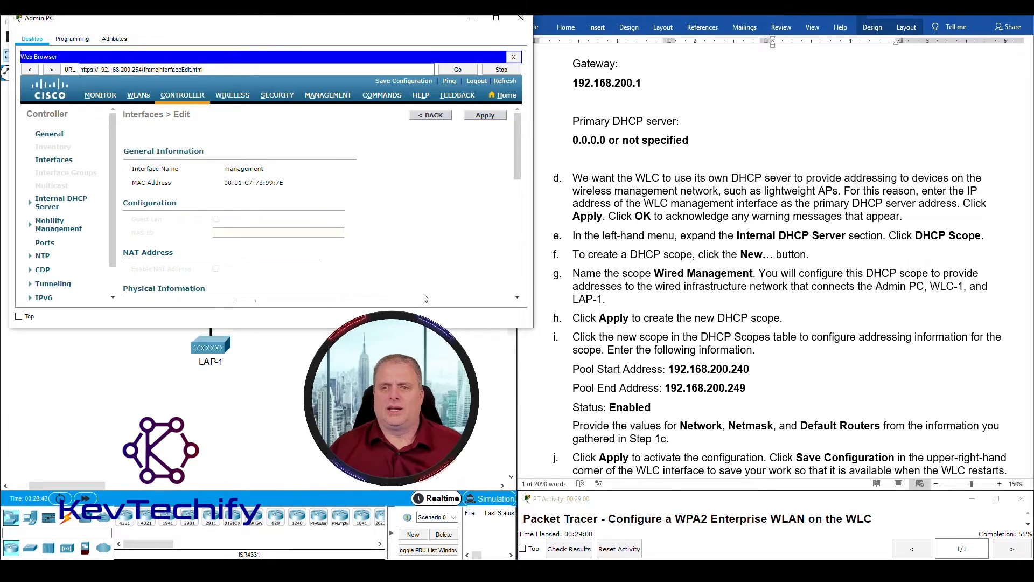
scroll(397, 232, down, 4)
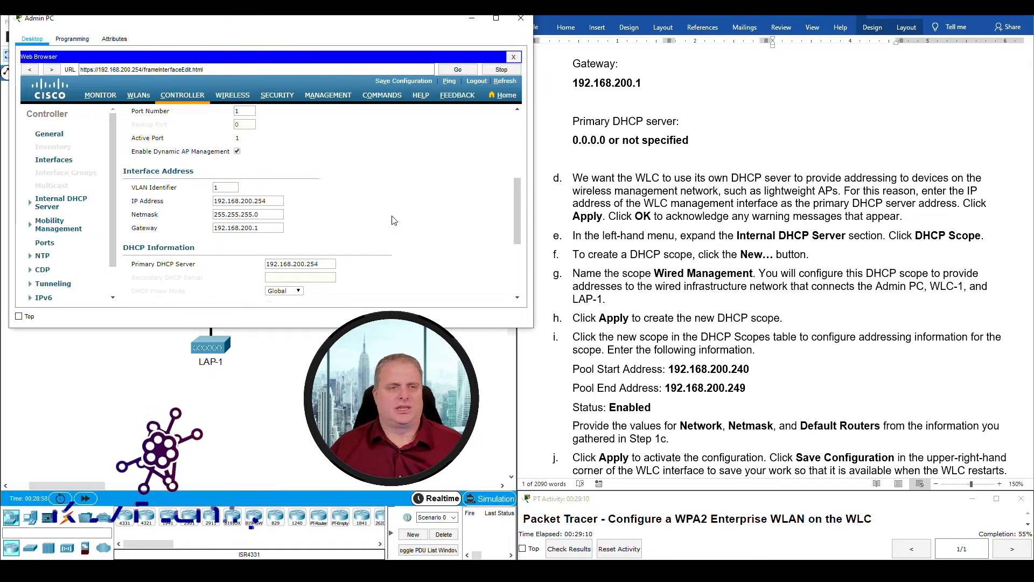
- Open Internal DHCP Server > DHCP Scope, showing only the day0-dhcp-mgmt scope
scroll(392, 213, up, 4)
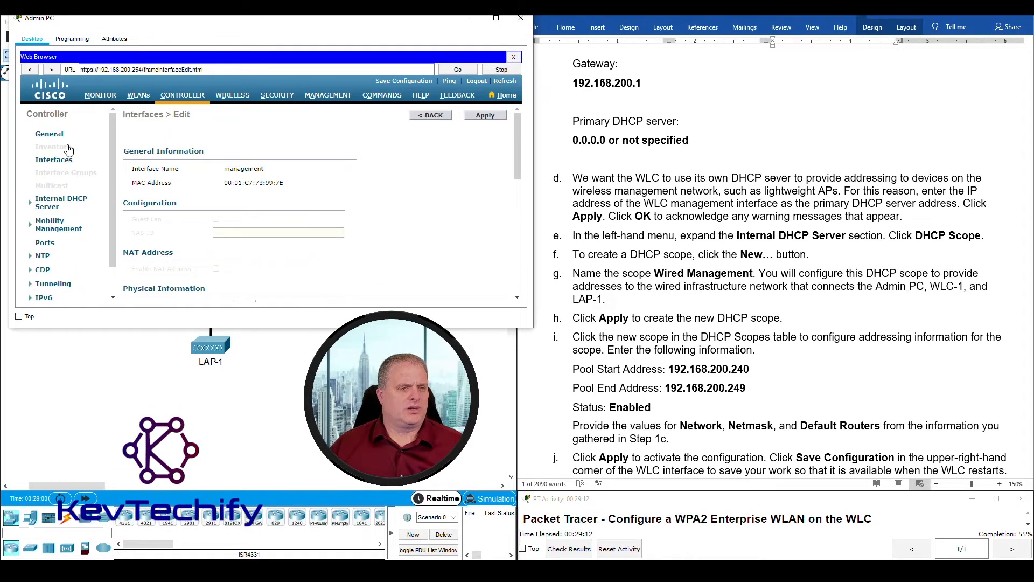
scroll(71, 175, down, 2)
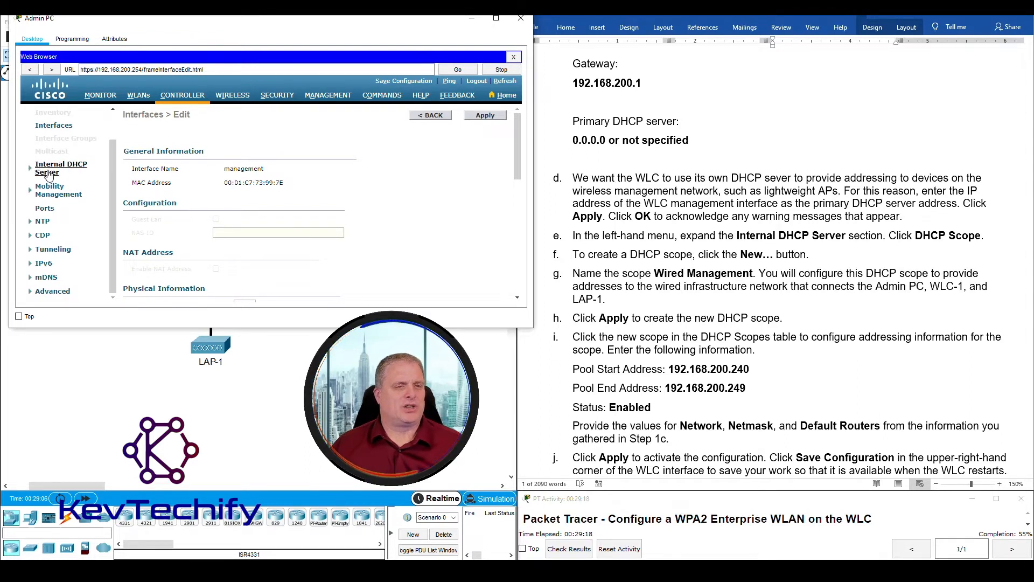
click(48, 168)
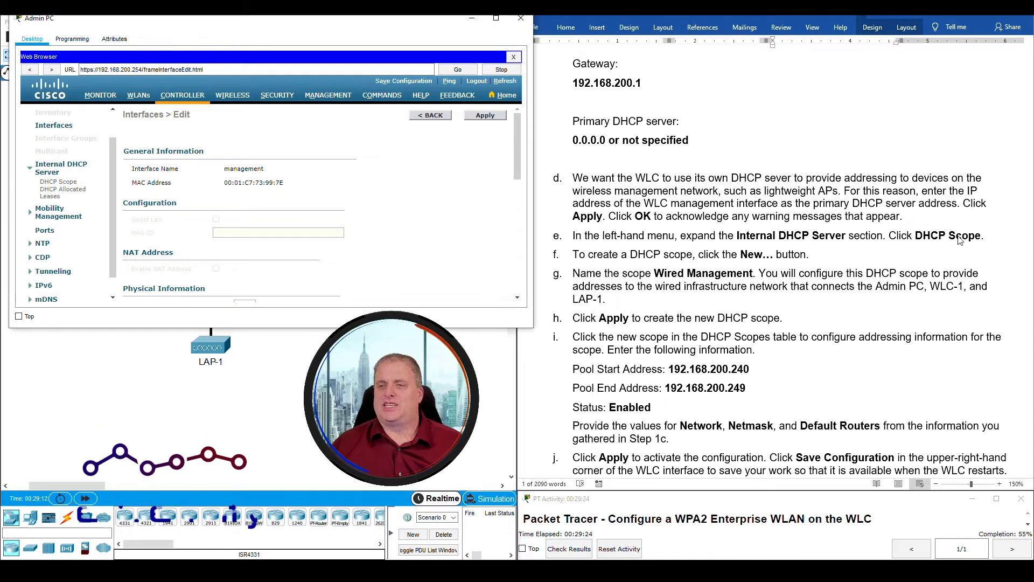
click(58, 182)
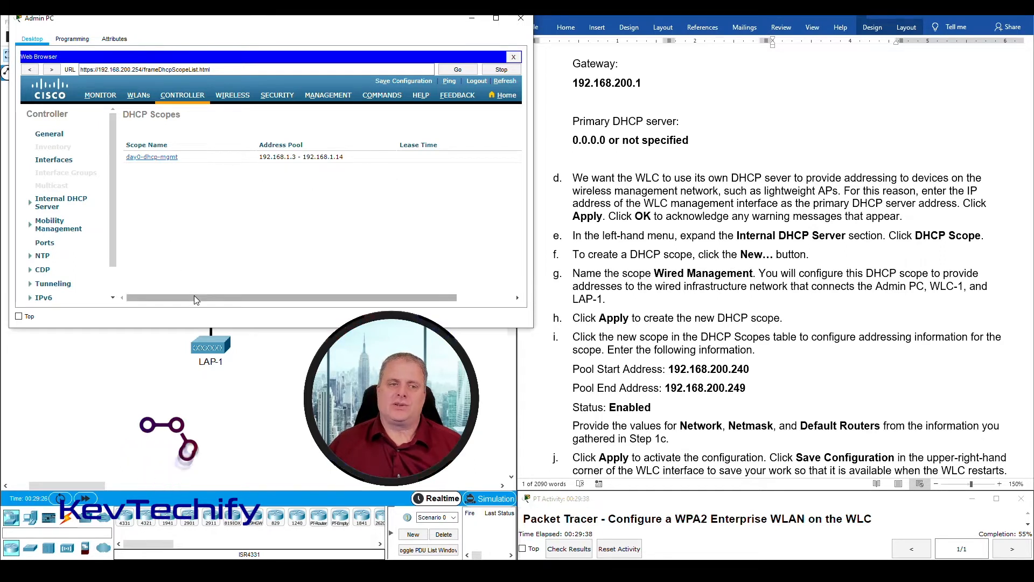
drag(194, 296, 329, 302)
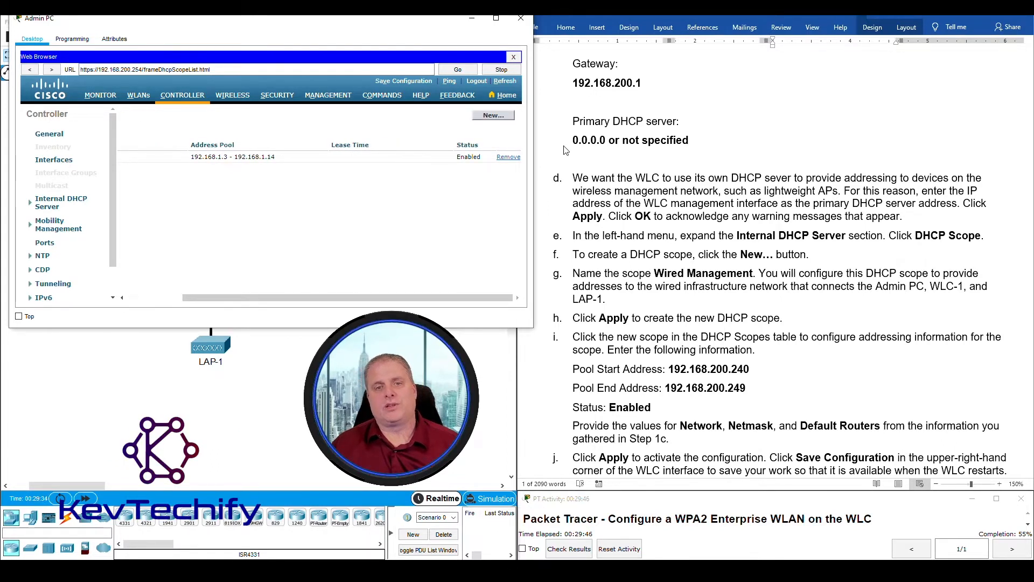
- Start a new DHCP scope and enter the scope name 'Wired Management'
click(493, 115)
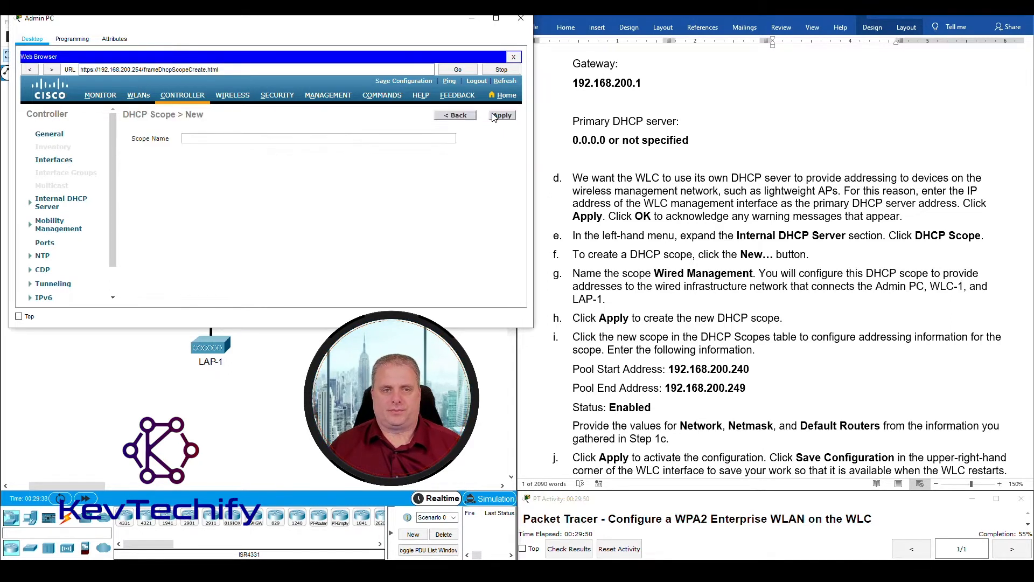
click(220, 139)
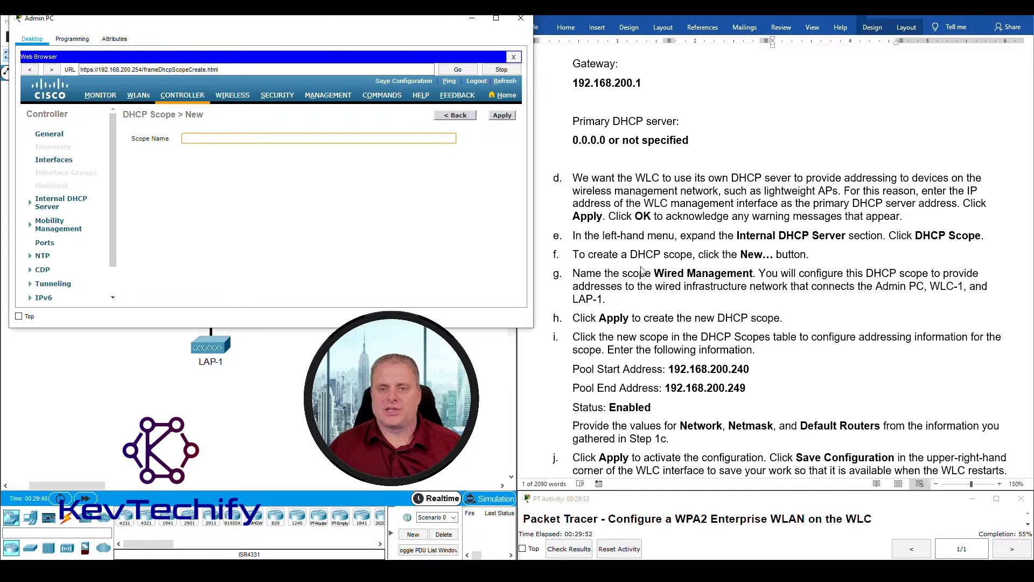
click(658, 276)
drag(655, 274, 740, 274)
click(205, 137)
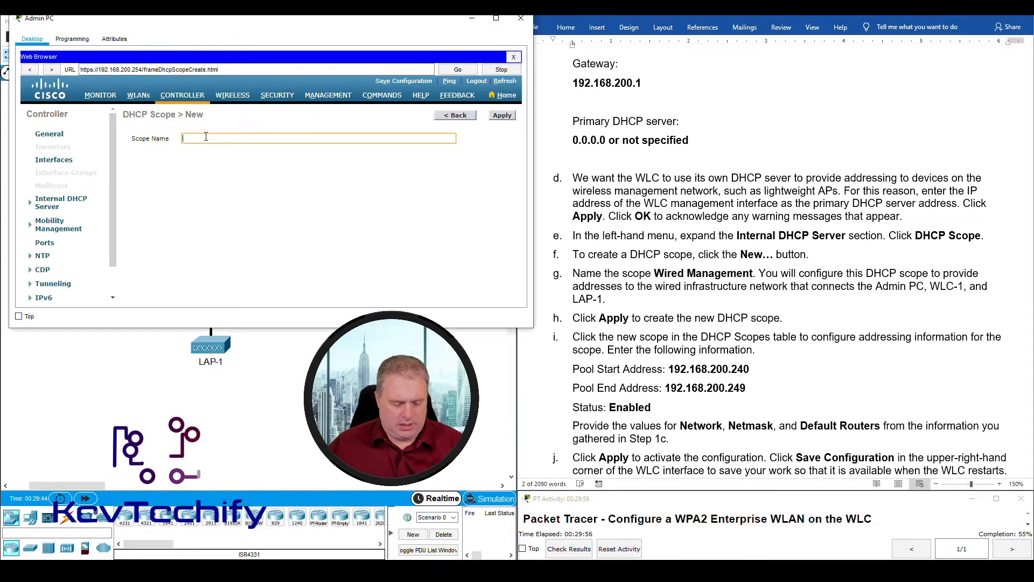
text(Wired Management)
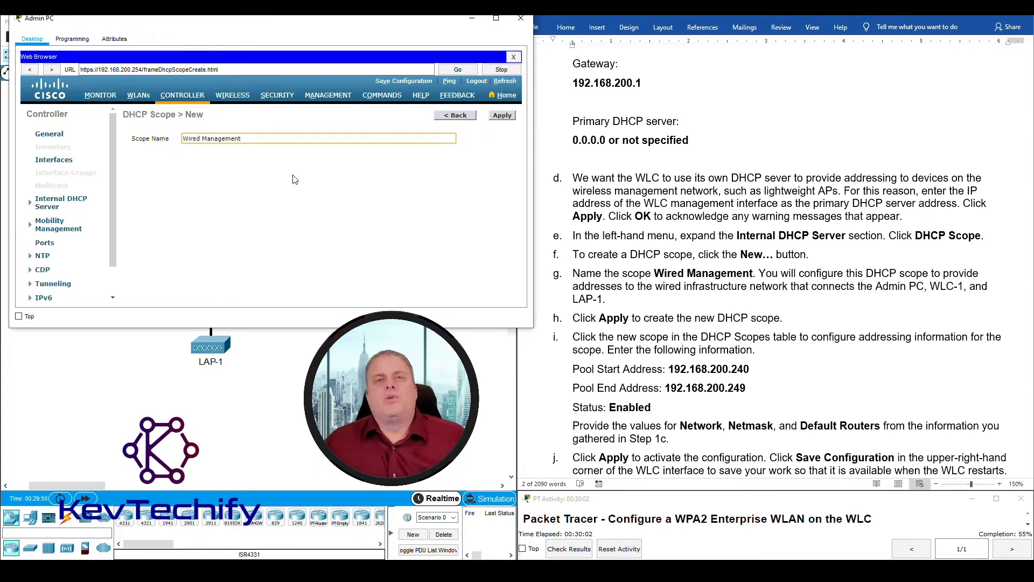
drag(325, 27, 774, 34)
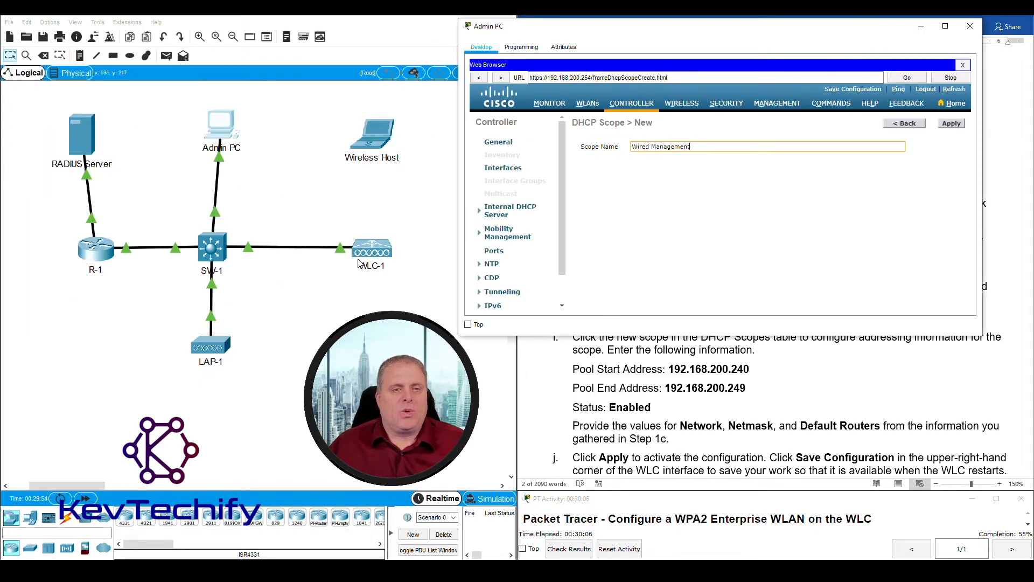
- Dismiss the topology error, select LAP-1, and move the Admin PC browser to the left
click(373, 254)
key(Return)
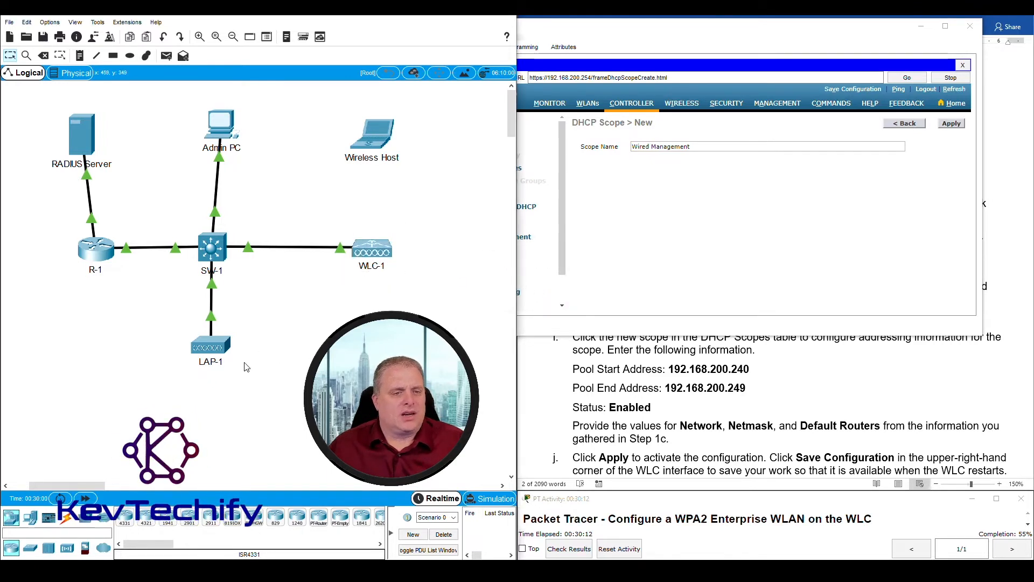
drag(249, 364, 161, 331)
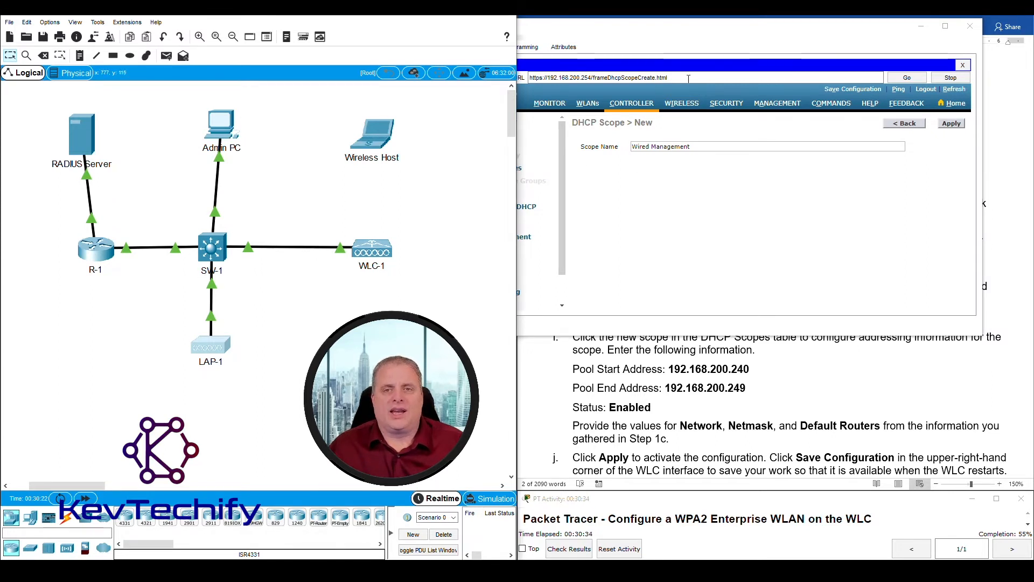
click(731, 31)
drag(730, 31, 302, 28)
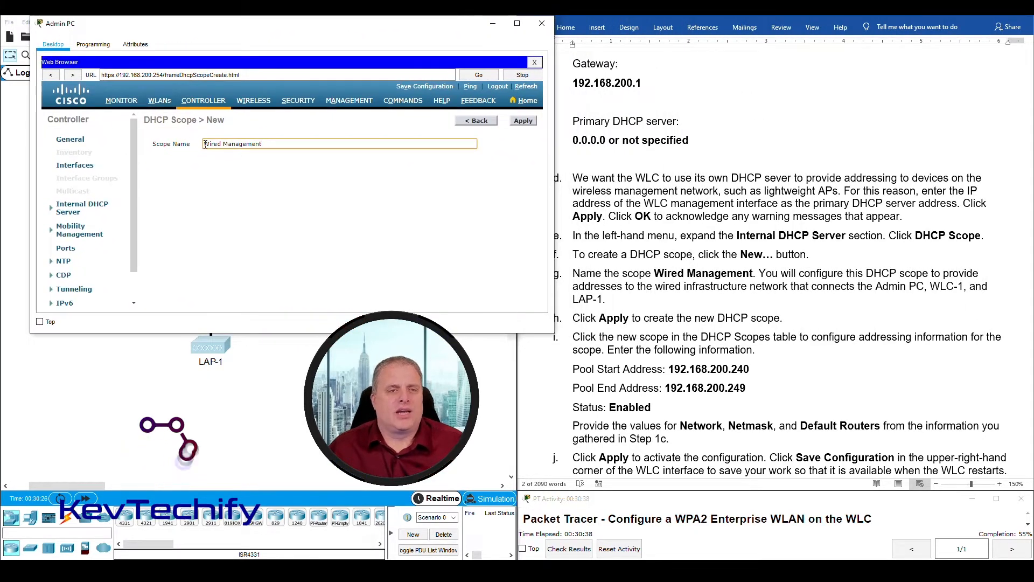
- Apply the Wired Management scope, creating it with an empty 0.0.0.0 pool
click(522, 122)
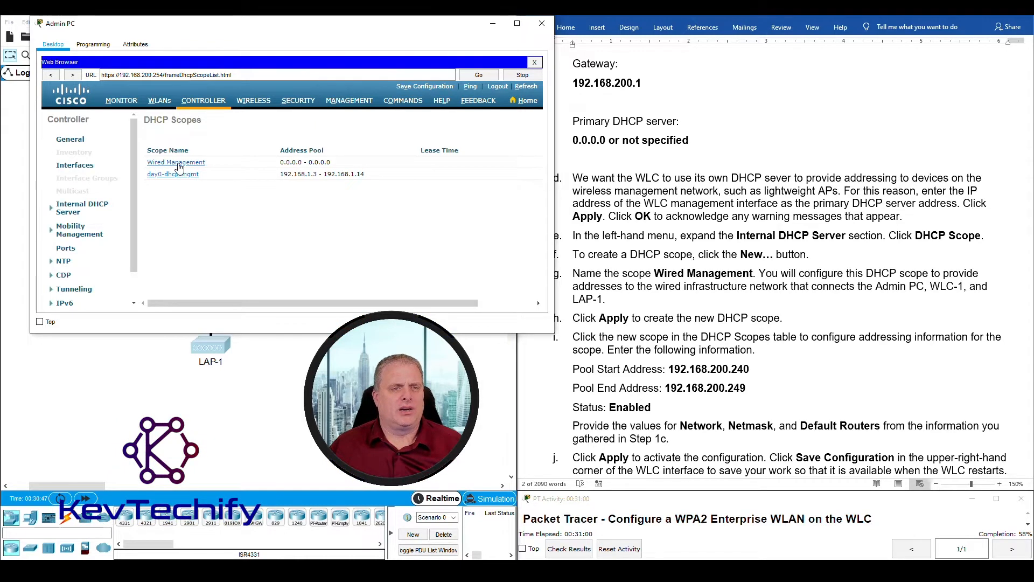
- Open the Wired Management scope and look up the pool range 192.168.200.240–249 in the lab sheet
click(180, 164)
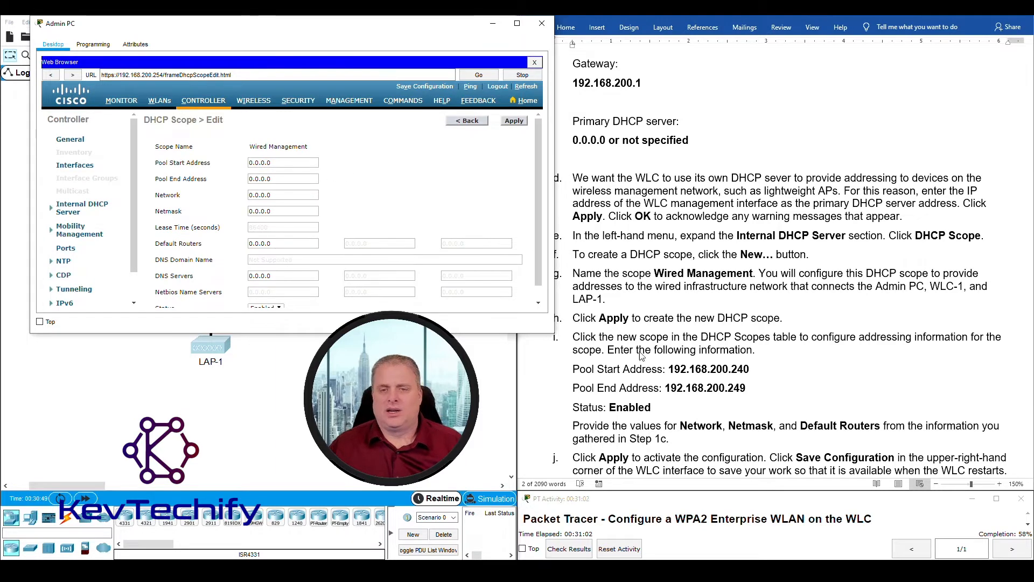
scroll(636, 376, down, 3)
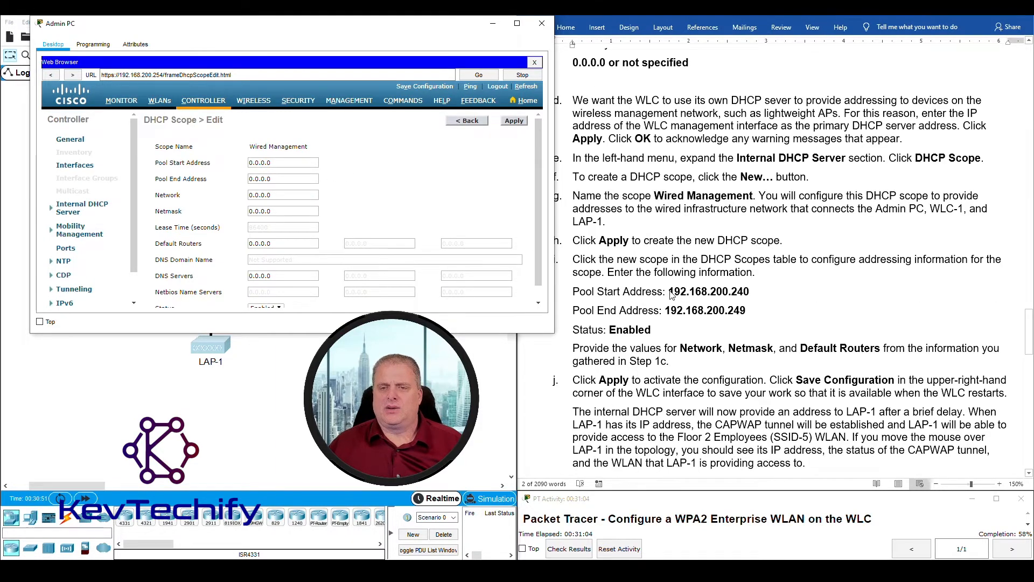
click(671, 291)
drag(671, 292, 753, 309)
click(722, 291)
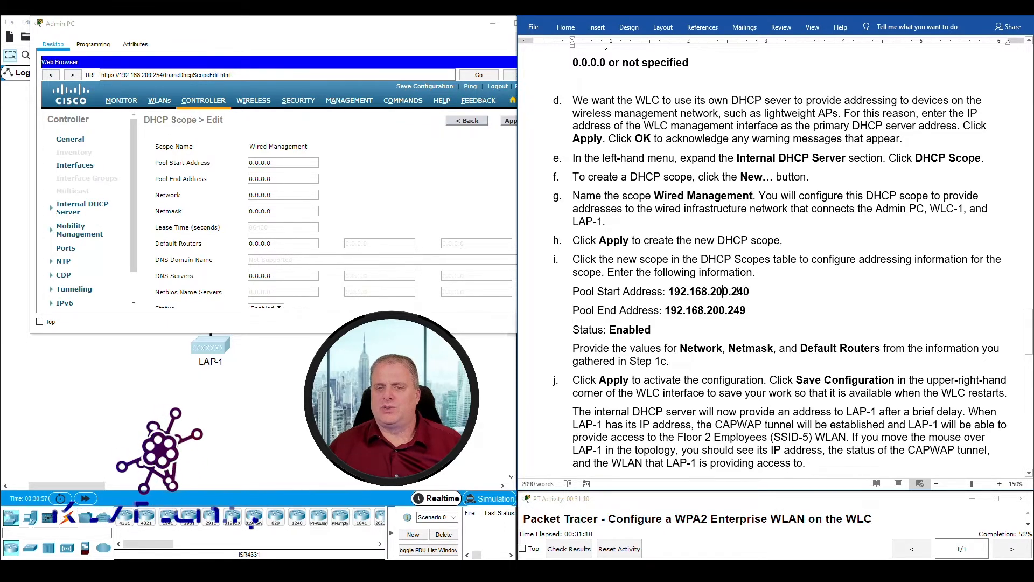
drag(121, 75, 161, 76)
click(690, 291)
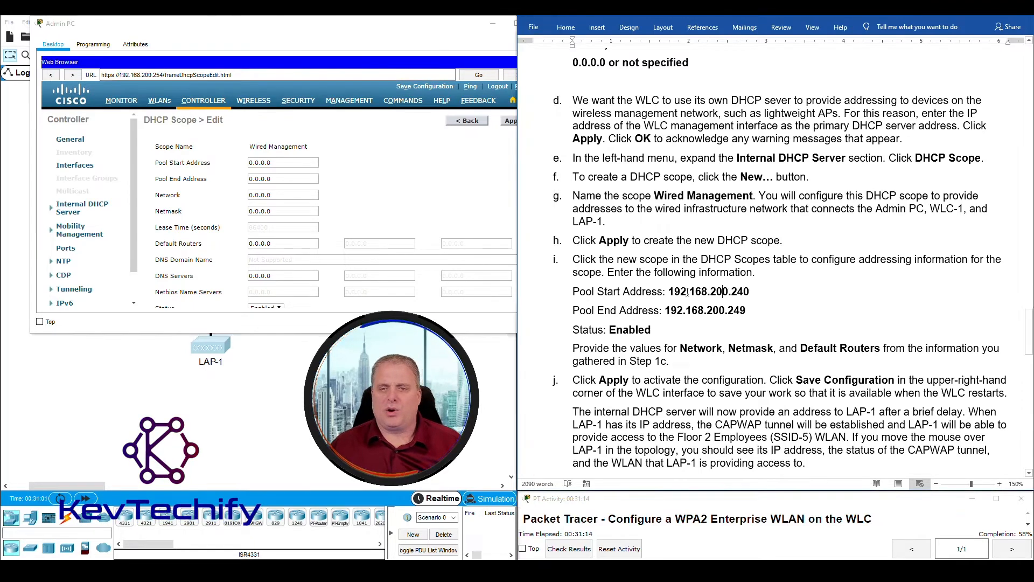
drag(669, 292, 749, 291)
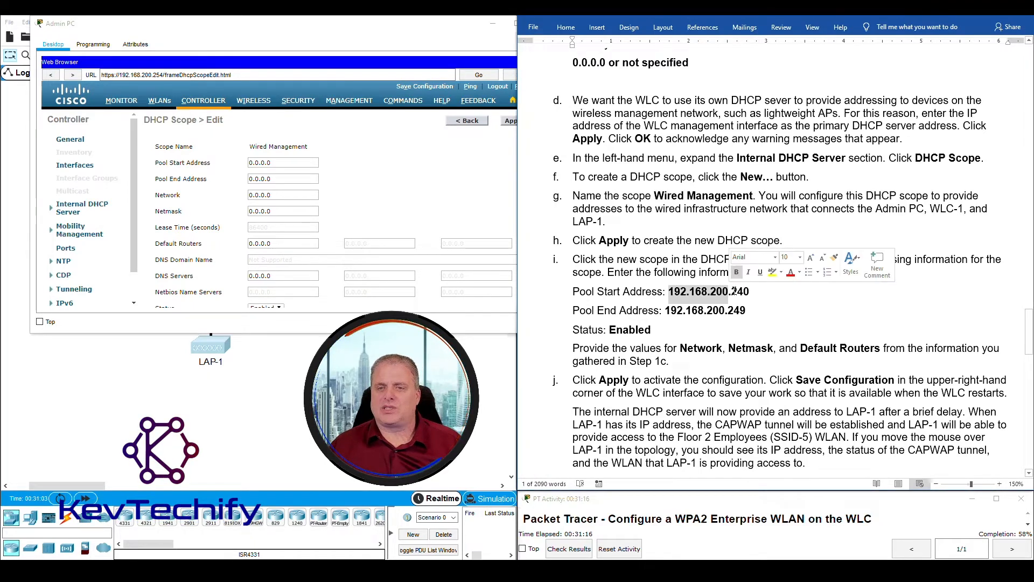
click(732, 291)
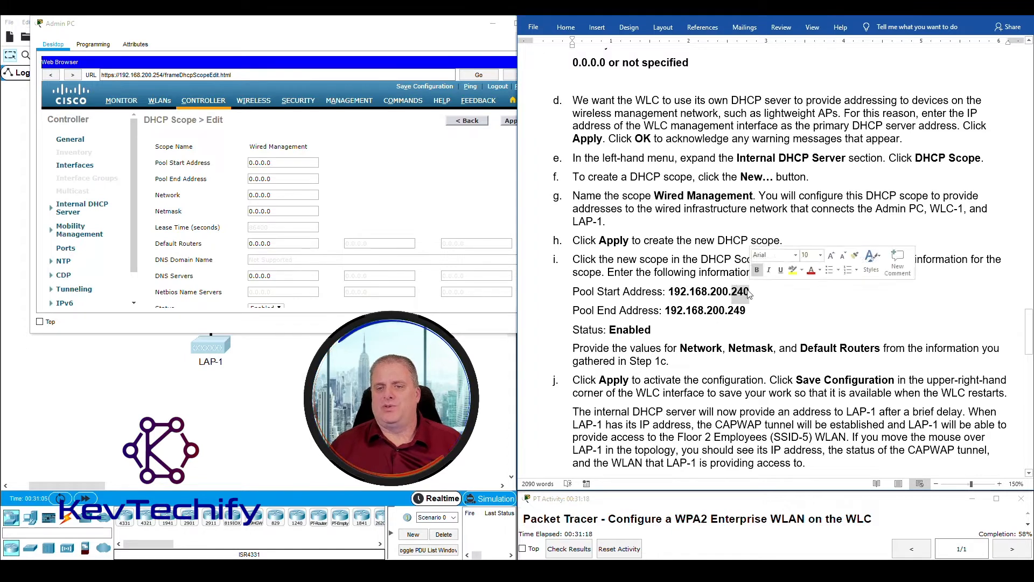
drag(729, 310, 745, 311)
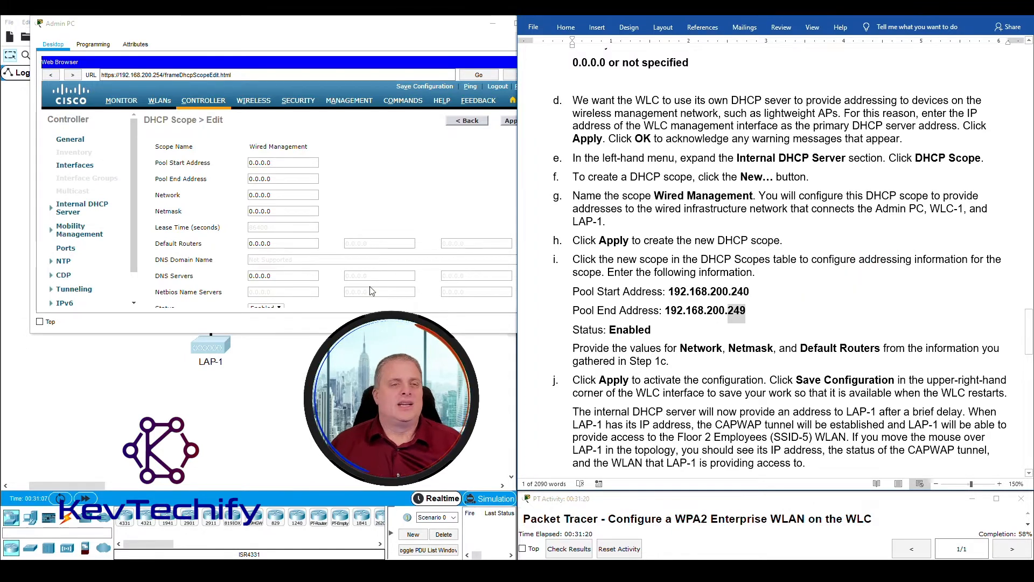
- Enter pool start 192.168.200.240 and pool end 192.168.200.249, keeping Status Enabled
click(282, 161)
text(192.168.200.240)
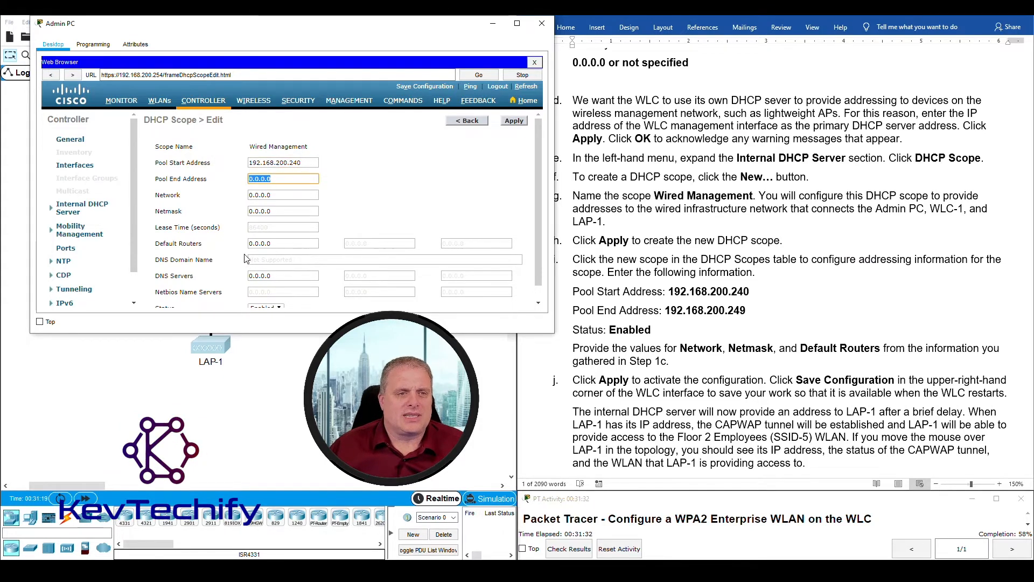
text(192.168.200.249)
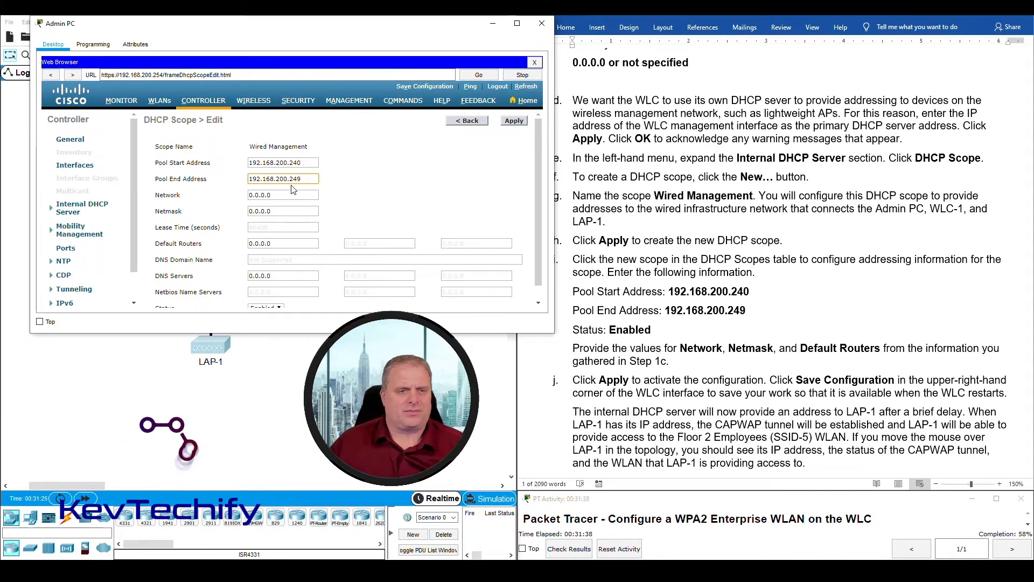
scroll(351, 213, down, 1)
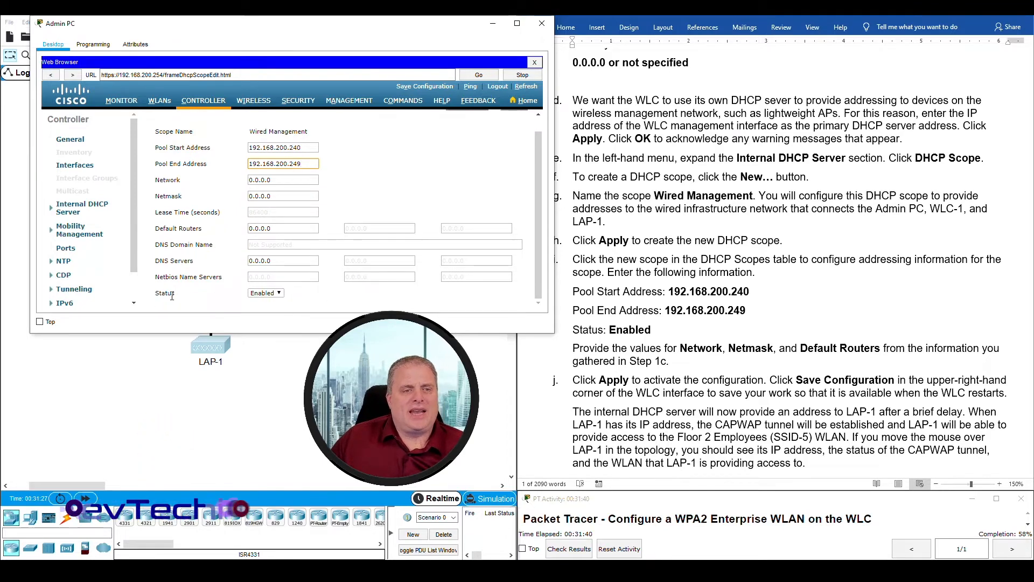
click(280, 294)
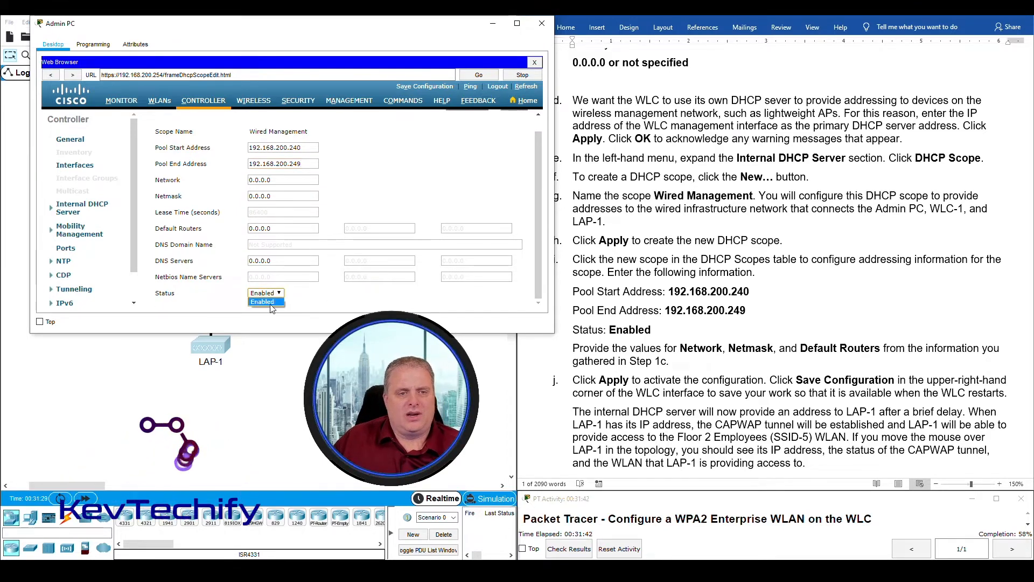
click(273, 303)
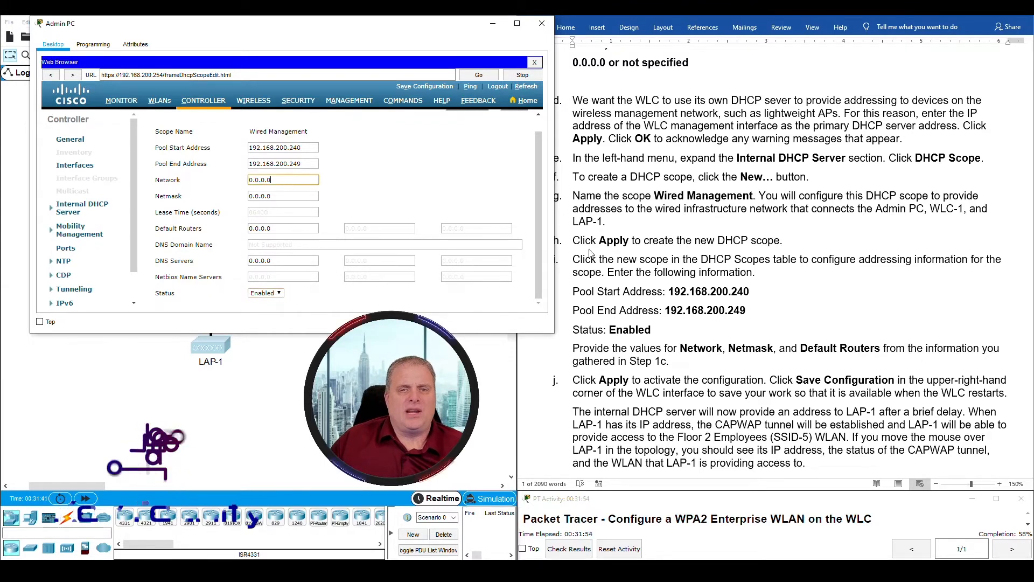
scroll(778, 368, up, 3)
scroll(779, 368, up, 20)
scroll(780, 365, down, 8)
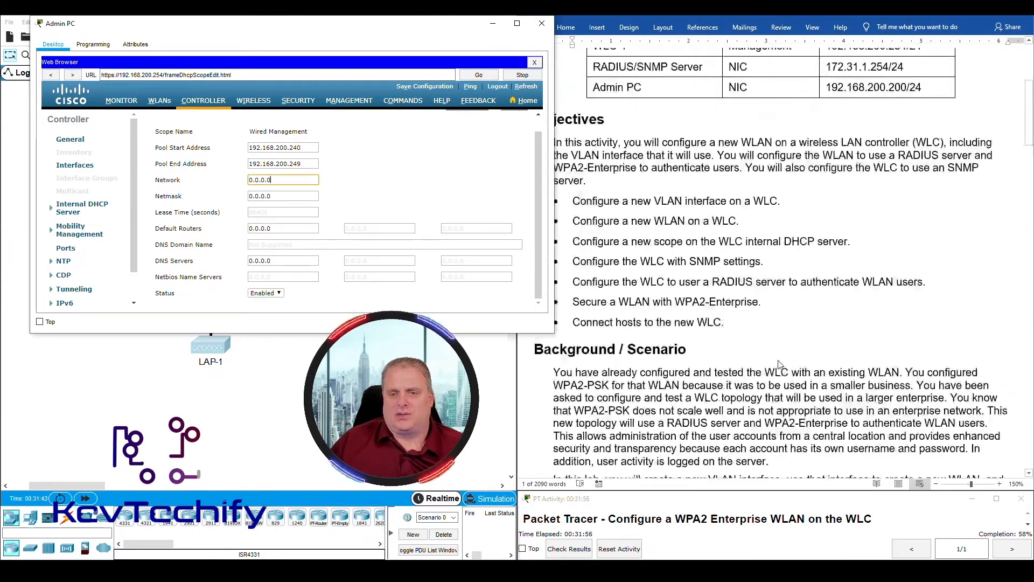
scroll(780, 365, down, 6)
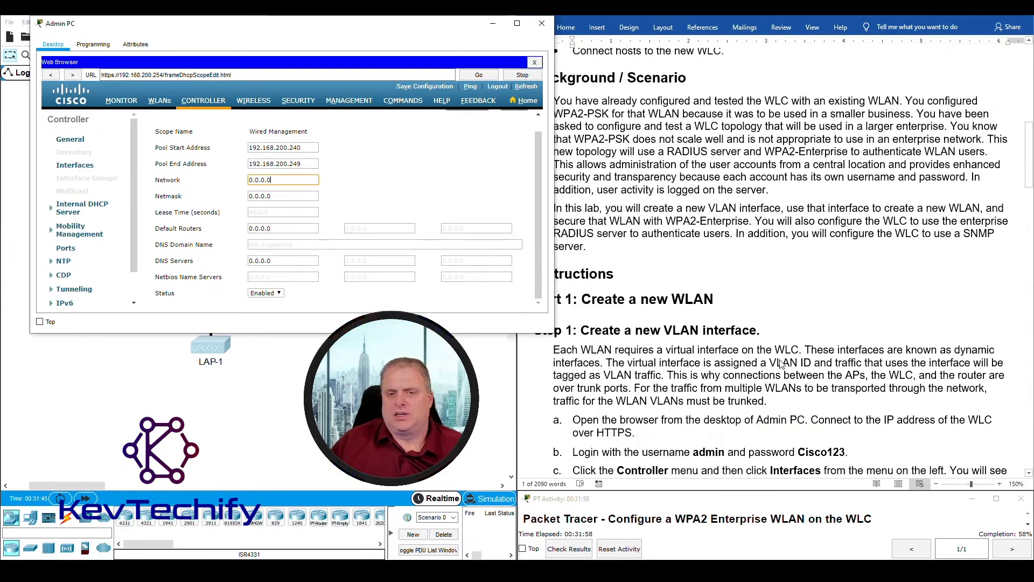
click(783, 365)
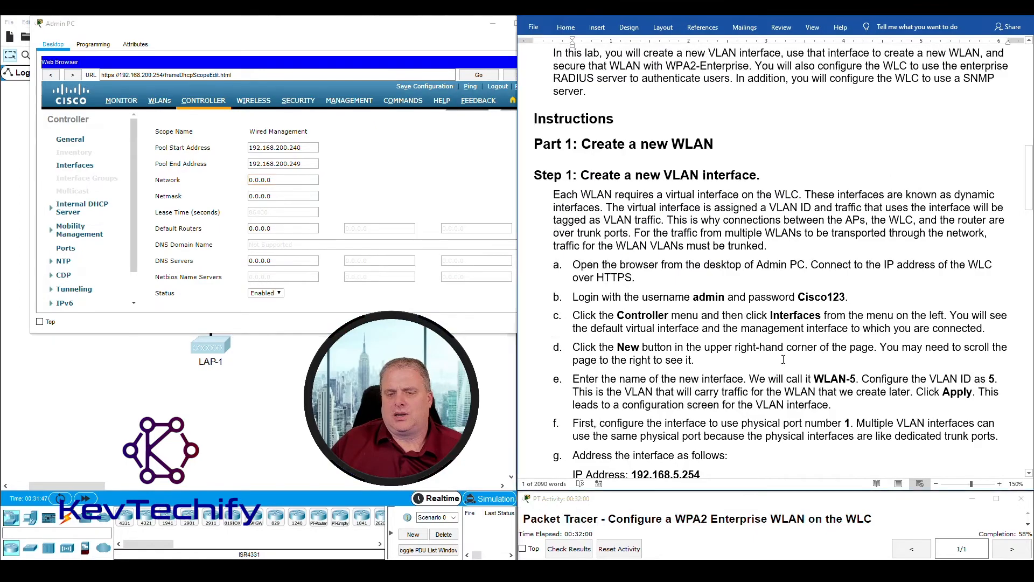
scroll(782, 364, down, 20)
scroll(782, 360, down, 15)
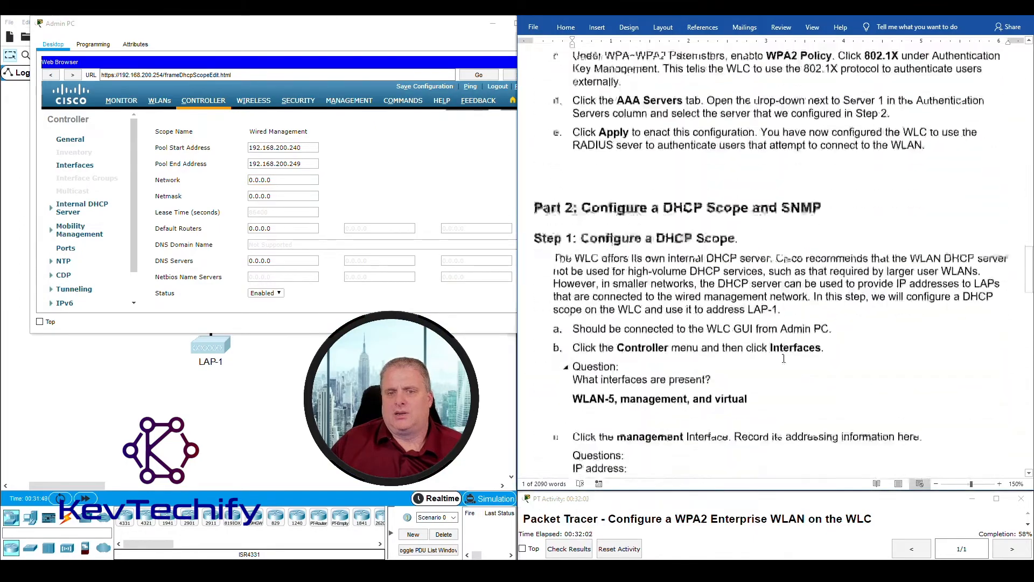
scroll(784, 357, up, 3)
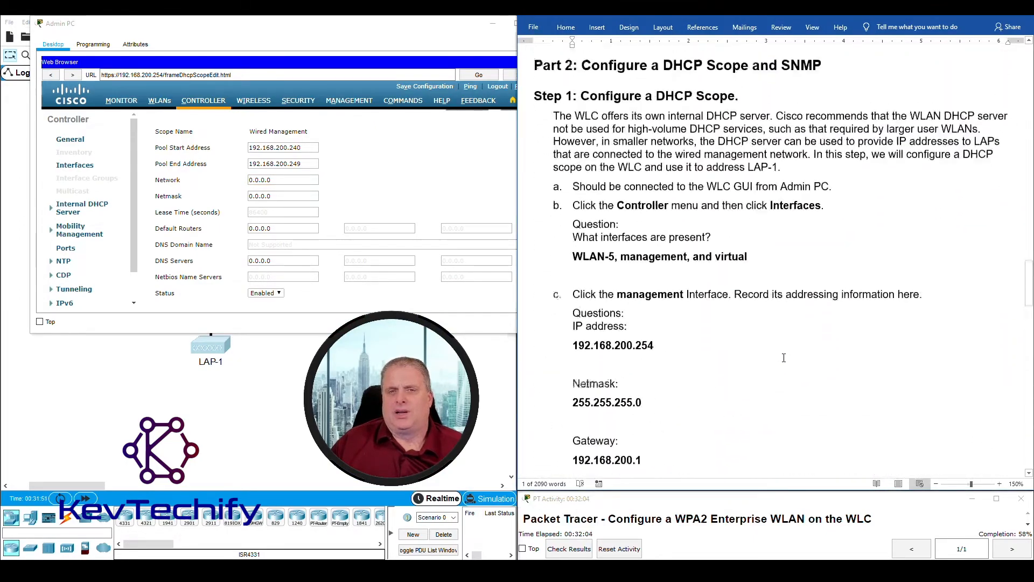
scroll(590, 337, down, 4)
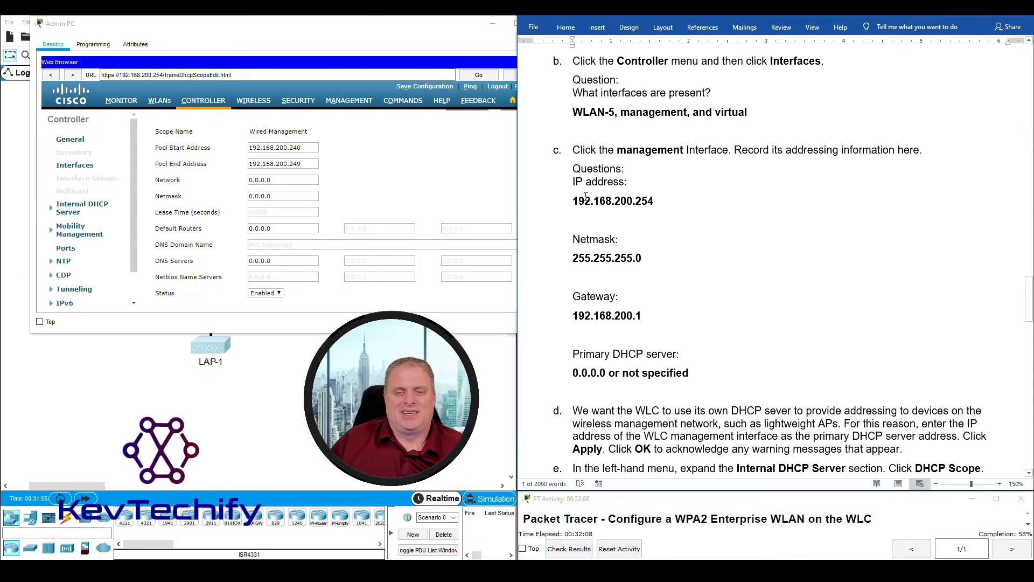
double_click(255, 181)
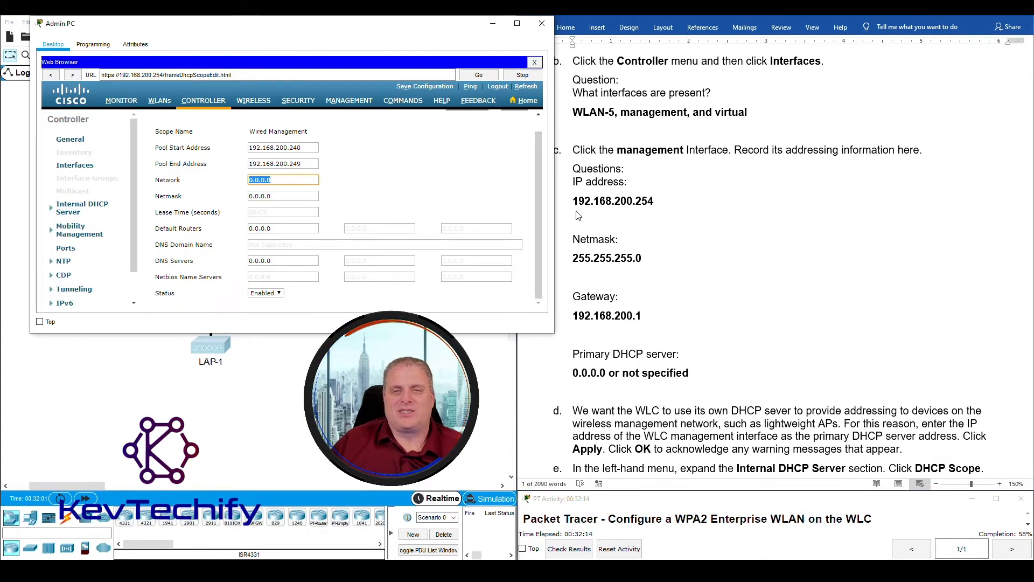
- Fill in network 192.168.200.0 and netmask 255.255.255.0 for the scope
text(192.168)
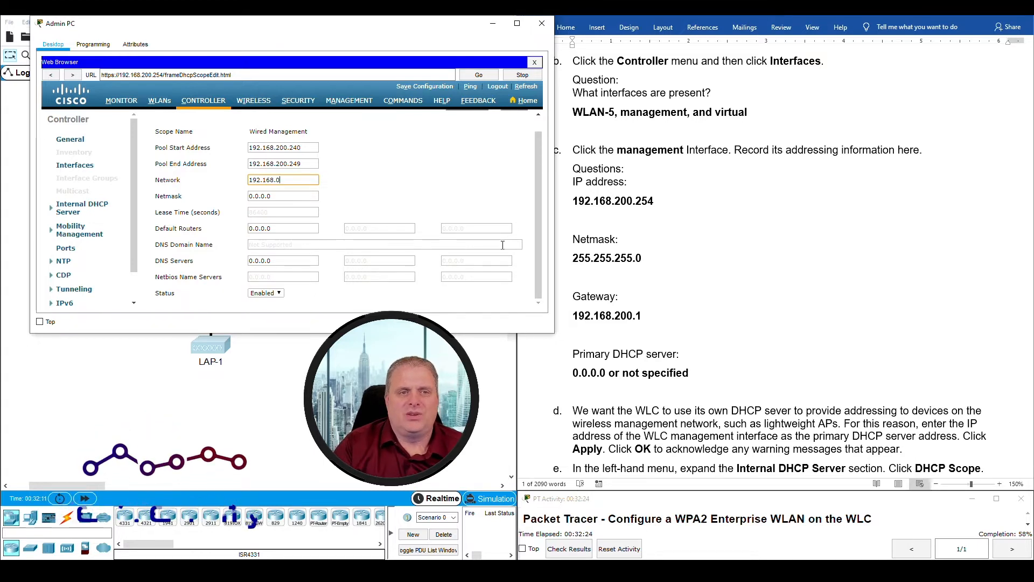
key(BackSpace)
text(200.0)
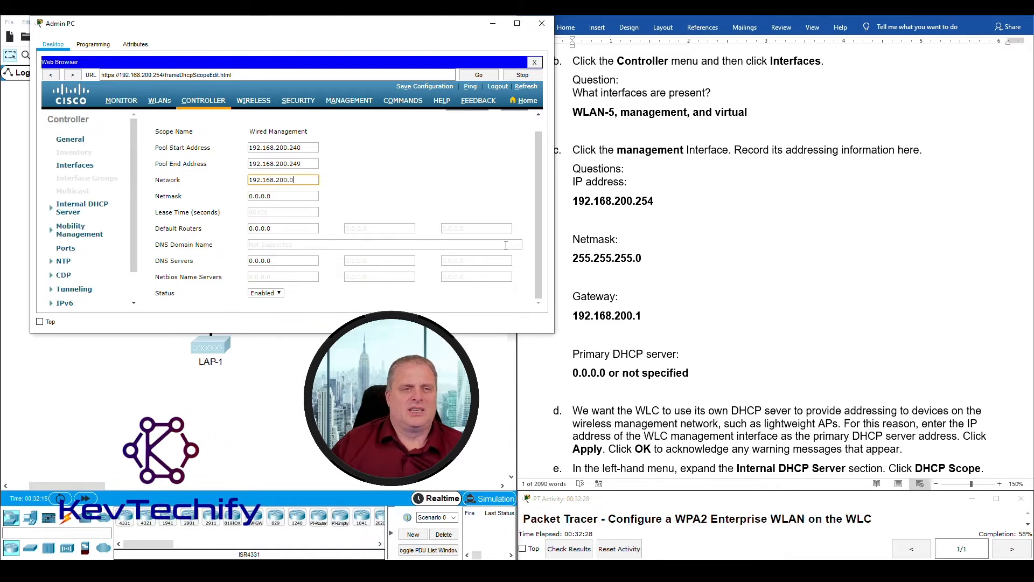
key(Tab)
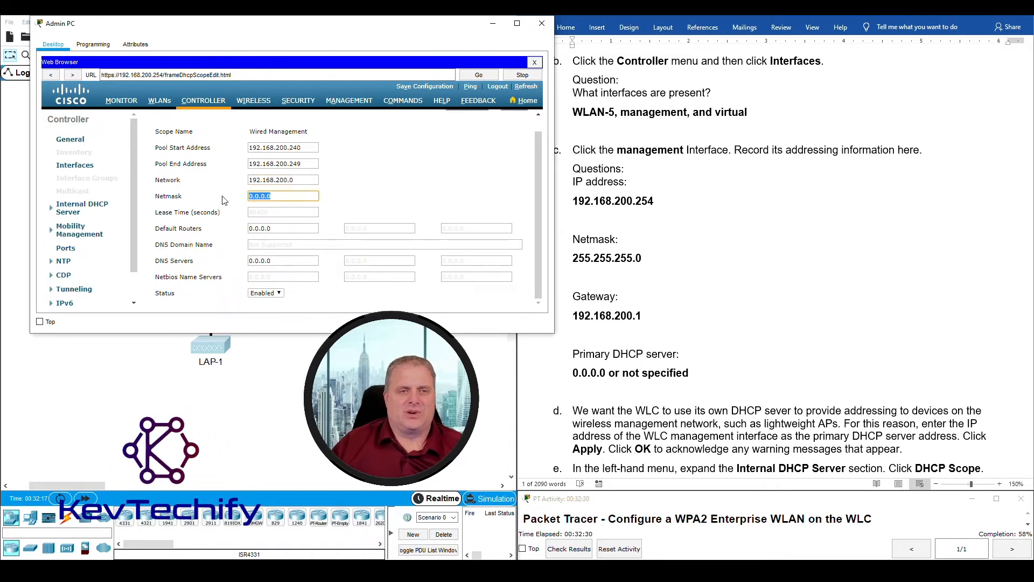
text(255.255.255)
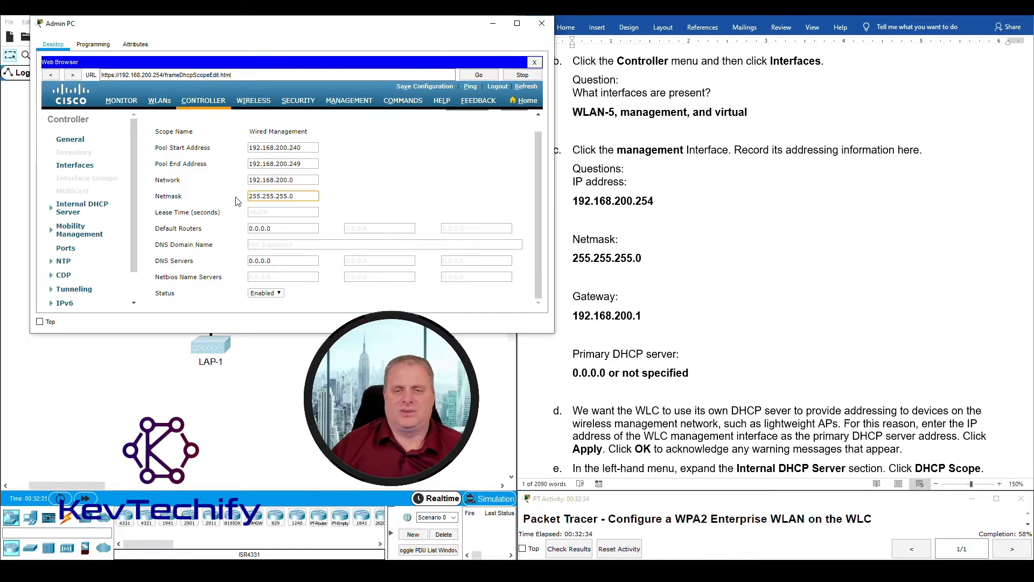
- Find the gateway in the lab sheet and set Default Routers to 192.168.200.1
scroll(722, 361, down, 10)
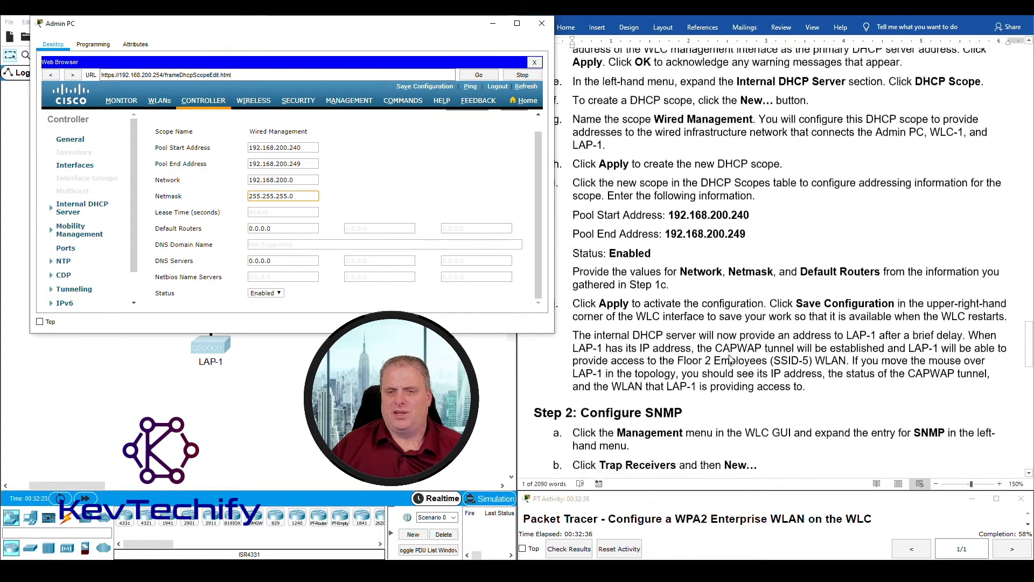
scroll(731, 356, down, 15)
scroll(733, 350, up, 8)
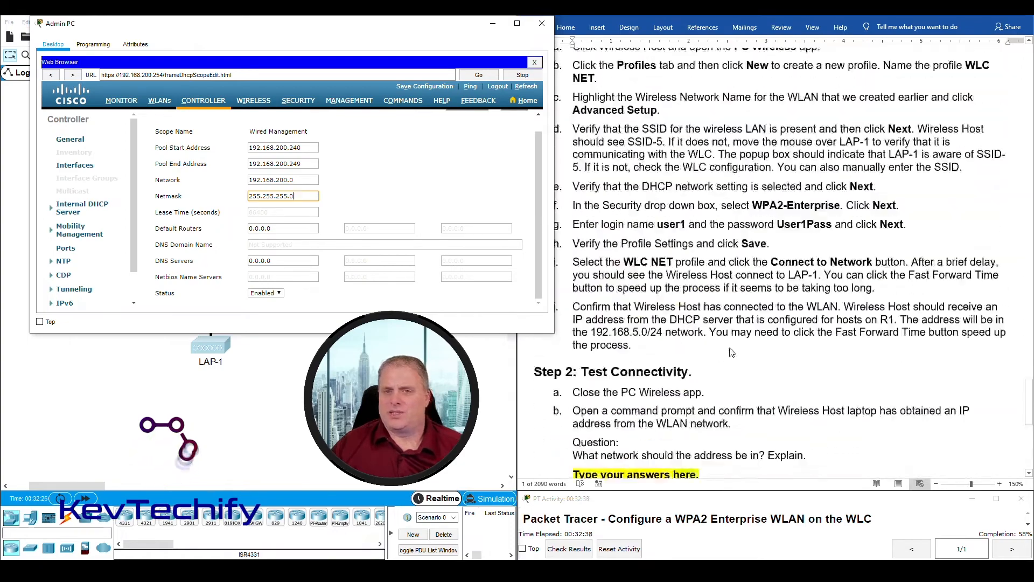
scroll(732, 350, up, 4)
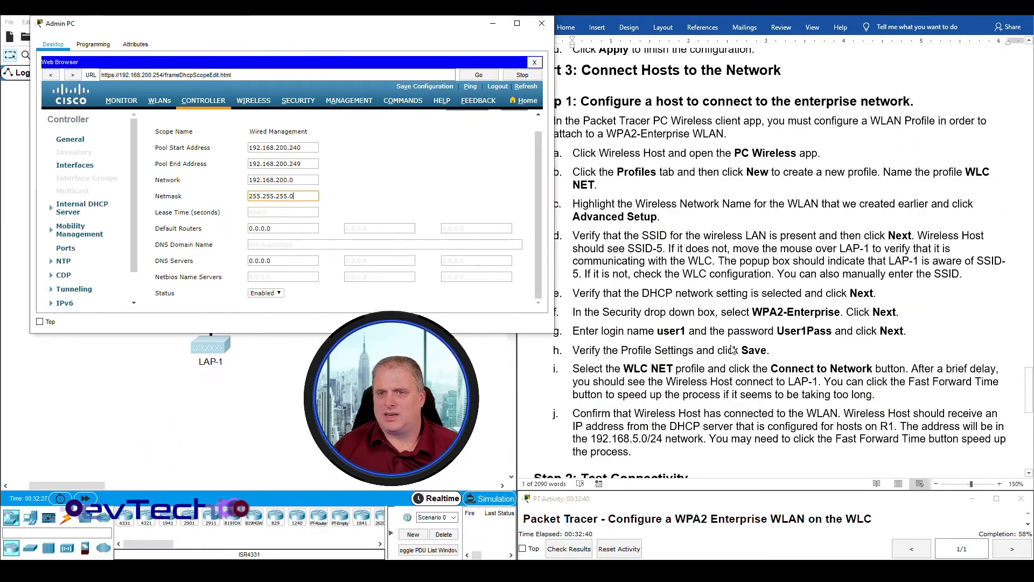
scroll(732, 349, up, 5)
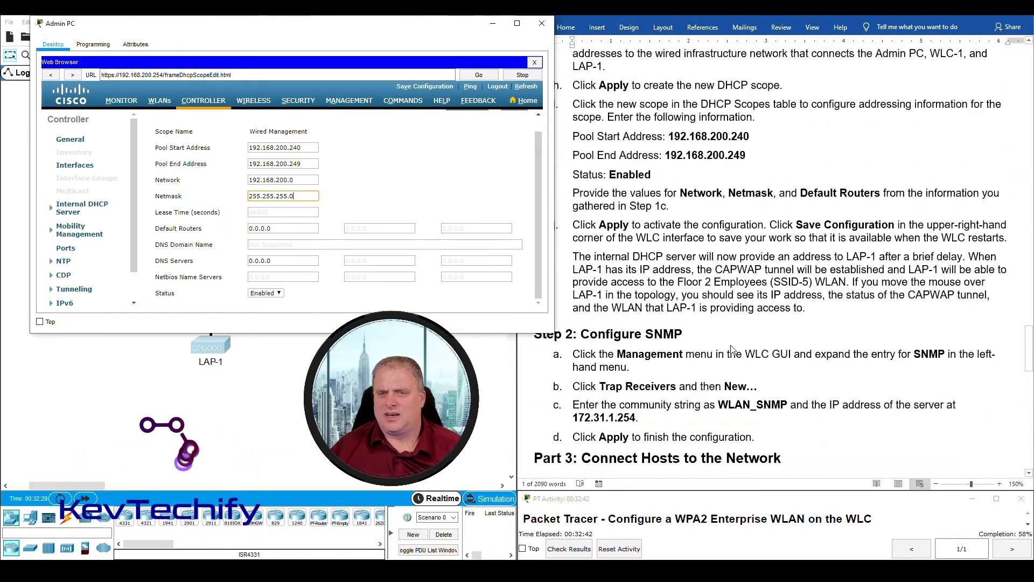
scroll(814, 204, up, 12)
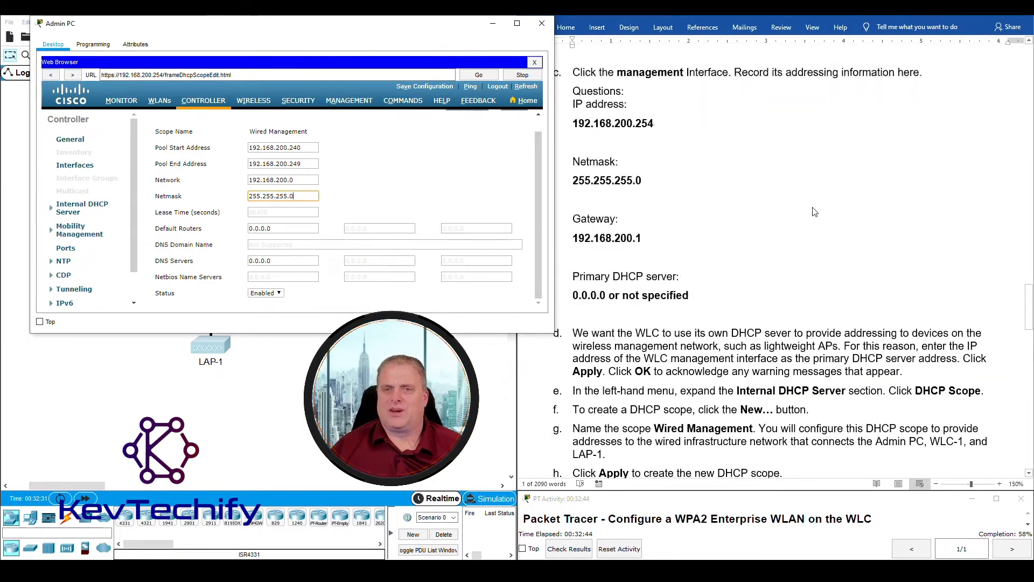
scroll(813, 212, down, 3)
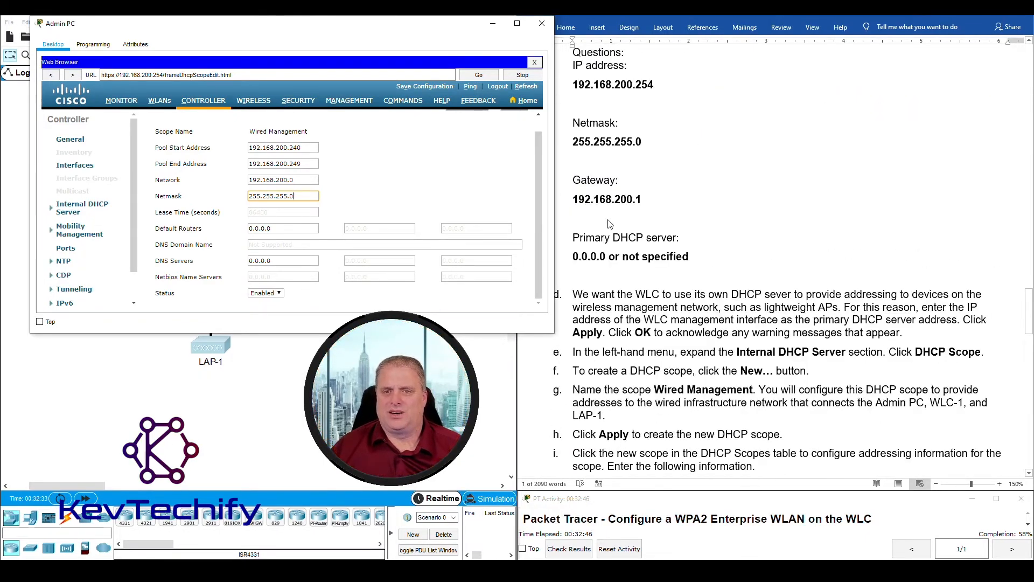
click(574, 200)
drag(576, 199, 639, 196)
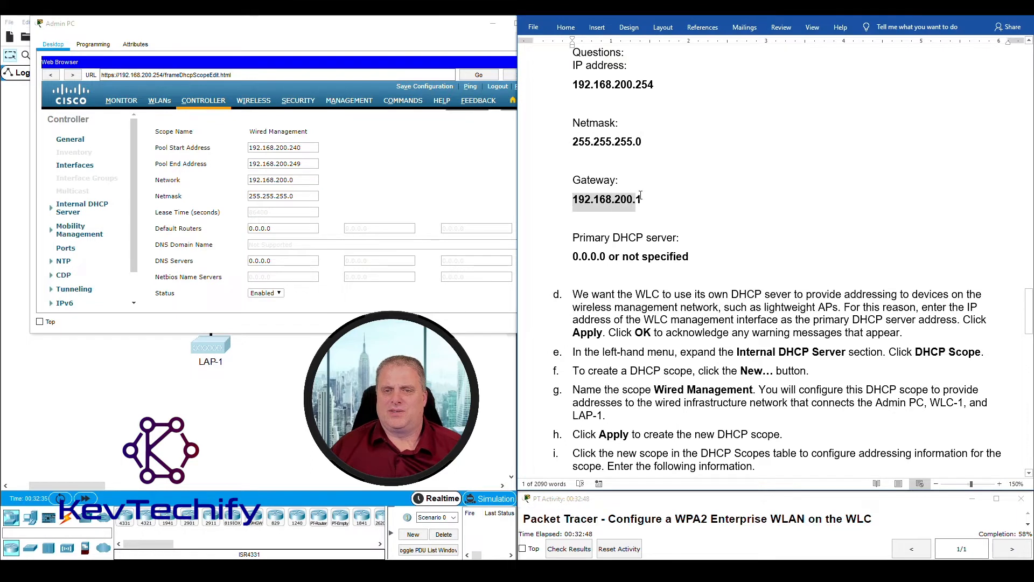
click(275, 228)
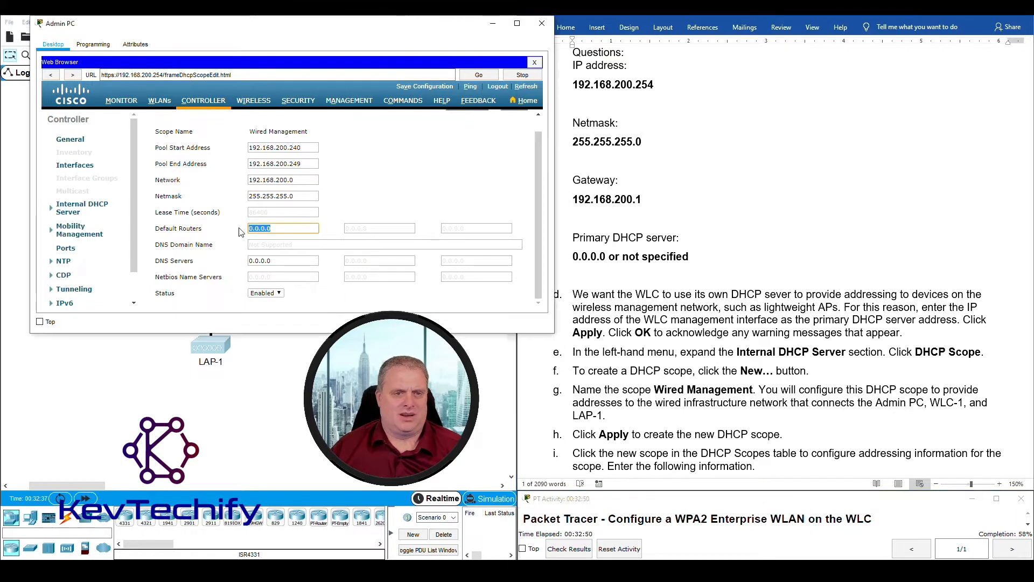
text(192.168.200.1)
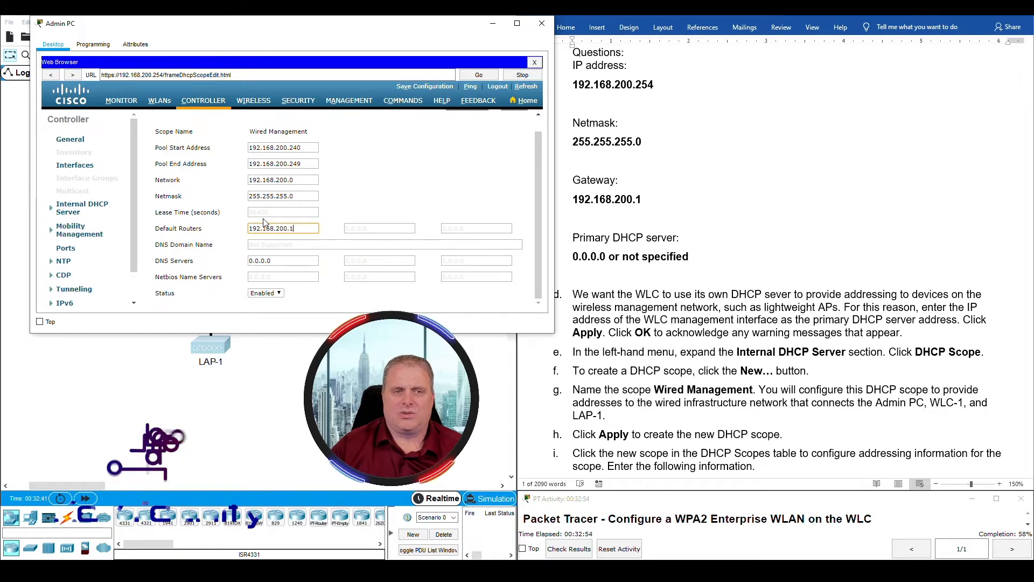
- Check the form against the lab sheet's Network, Netmask and Default Routers requirement
scroll(819, 304, down, 4)
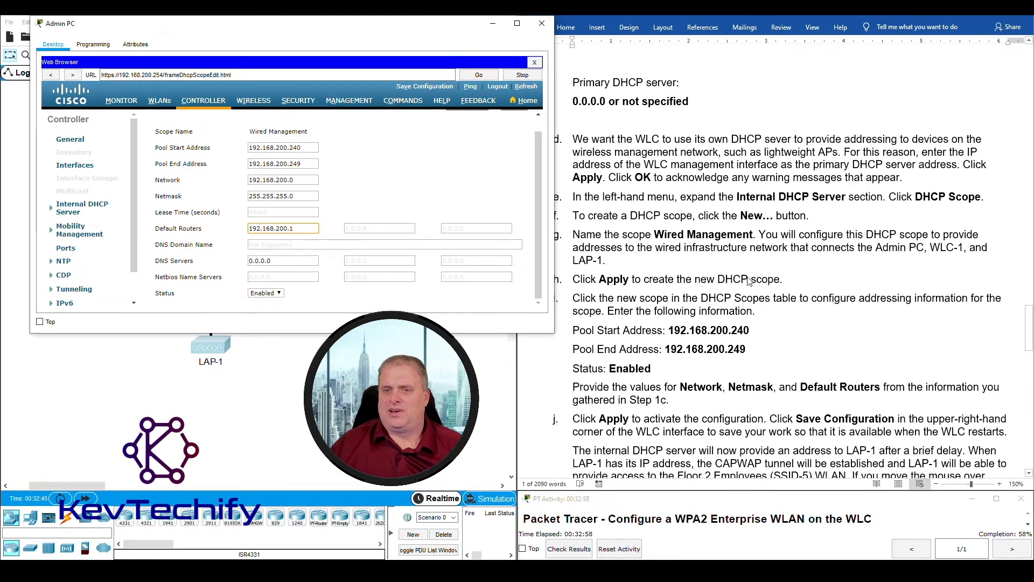
scroll(760, 291, down, 3)
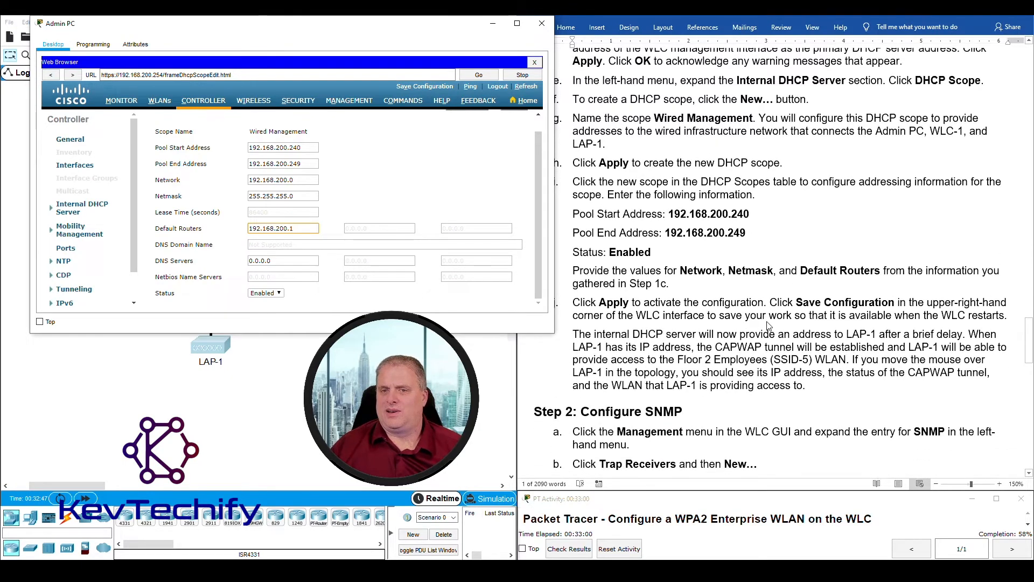
scroll(769, 326, down, 5)
scroll(808, 269, up, 5)
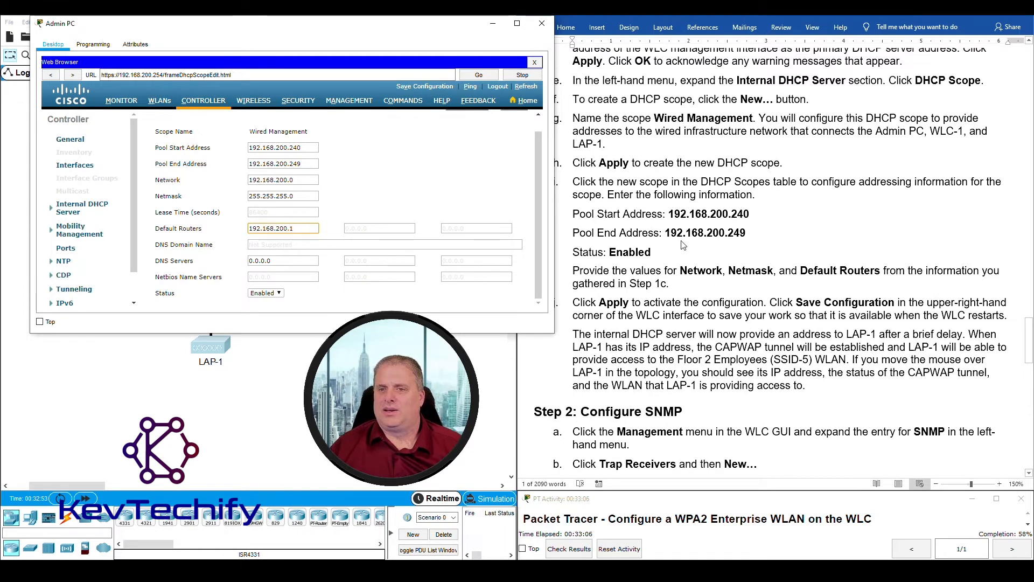
click(677, 277)
drag(573, 272, 673, 284)
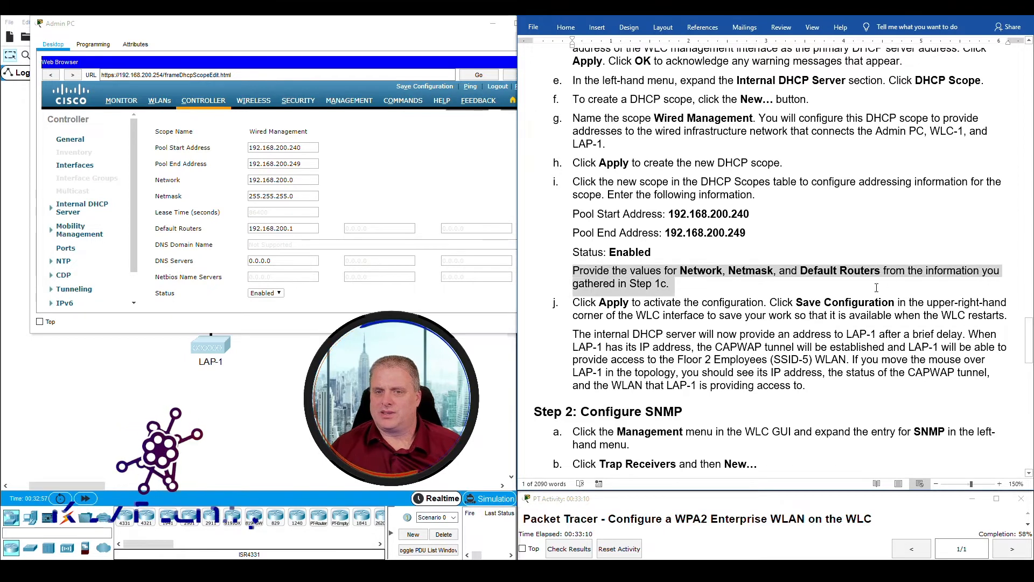
click(673, 291)
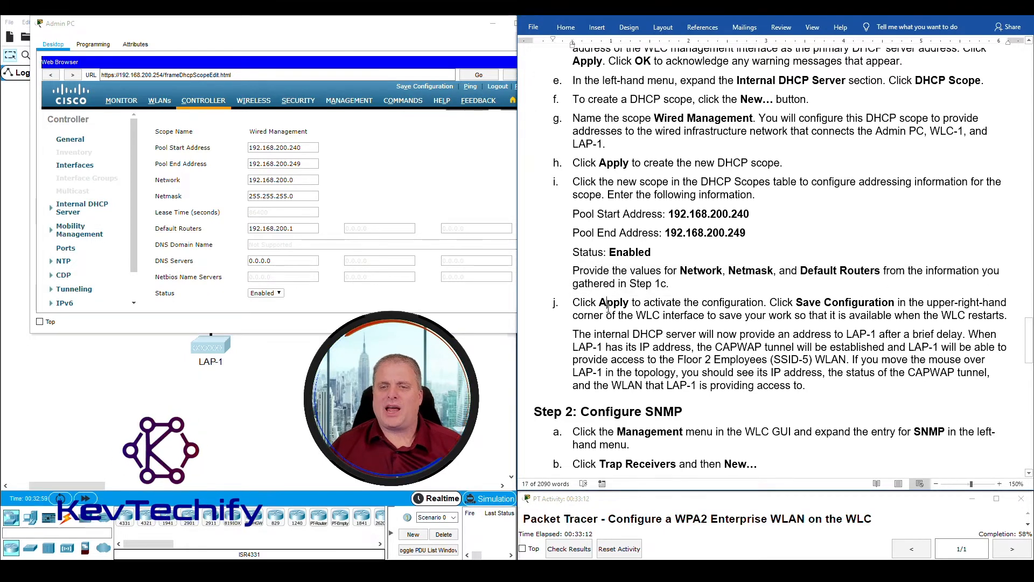
click(466, 308)
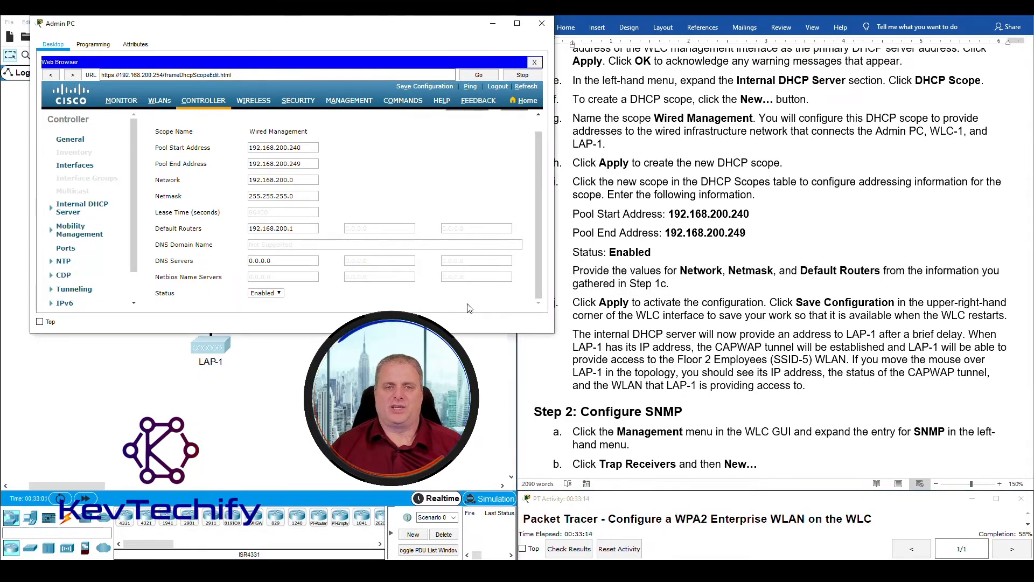
drag(539, 249, 529, 137)
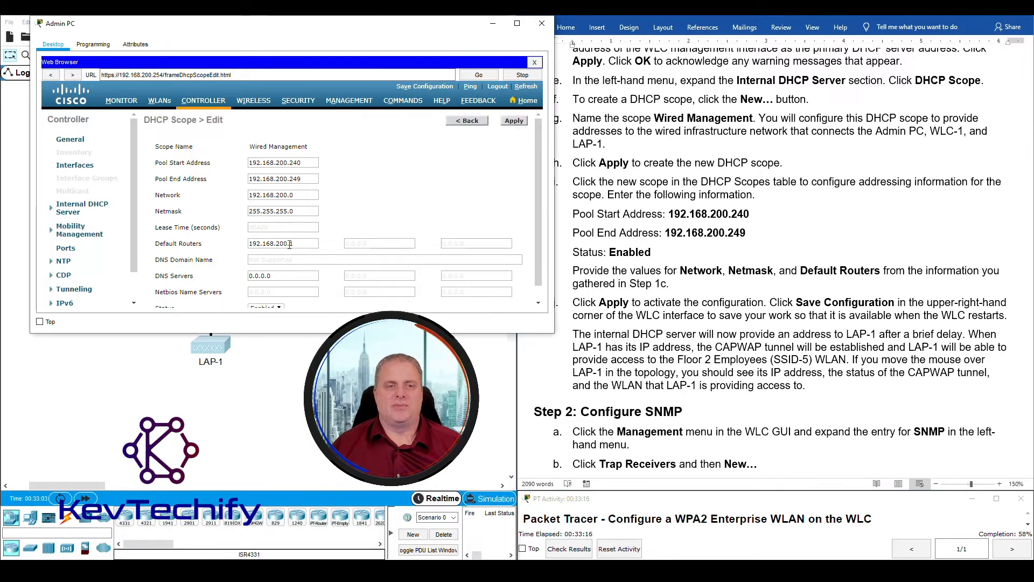
- Apply the scope and confirm Wired Management lists pool 192.168.200.240 - 192.168.200.249
click(514, 121)
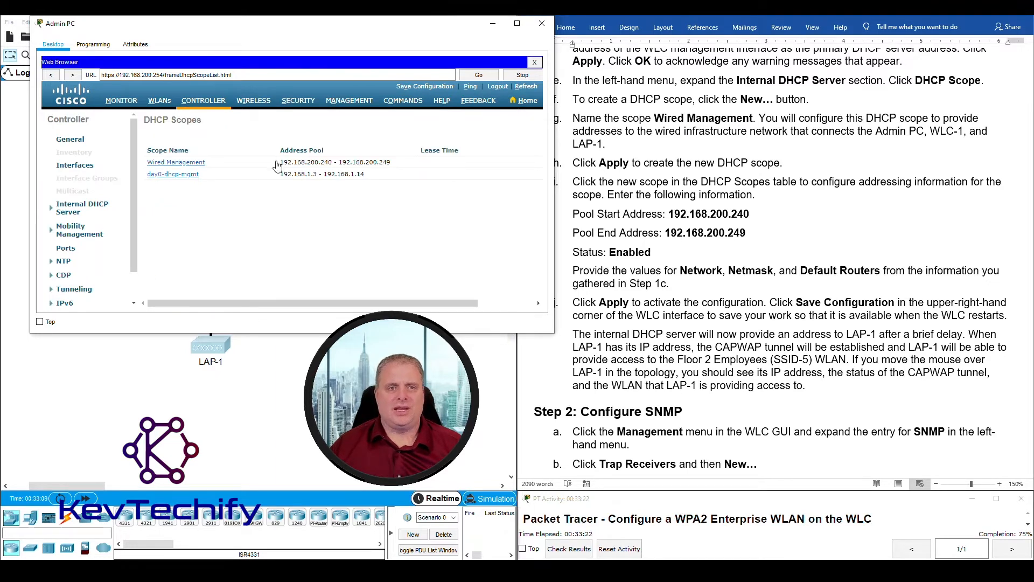
drag(277, 164, 394, 160)
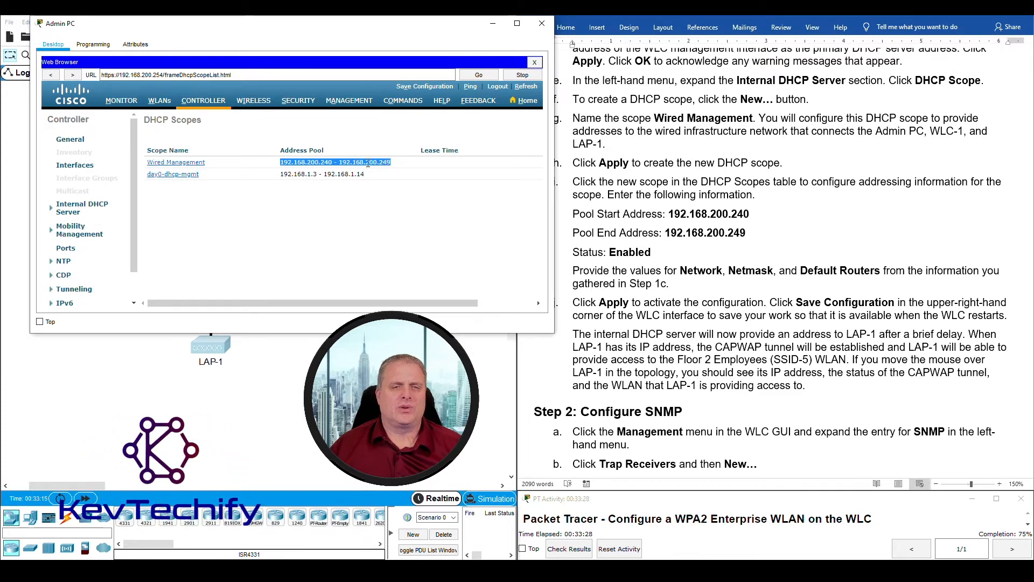
click(376, 160)
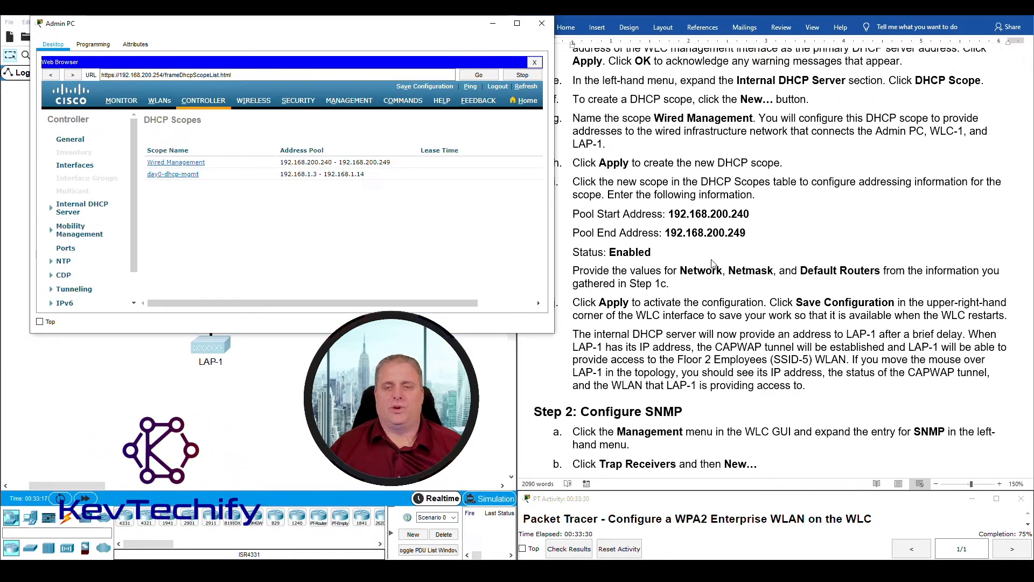
scroll(702, 306, down, 1)
click(702, 272)
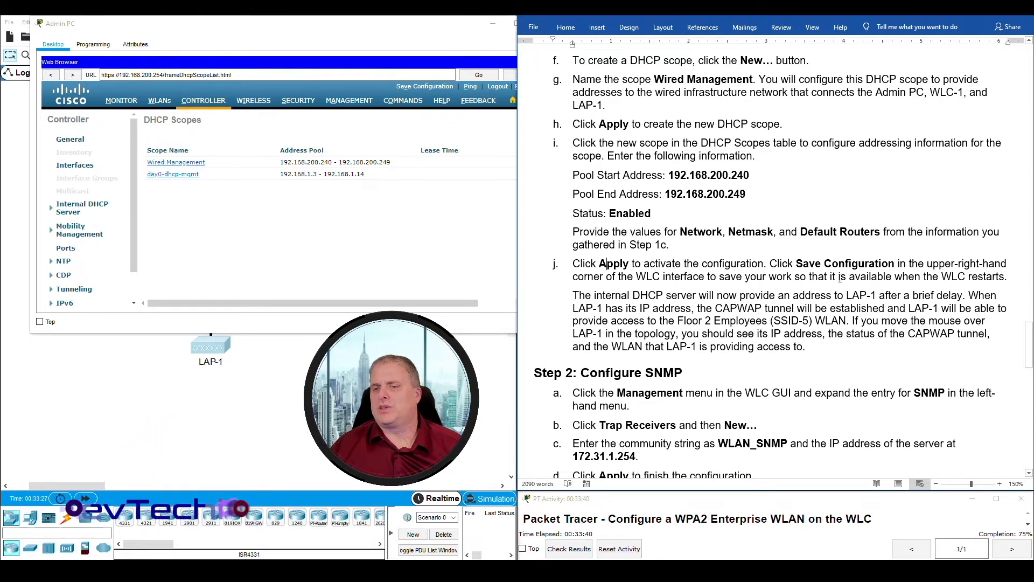
drag(942, 276, 1003, 276)
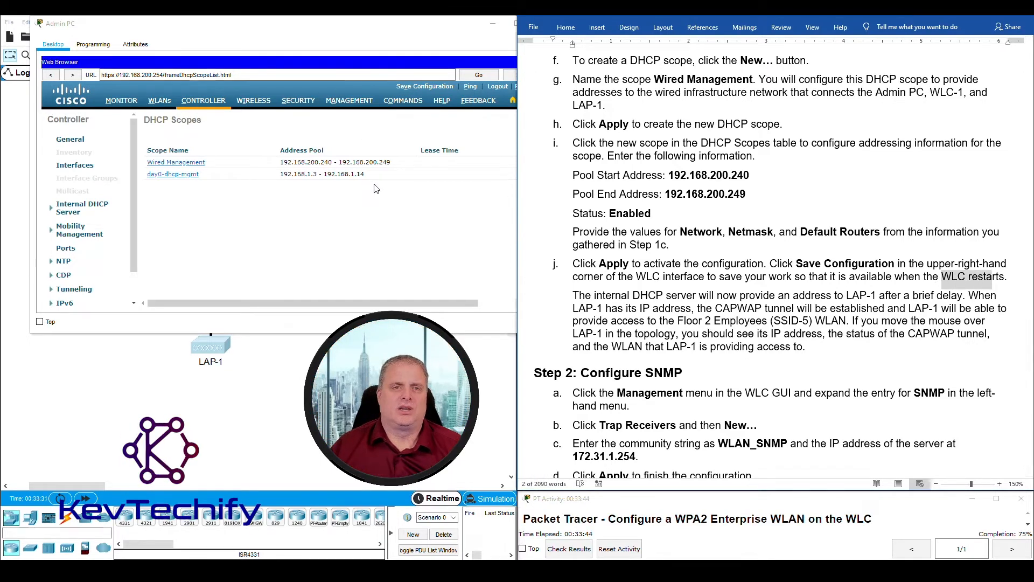
click(388, 221)
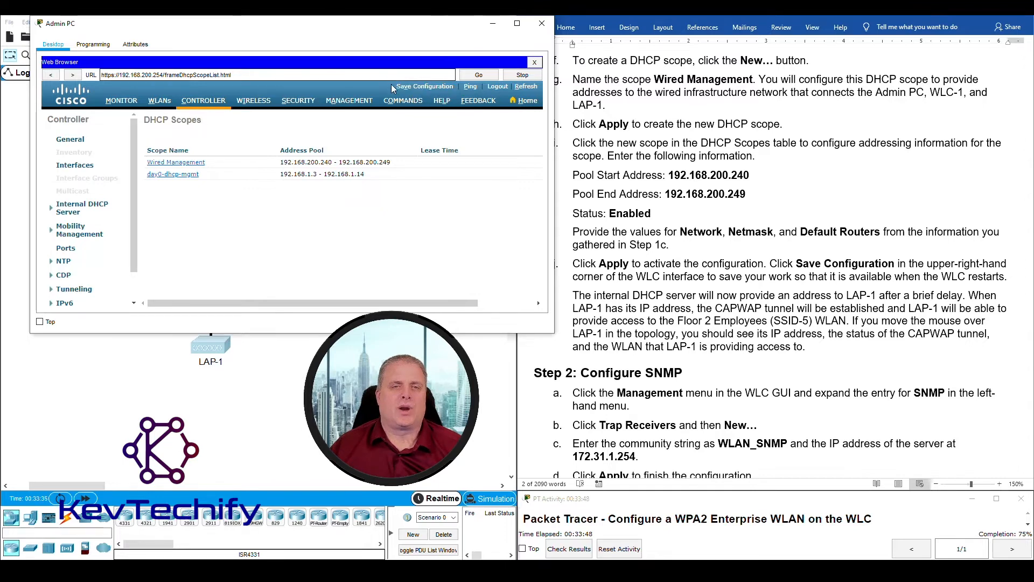
- Save the WLC-1 configuration to flash, confirming and dismissing the success alert
click(431, 85)
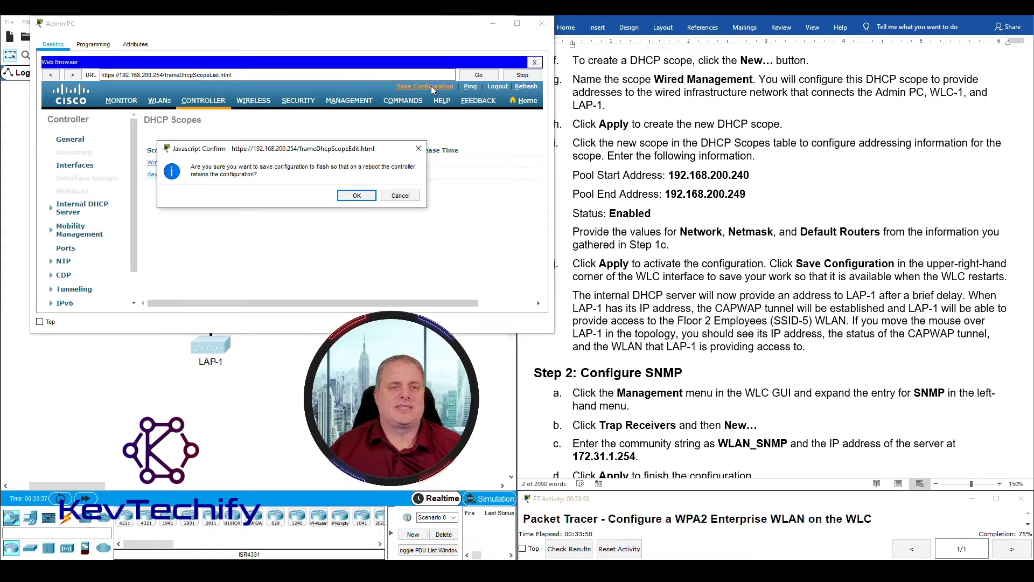
click(351, 195)
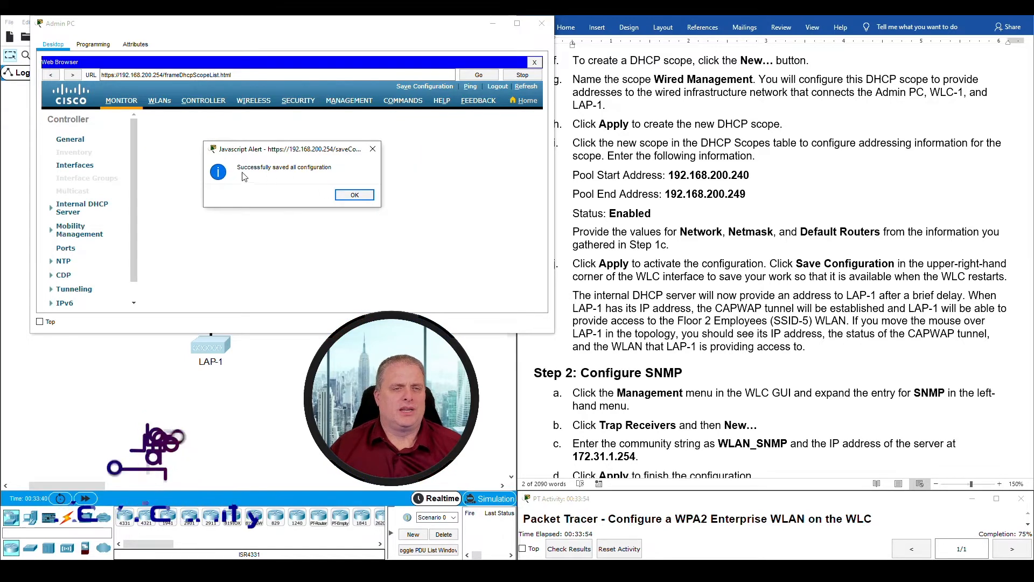
click(354, 194)
click(575, 295)
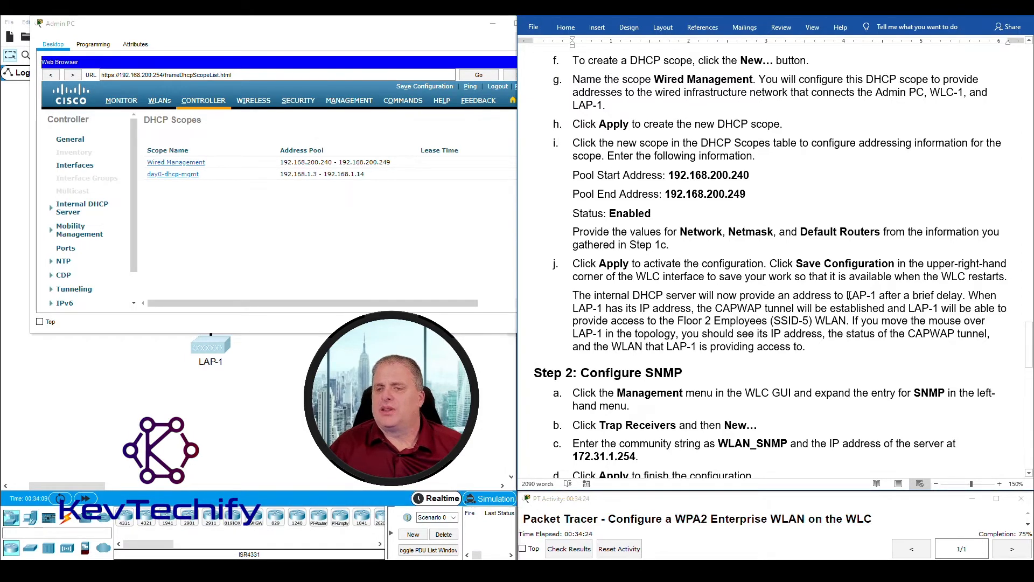
drag(847, 295, 878, 296)
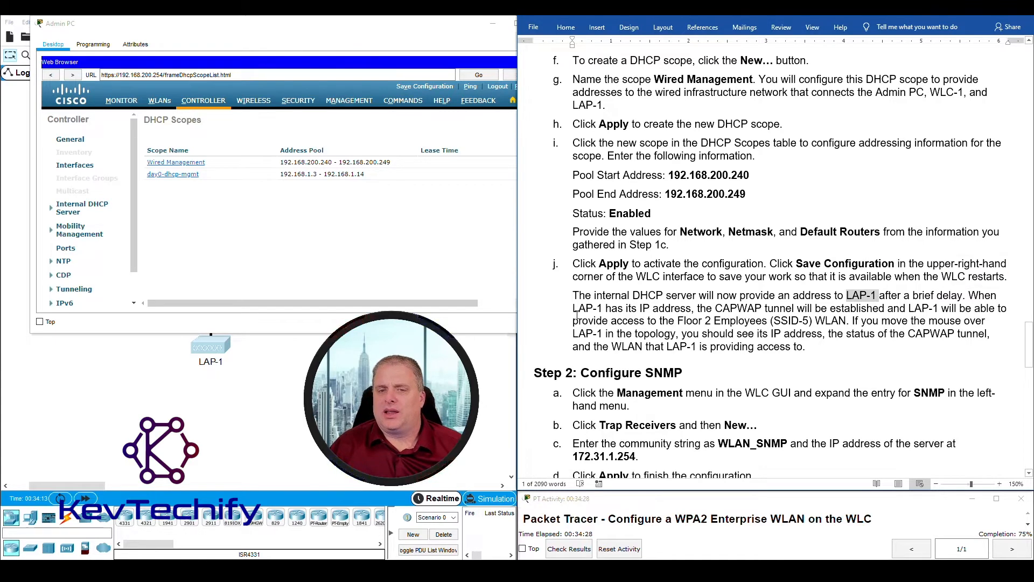
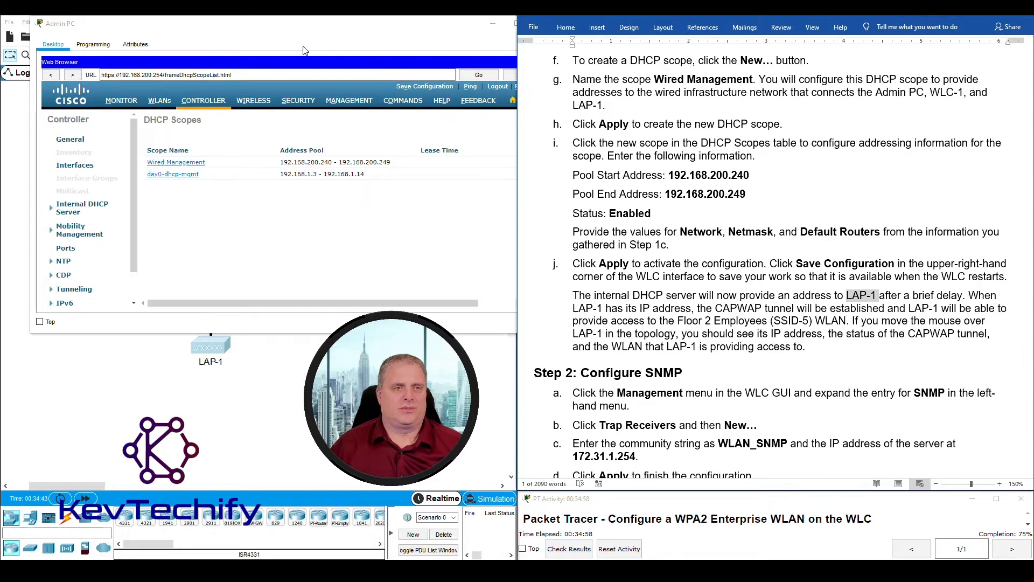
- Minimize the Admin PC window and check LAP-1's CAPWAP status in the topology
click(307, 30)
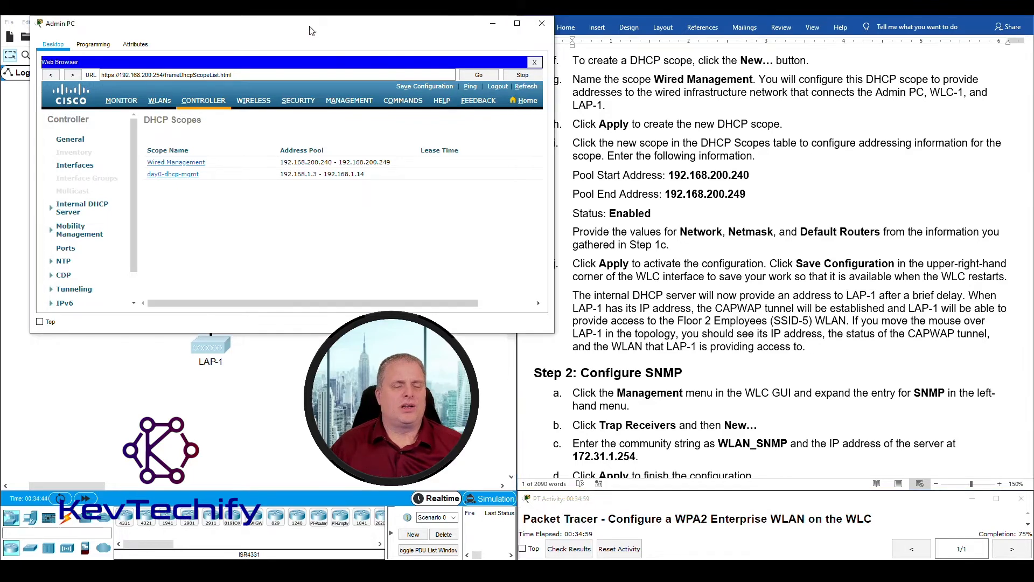
click(493, 25)
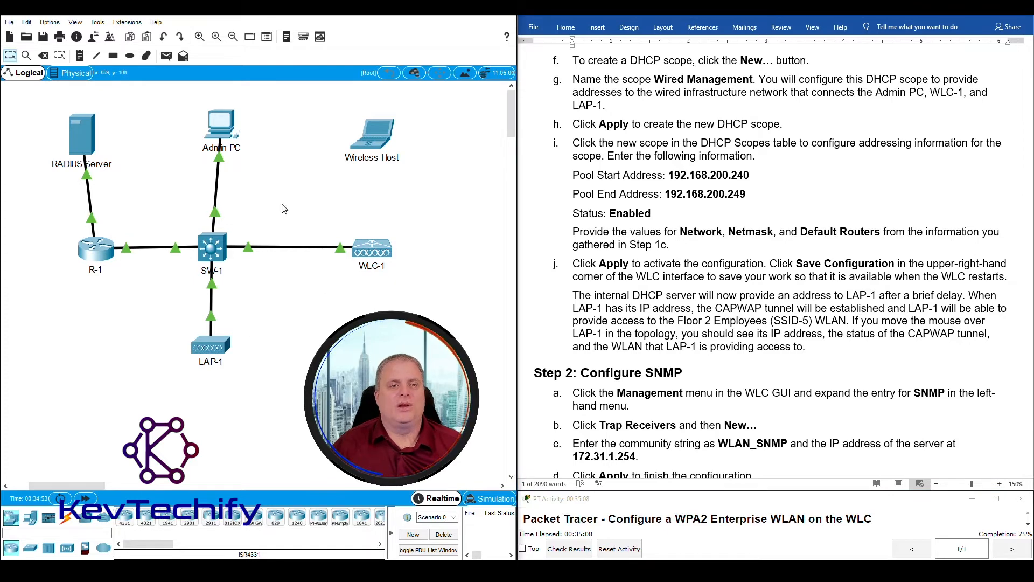
mouse_move(205, 348)
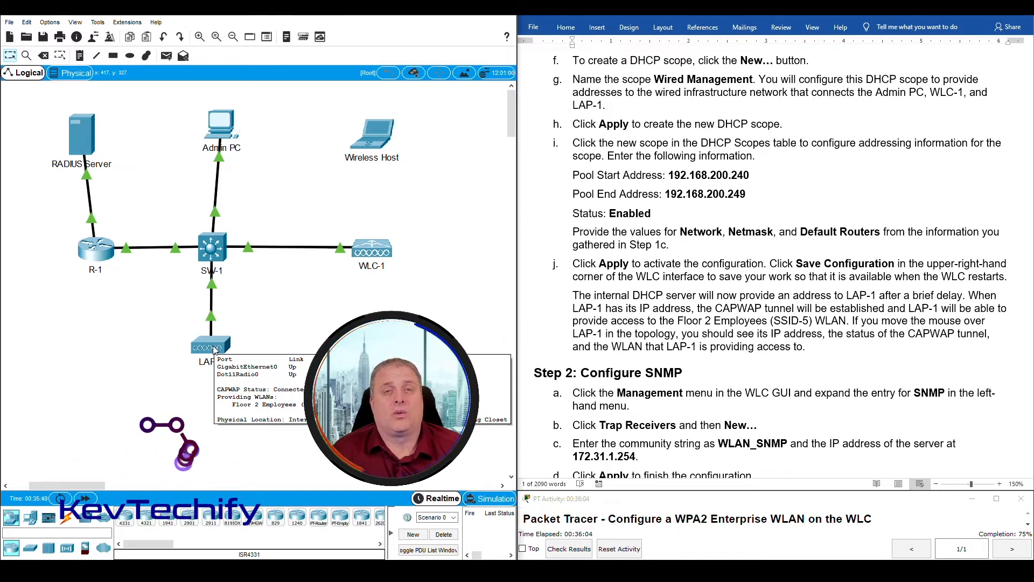
- Try opening WLC-1 and dismiss the 'All tabs are in Hide mode' error
drag(847, 296, 878, 295)
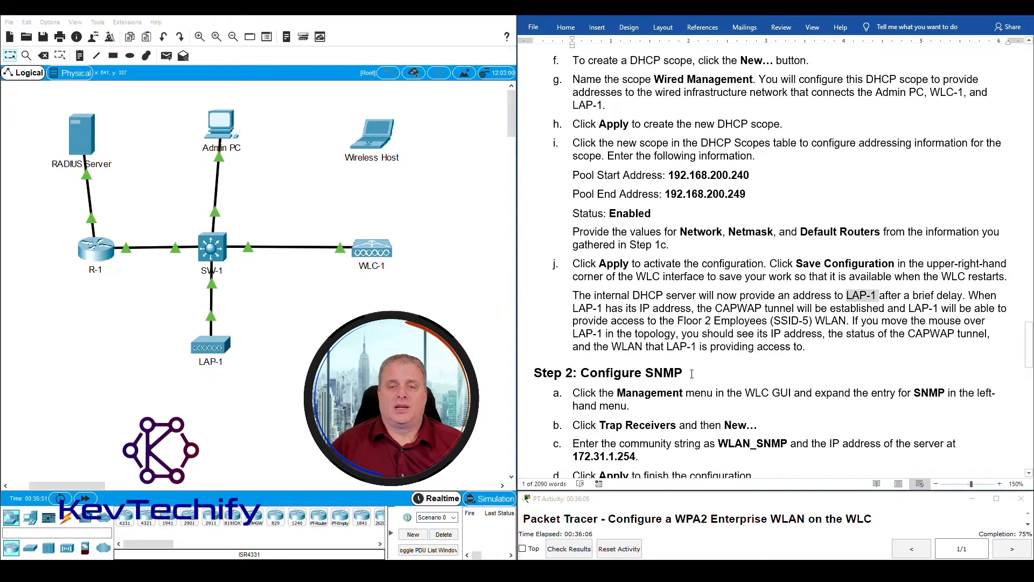
scroll(698, 369, down, 4)
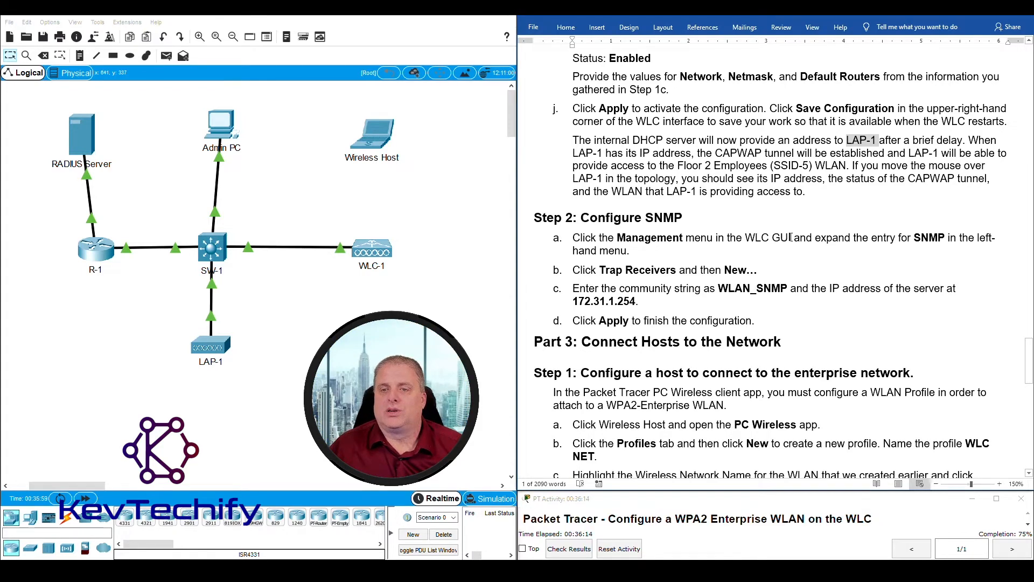
click(378, 257)
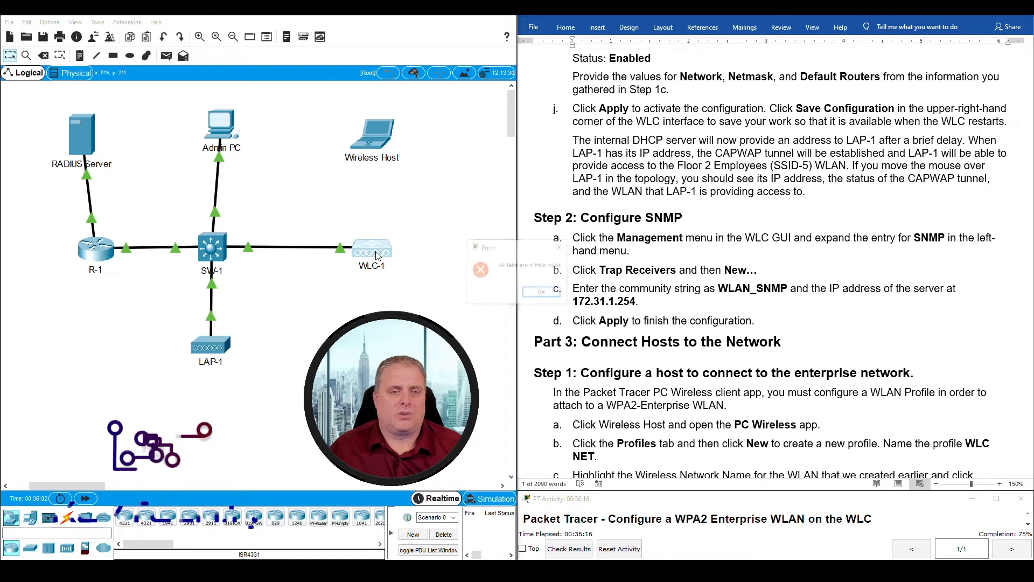
click(541, 293)
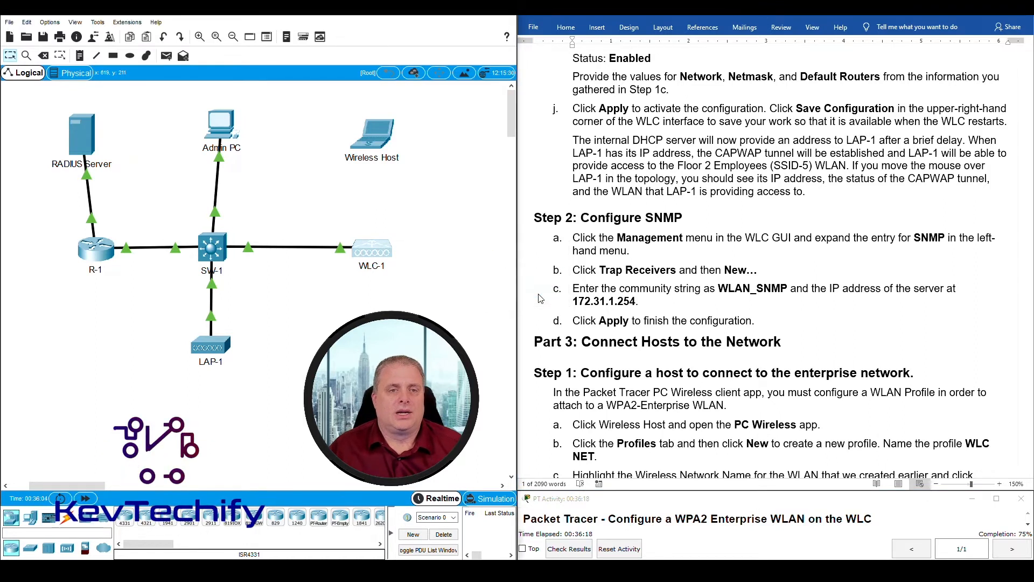
- In the Admin PC browser, start a new entry under WLC Management > SNMP > Trap Receivers
click(227, 131)
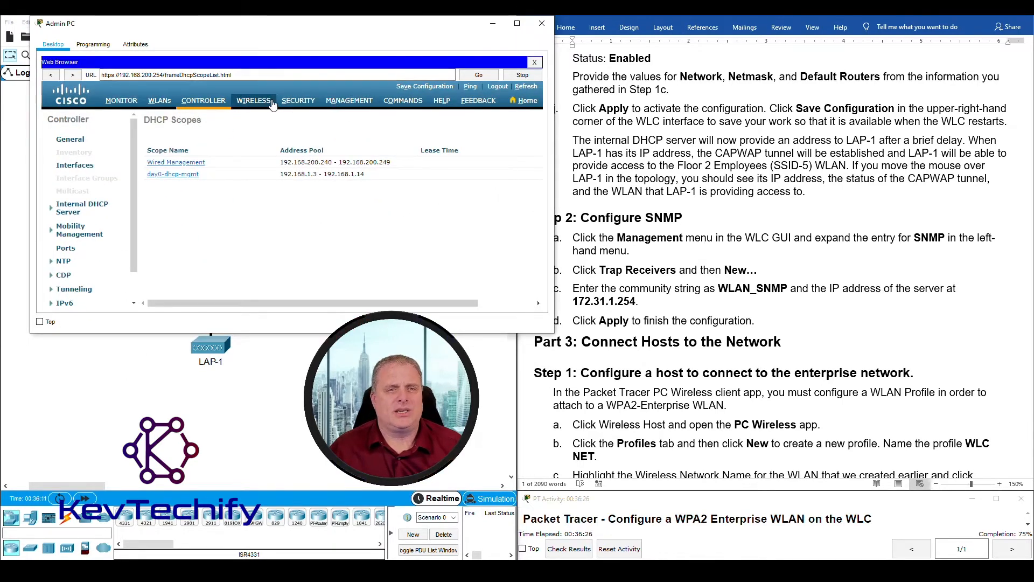
click(349, 101)
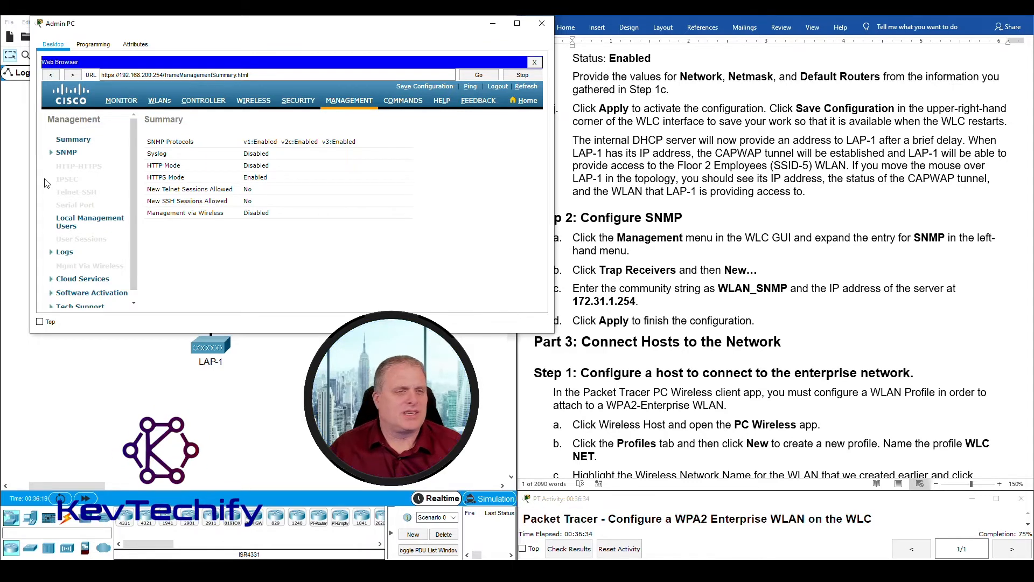
click(66, 153)
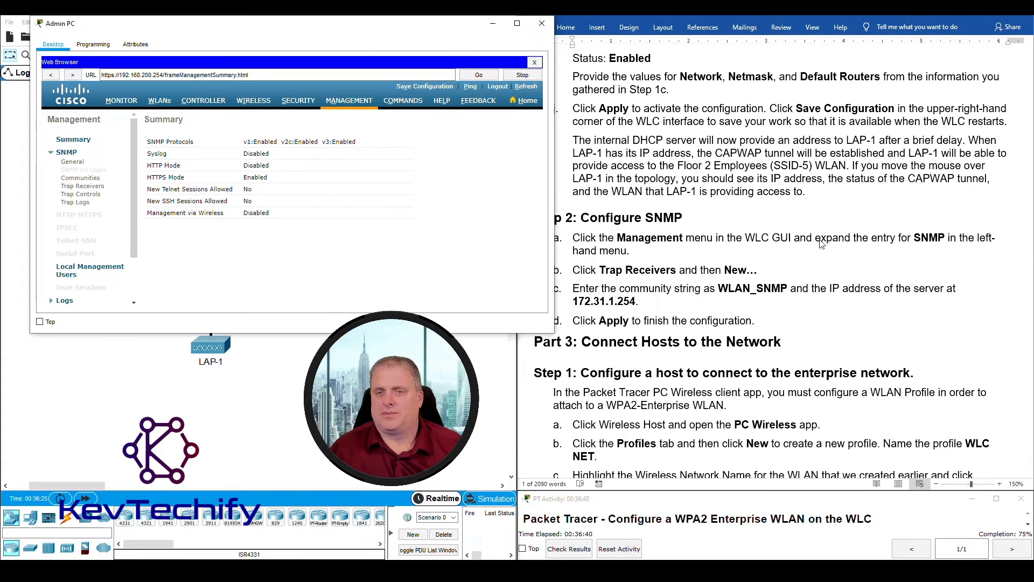
click(597, 269)
drag(599, 269, 744, 275)
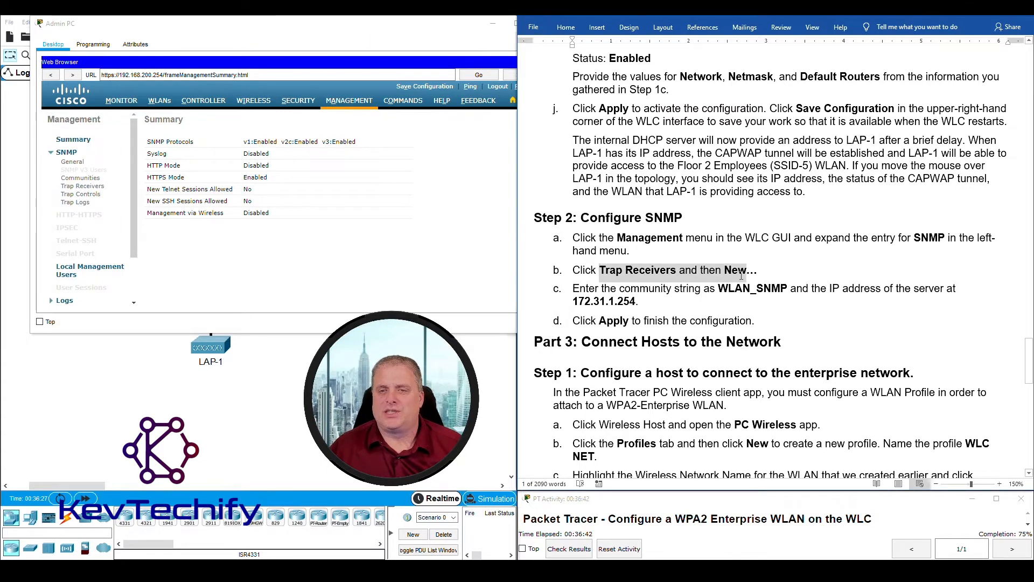
click(89, 187)
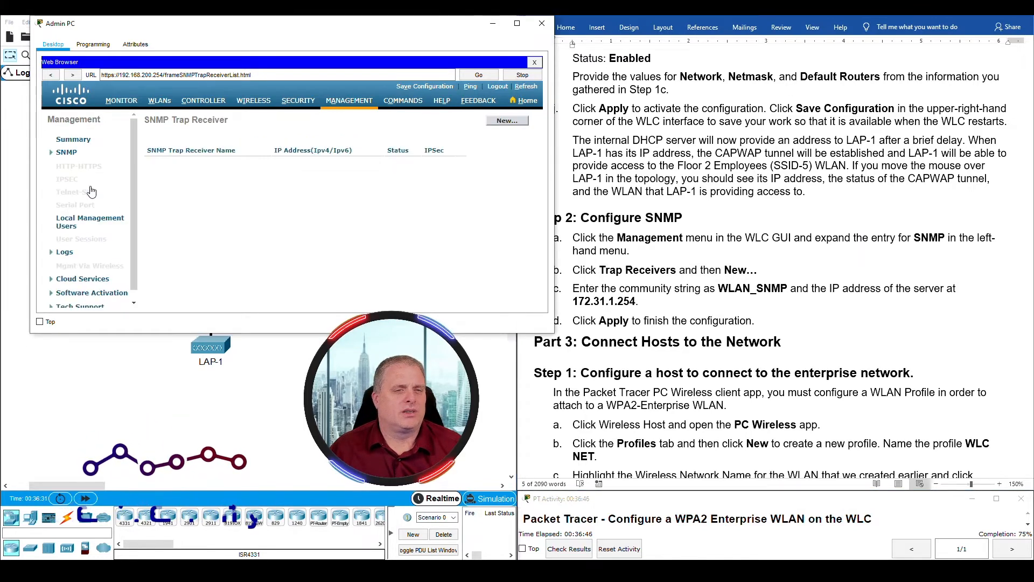
click(510, 121)
- Name the trap receiver WLAN_SNMP, checking the name against the lab sheet
click(684, 286)
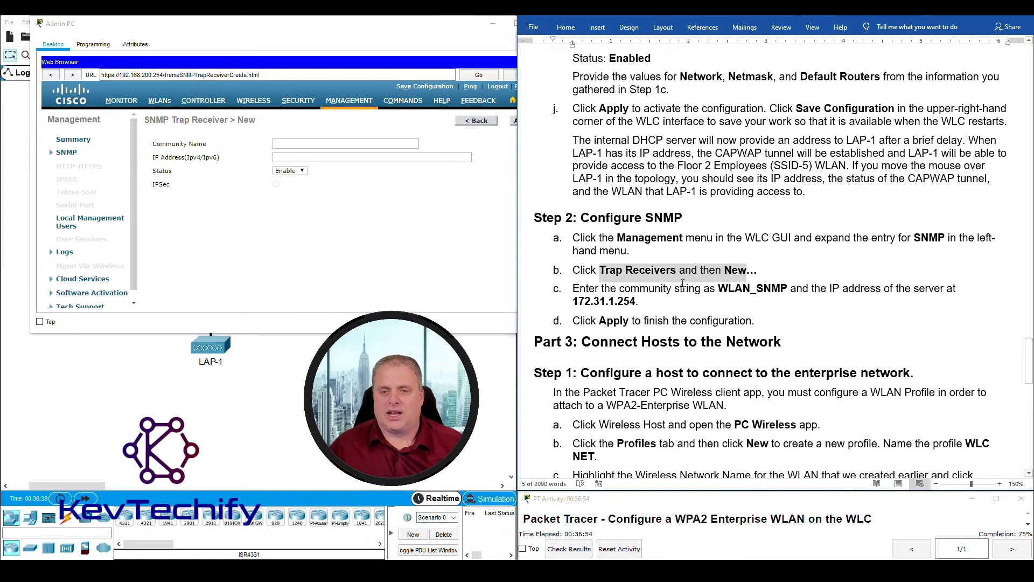
click(650, 291)
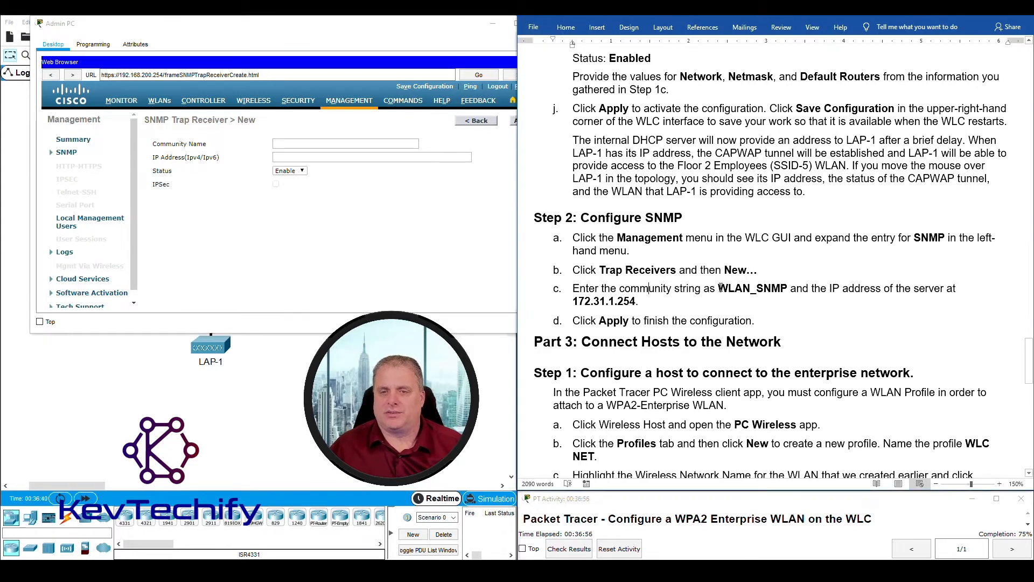
drag(720, 287, 778, 296)
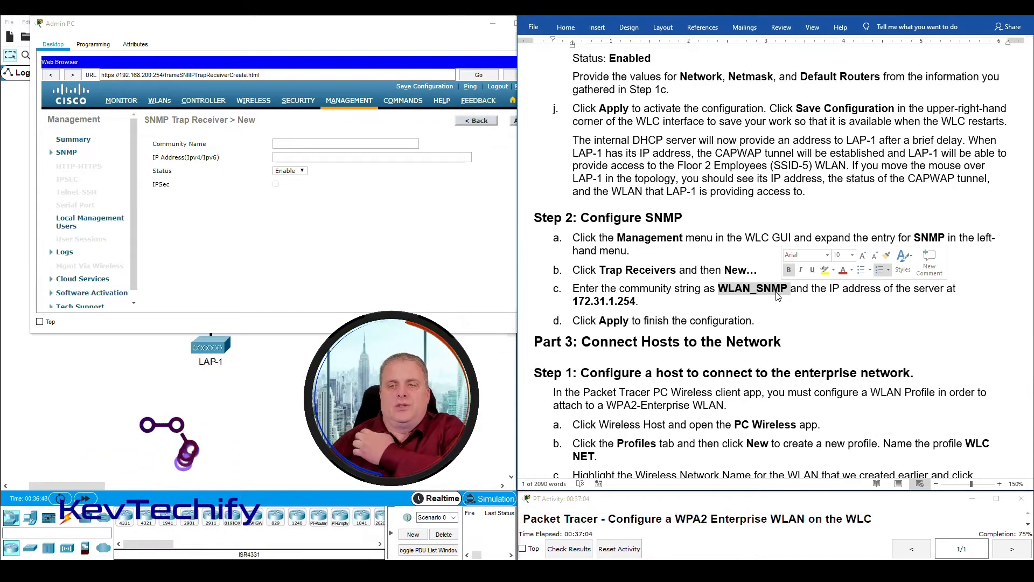
click(295, 143)
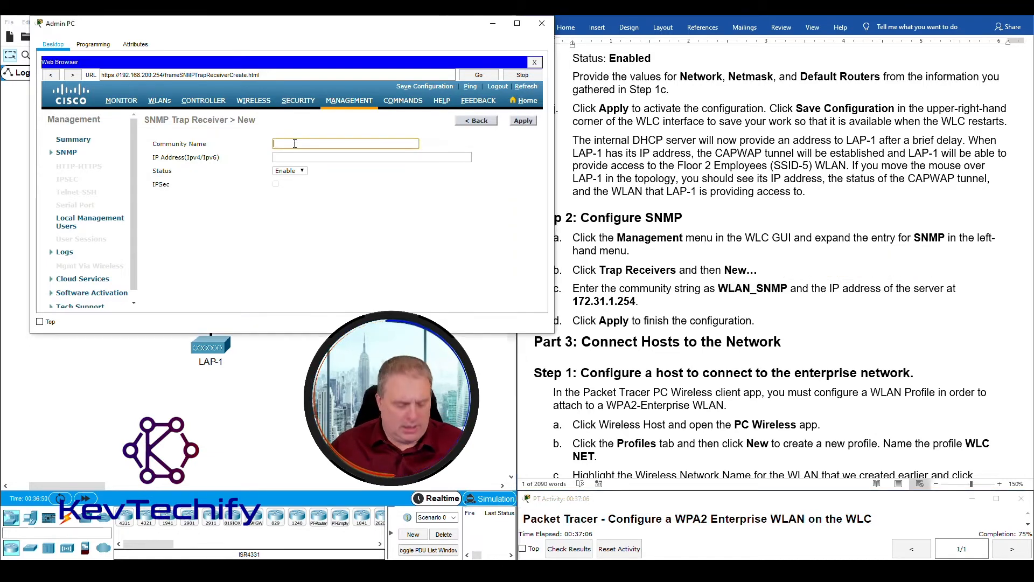
text(WLAN_SNMP)
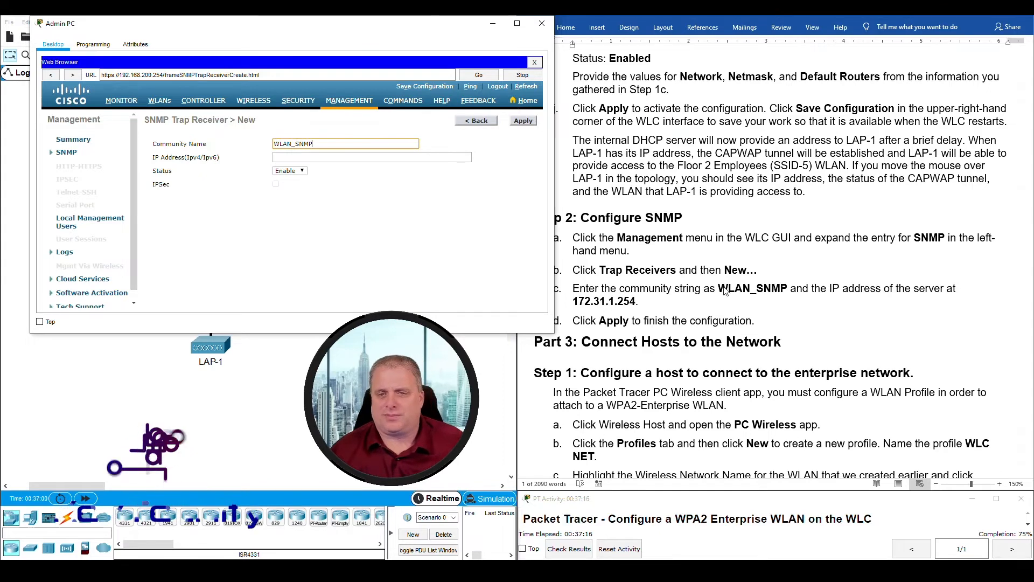
double_click(752, 288)
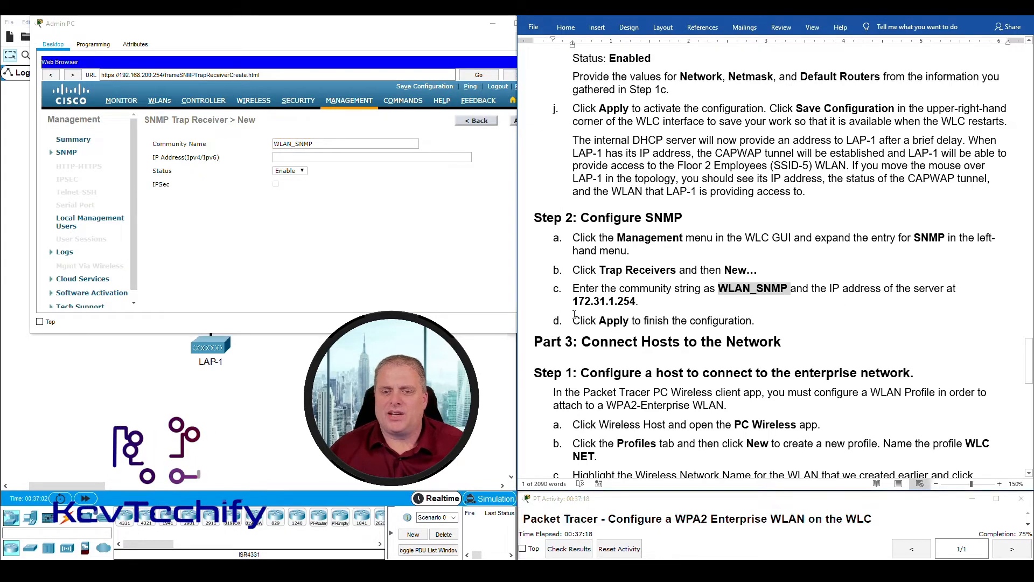
- Set the trap receiver IP address to 172.31.1.254 and apply it
click(394, 27)
drag(395, 28, 800, 43)
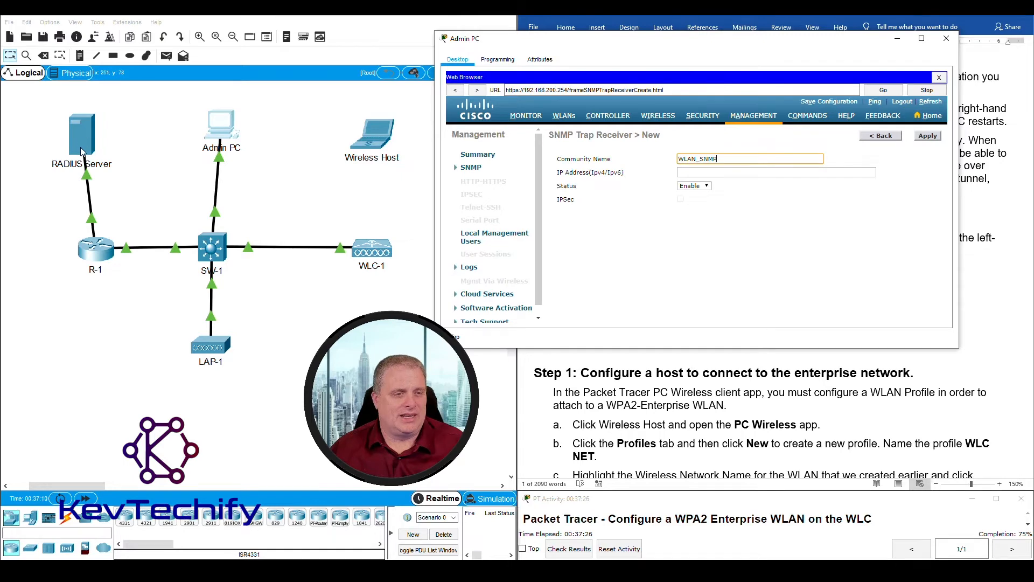
drag(625, 47, 214, 23)
click(290, 148)
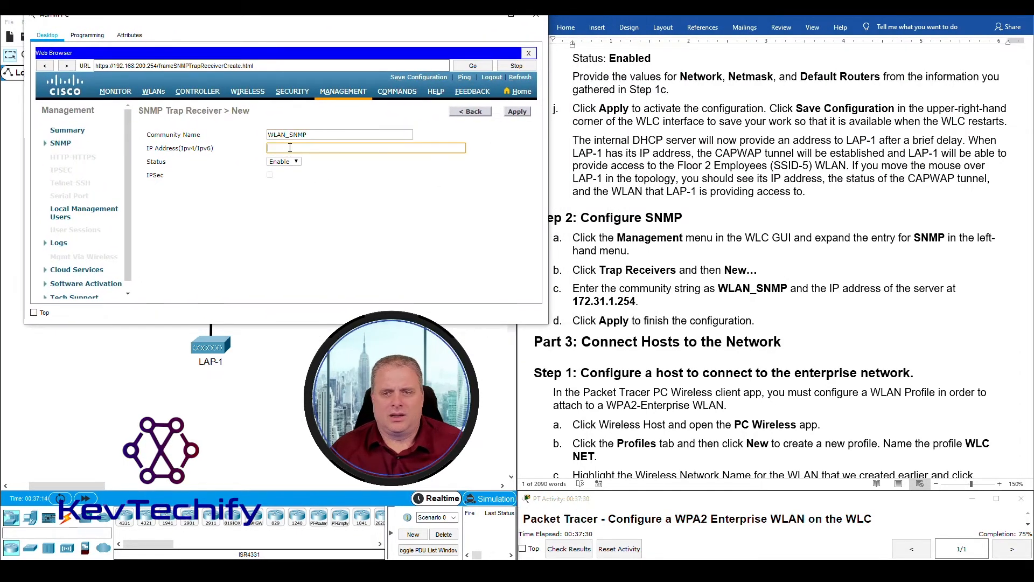
text(17)
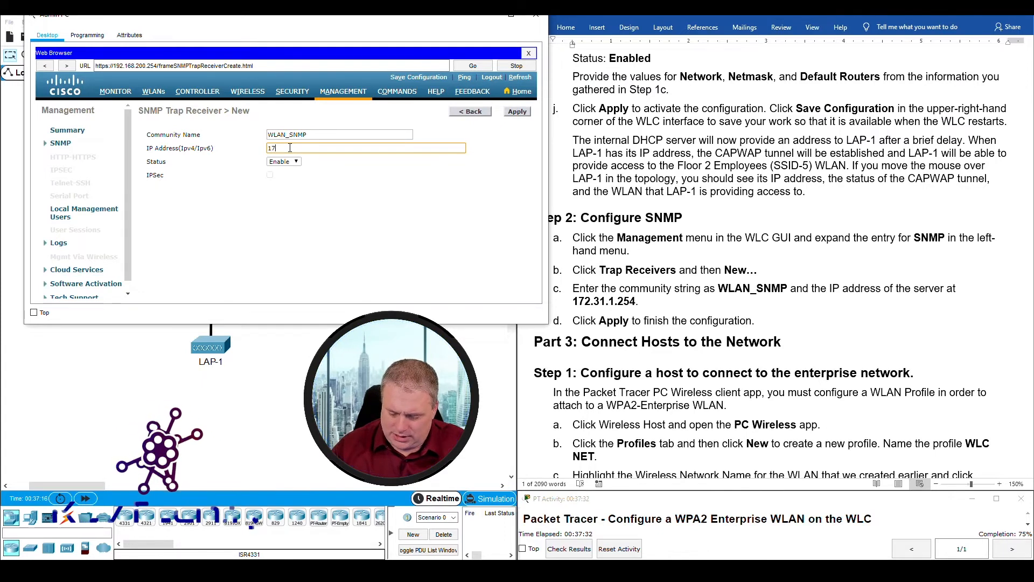
text(2.1)
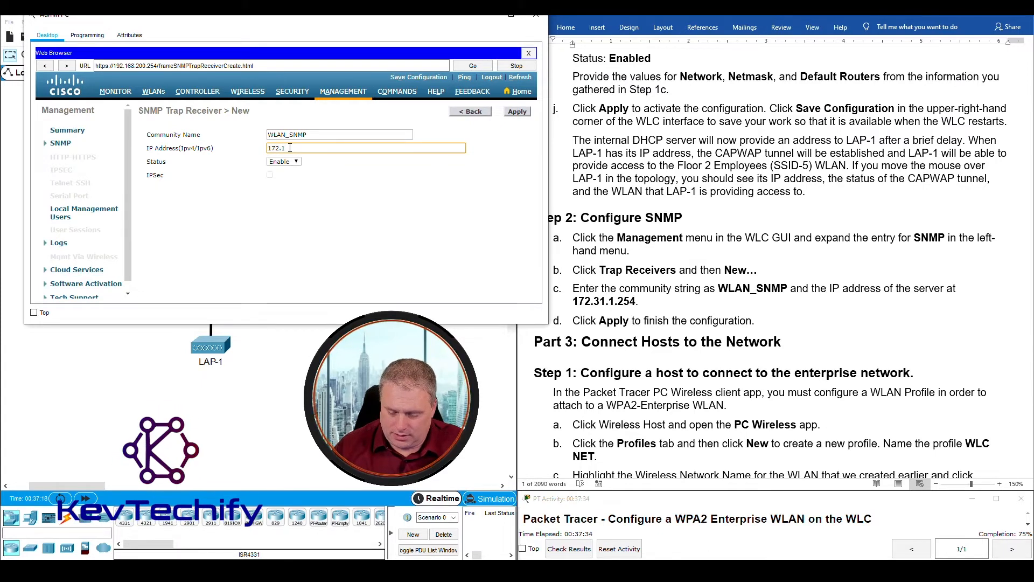
text(3.254)
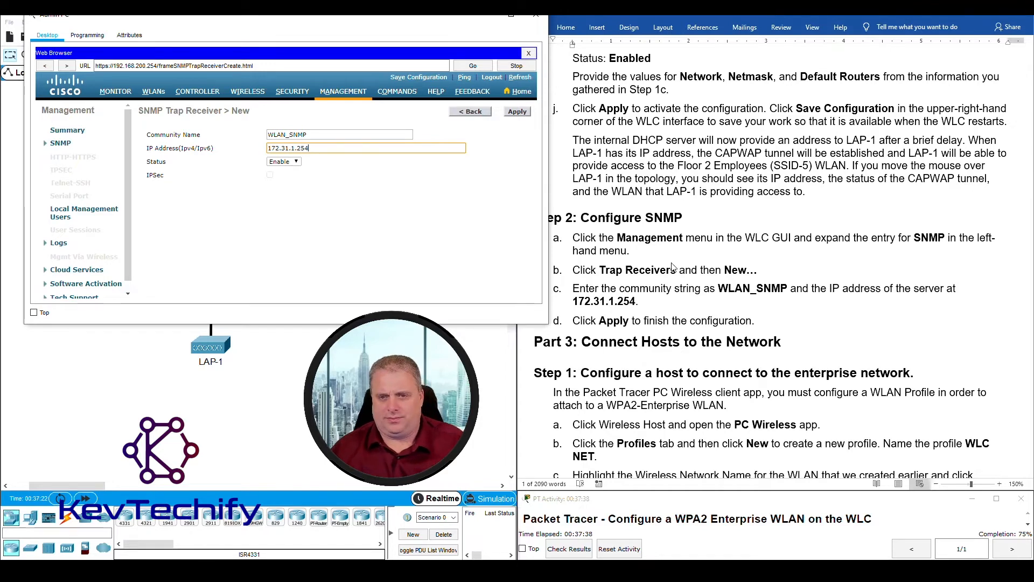
click(517, 113)
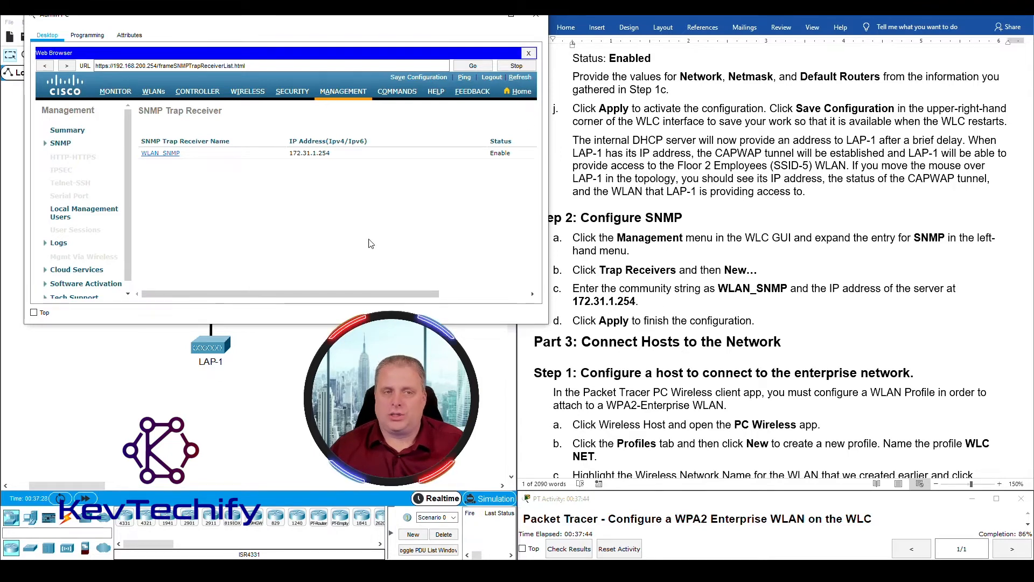
- Read the lab sheet's Part 3 WLAN Profile instruction, then close the Admin PC window
drag(321, 19, 728, 22)
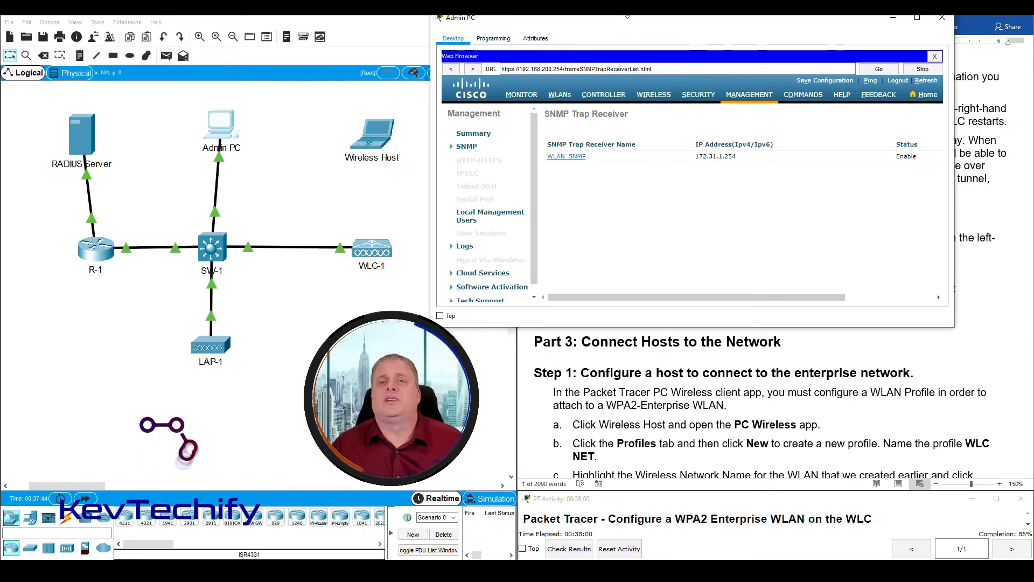
drag(633, 22, 213, 16)
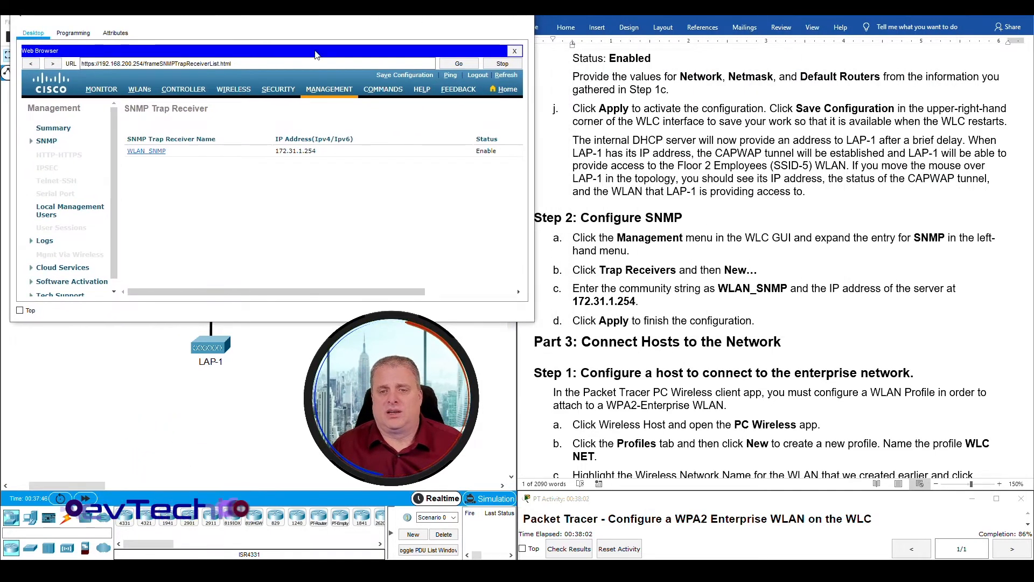
click(617, 325)
scroll(691, 182, down, 5)
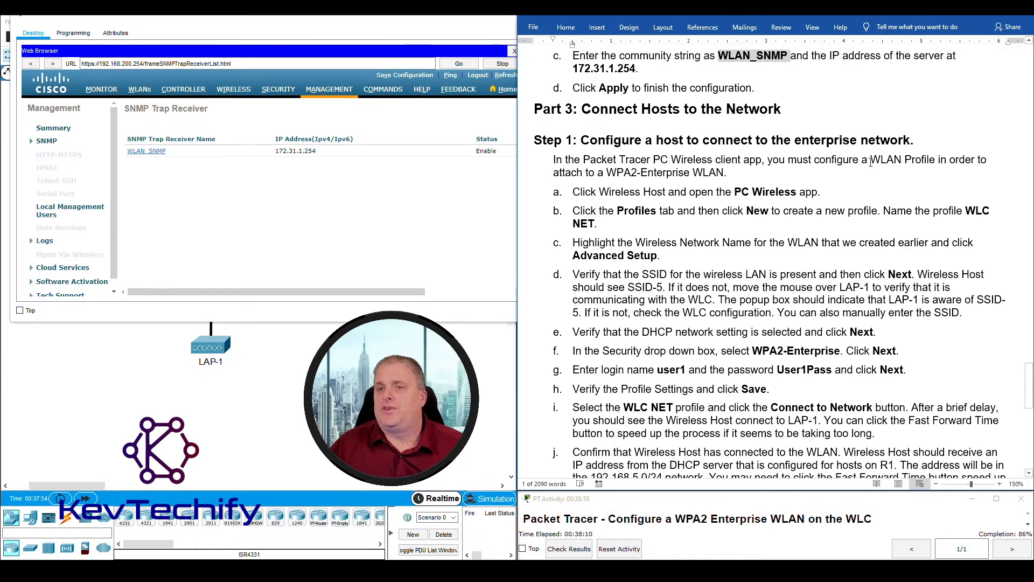
drag(872, 159, 724, 173)
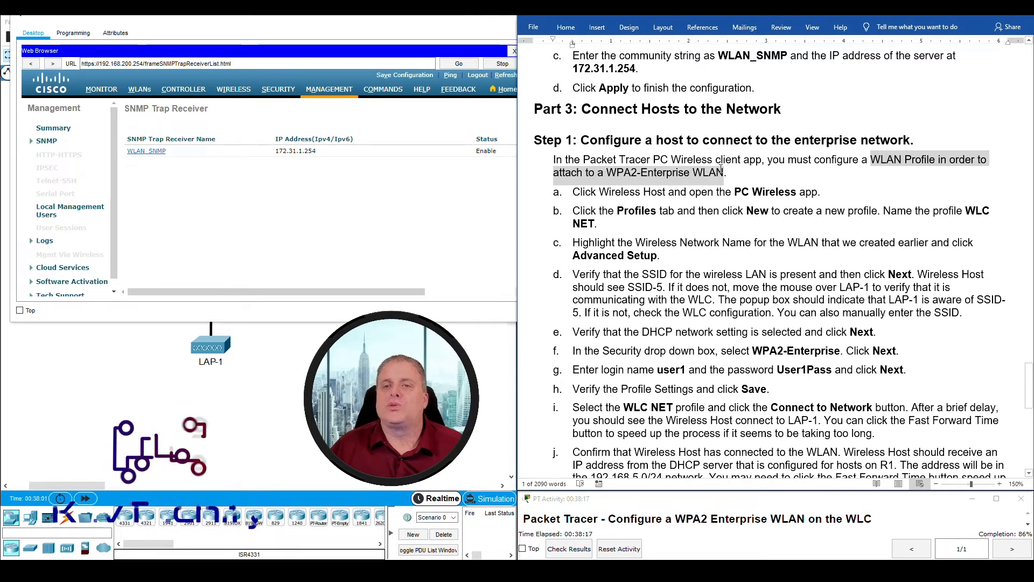
click(608, 197)
click(427, 17)
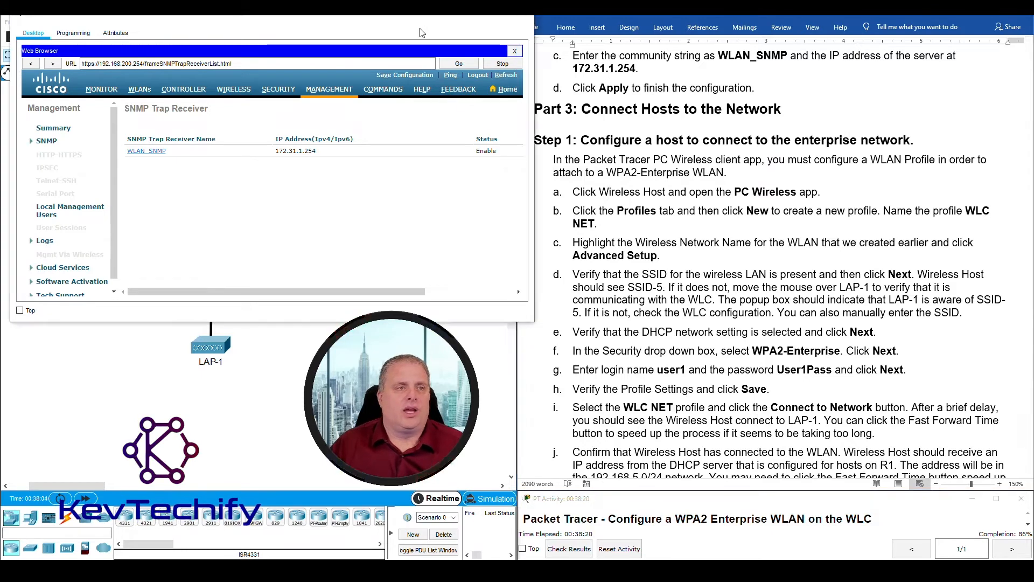
click(477, 17)
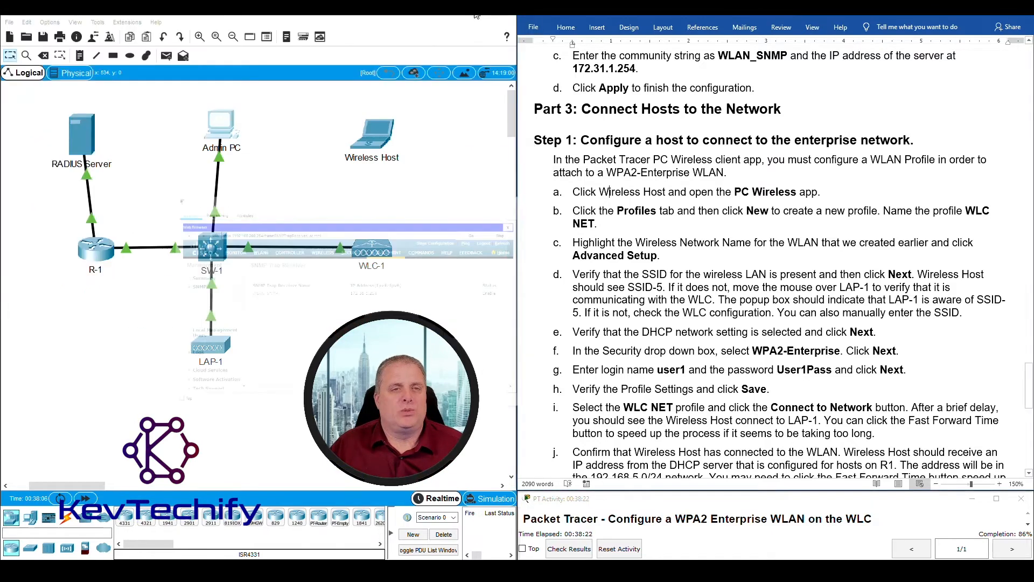
click(375, 140)
drag(526, 115, 235, 14)
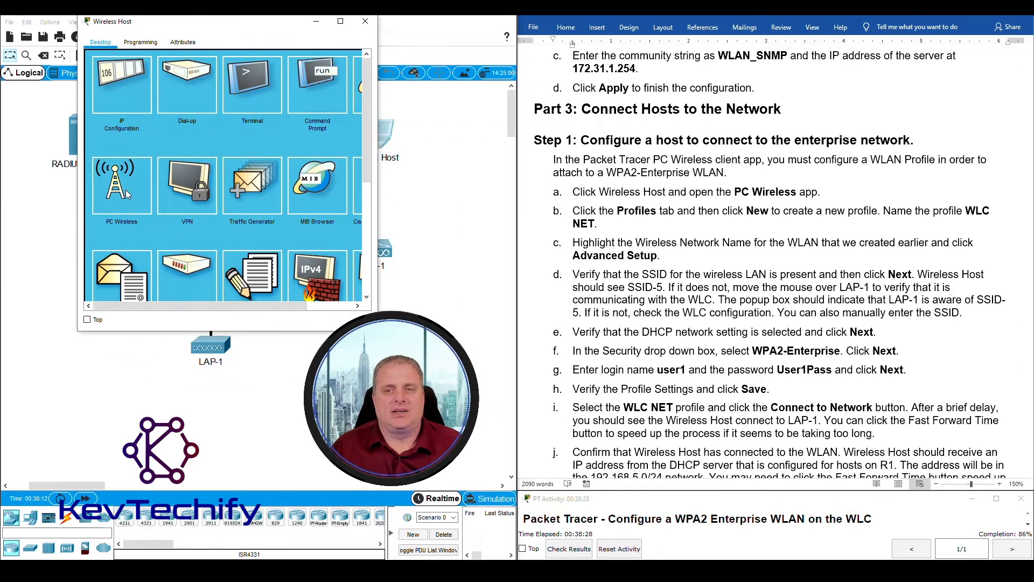
click(122, 183)
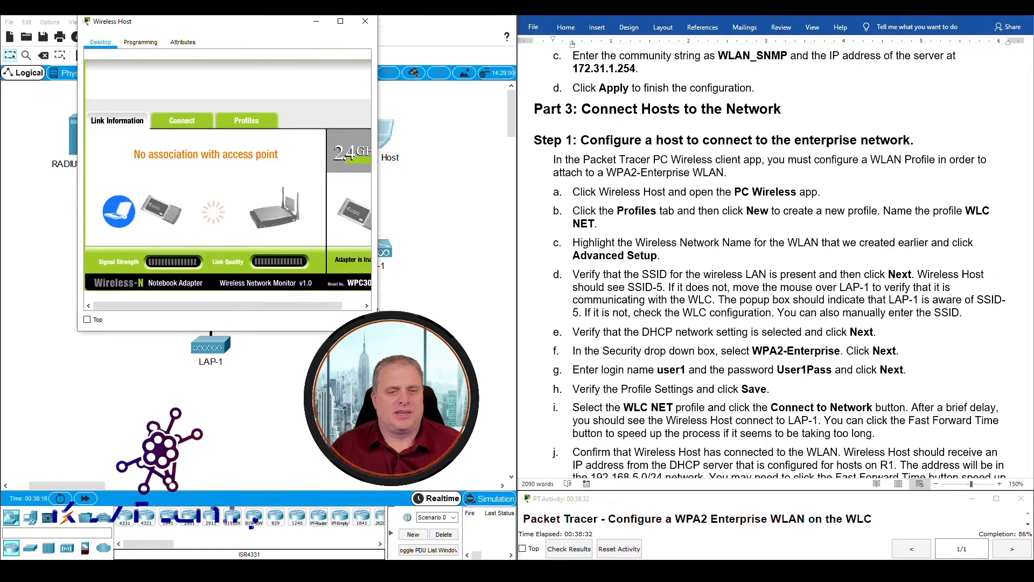
drag(378, 251, 539, 252)
drag(415, 23, 350, 19)
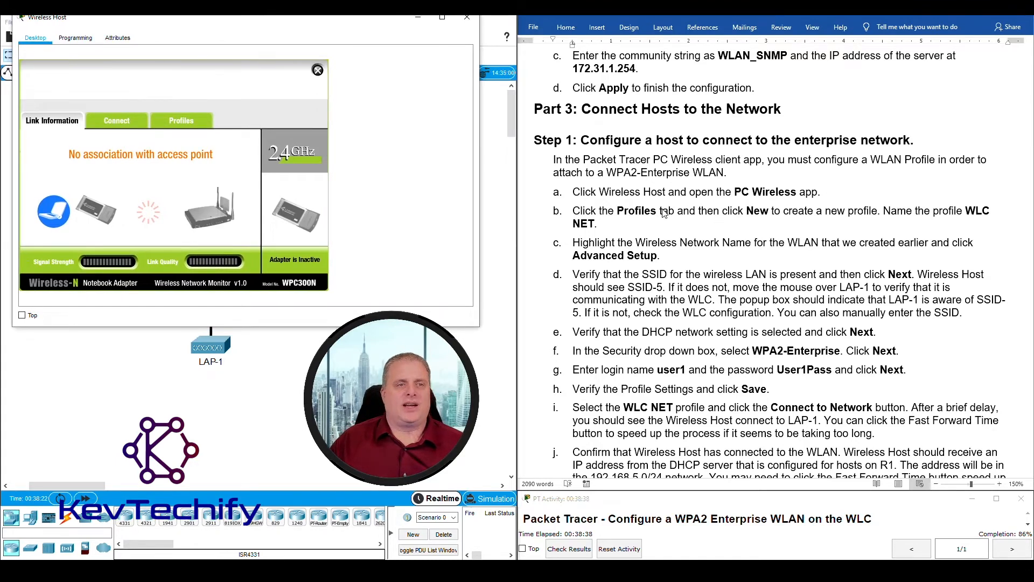
click(184, 122)
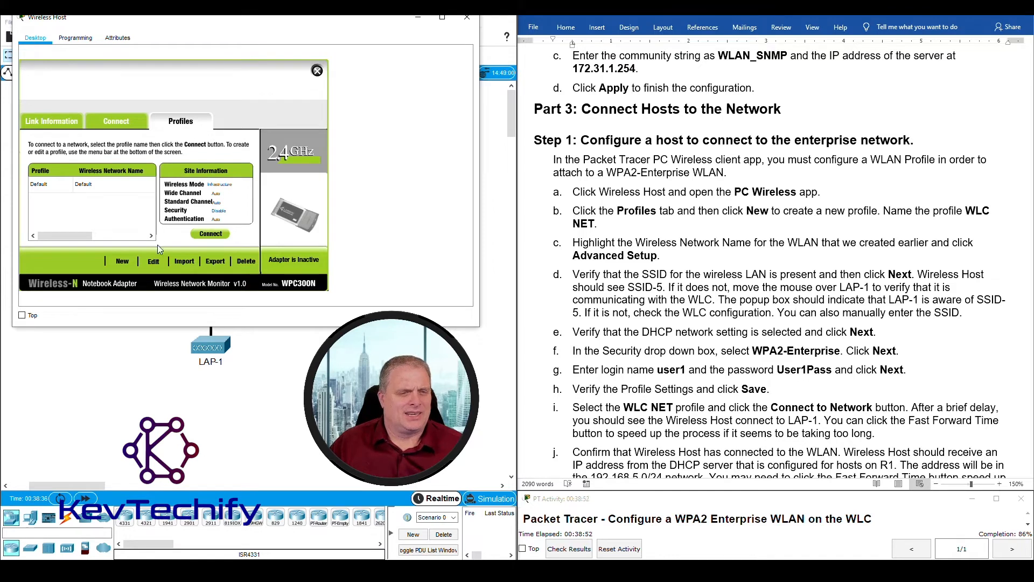
- Create a new wireless profile named 'WLC NET'
click(122, 261)
drag(524, 238, 313, 80)
text(WLAN)
key(BackSpace)
key(BackSpace)
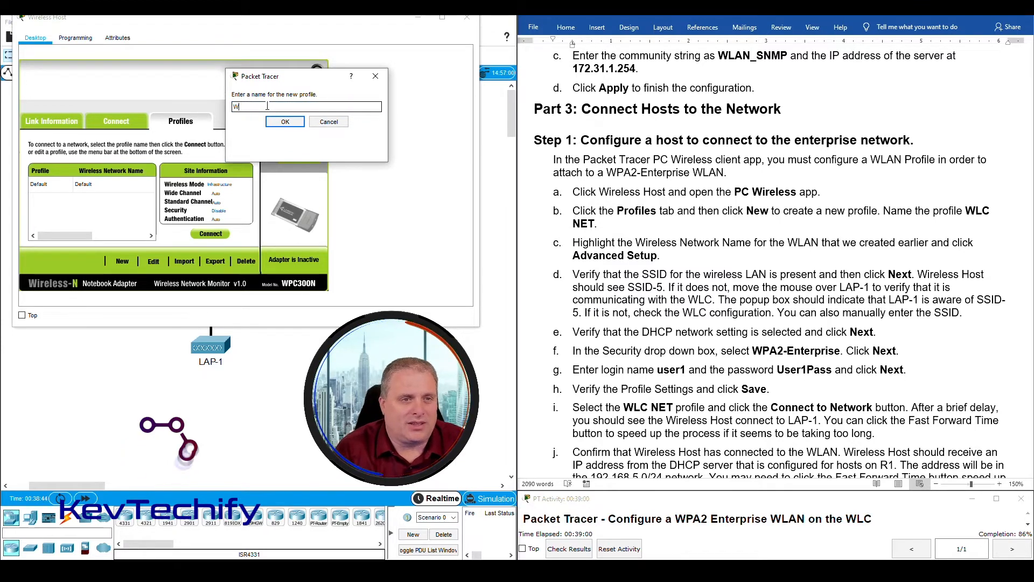
text(C )
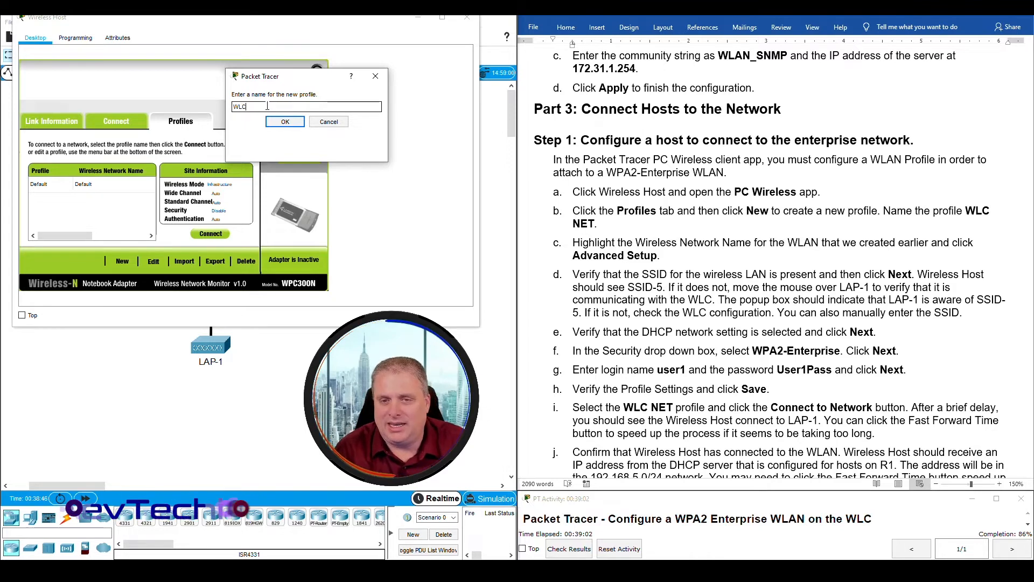
text(NET)
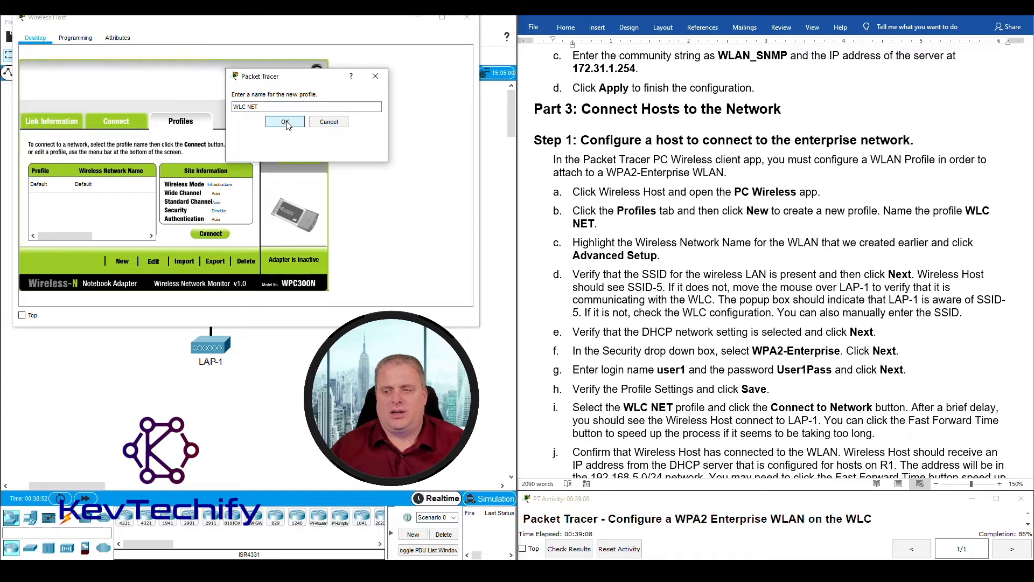
click(285, 122)
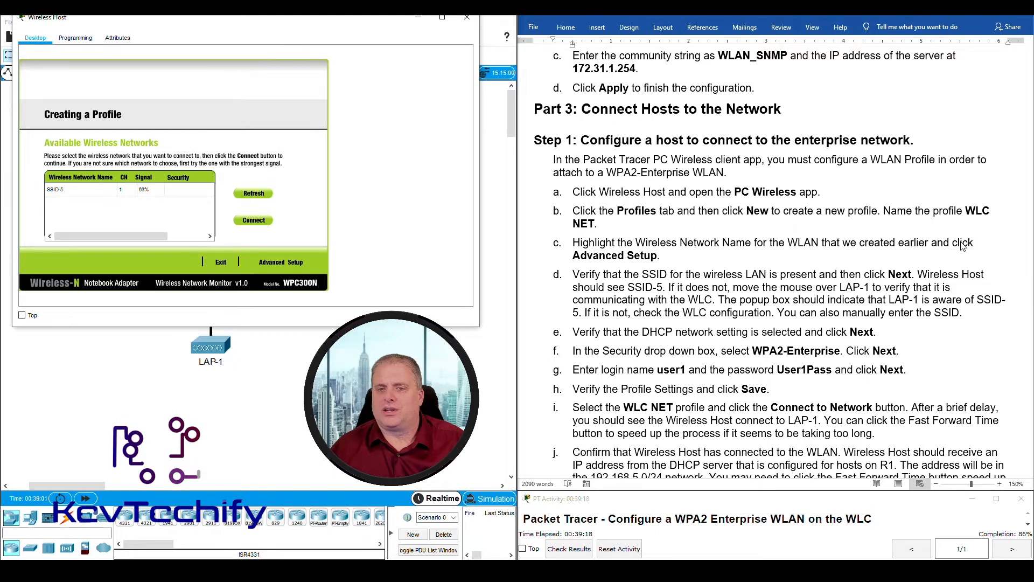
- Choose SSID-5 in advanced setup, keeping infrastructure mode and DHCP settings
click(60, 193)
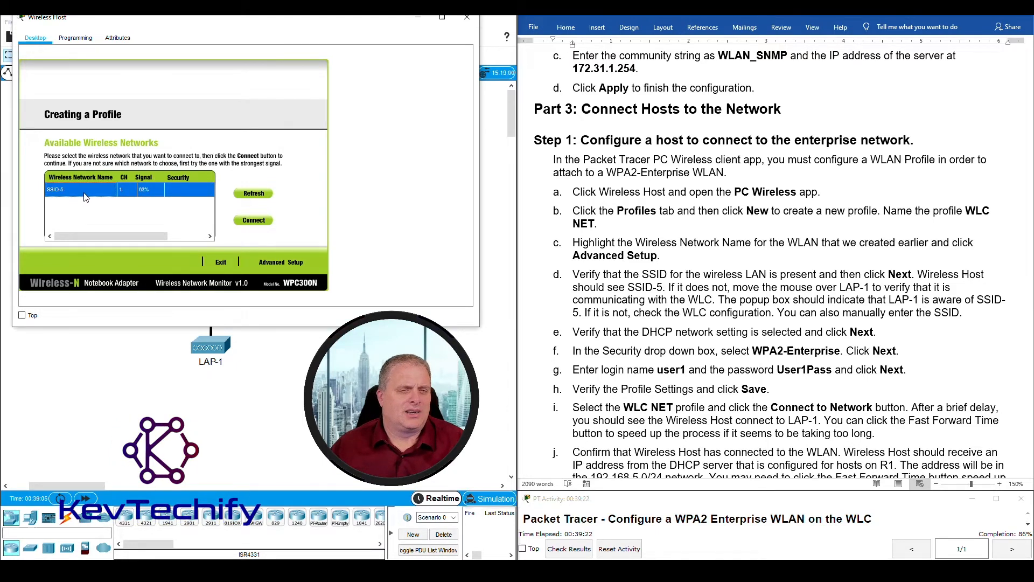
click(265, 262)
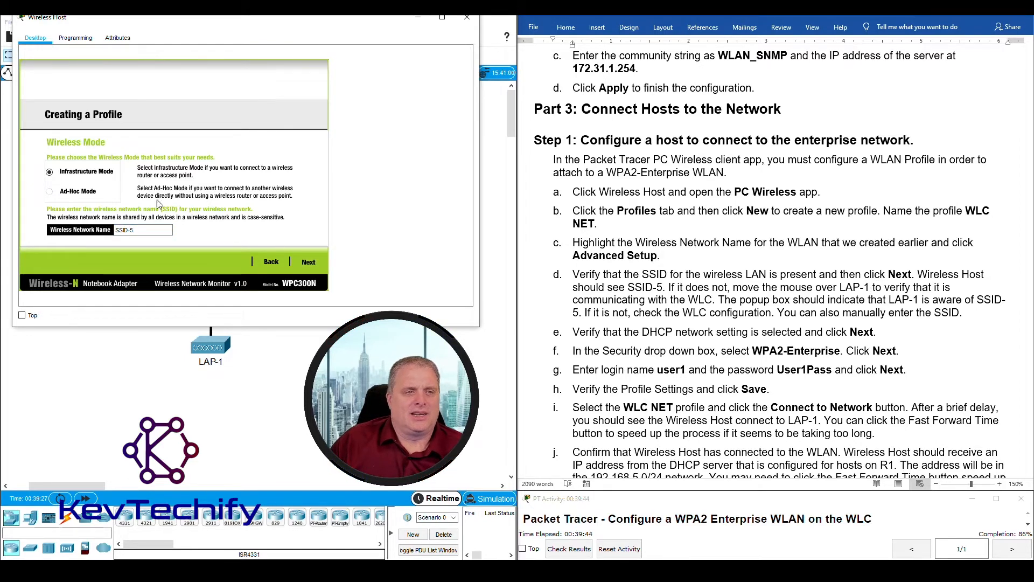
click(309, 262)
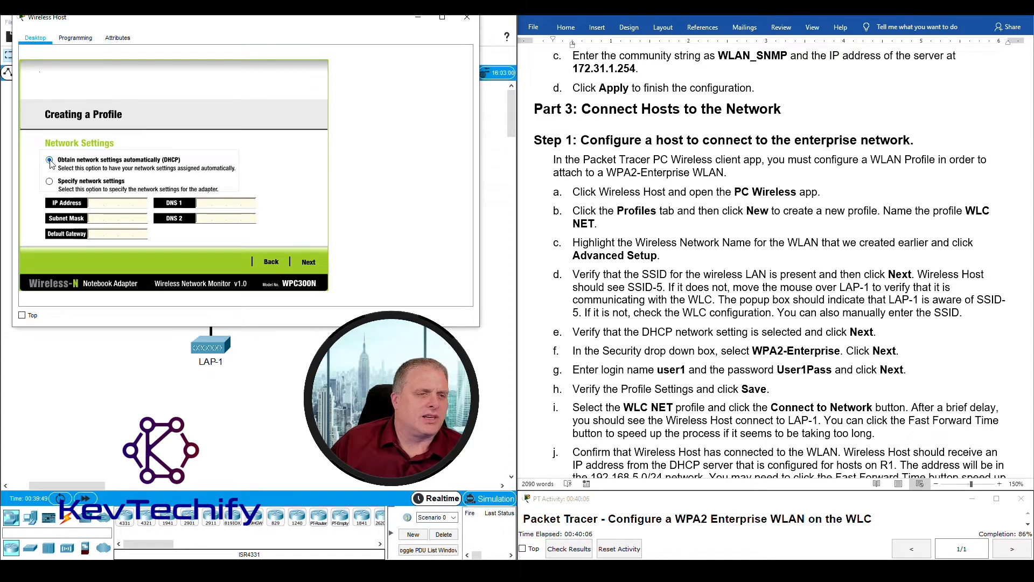
click(308, 262)
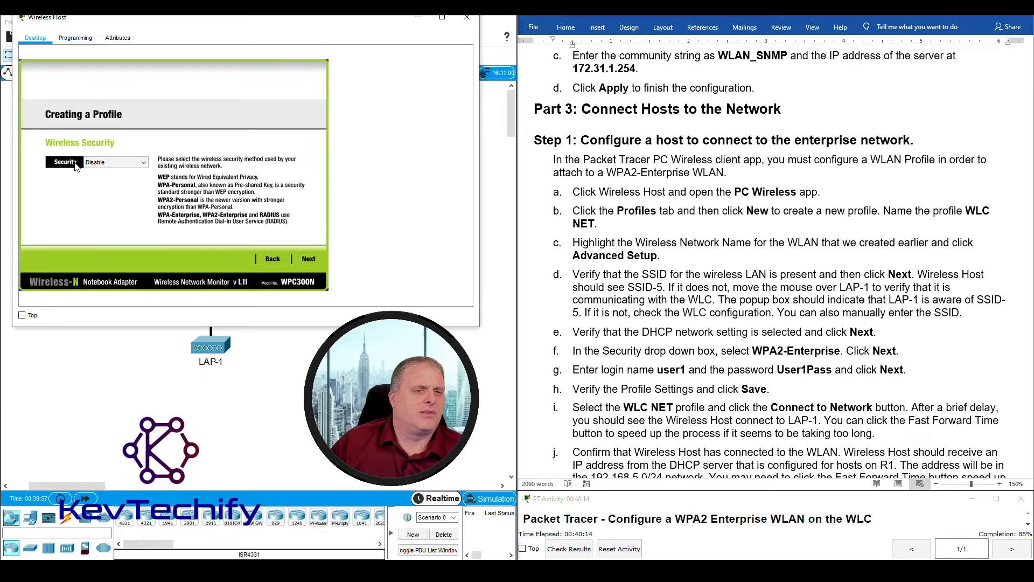
- Select WPA2-Enterprise security, enter the user login and password, and save the profile
click(143, 162)
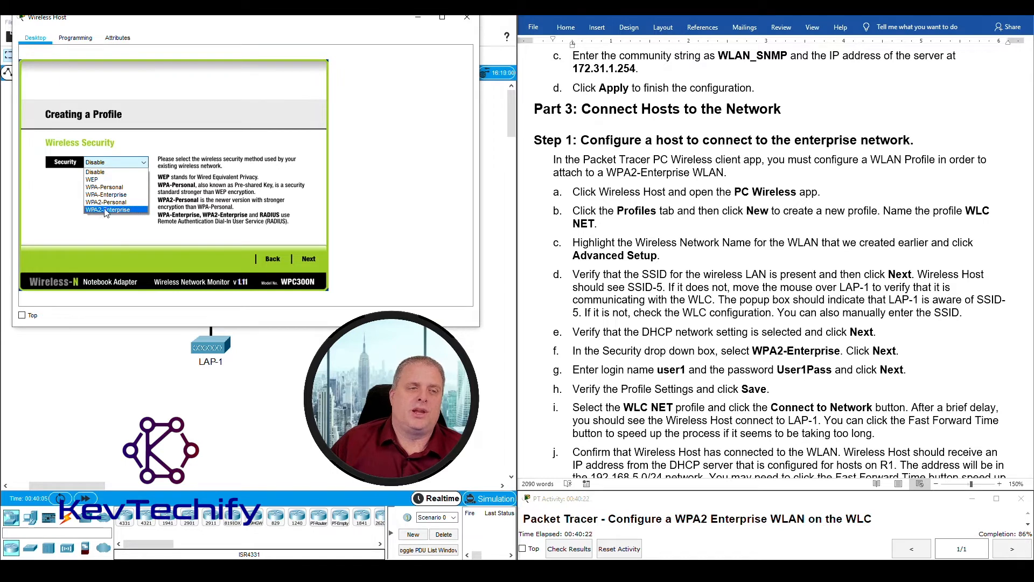
click(110, 211)
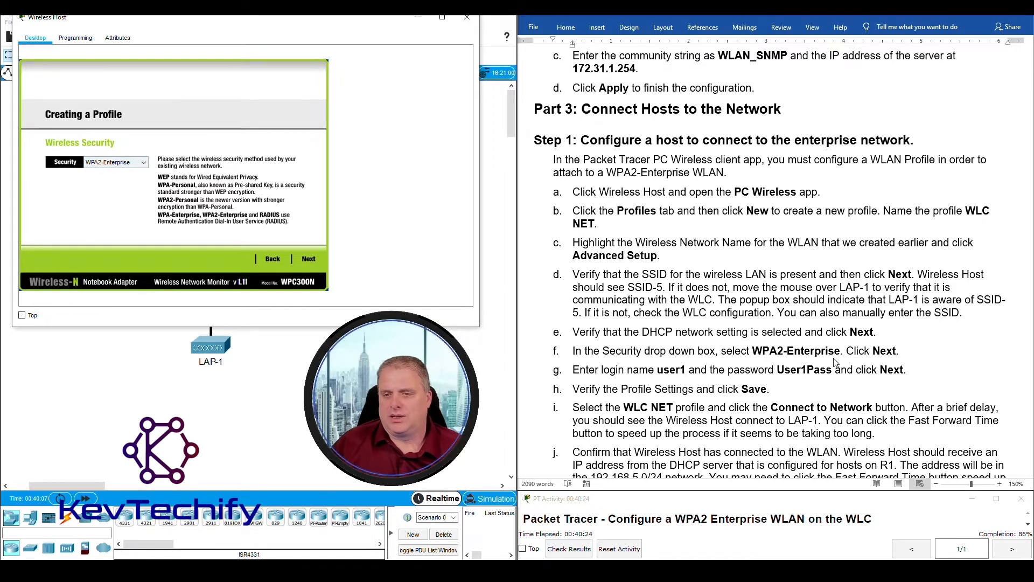
click(302, 258)
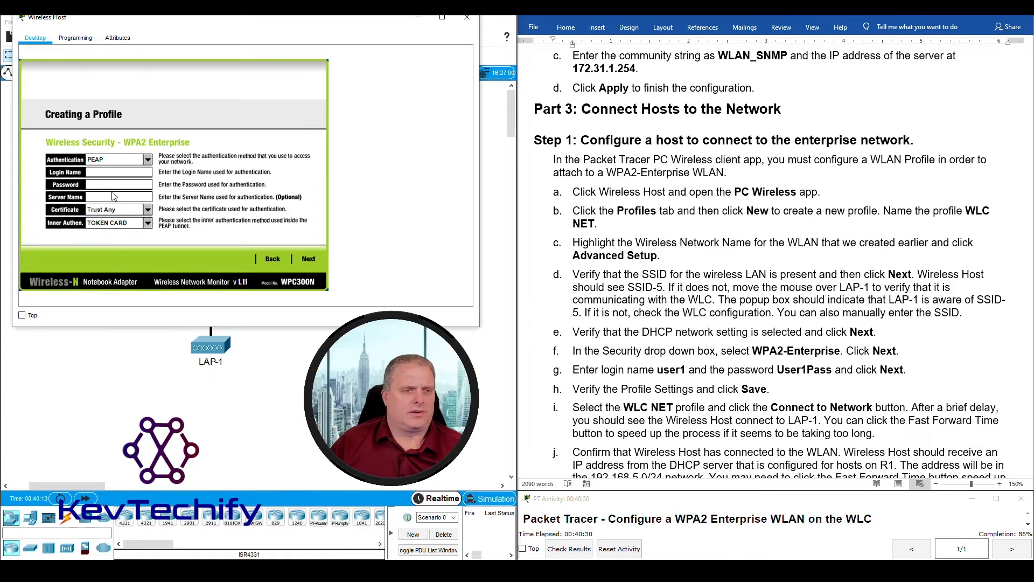
click(98, 172)
text(user1)
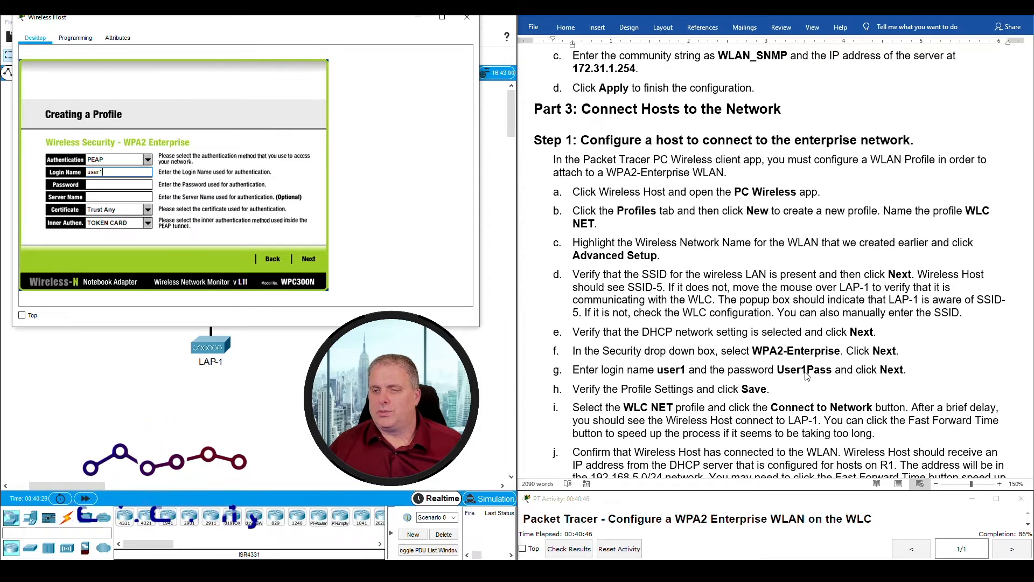
click(102, 184)
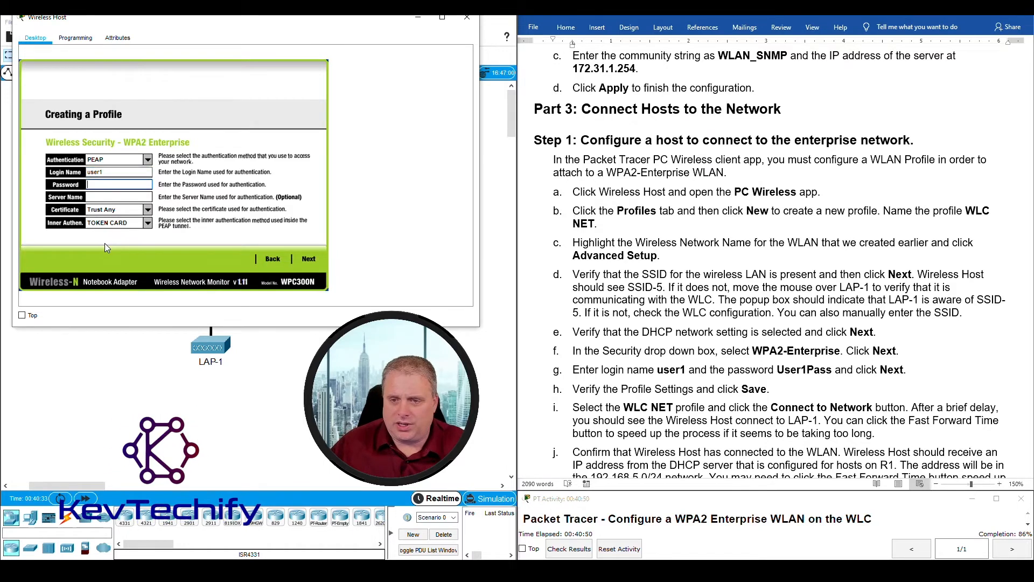
text(User)
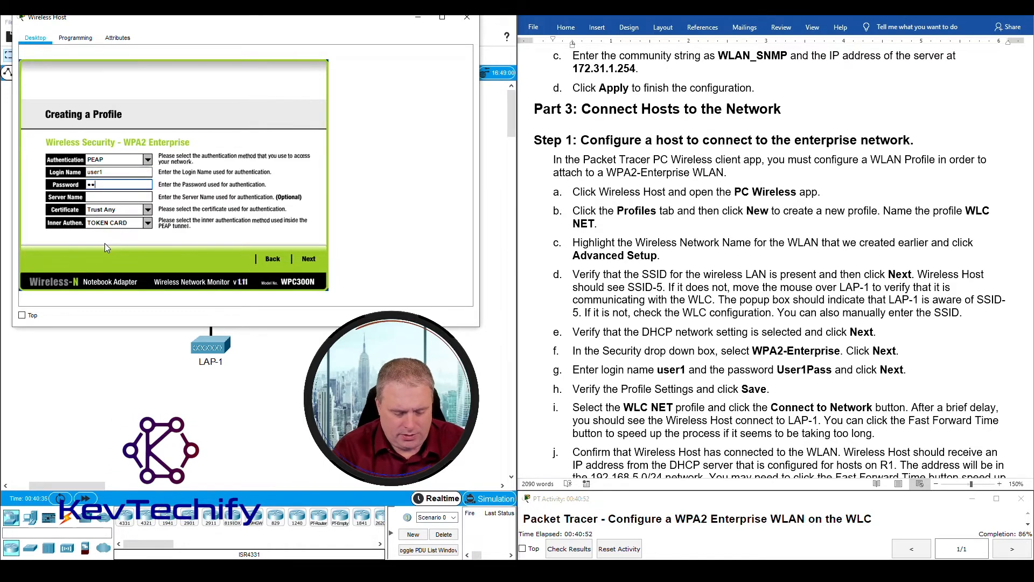
text(1Pa)
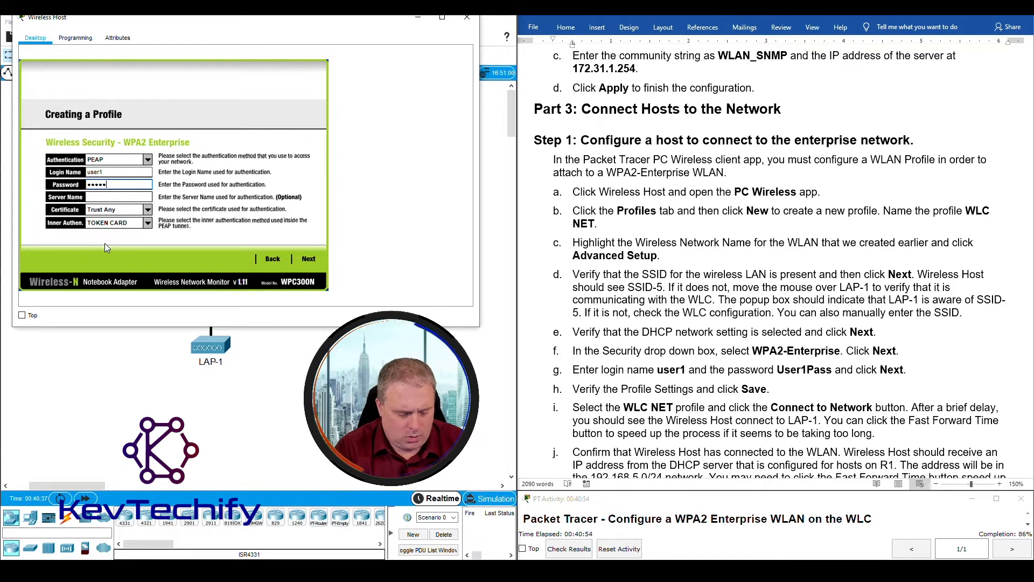
text(ss)
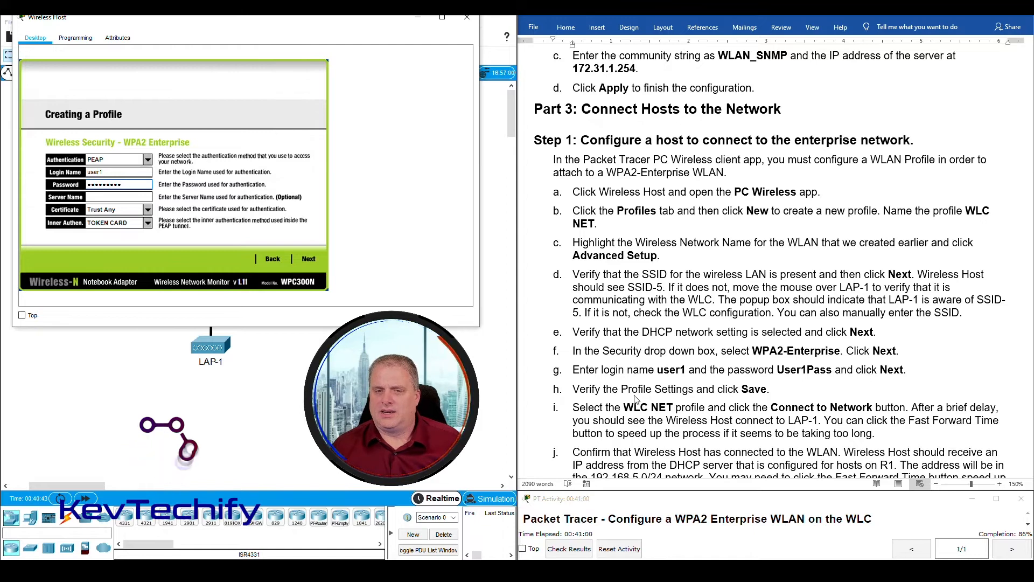
click(309, 260)
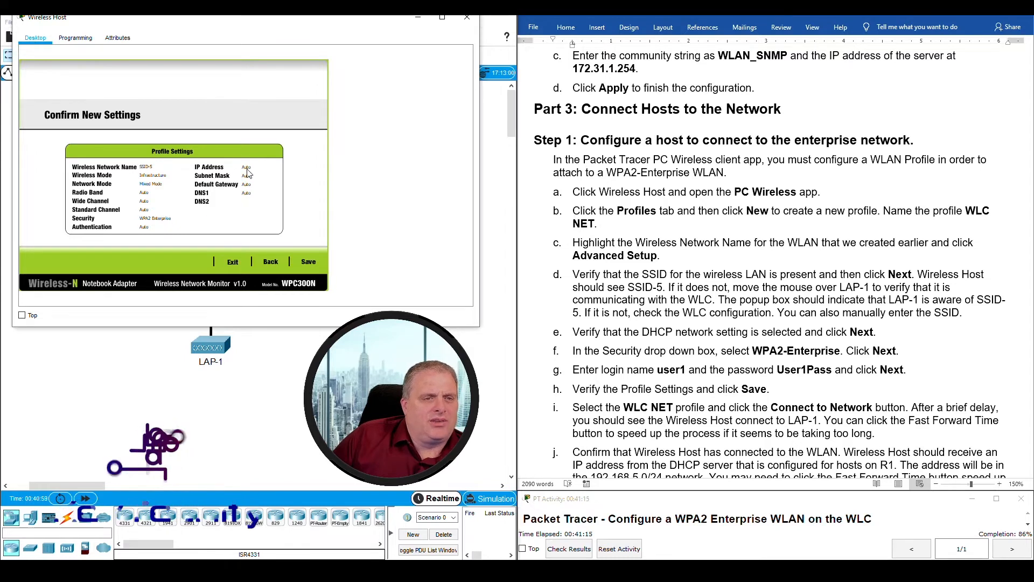
click(312, 263)
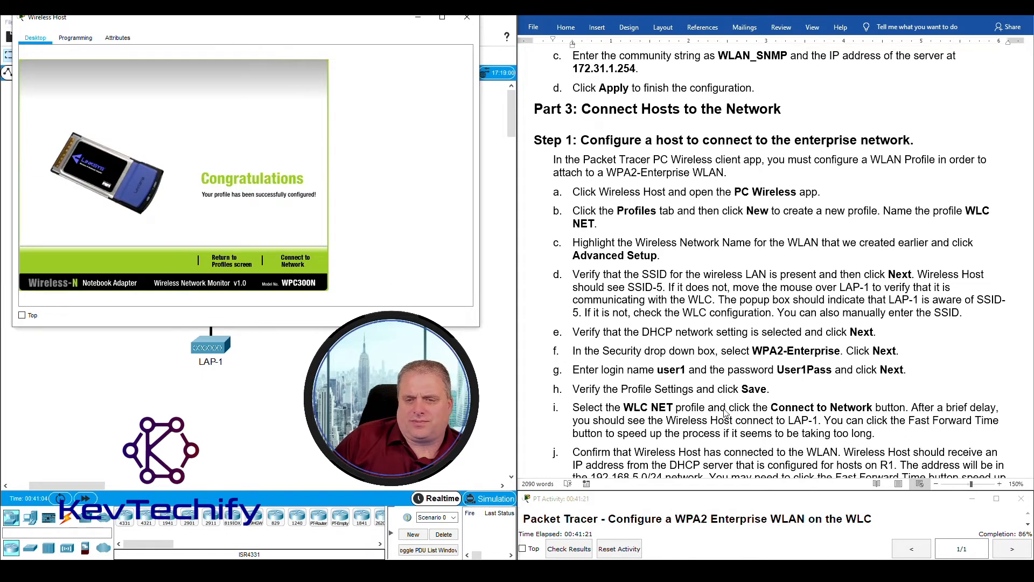
- Connect the Wireless Host using WLC NET and fast-forward time until it links to LAP-1
scroll(725, 412, down, 3)
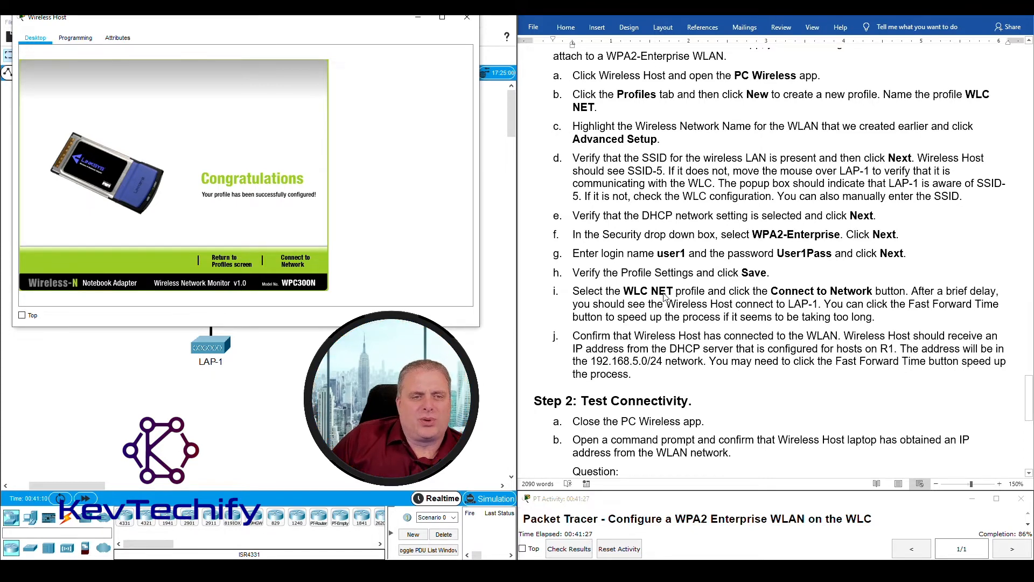
click(228, 262)
click(57, 202)
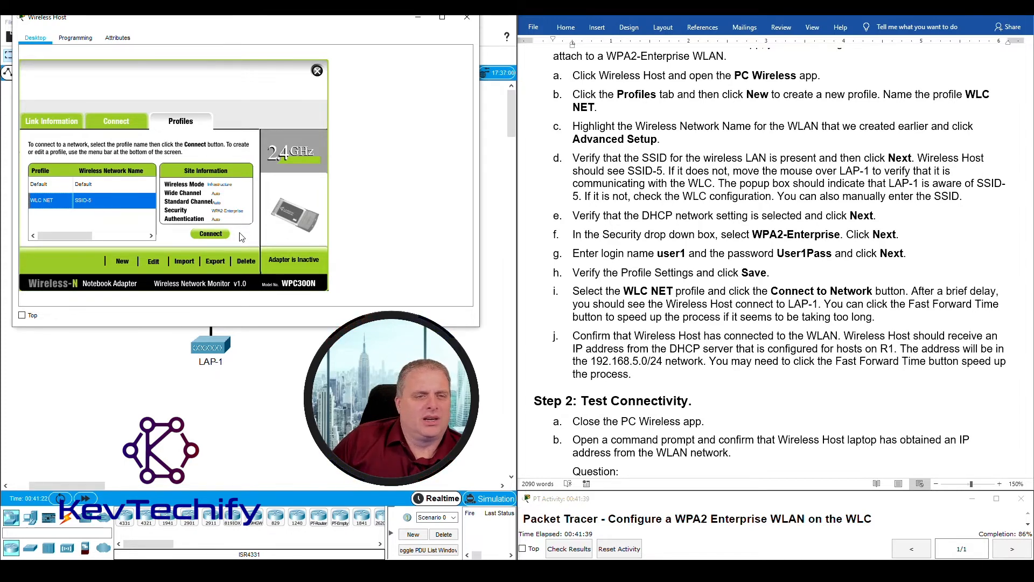
click(211, 233)
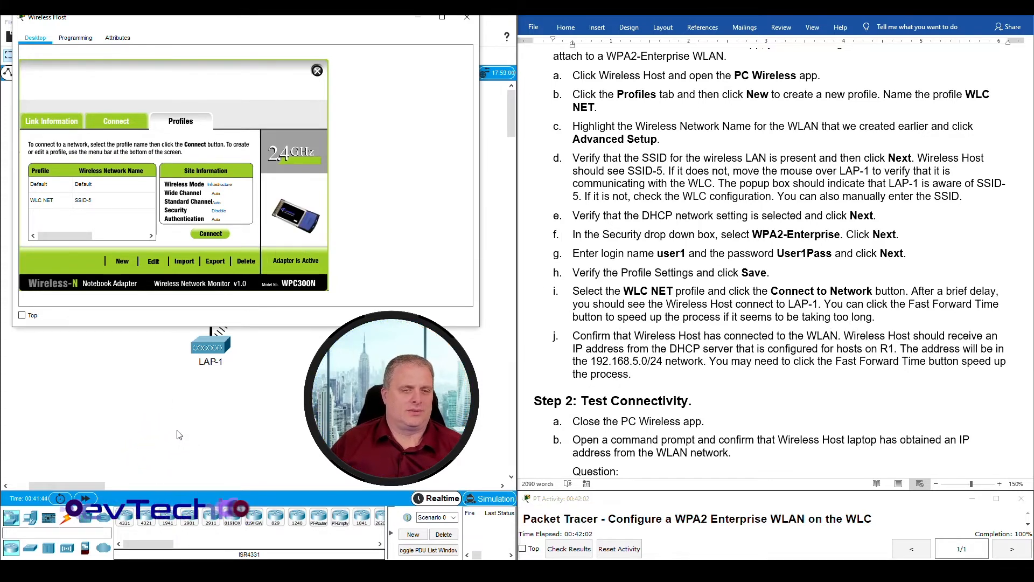
drag(269, 25, 695, 31)
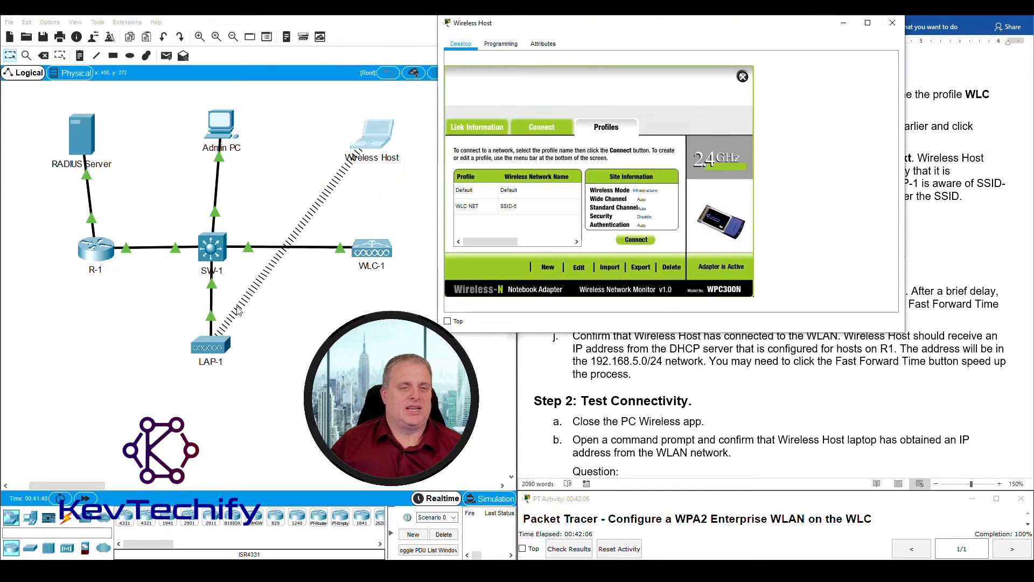
mouse_move(620, 31)
mouse_down()
mouse_move(329, 25)
mouse_move(632, 36)
mouse_up()
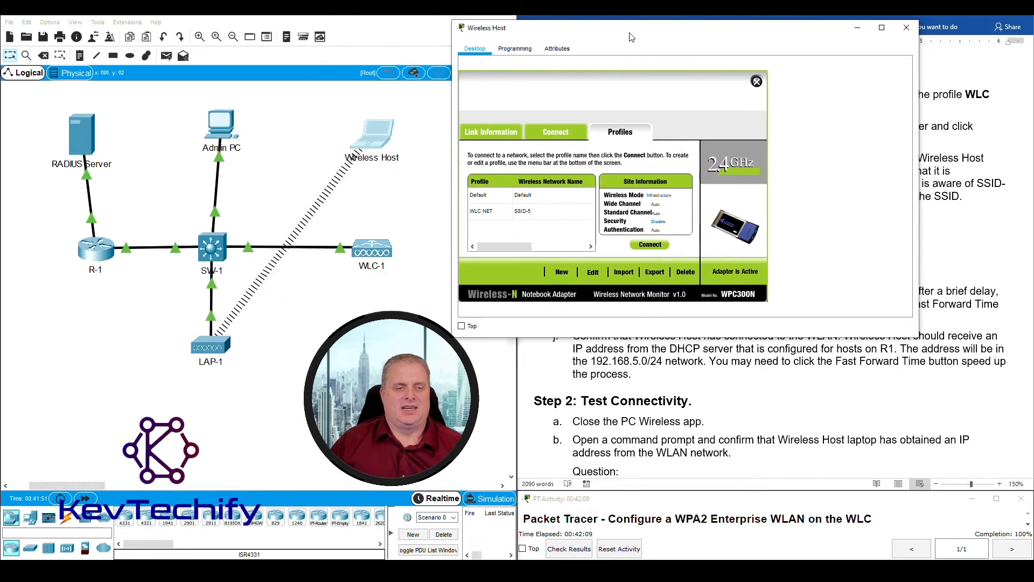
click(85, 497)
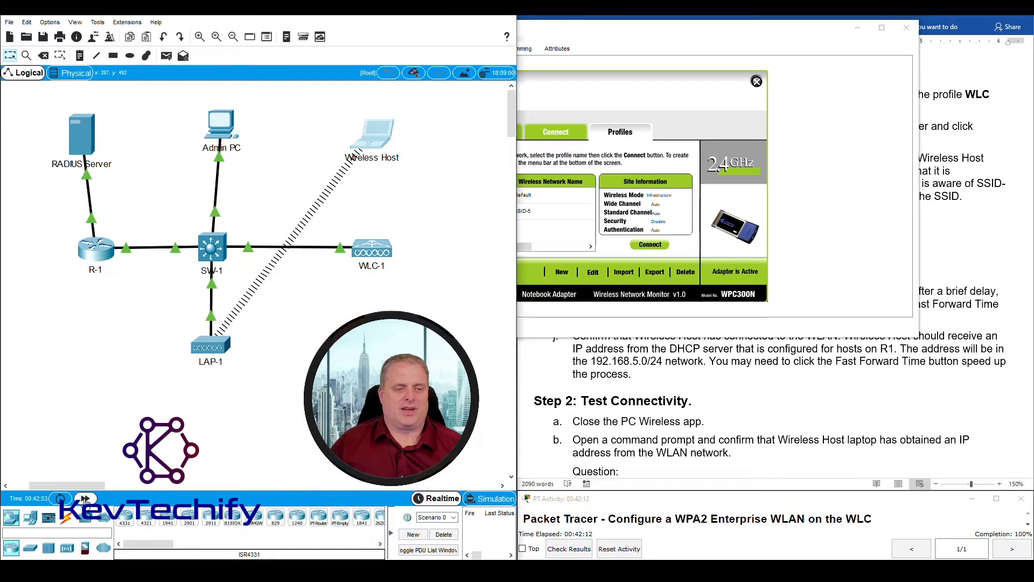
click(85, 497)
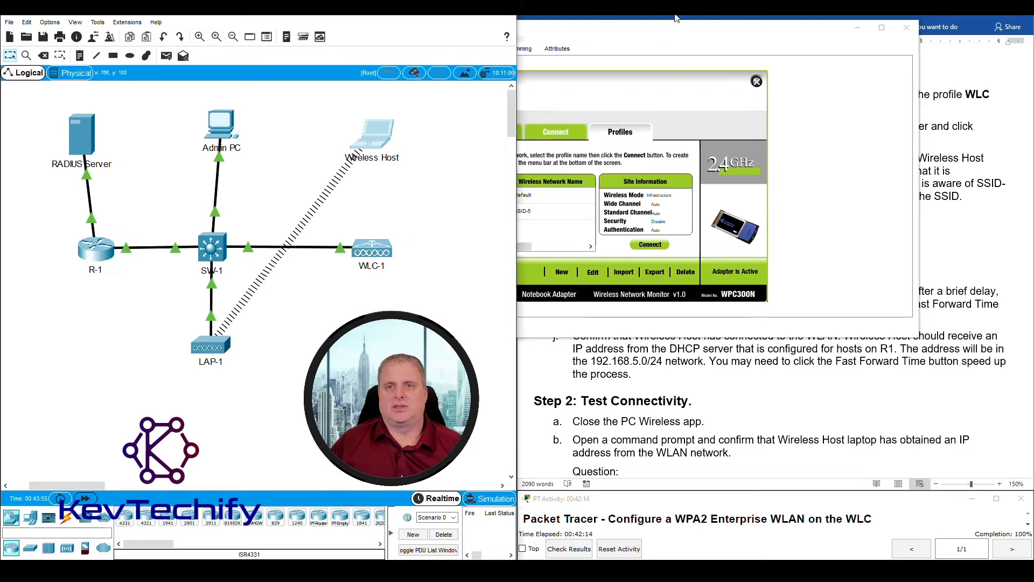
drag(683, 20, 256, 19)
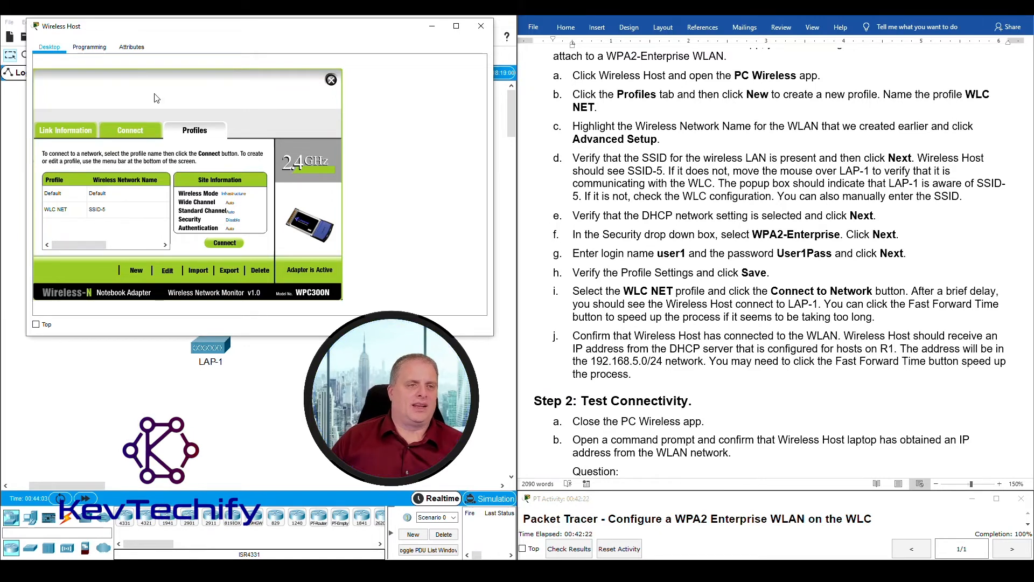
- Check the link information, then run ipconfig in the Wireless Host's Command Prompt
click(66, 135)
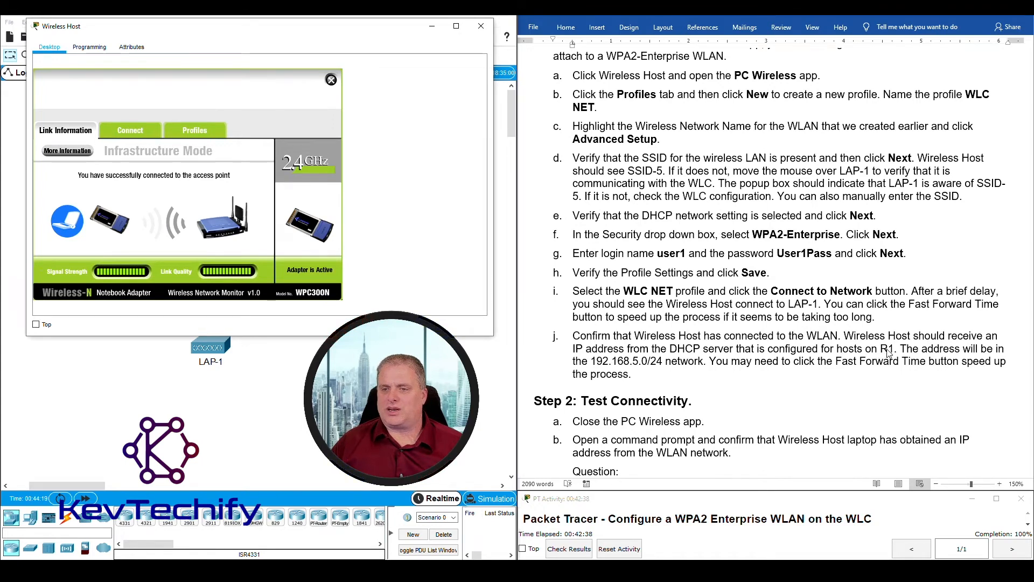
click(332, 81)
click(344, 93)
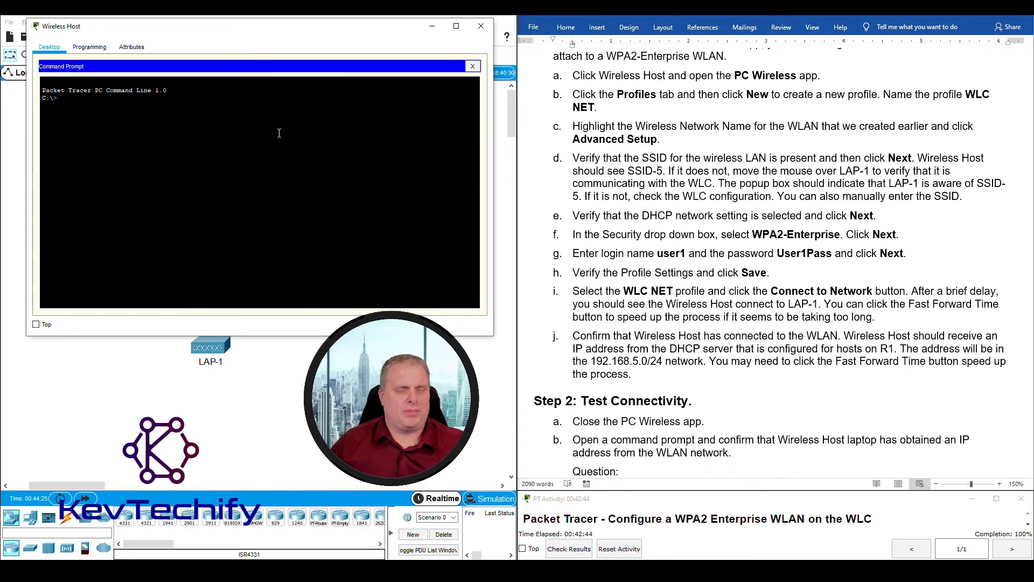
text(ipconfig)
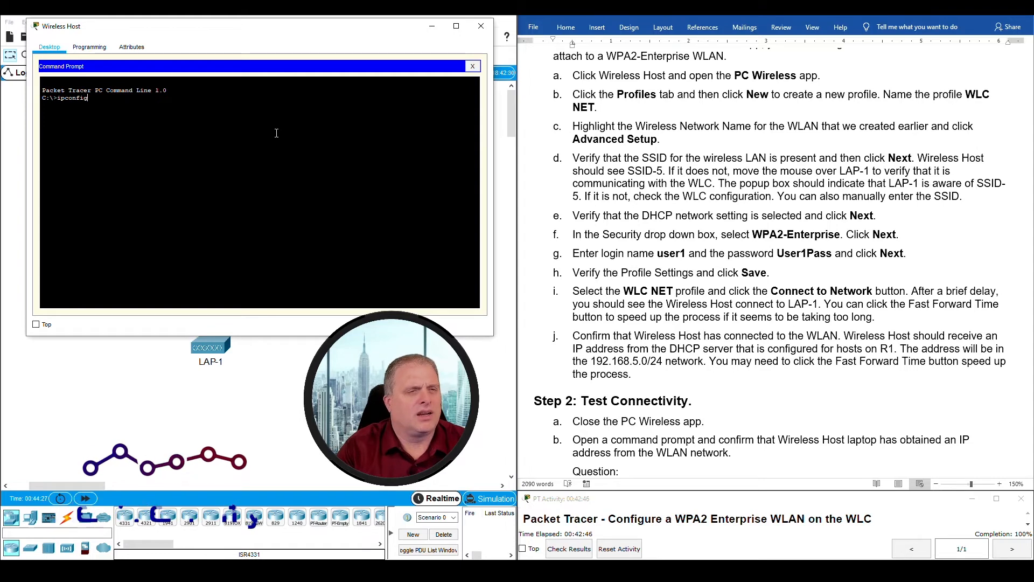
key(Return)
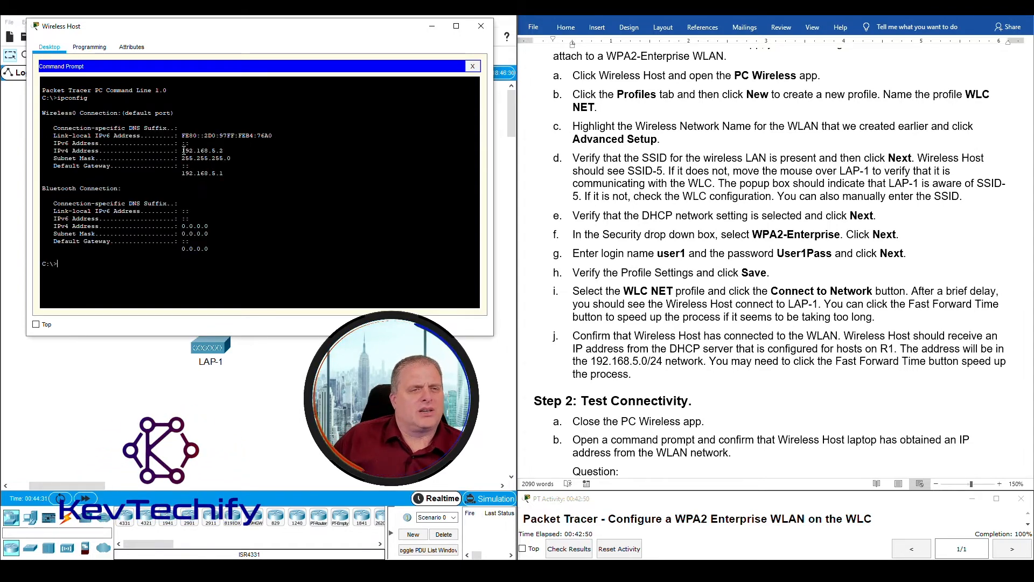
- Compare the host's 192.168.5.2 address with the lab sheet's 192.168.5.0/24 network, rerunning ipconfig
drag(182, 150, 225, 148)
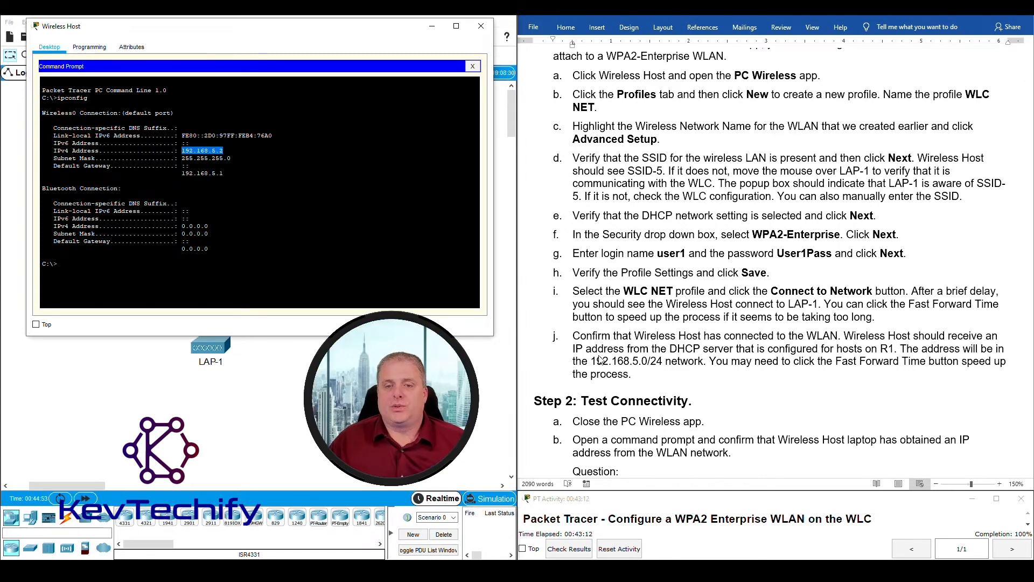
click(593, 361)
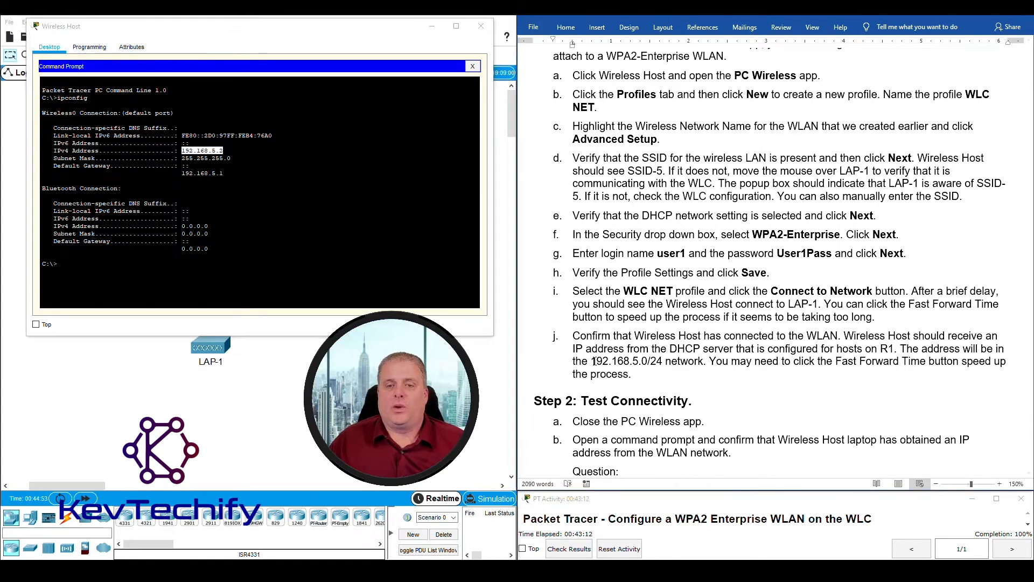
drag(631, 362, 662, 362)
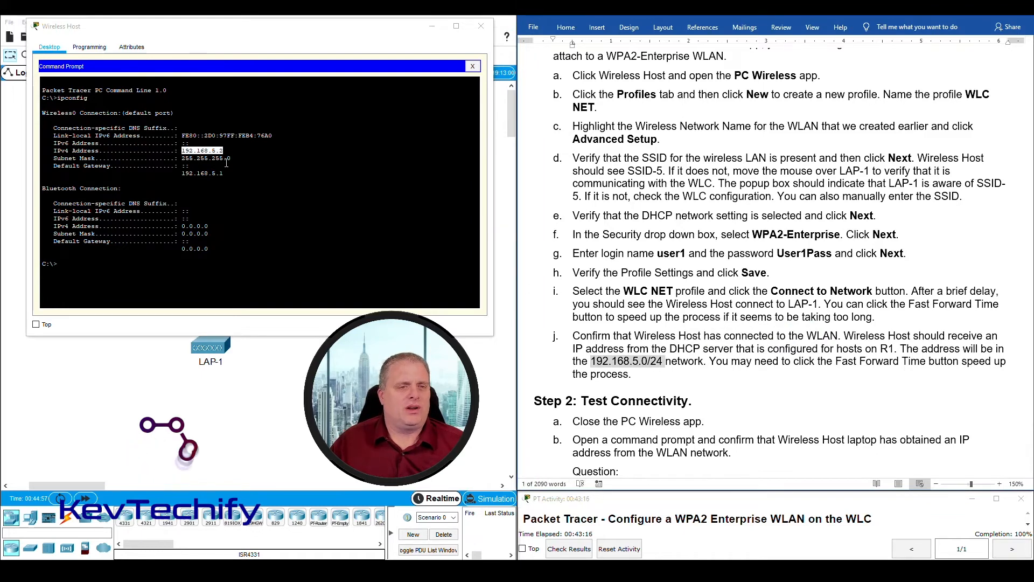
click(183, 152)
drag(182, 152, 216, 151)
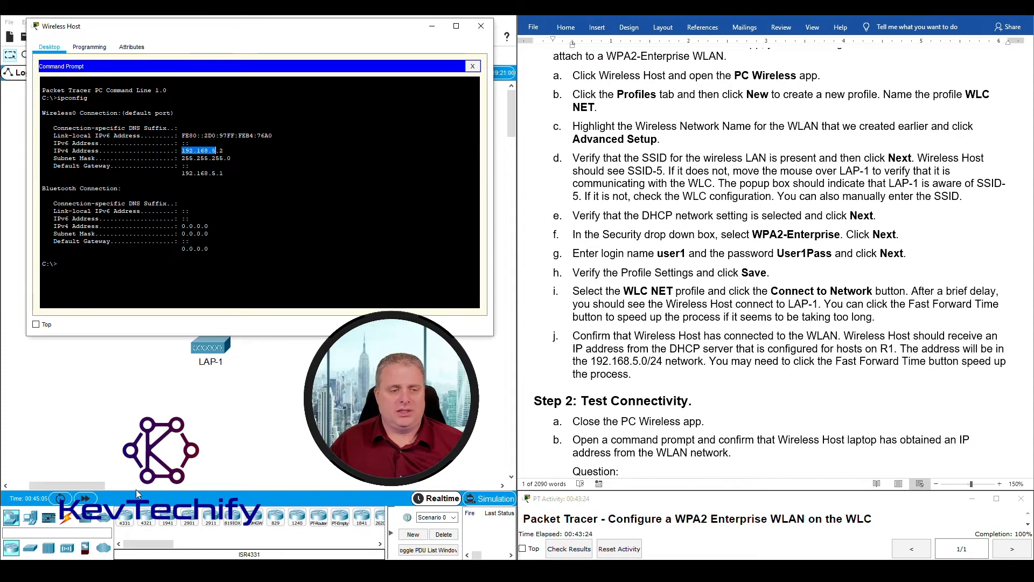
click(87, 501)
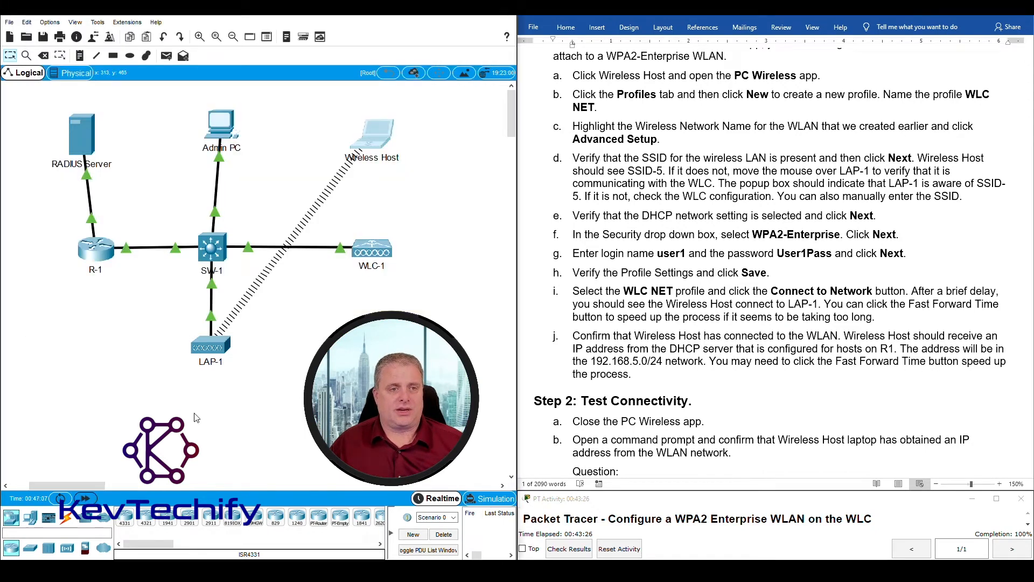
click(395, 143)
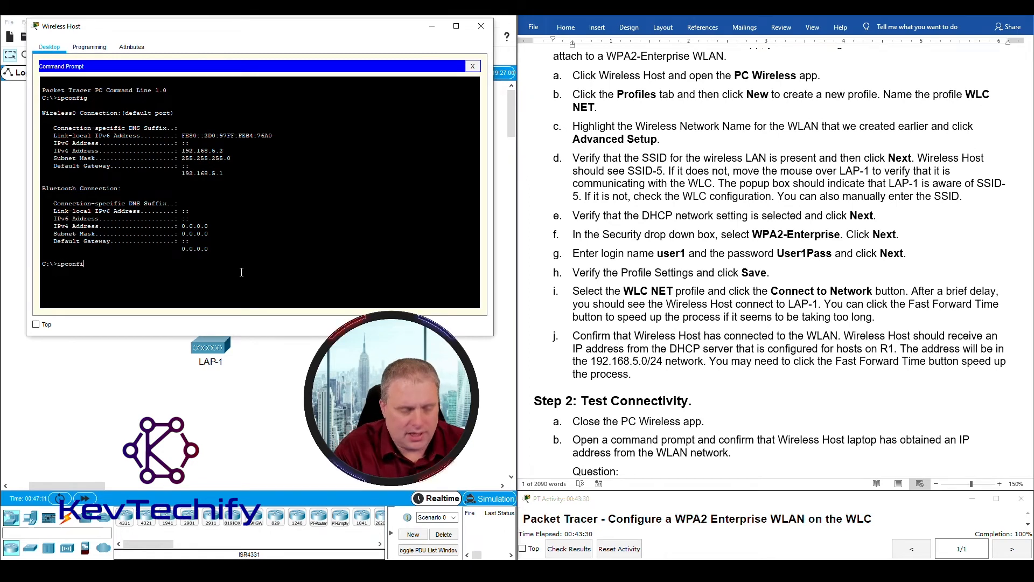
key(Return)
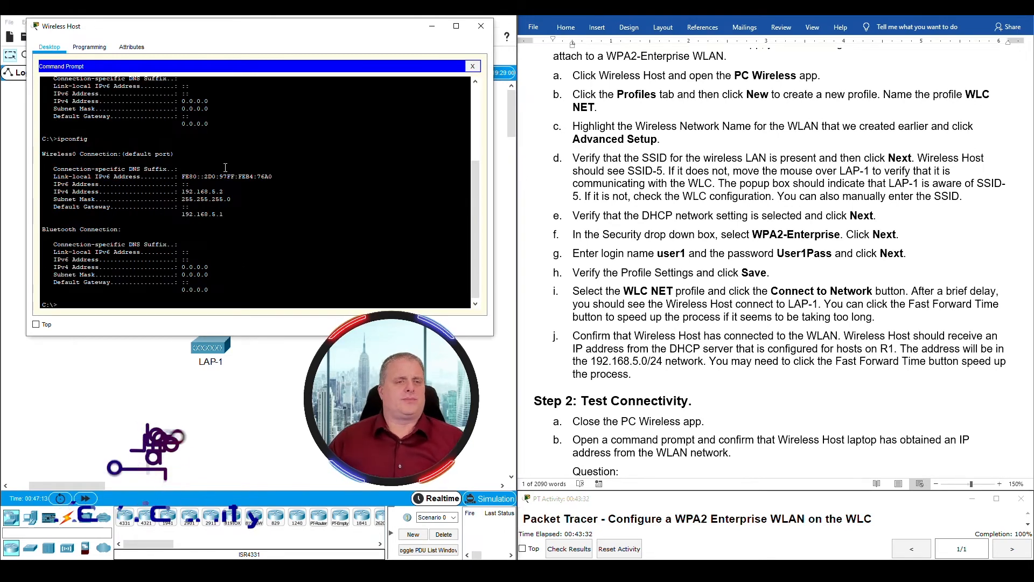
drag(182, 192, 228, 192)
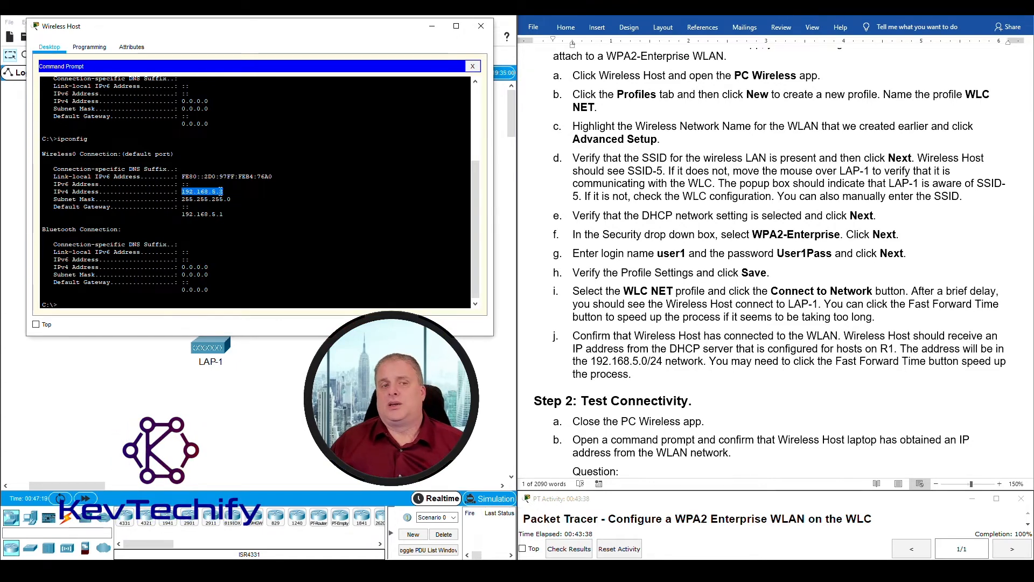
click(218, 189)
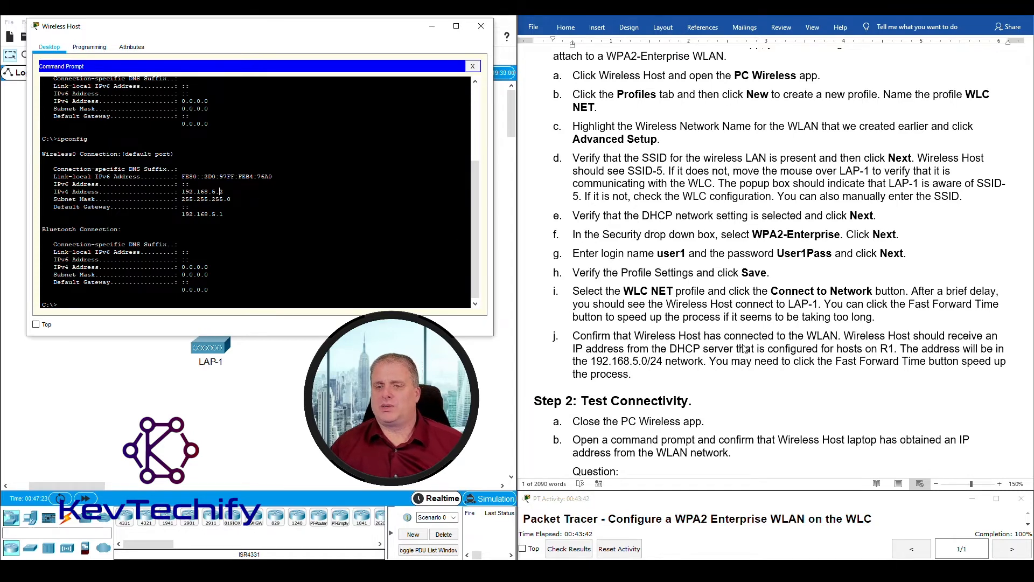
scroll(744, 347, down, 7)
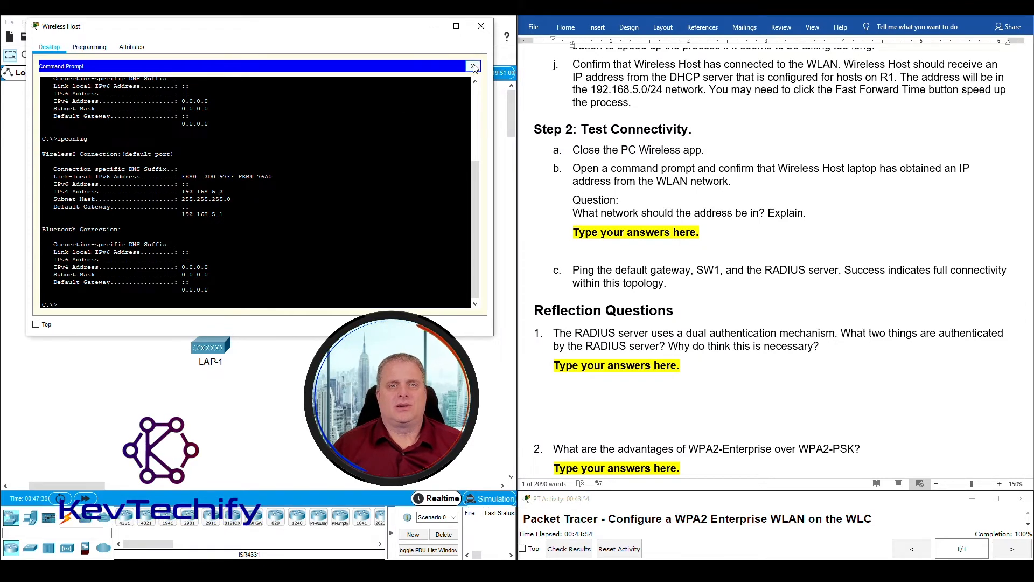
- Reopen the Command Prompt and rerun ipconfig after an invalid first attempt
click(472, 66)
click(83, 185)
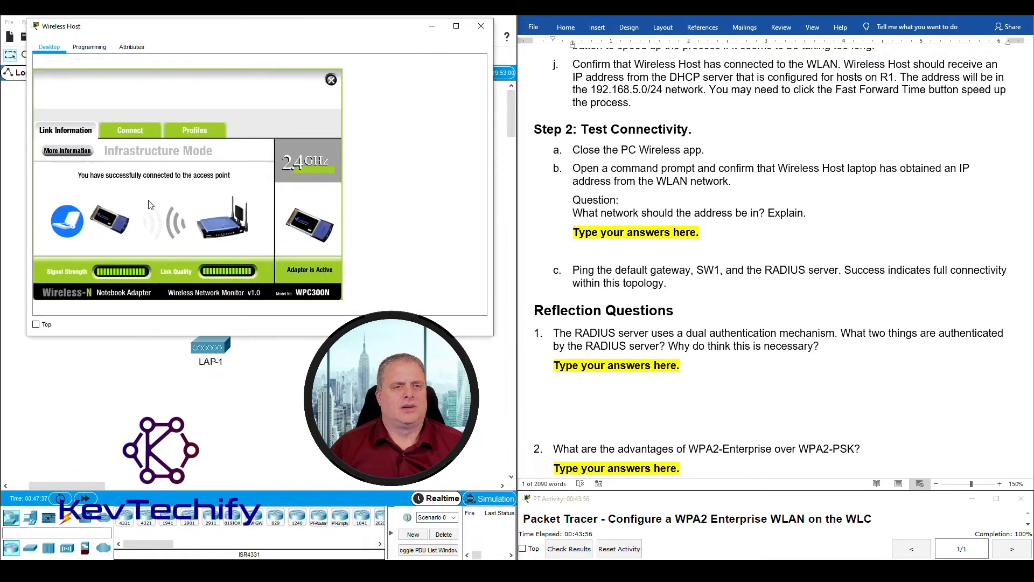
click(331, 80)
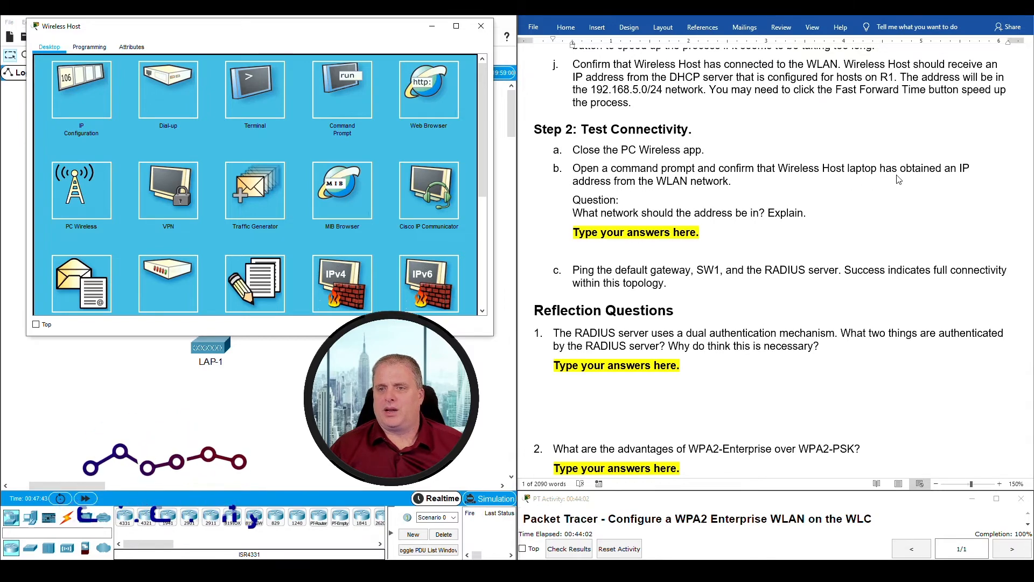
click(364, 96)
scroll(289, 275, down, 5)
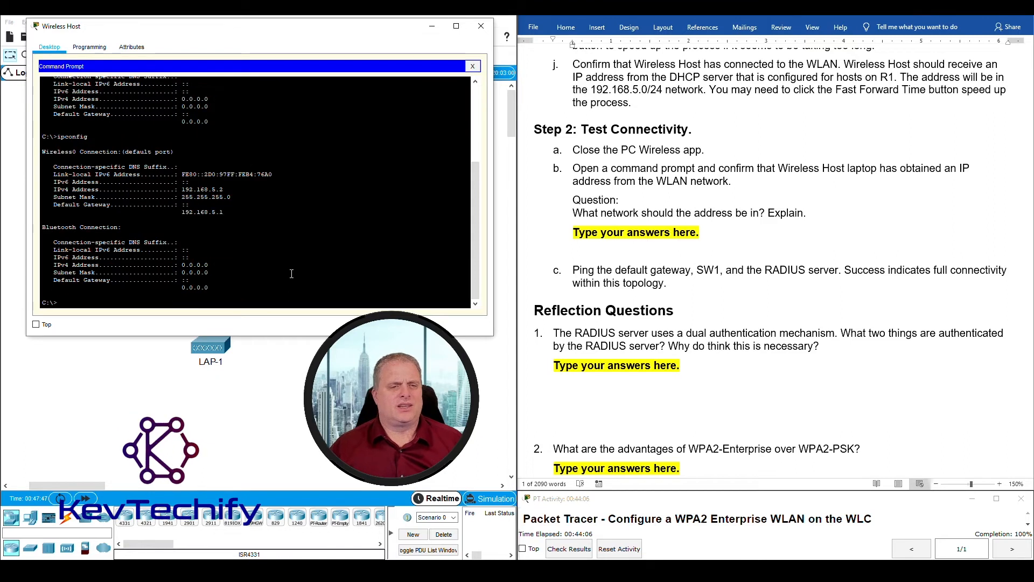
text(ipconfig)
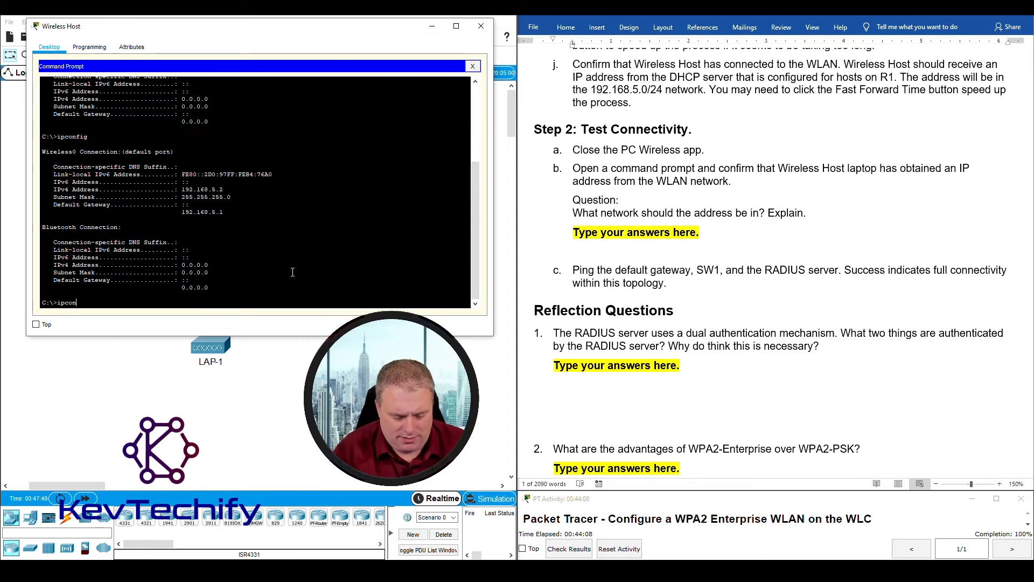
key(Return)
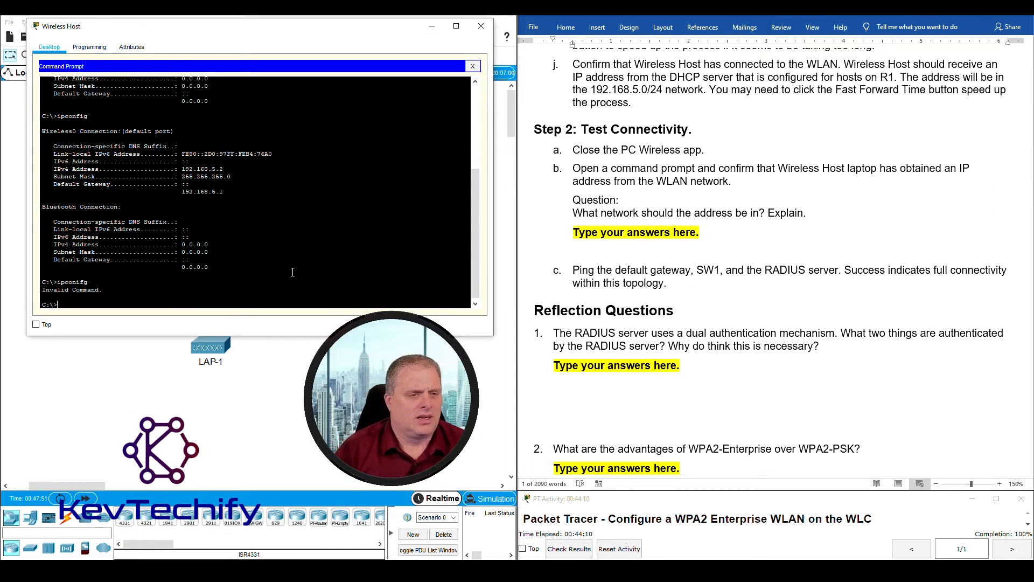
text(ipconfig)
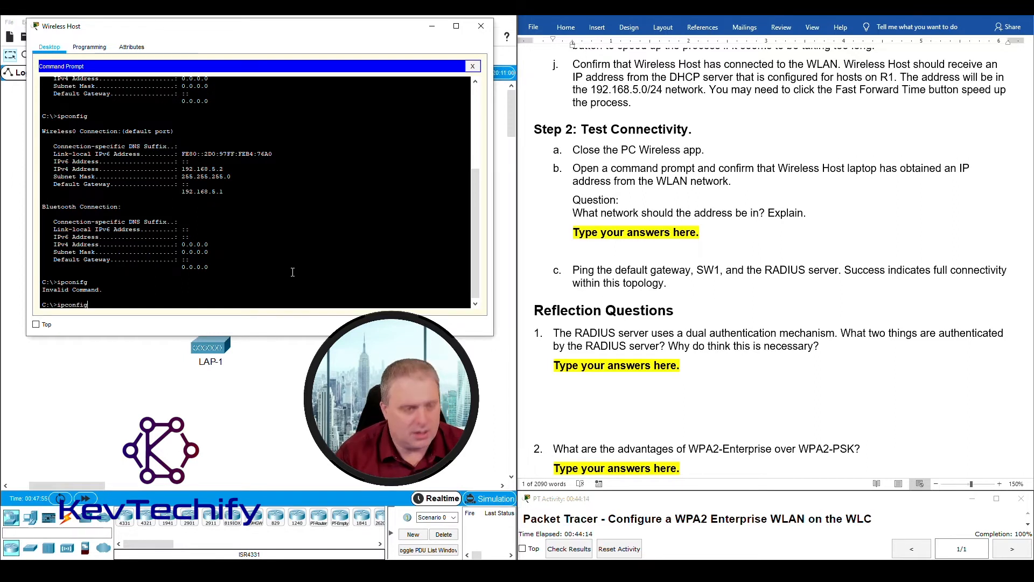
key(Return)
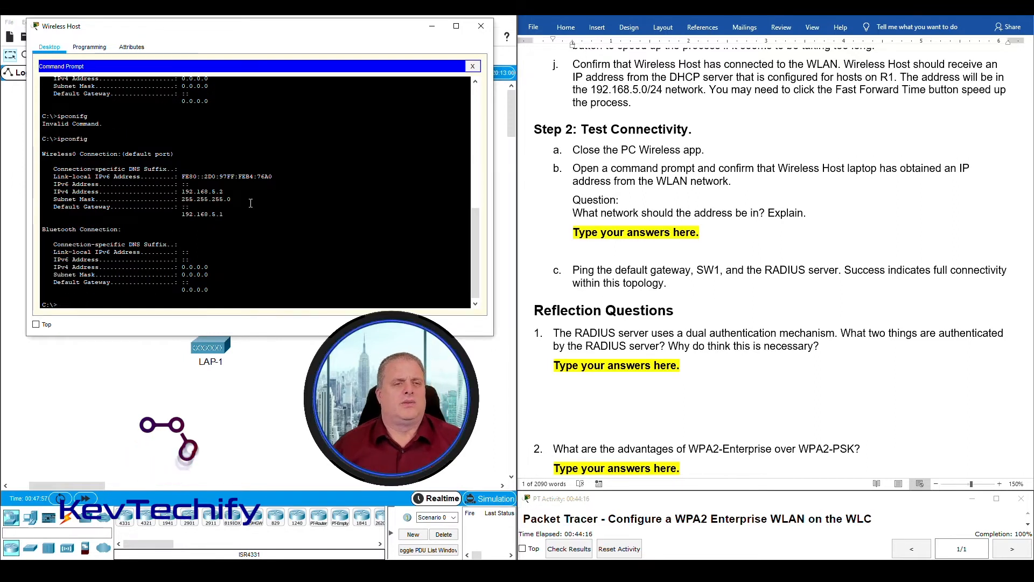
- Highlight 192.168.5.2 and match it to the 192.168.5.0 network in lab step j
drag(182, 191, 223, 191)
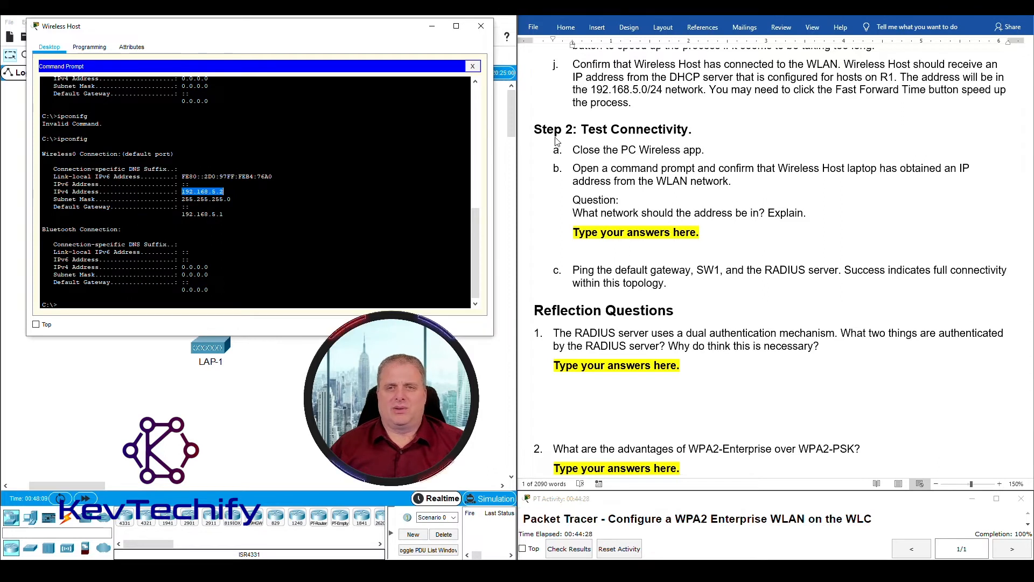
click(595, 90)
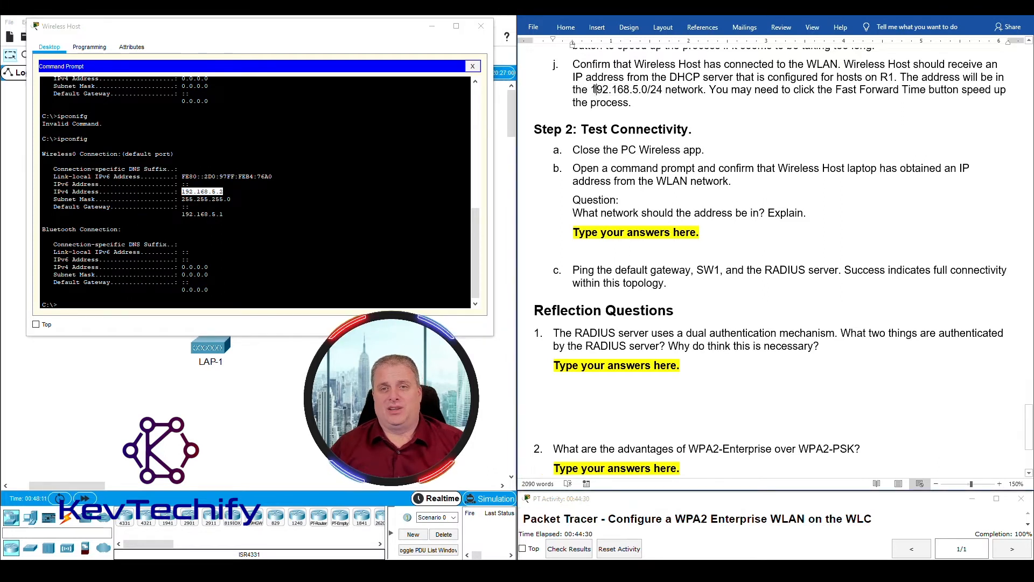
drag(592, 90, 649, 87)
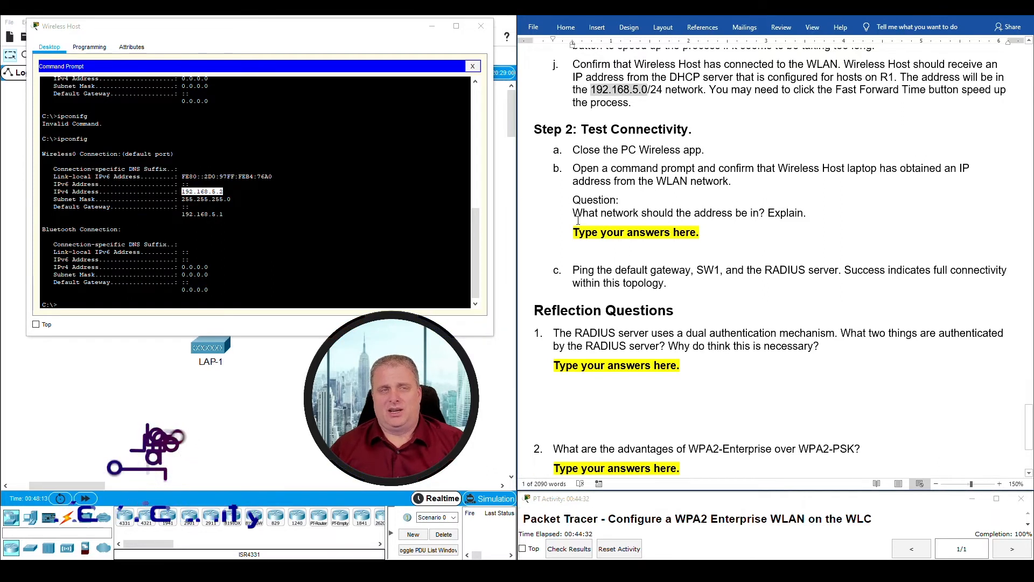
drag(183, 192, 217, 192)
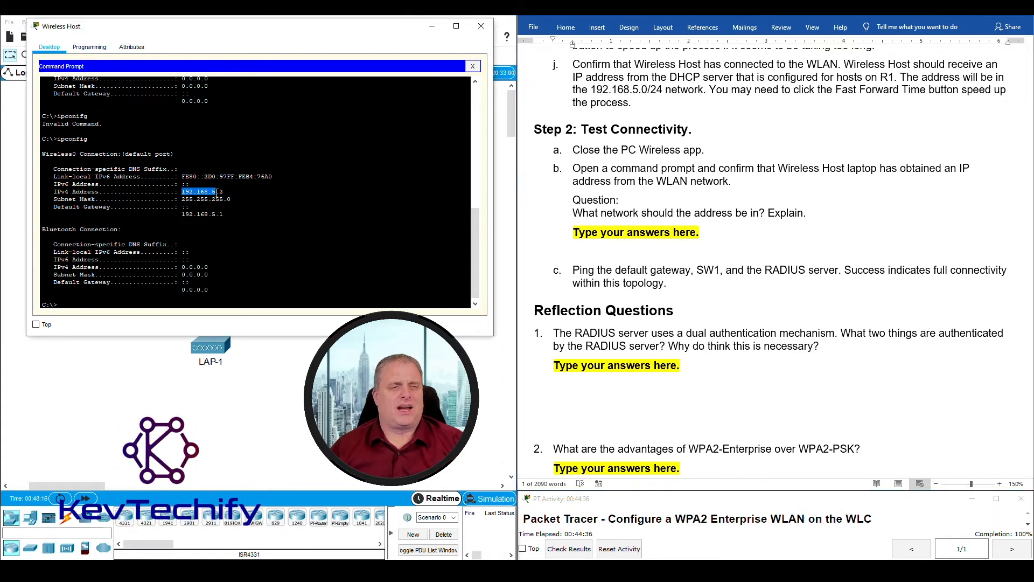
click(571, 233)
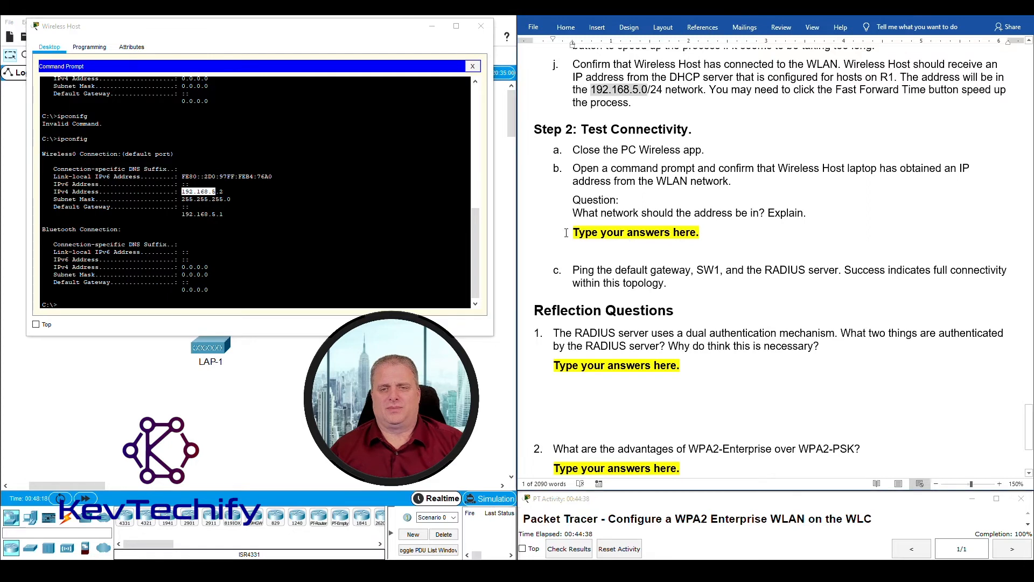
- Answer that the host gets its address from 192.168.5.1, the VLAN 5 router subinterface running DHCP
drag(571, 234, 715, 238)
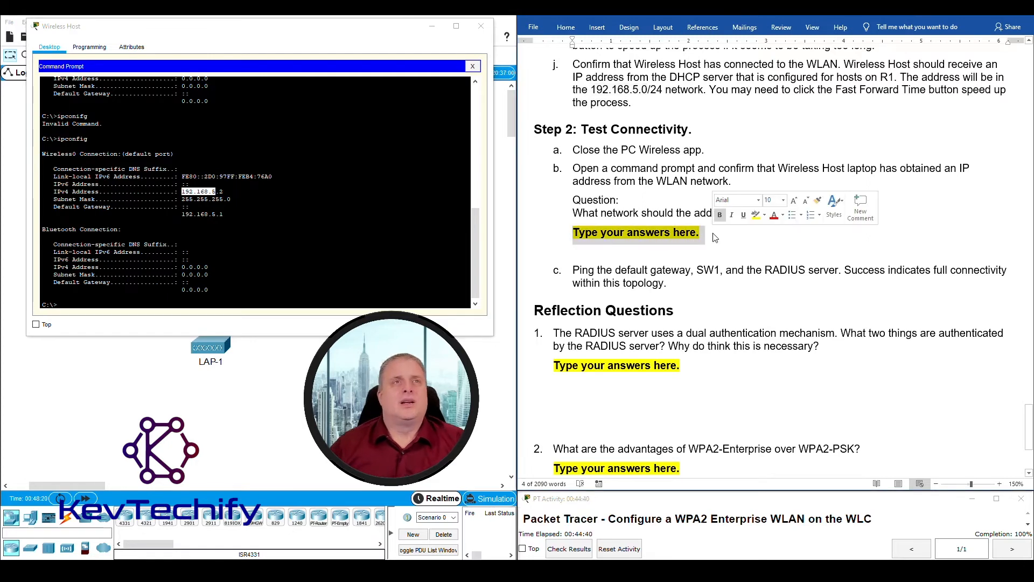
text(The )
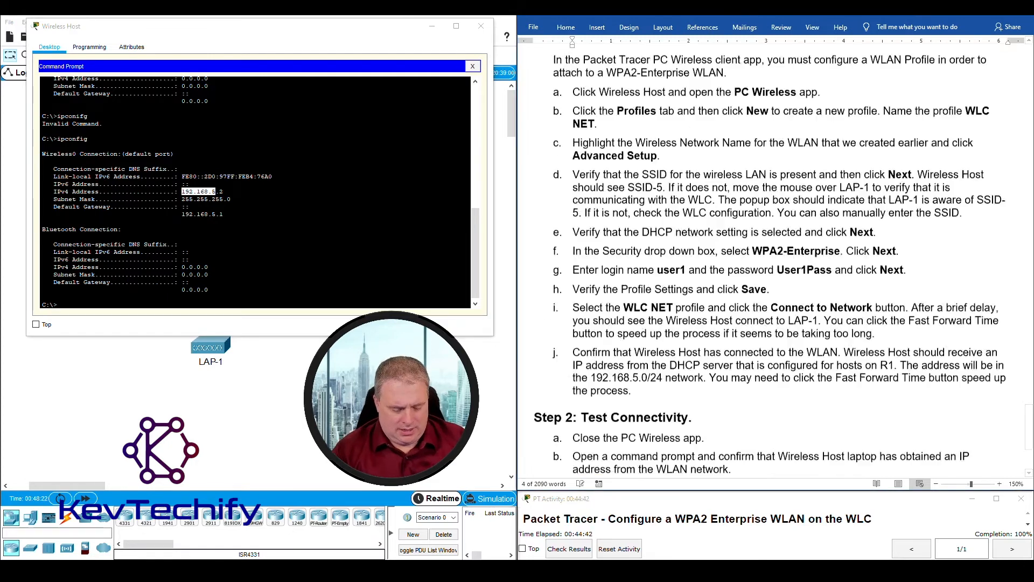
text(address should be in the 192.168.50)
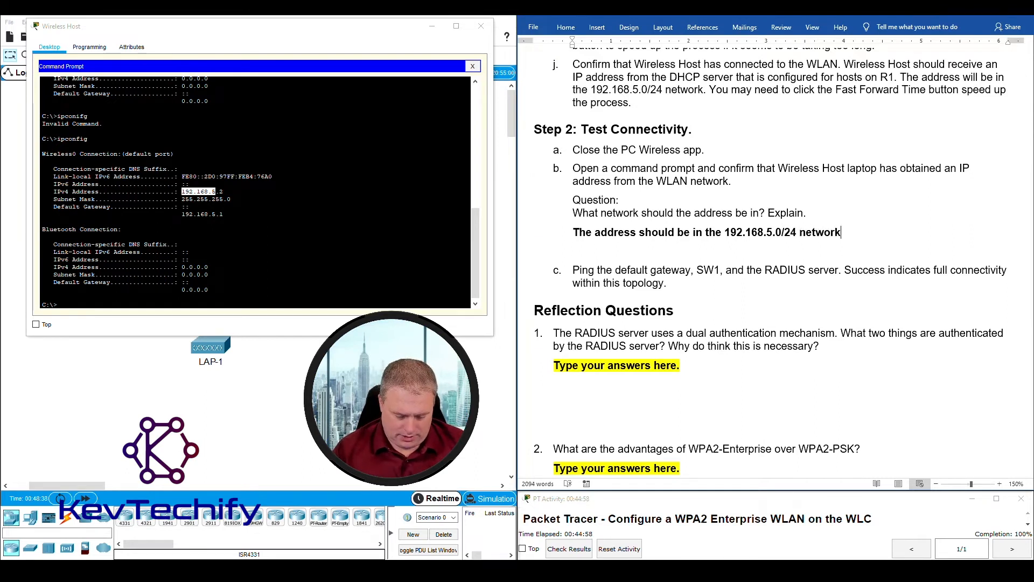
text(The interface configured)
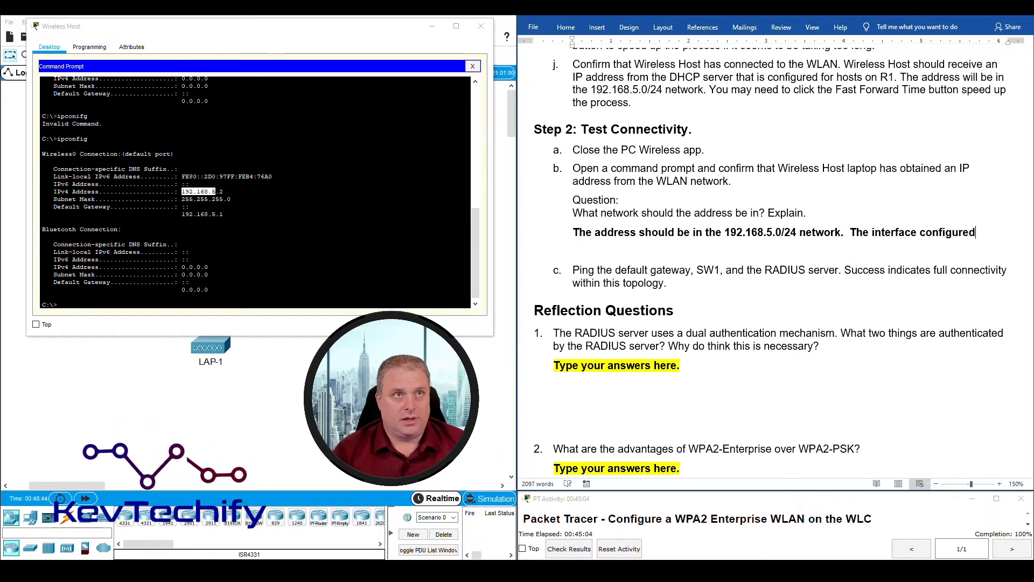
text( to get i)
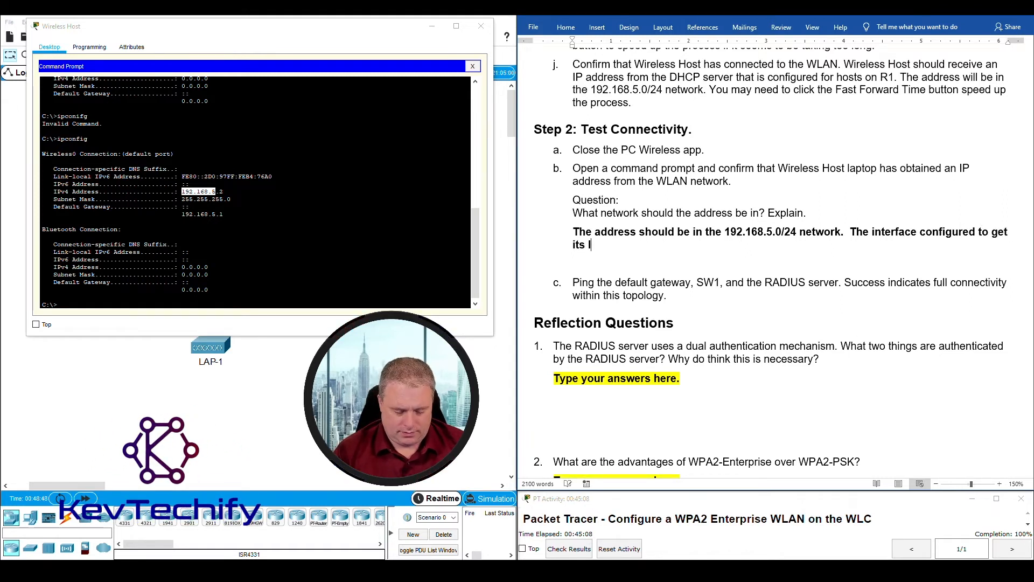
text(ts IP address from)
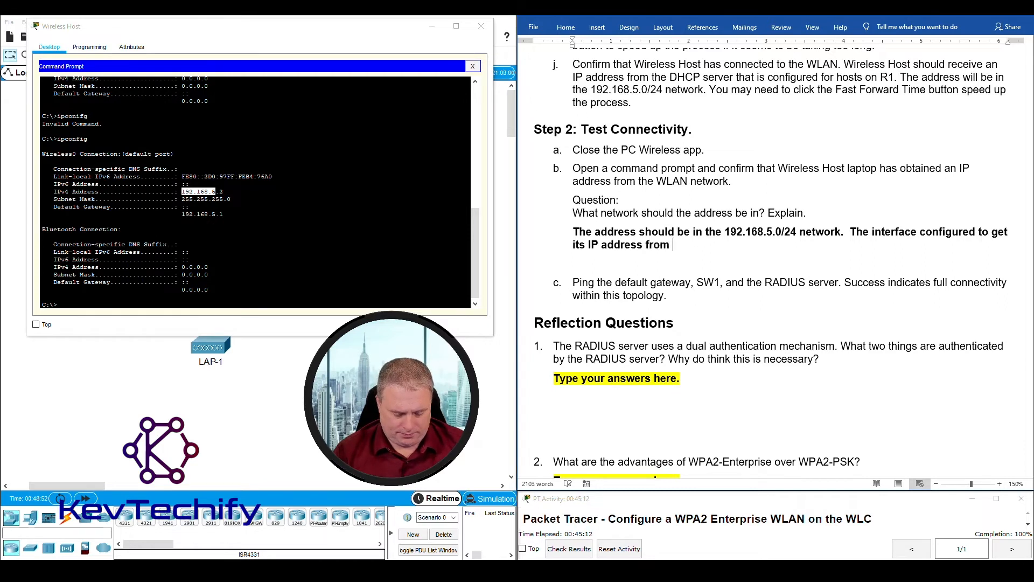
text( 19)
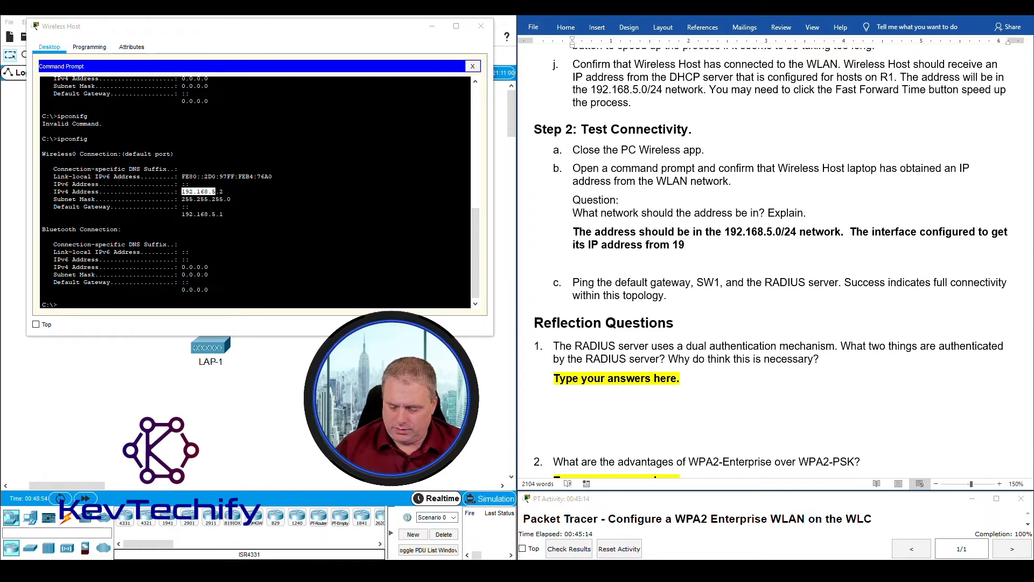
text(2)
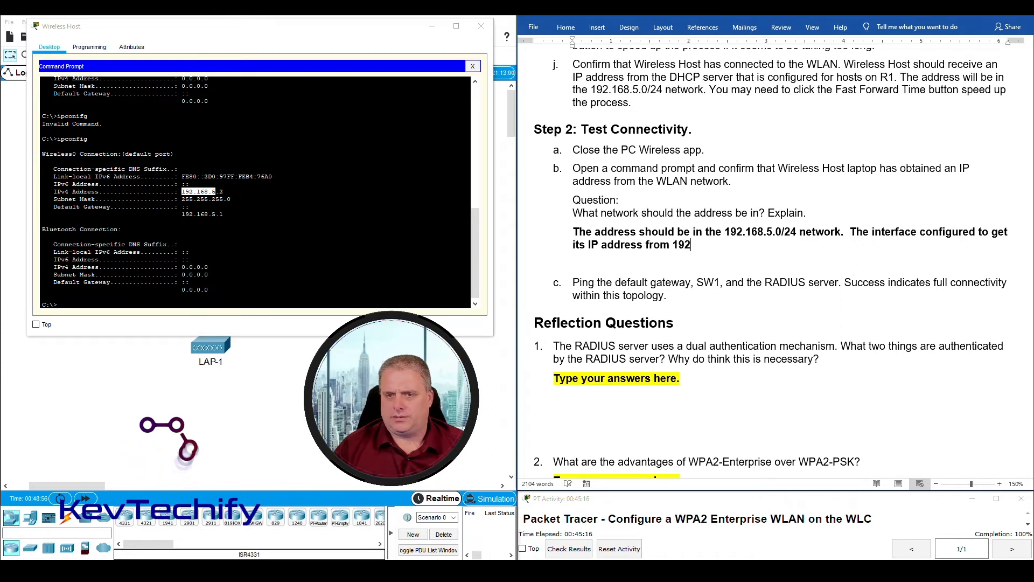
text(.168.5.)
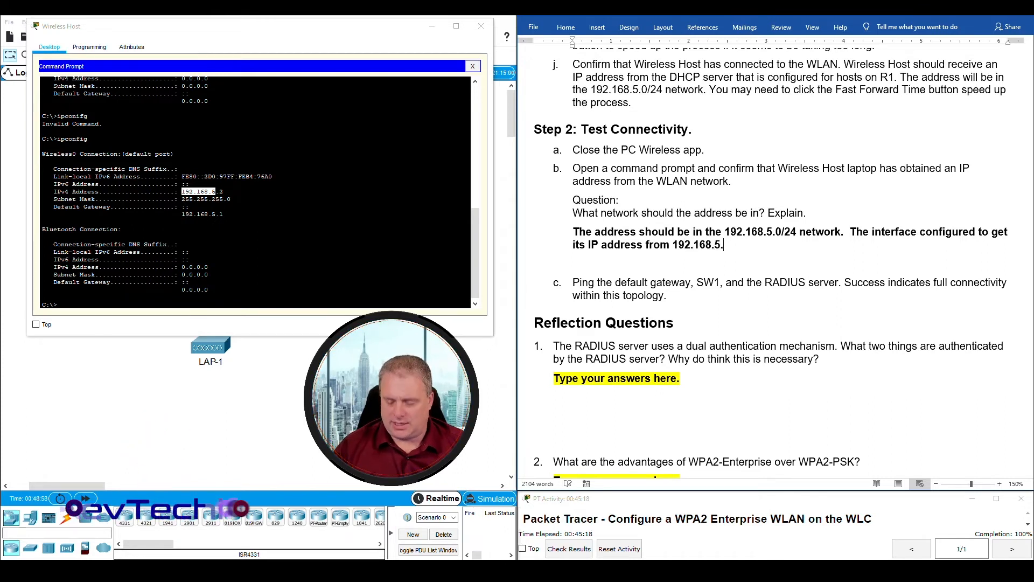
text(1)
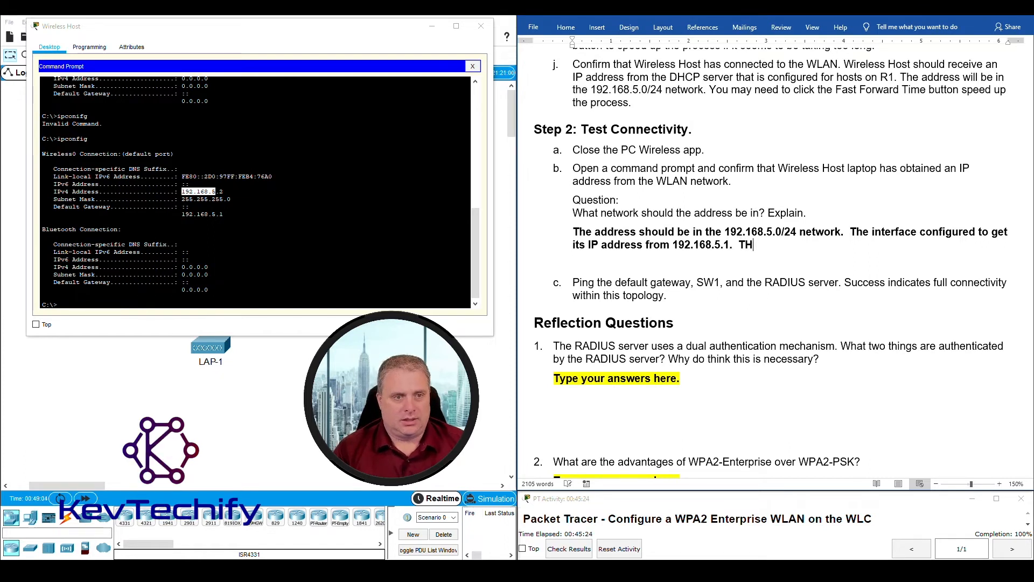
text(.  Tha)
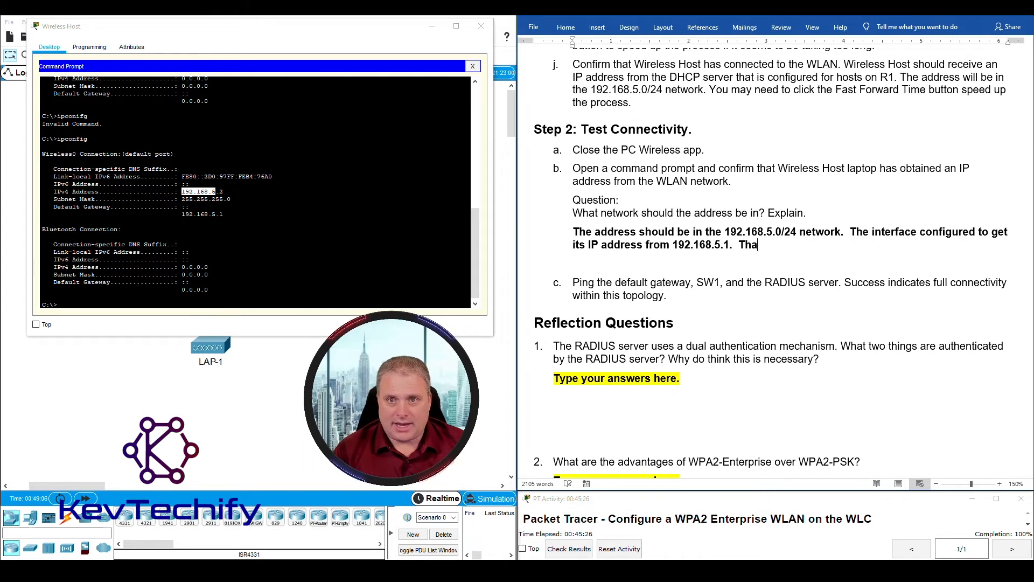
text(t )
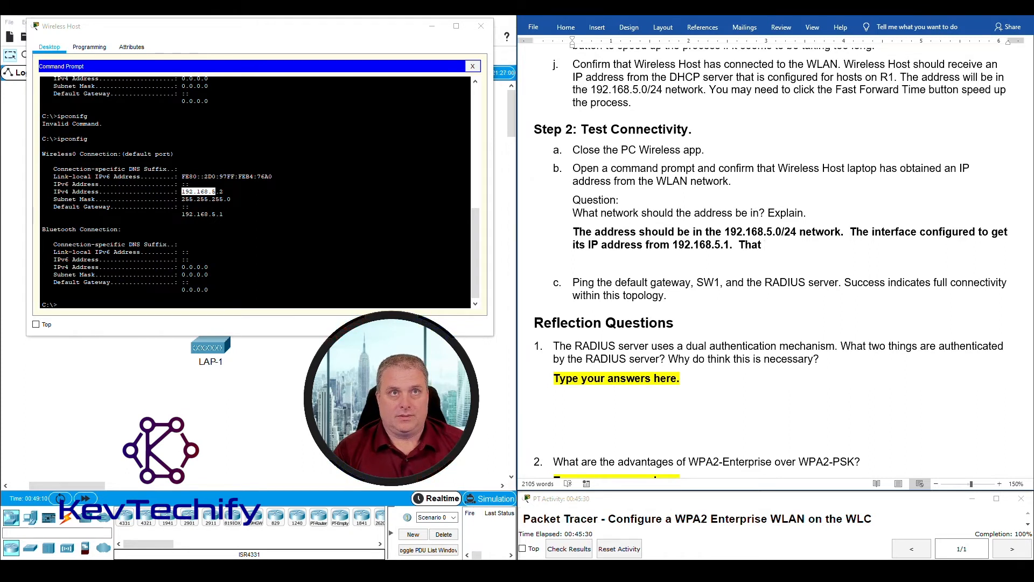
text(is the )
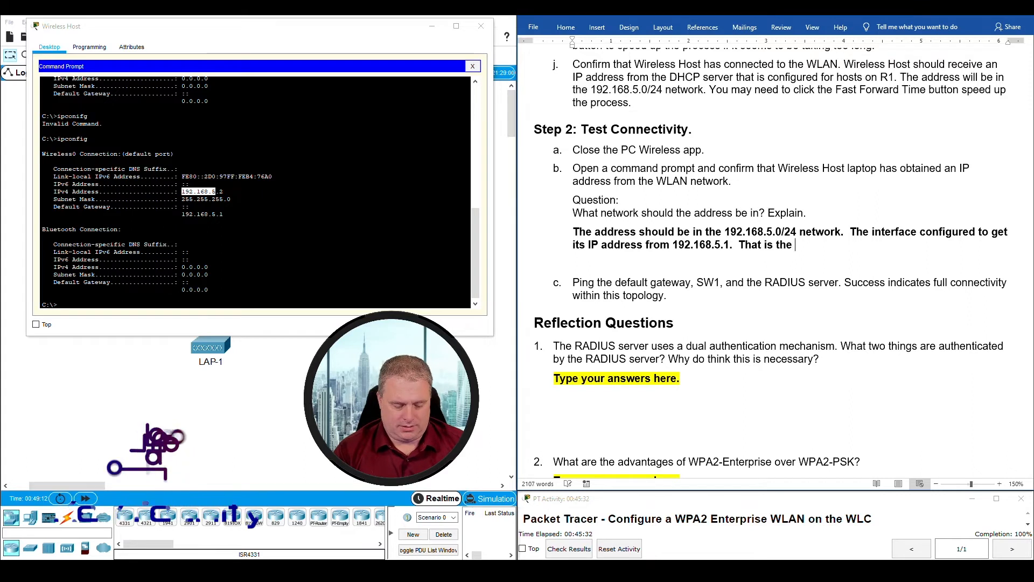
text(router)
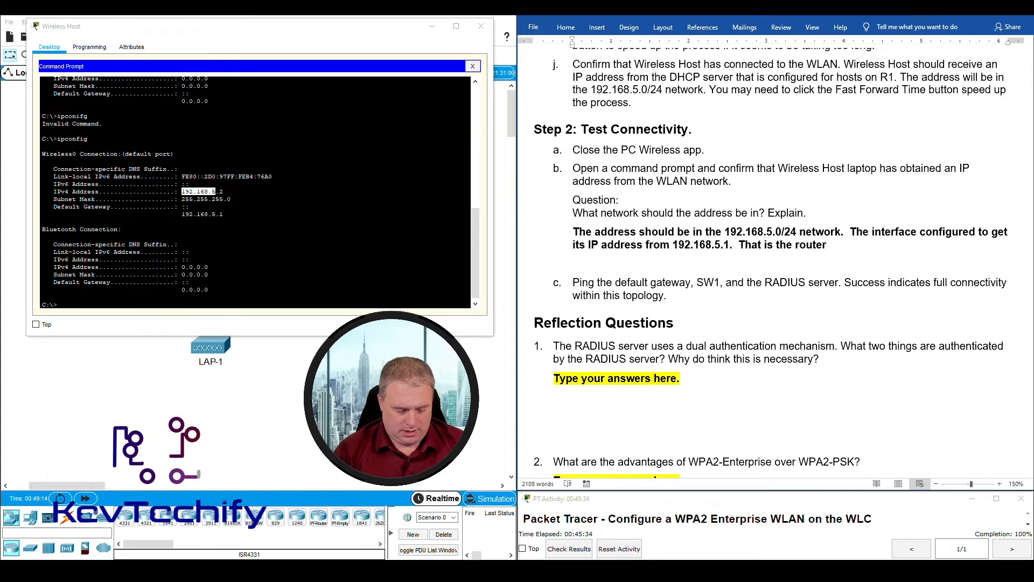
text( subinterf)
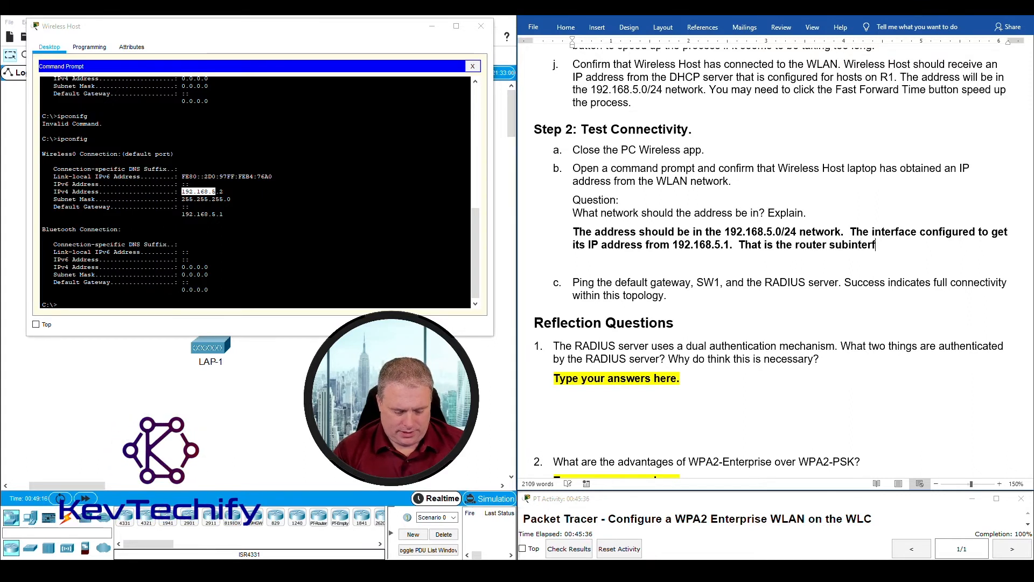
text(ace address for VLAN)
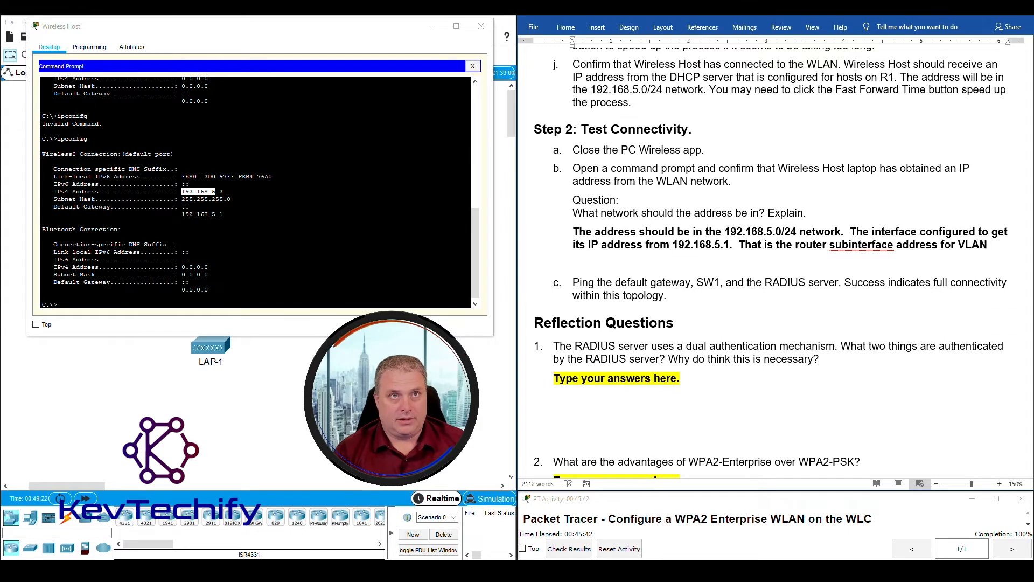
text(5. )
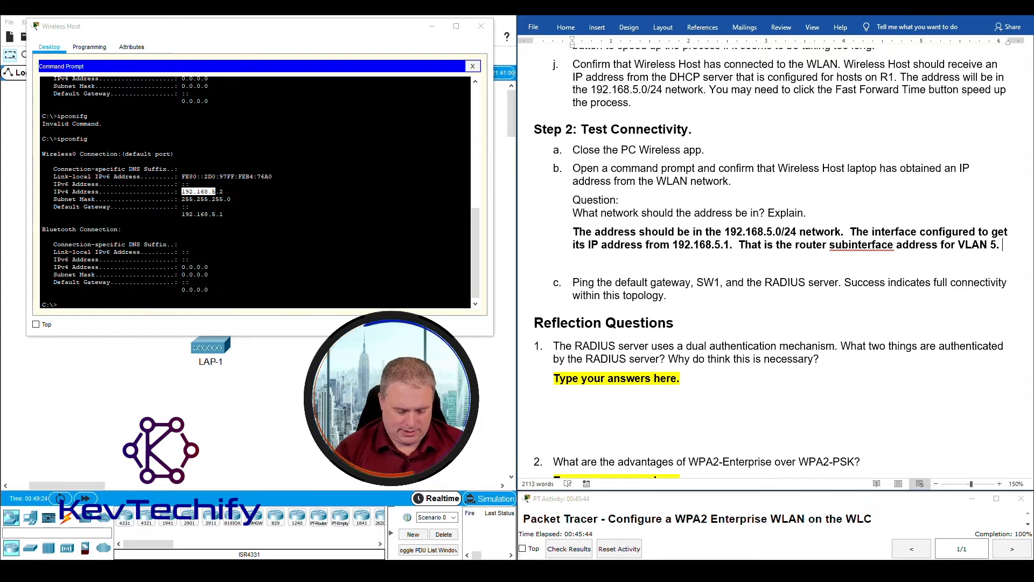
text(DHCP i)
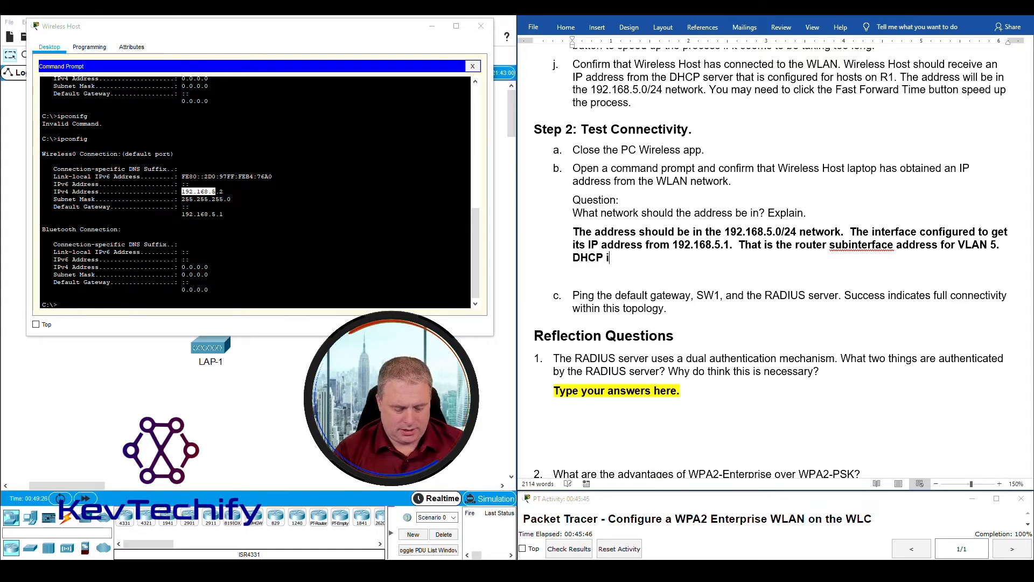
text(s running)
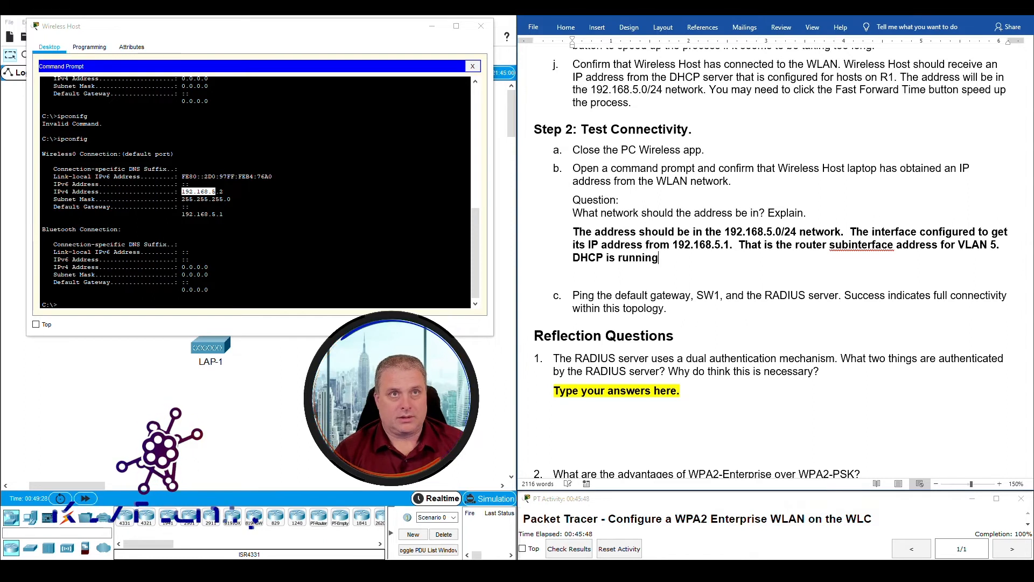
text( on the r)
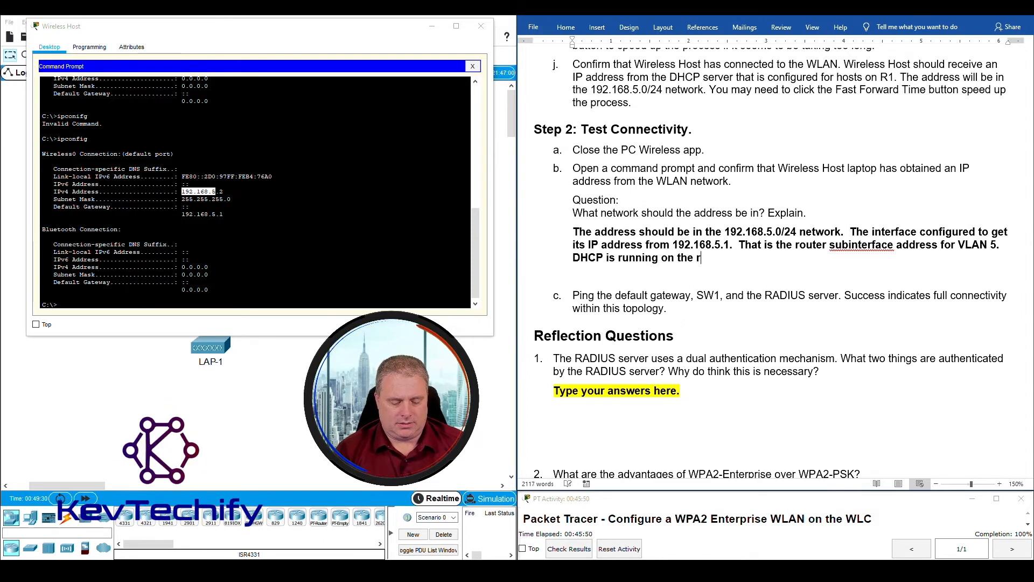
text(outer to provide addresse)
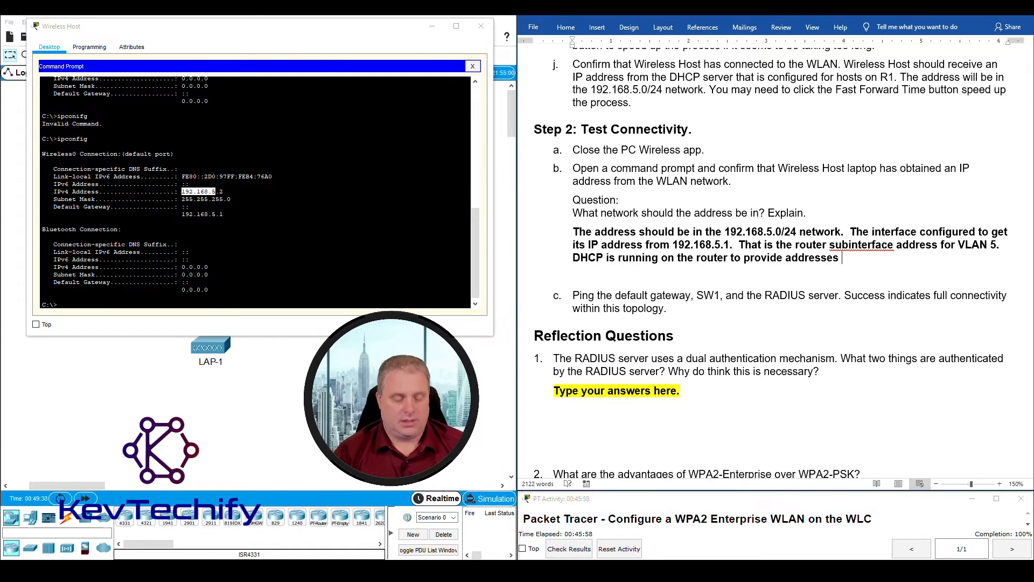
text(ss hosts.)
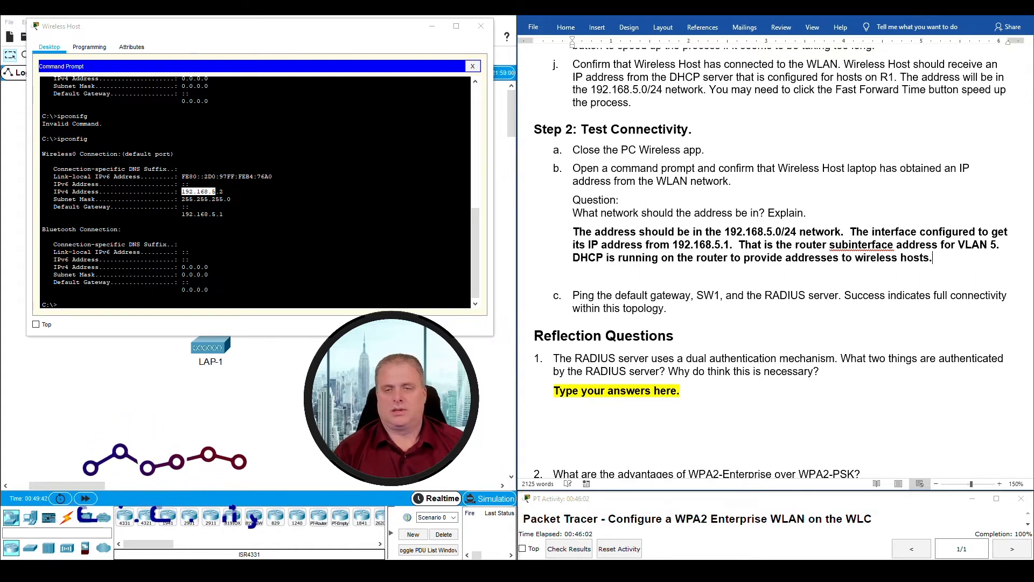
- Correct 'subinterface' to 'sub interface' and check the Wireless Host's 192.168.5.2 address against the topology
right_click(869, 245)
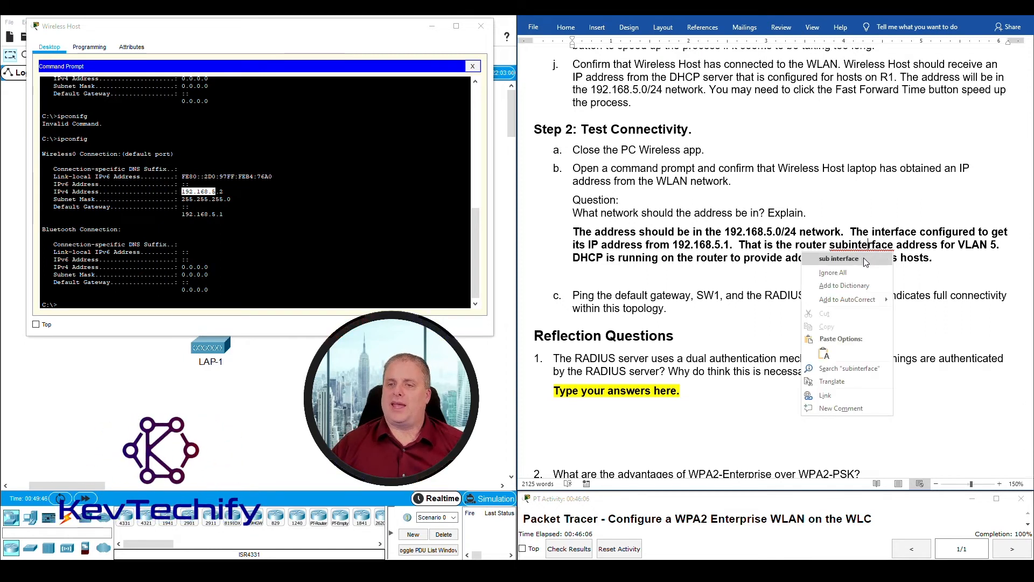
click(864, 260)
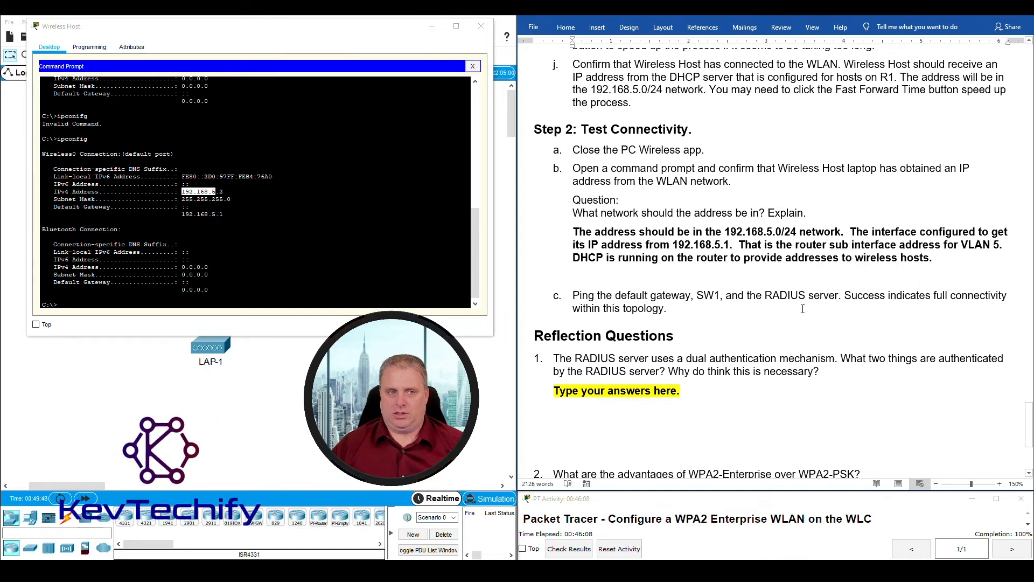
click(217, 199)
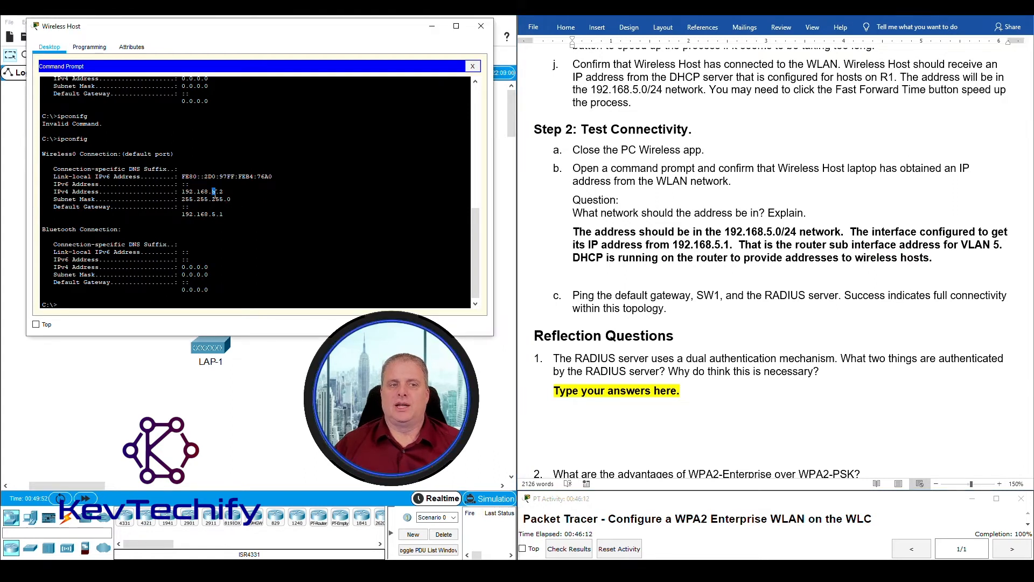
drag(212, 192, 215, 196)
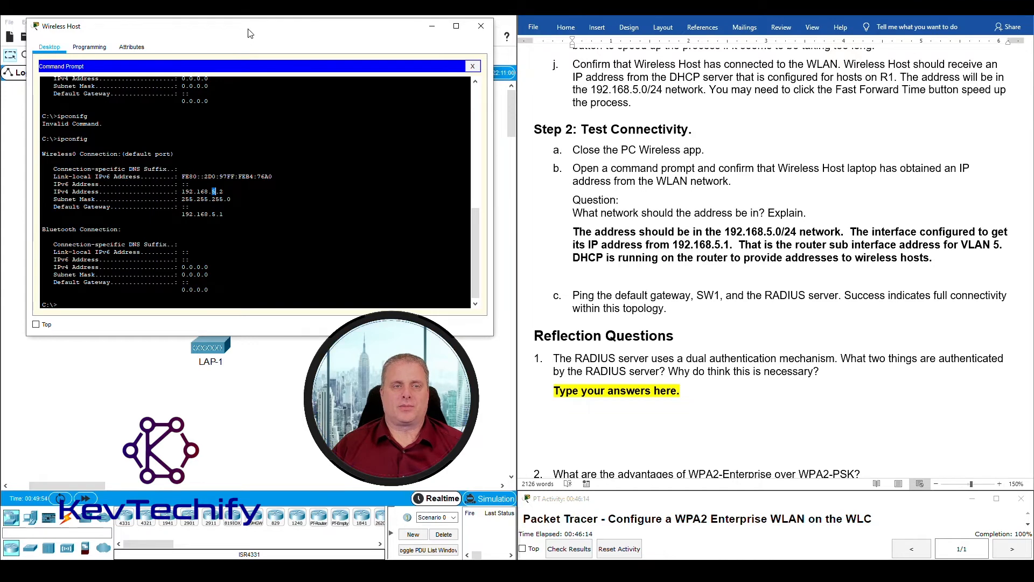
drag(246, 34, 665, 33)
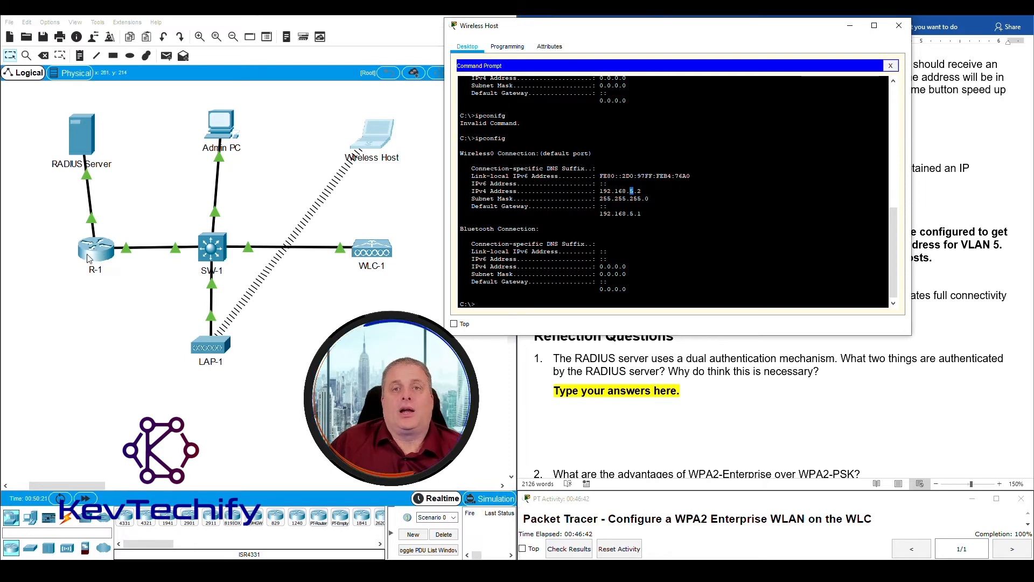
drag(750, 32, 338, 28)
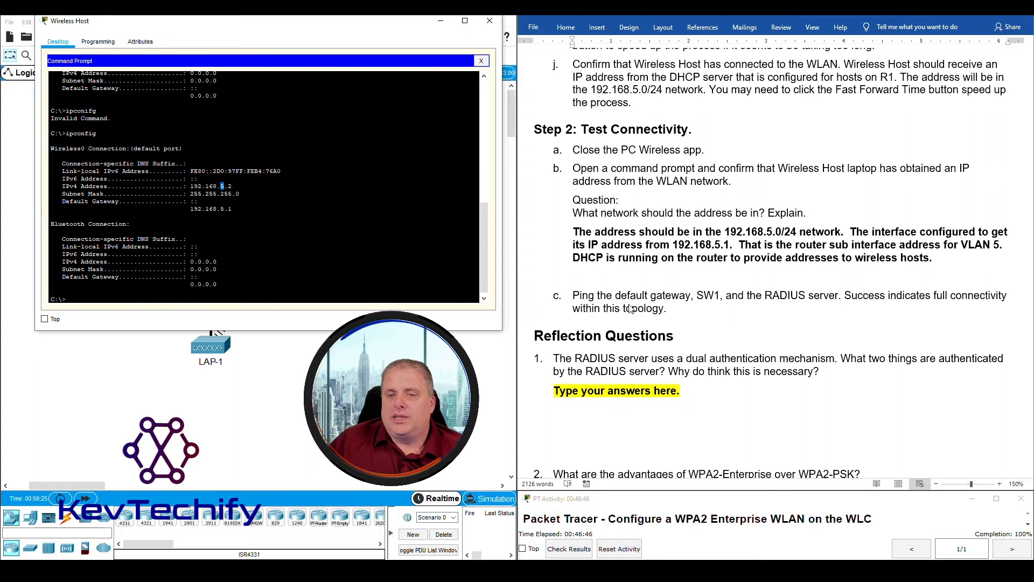
- Ping the default gateway 192.168.5.1 from the Wireless Host, getting four replies with 0% loss
click(263, 288)
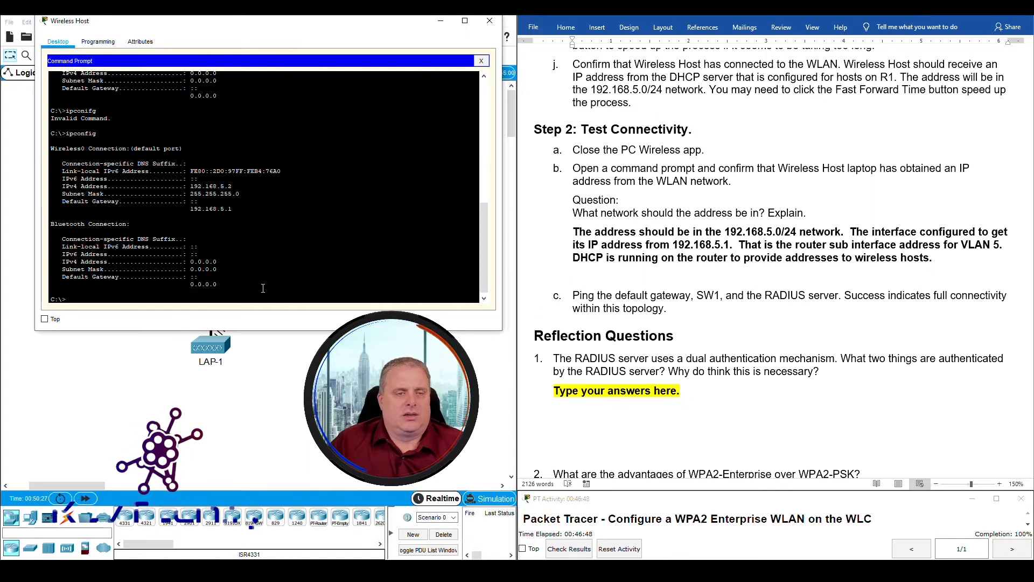
key(Return)
text(ping 192.168.5.1)
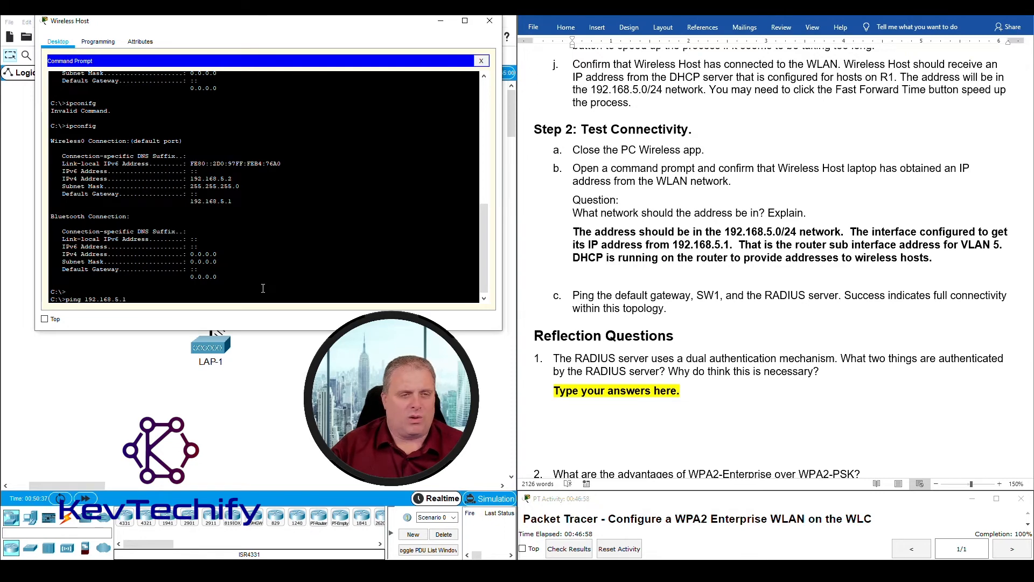
key(Return)
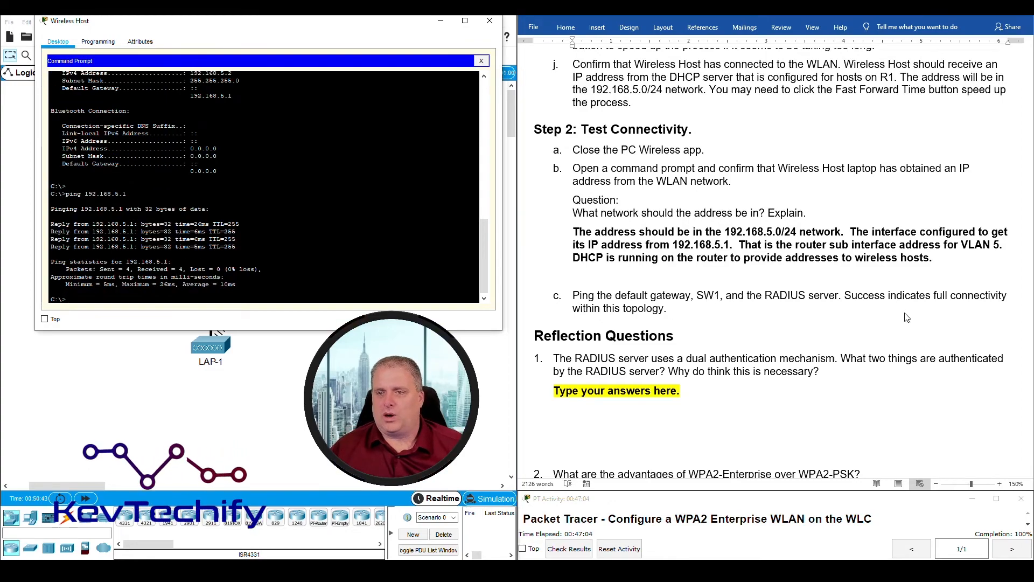
scroll(892, 337, up, 20)
- Copy SW1's address 192.168.200.100 from the lab sheet and ping it from the Wireless Host
scroll(892, 336, up, 15)
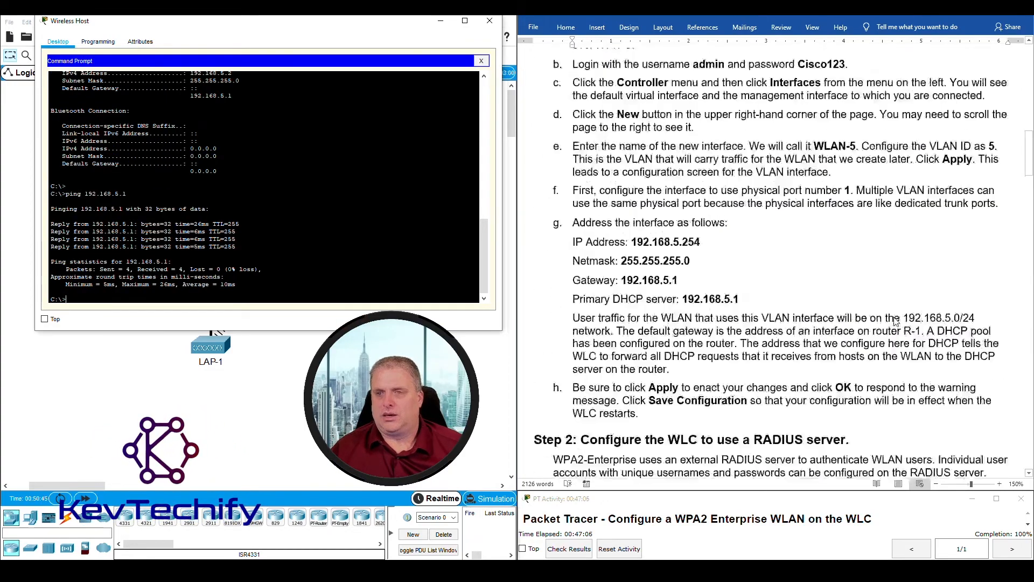
click(830, 239)
drag(828, 237, 907, 237)
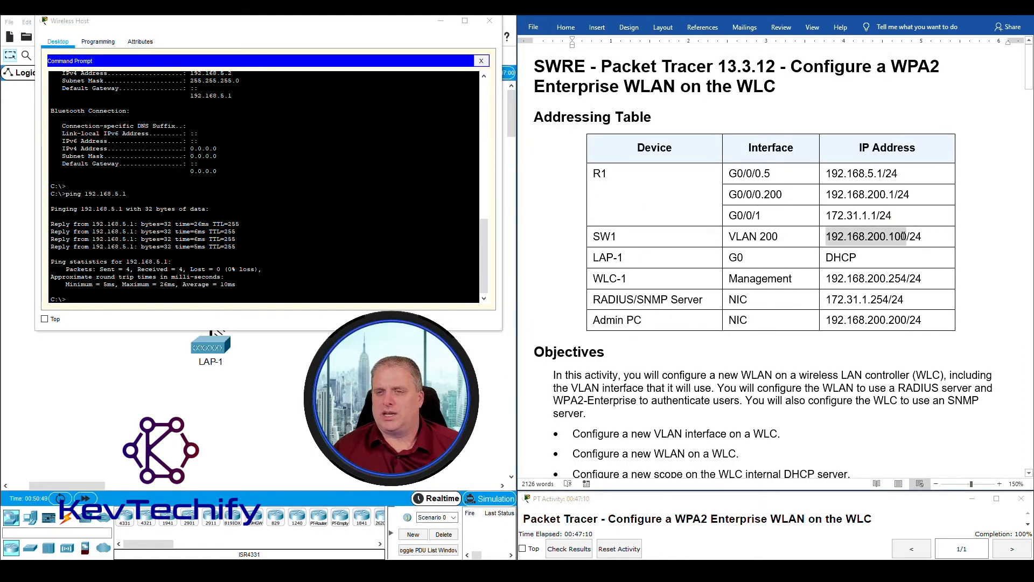
click(316, 298)
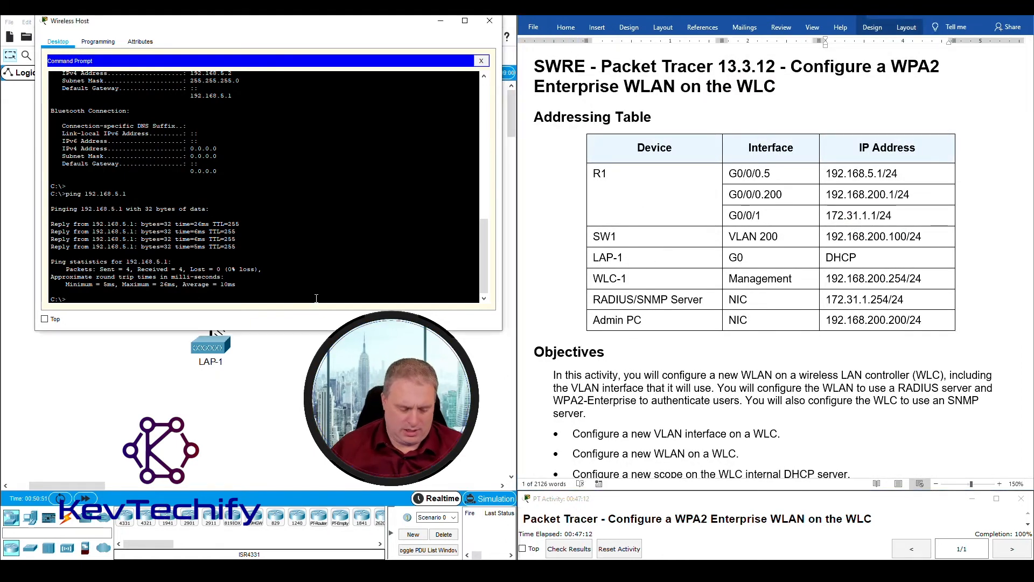
text(ping 19)
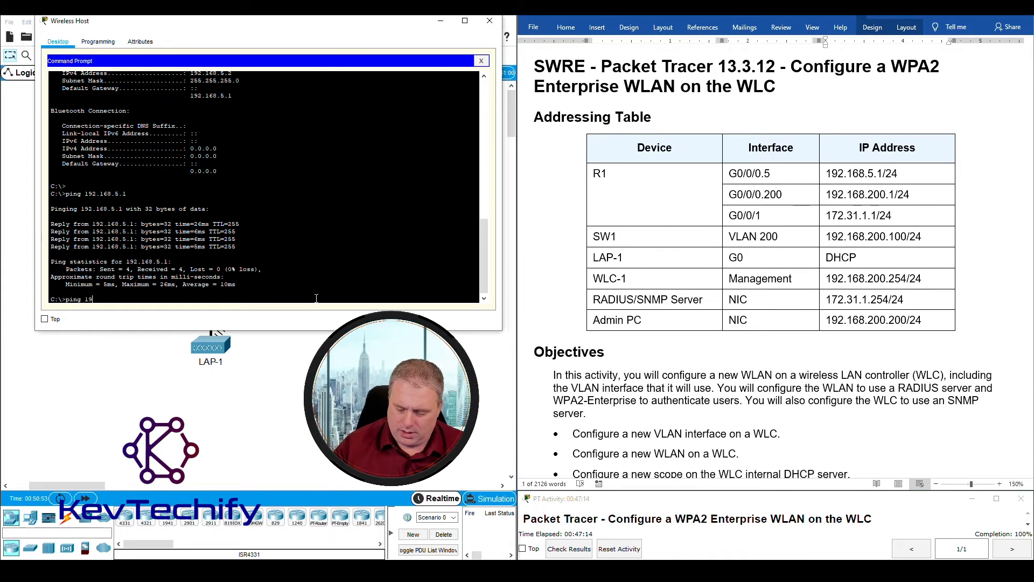
text(2.168.200.)
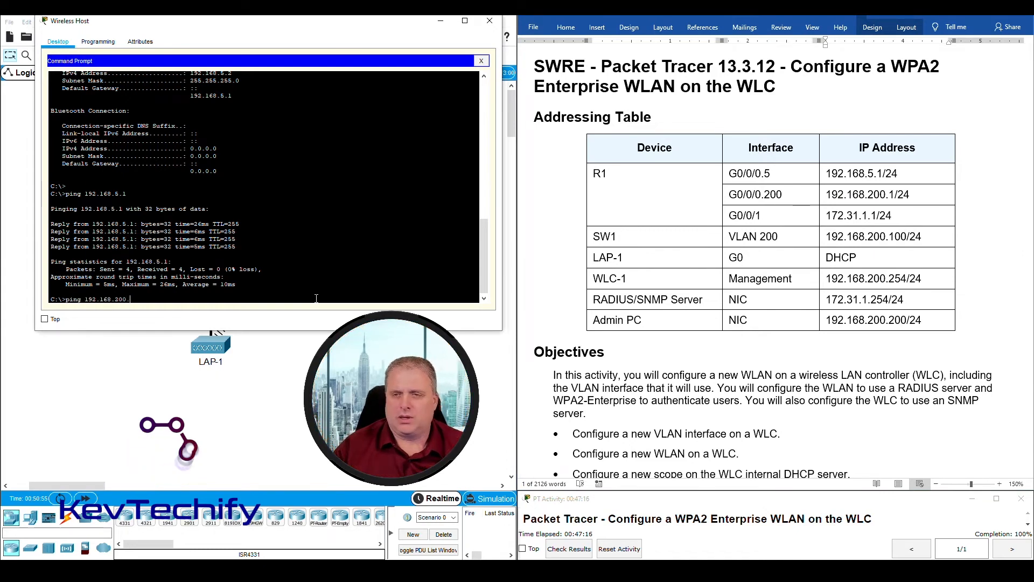
text(100)
key(Return)
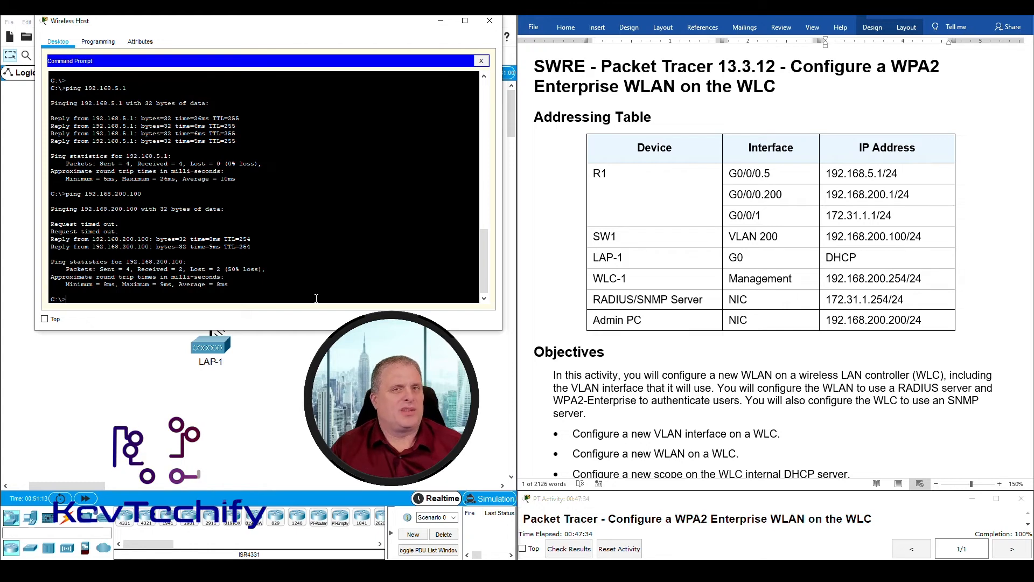
- Repeat the ping to 192.168.200.100, now receiving all four replies
key(Up)
key(Return)
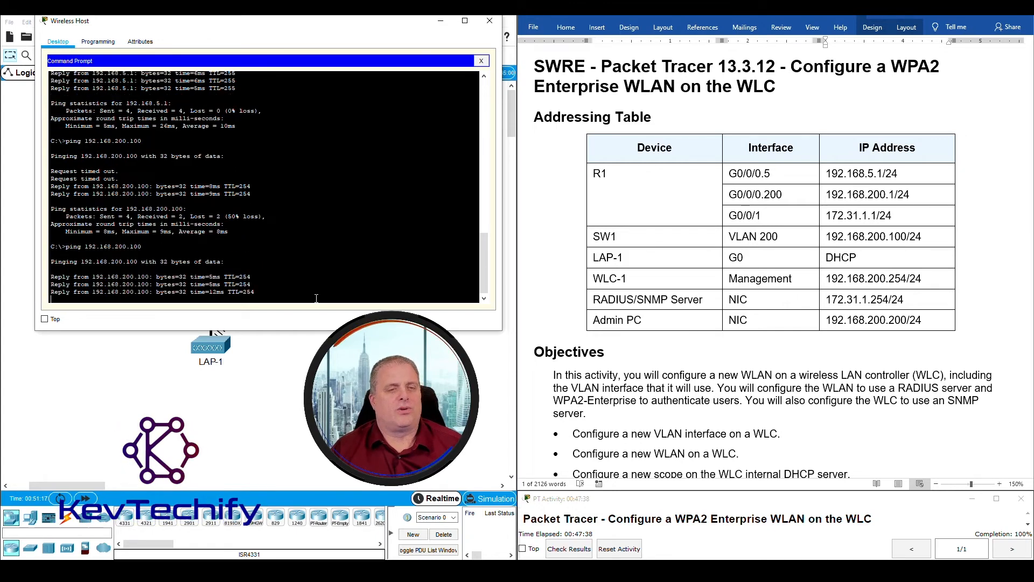
scroll(670, 315, down, 1)
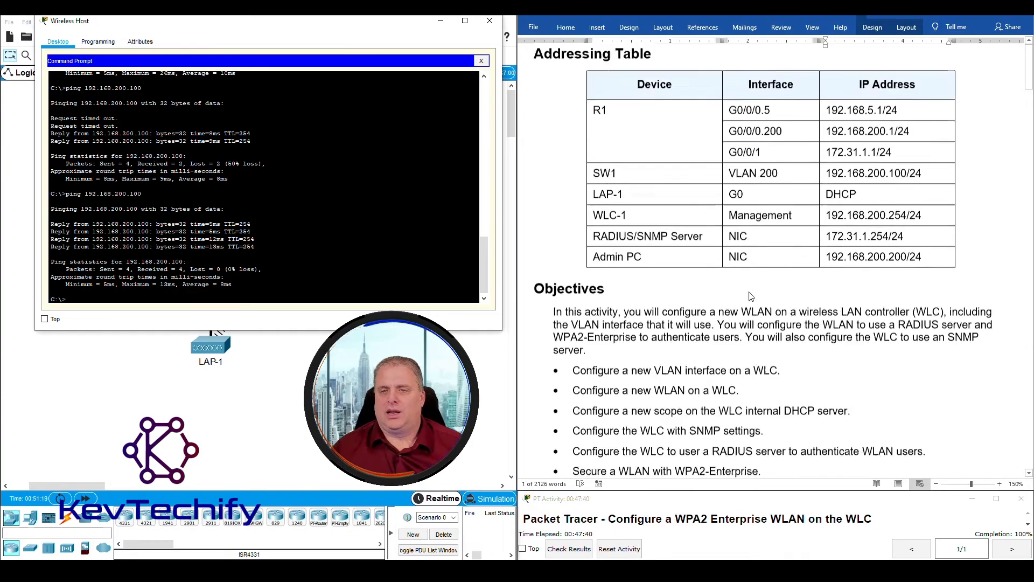
scroll(670, 315, down, 20)
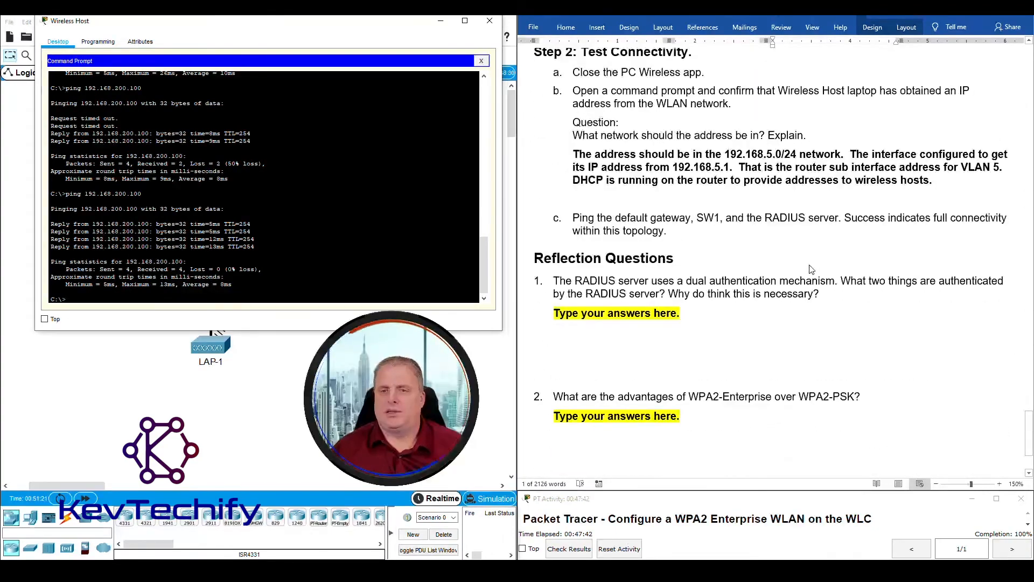
scroll(805, 241, up, 20)
scroll(805, 240, up, 15)
- Take the RADIUS server address 172.31.1.254 from the table and ping it, getting four replies
click(828, 300)
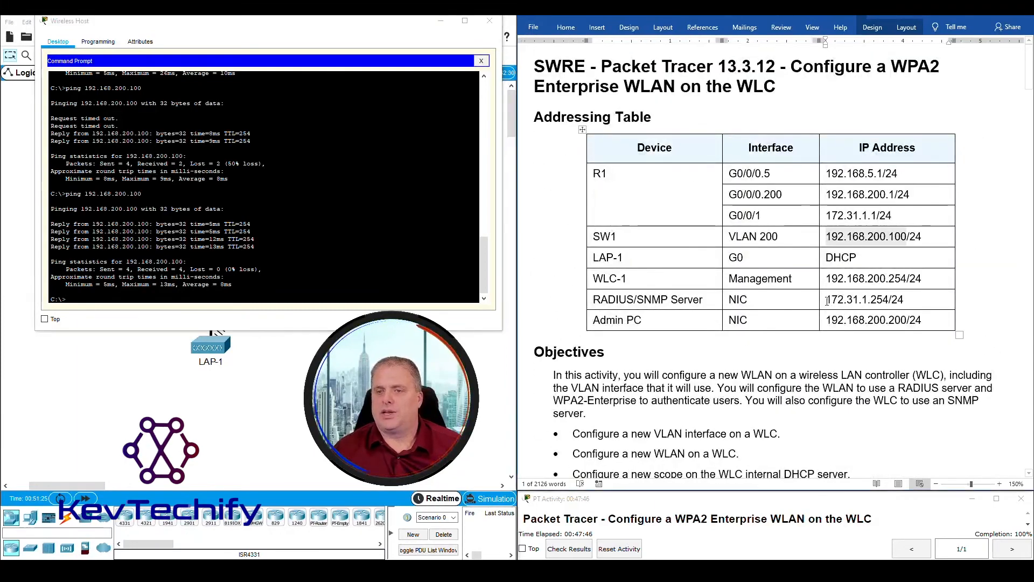
drag(828, 300, 885, 299)
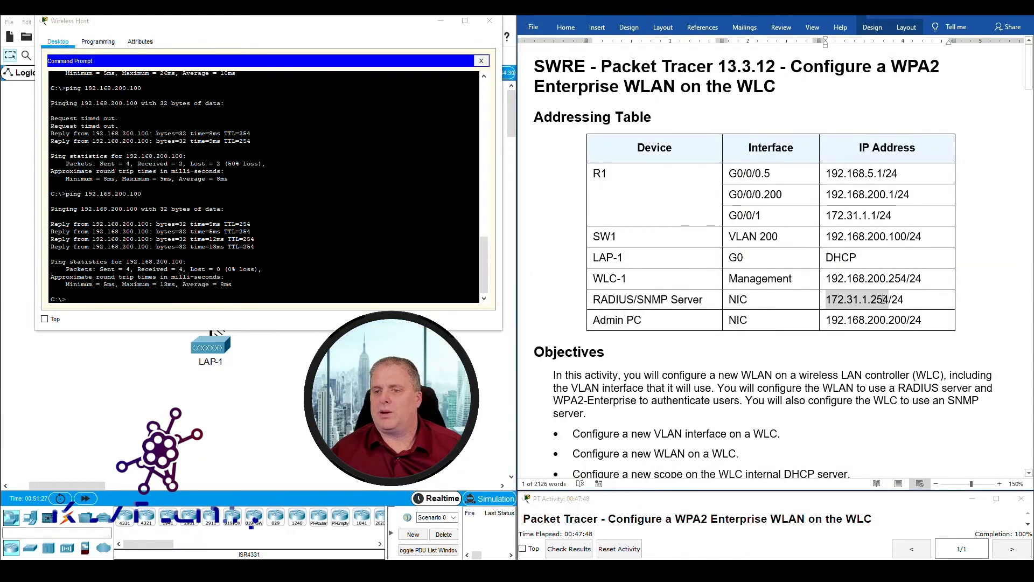
click(197, 294)
text(ping 172.)
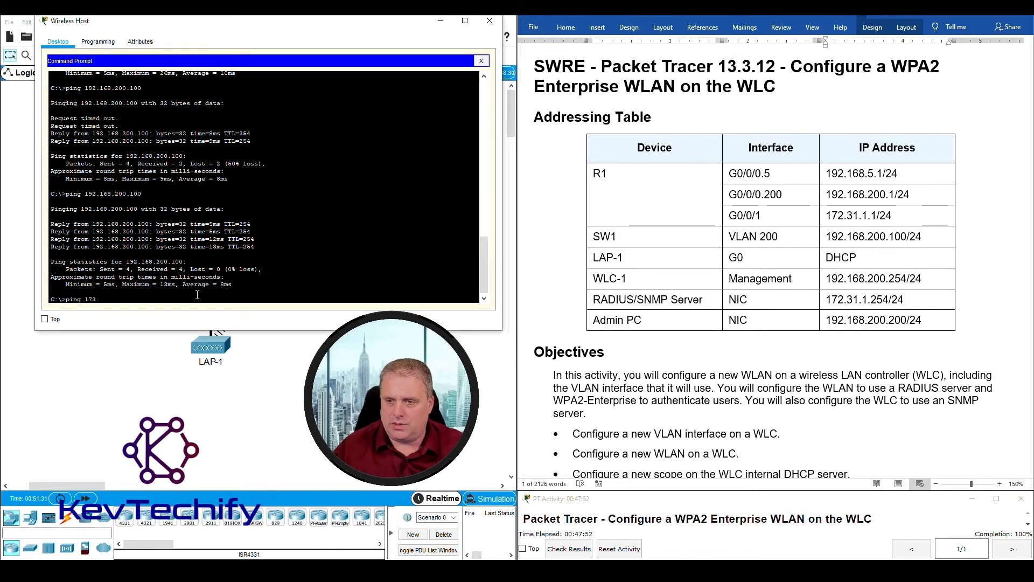
text(31.1.254)
key(Return)
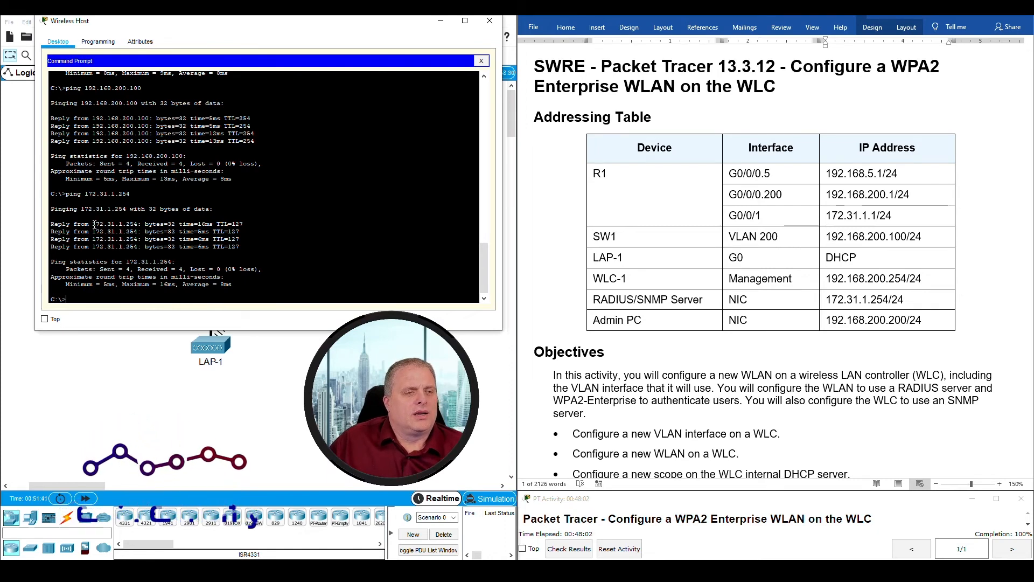
drag(93, 224, 232, 224)
click(249, 223)
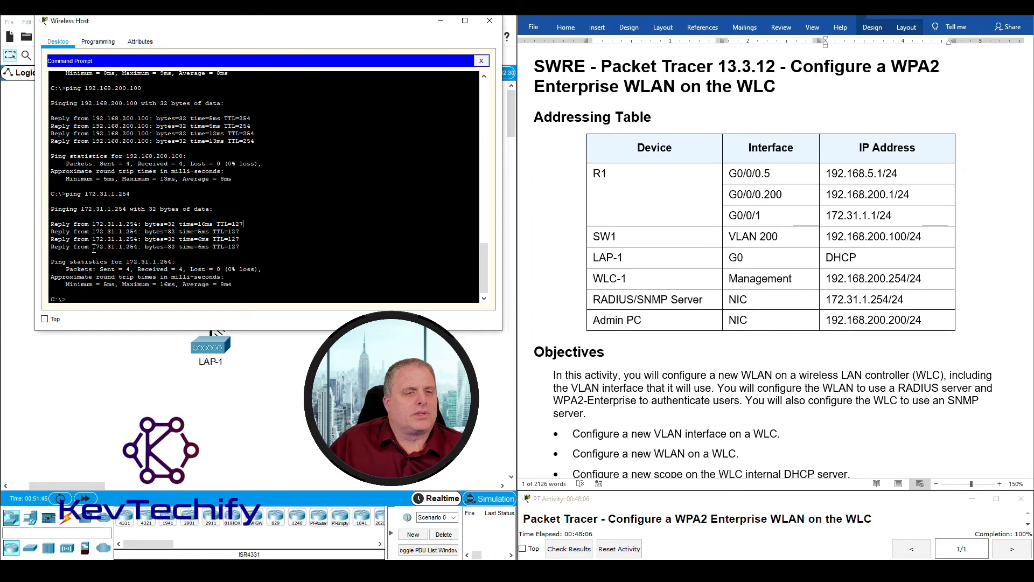
- Minimize the Wireless Host window and bring the lab sheet's Reflection Questions into view
scroll(669, 330, down, 20)
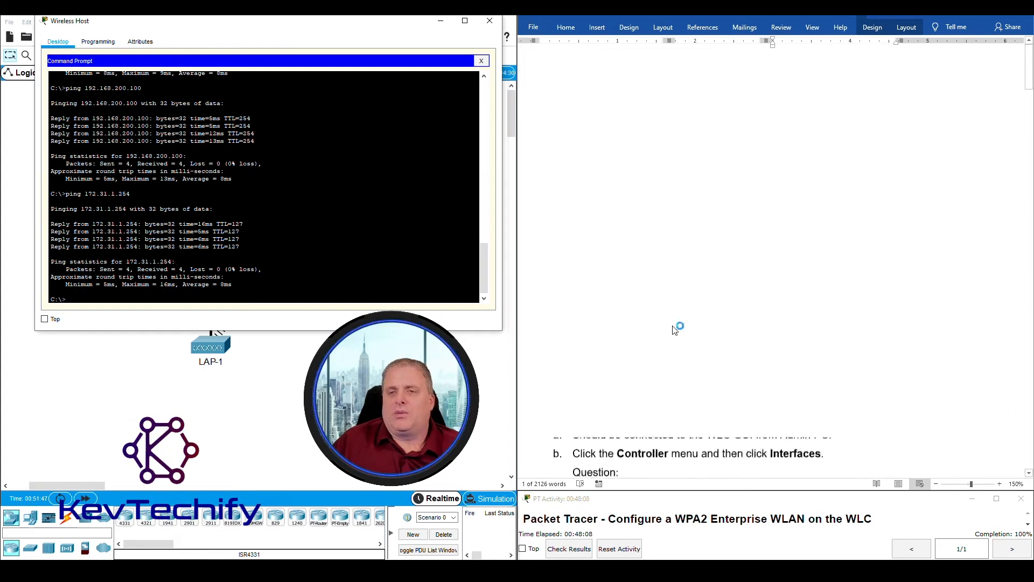
scroll(674, 331, up, 1)
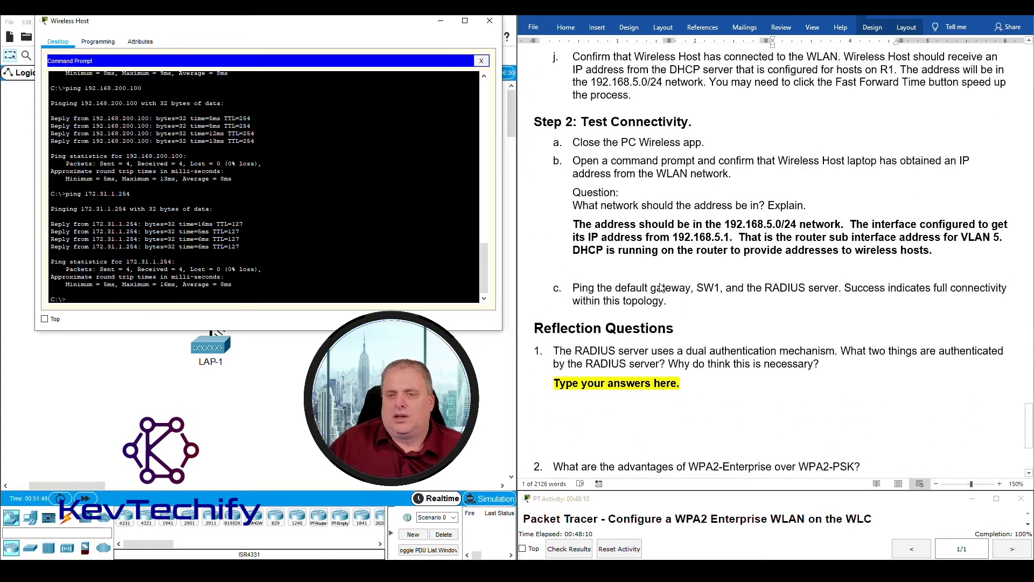
click(959, 288)
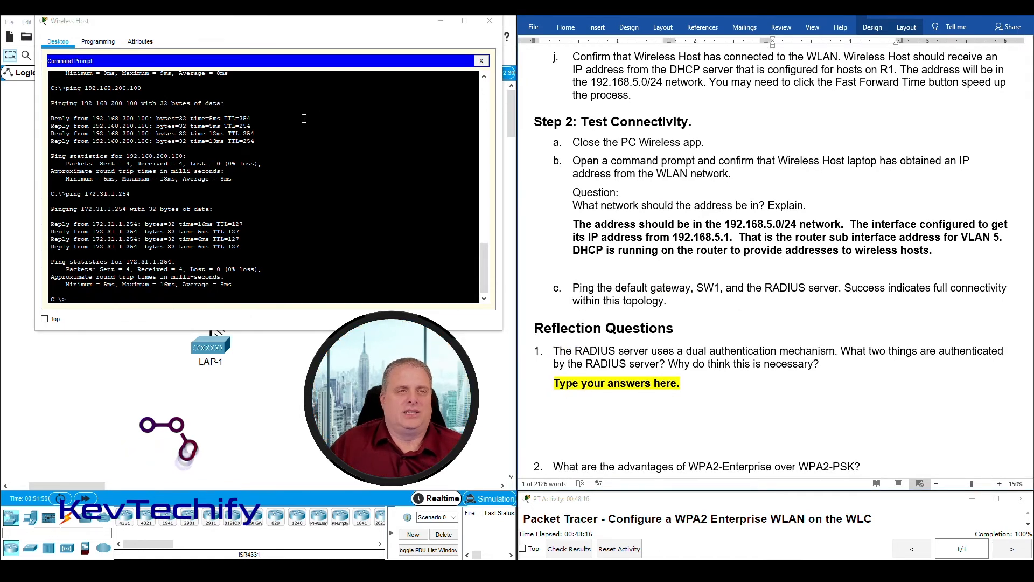
click(439, 22)
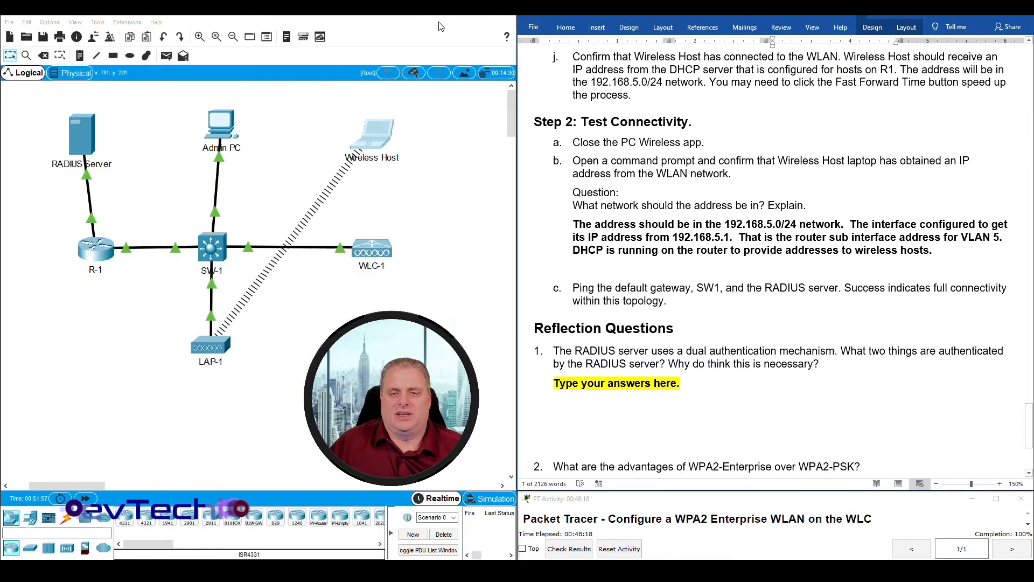
scroll(611, 366, down, 3)
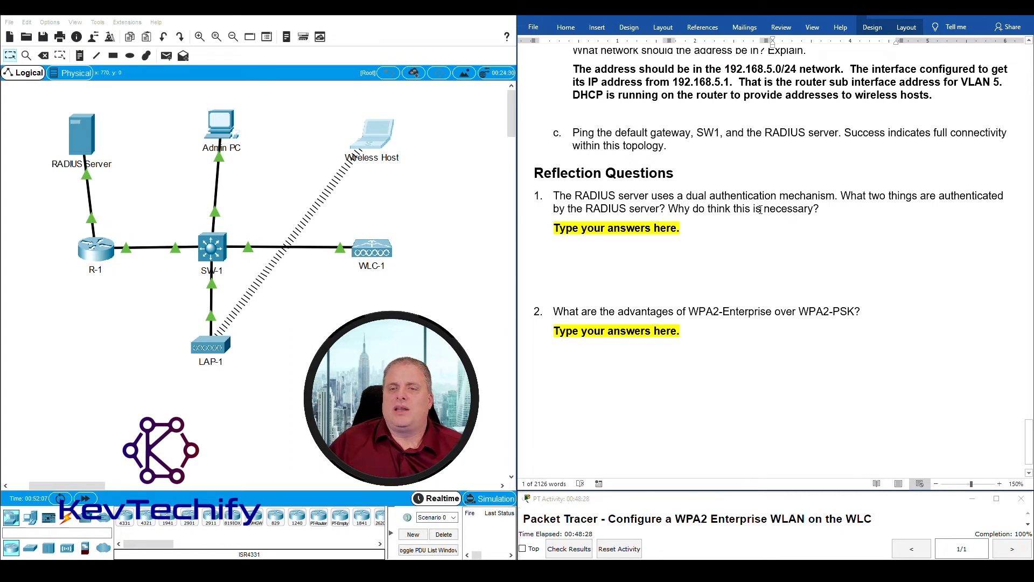
- Answer question 1: RADIUS authenticates both the WLC and wireless hosts, explaining the WLC's authentication
click(554, 229)
drag(553, 229, 685, 229)
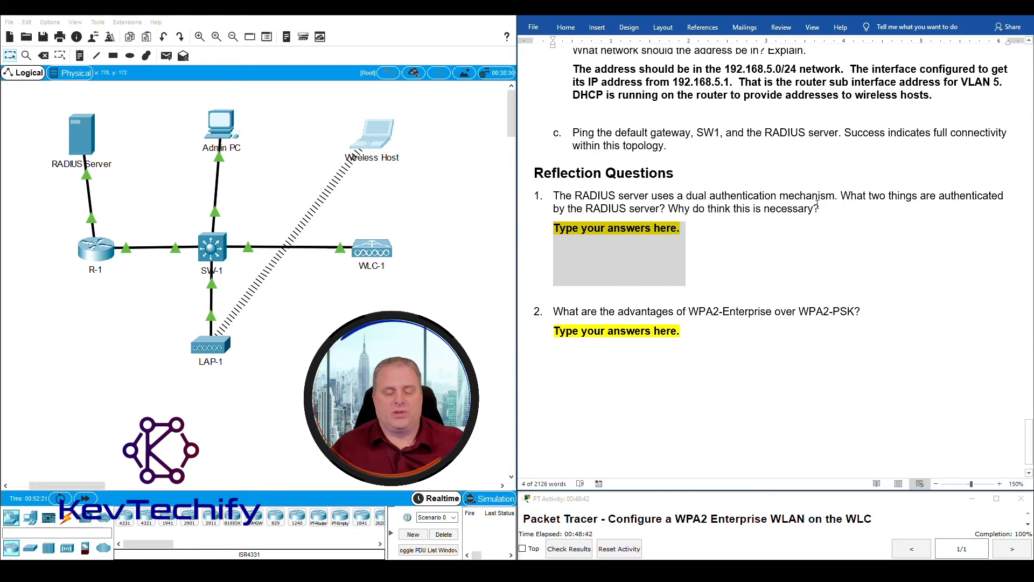
text(Authen)
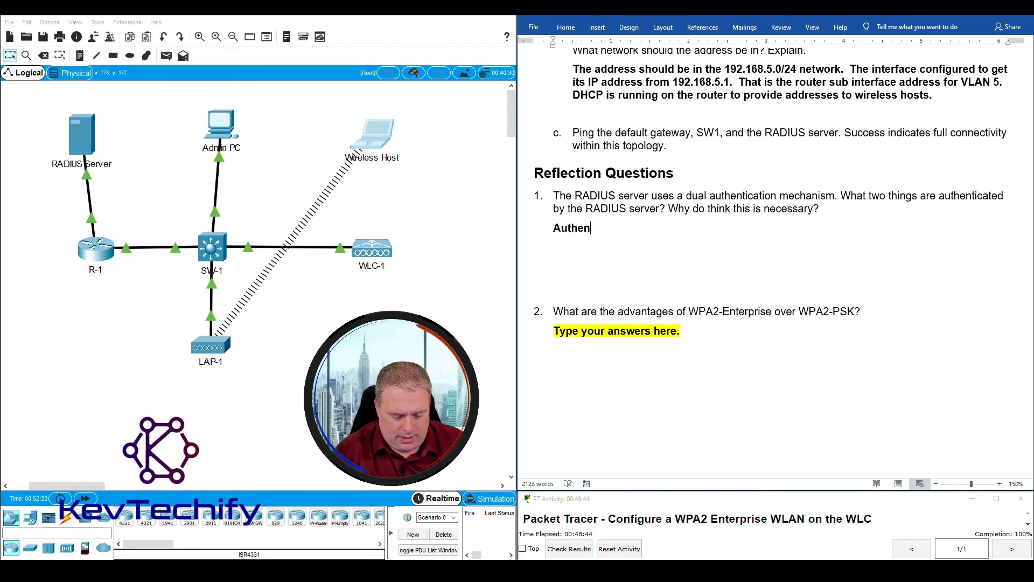
text(ticarte)
key(BackSpace)
key(BackSpace)
key(BackSpace)
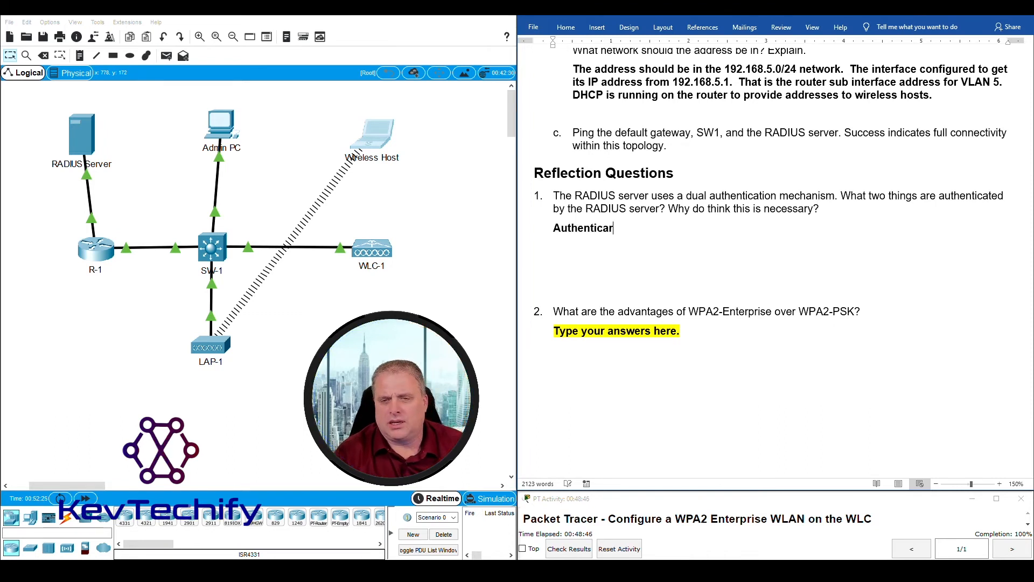
text(tes )
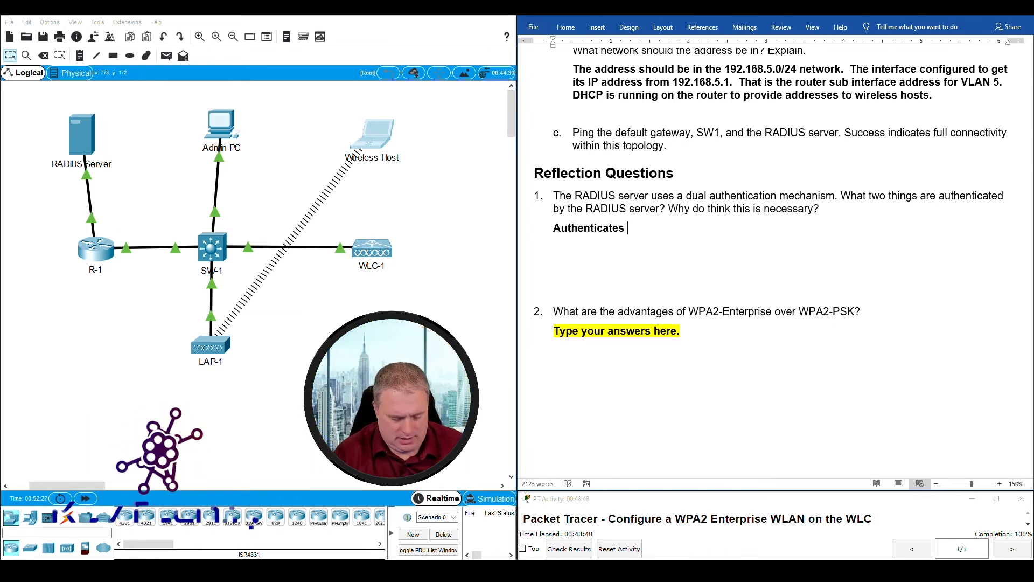
text(both the)
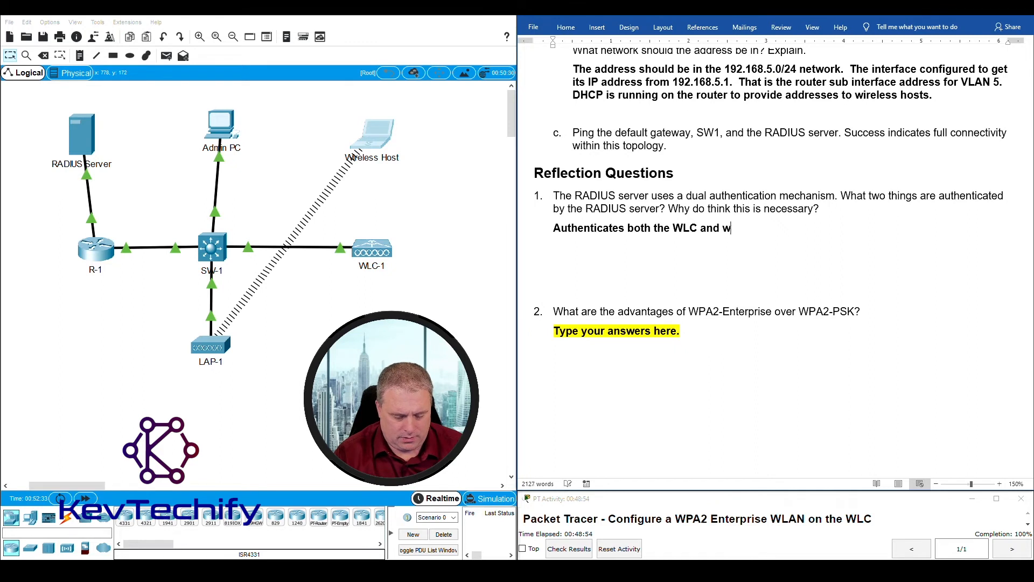
text(WLC and wireless hosts.)
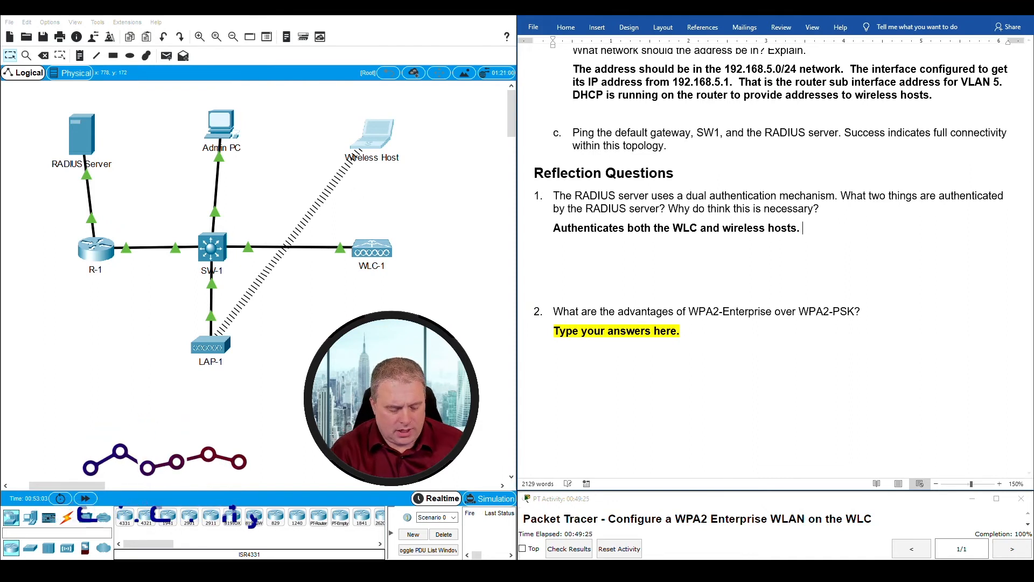
text(  WLC)
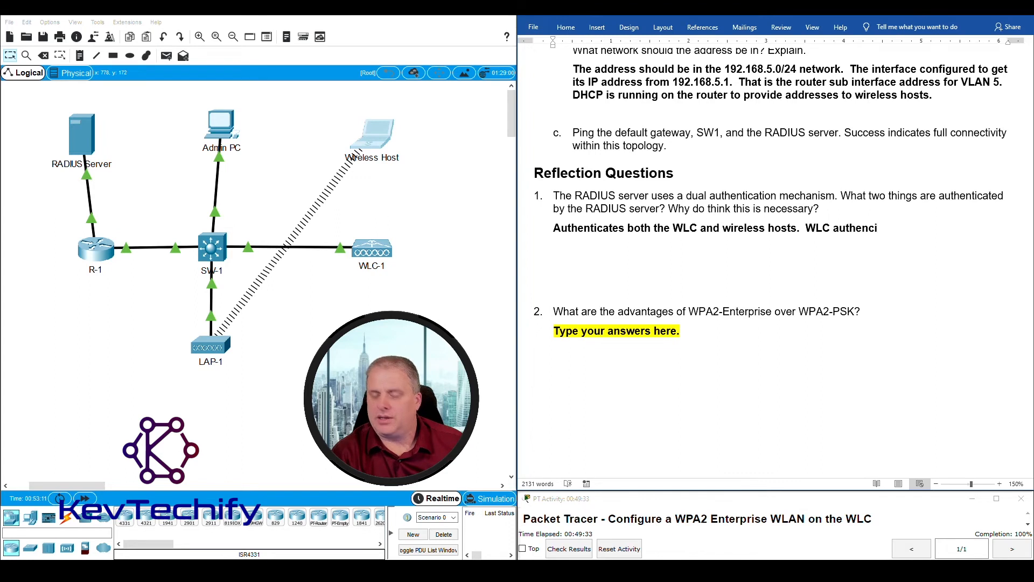
text(authentication)
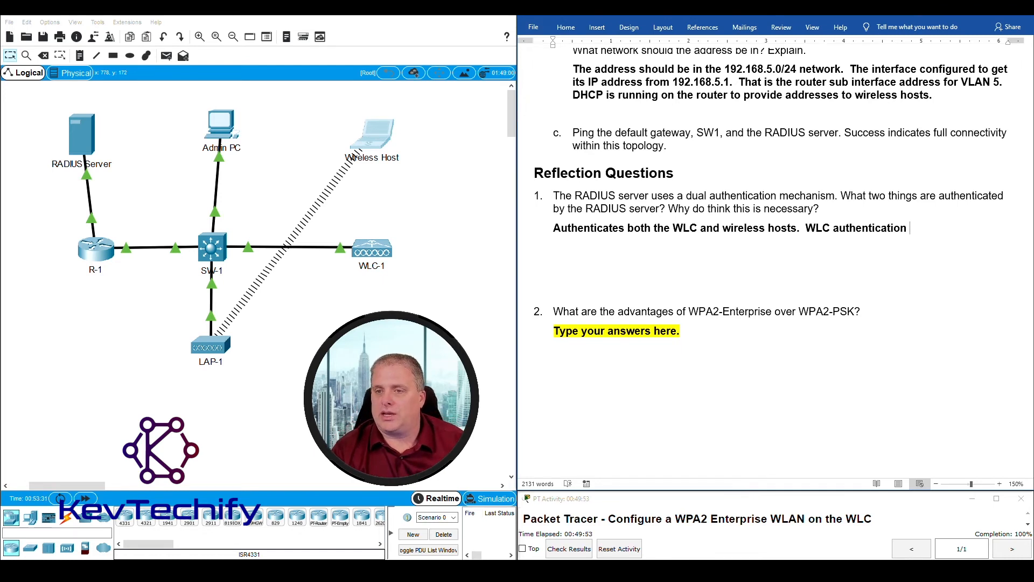
text(is )
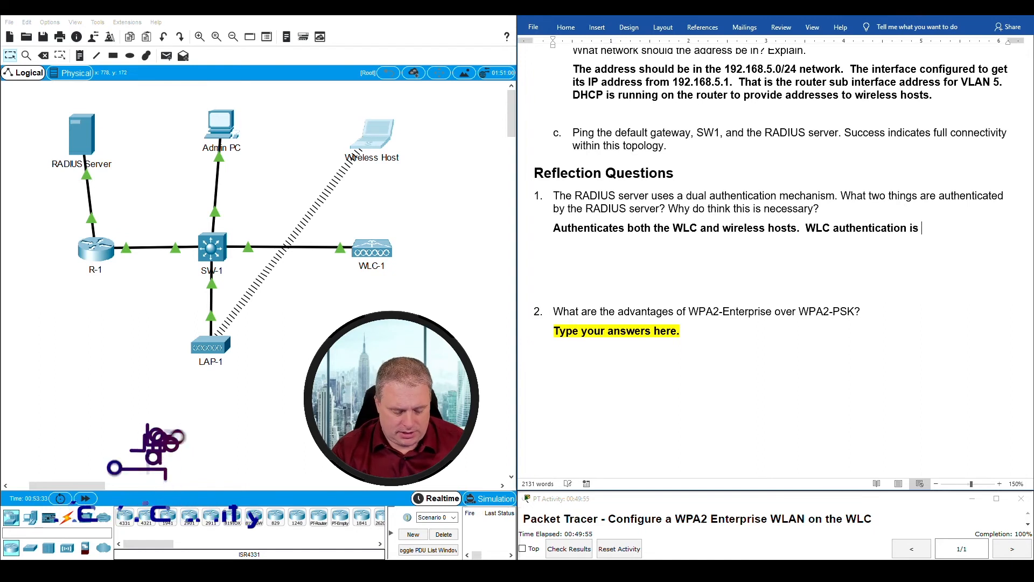
text(to p)
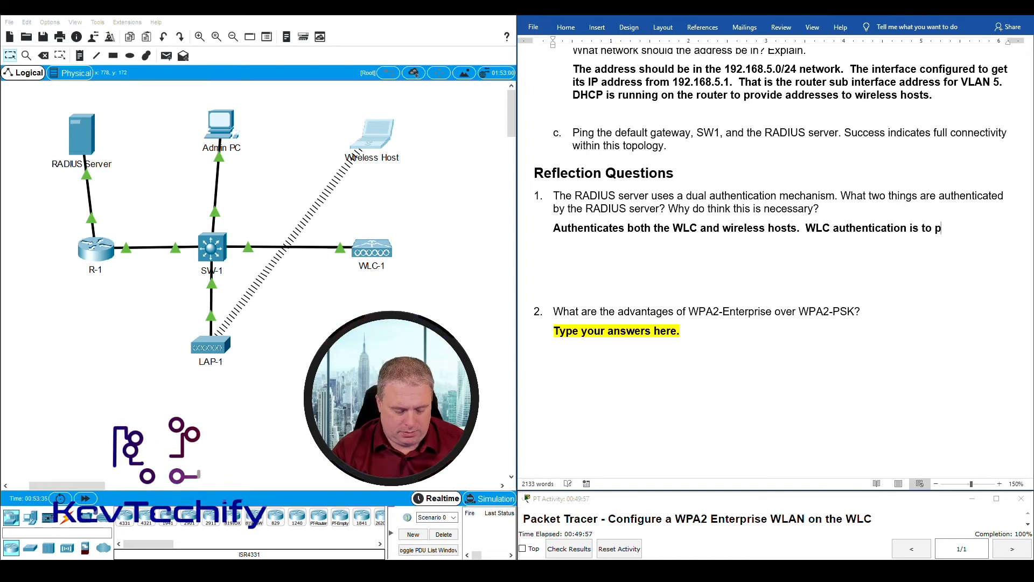
text(rovide )
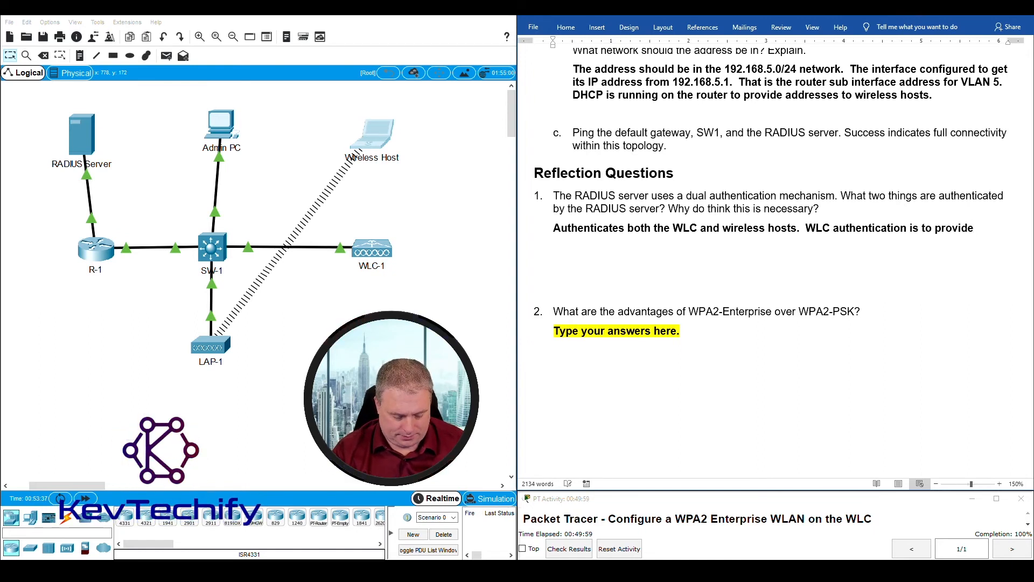
text(authen)
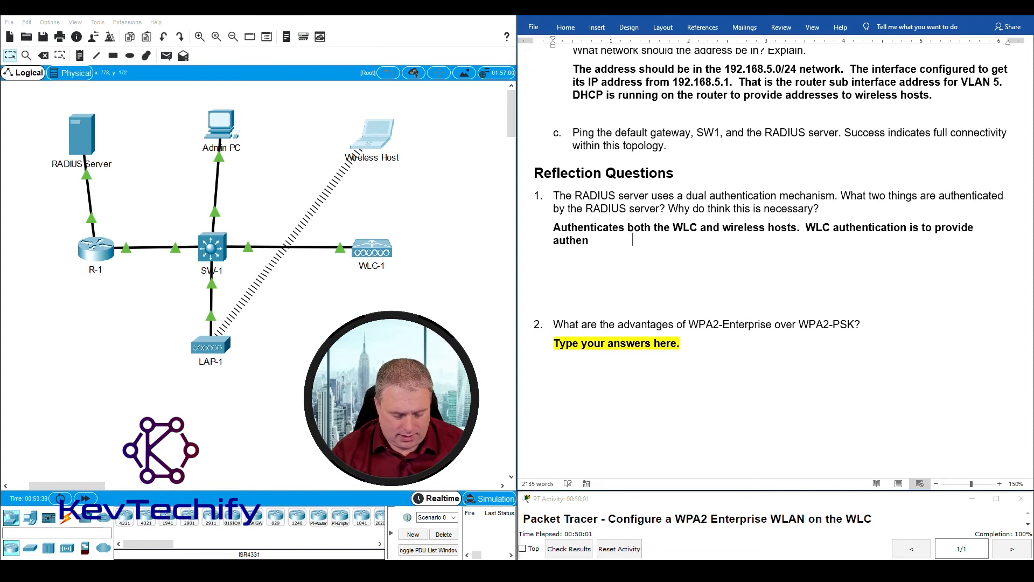
text(tication for dev)
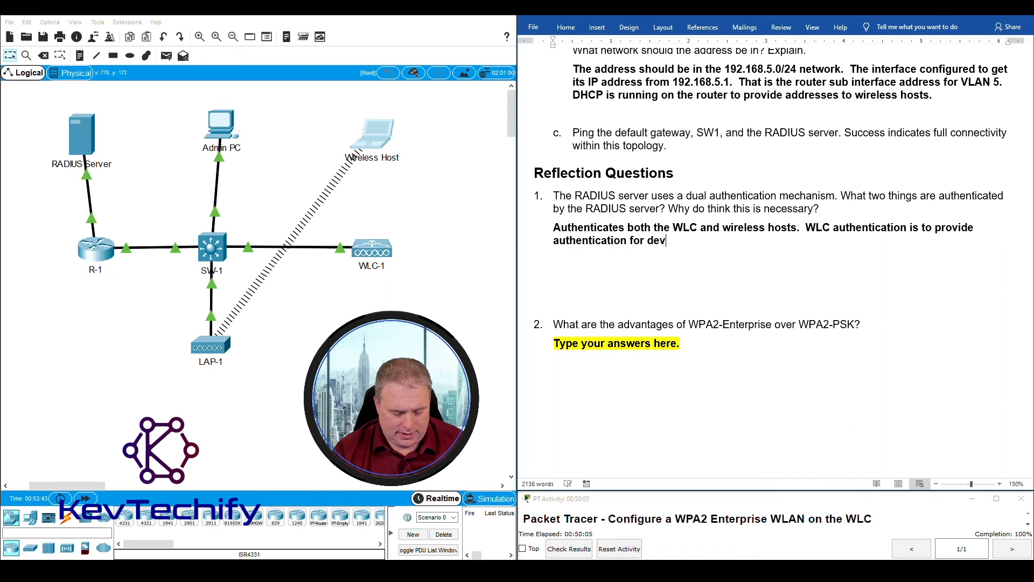
text(ices to use the cred)
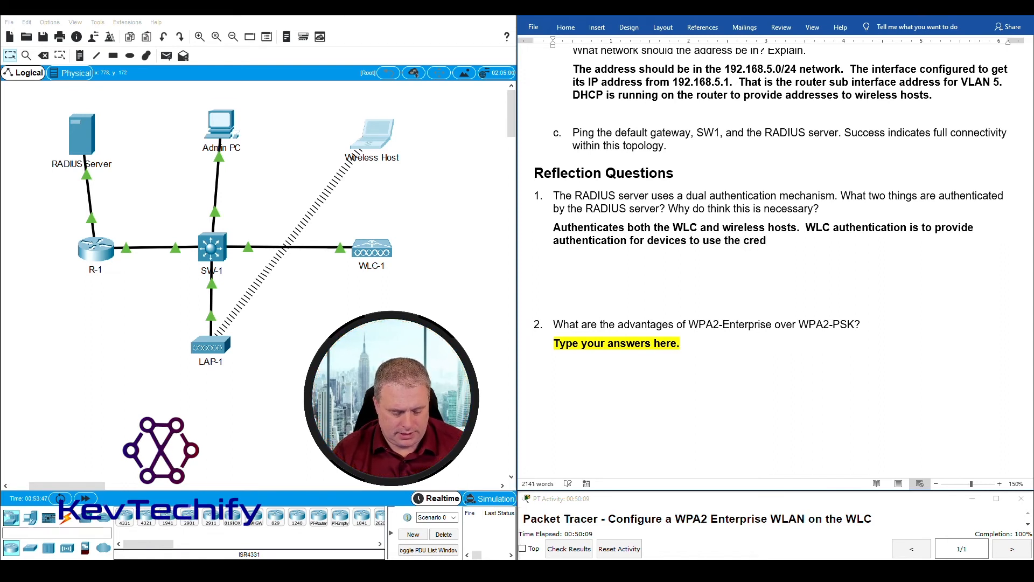
text(entials and )
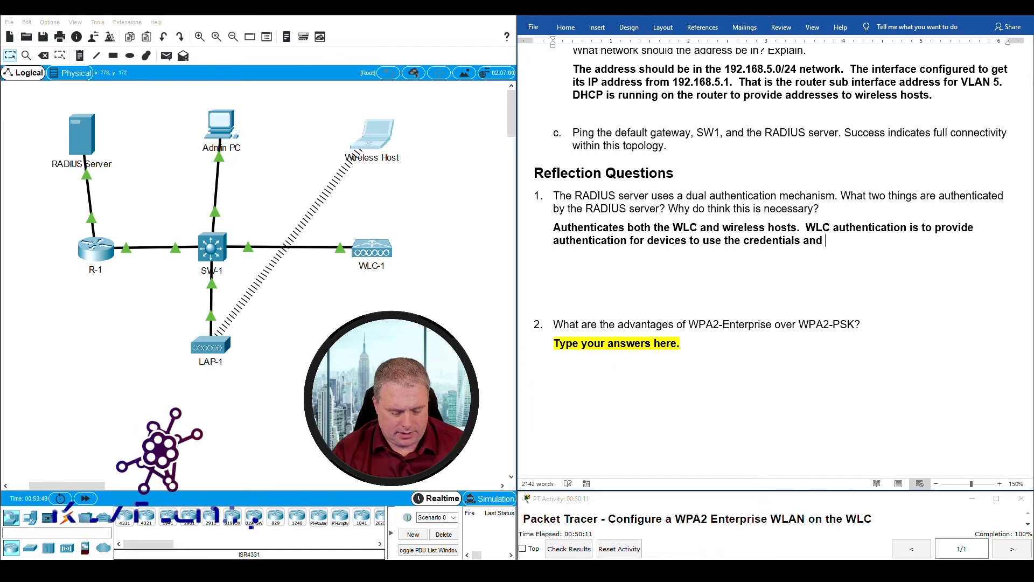
text(prermissi)
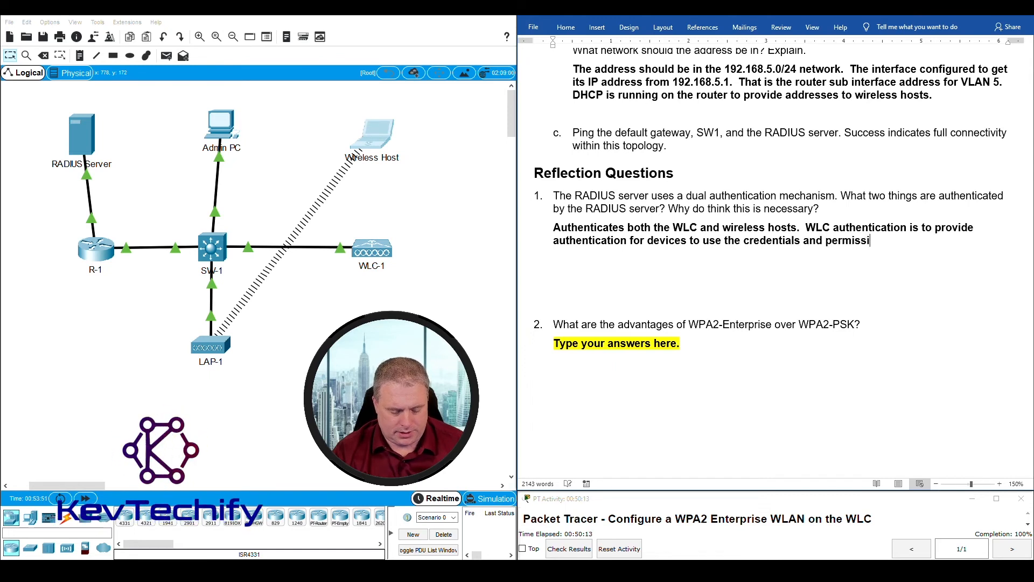
text(ons on the )
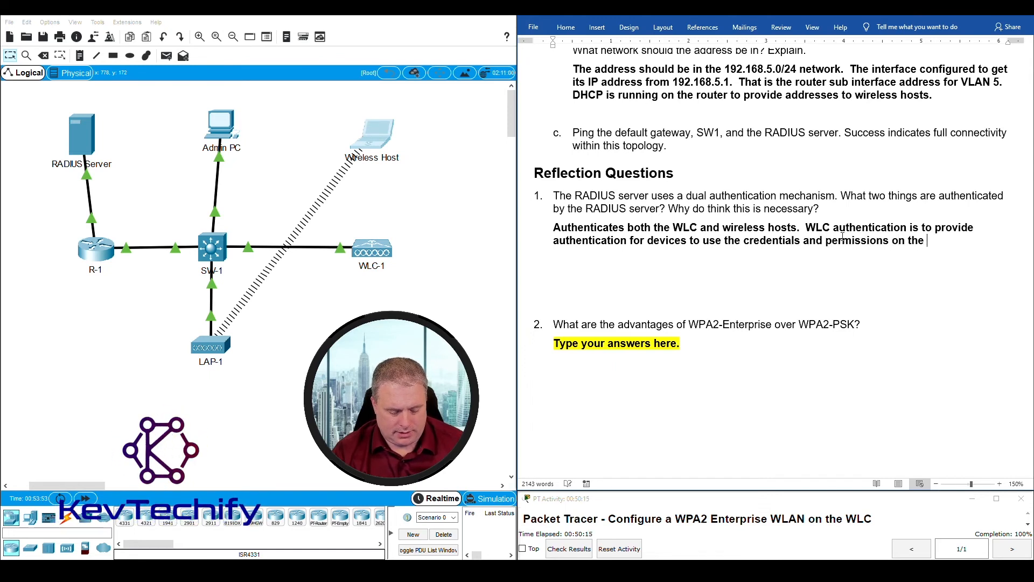
text(RADIUS Server.)
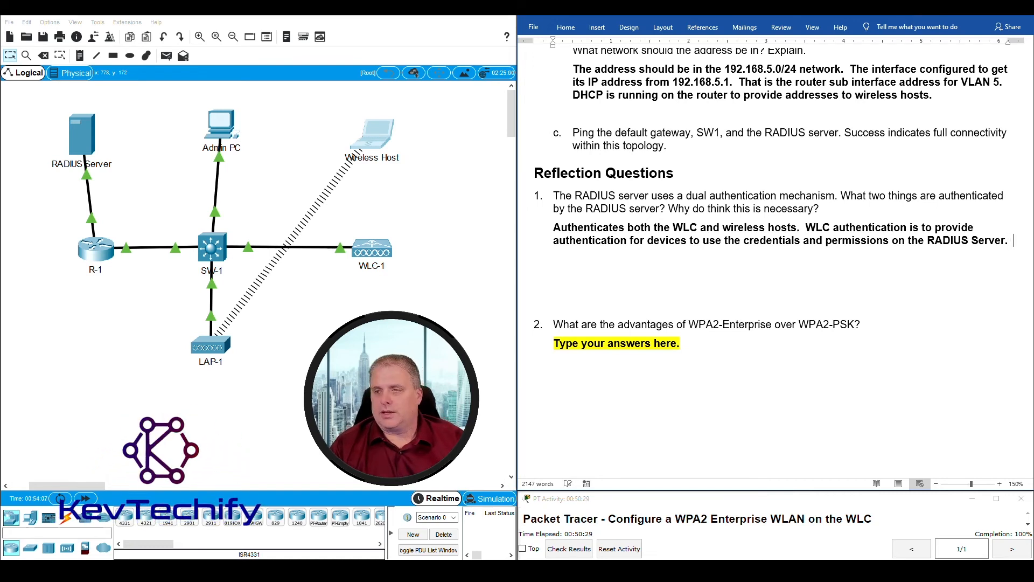
- Add a line explaining that wireless client permissions determine what they can access
key(Return)
text(Wi)
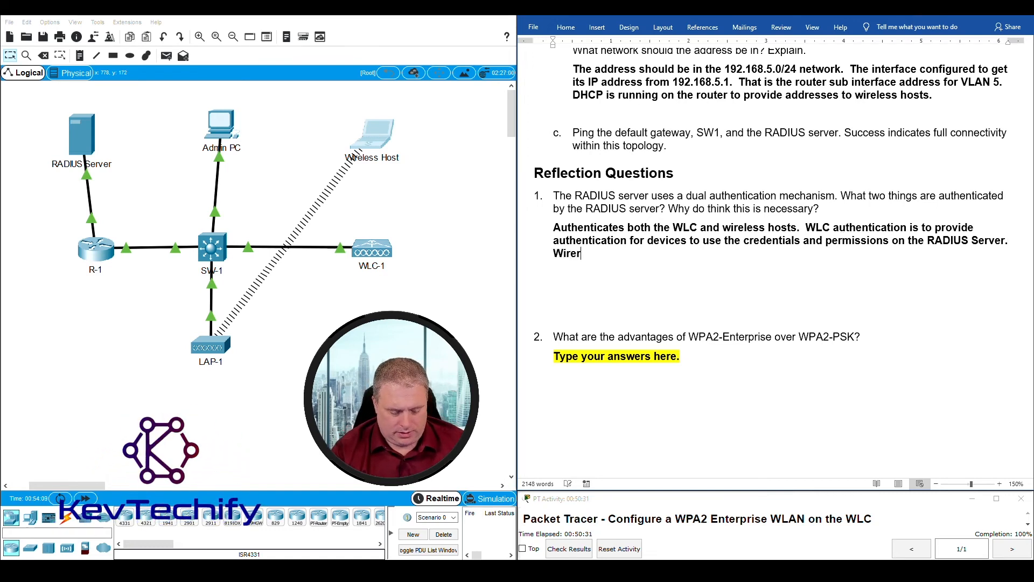
text(reless clien)
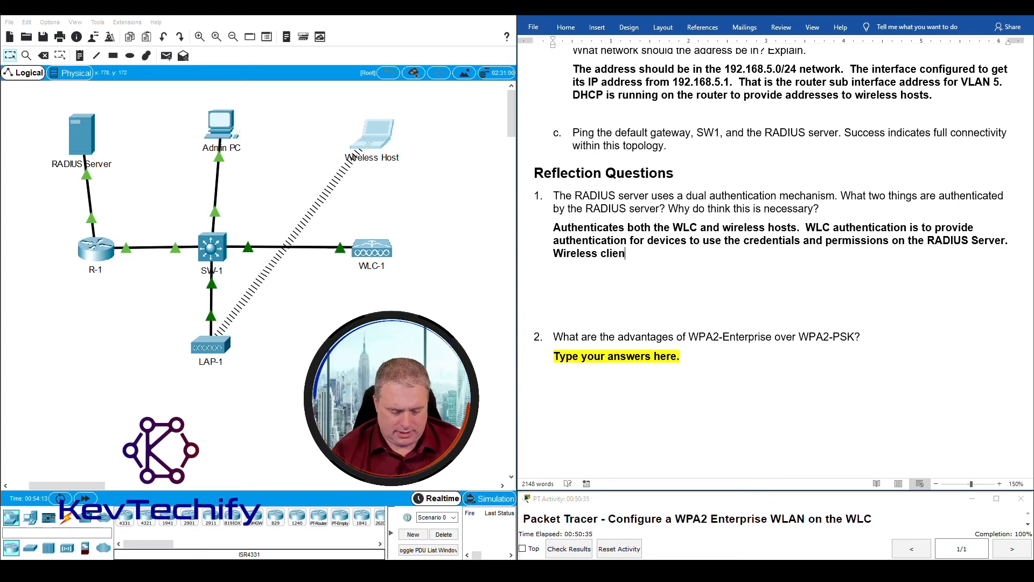
text(t pers)
key(BackSpace)
text(missions on )
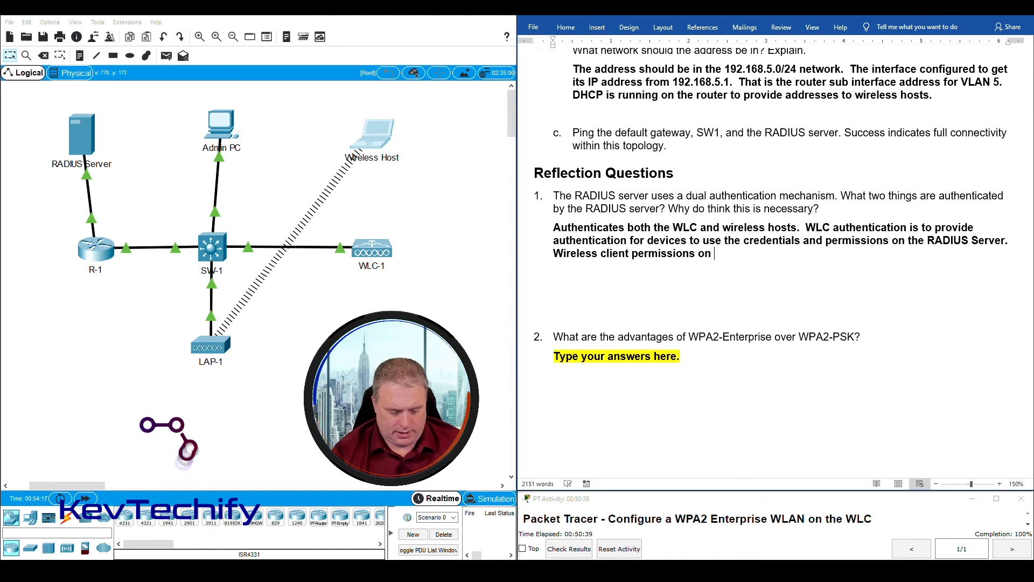
text(what they can)
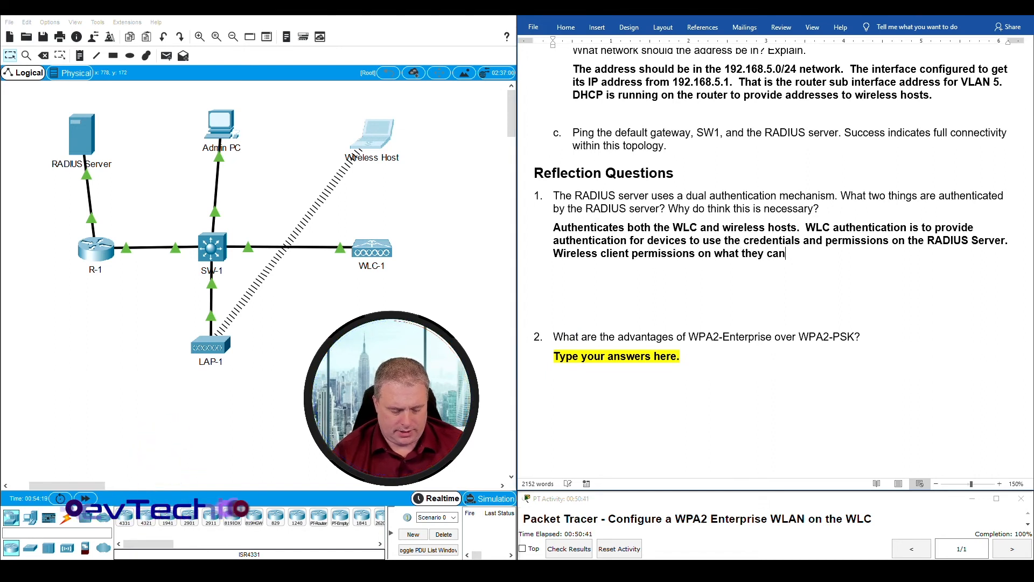
text( access.)
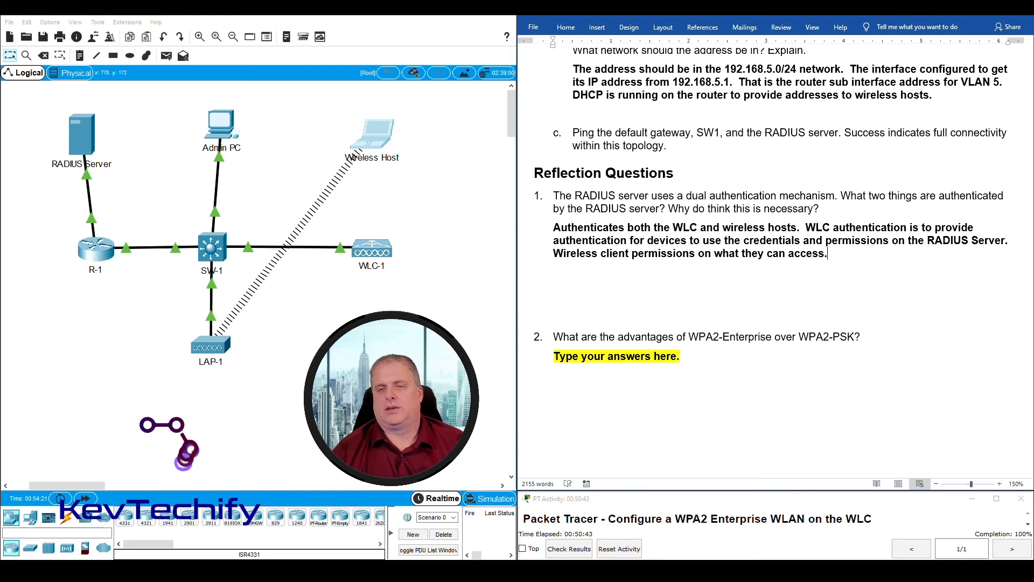
- Answer question 2: WPA2-PSK shares one password among all hosts; WPA2-Enterprise gives individual username/password combinations
scroll(735, 307, down, 2)
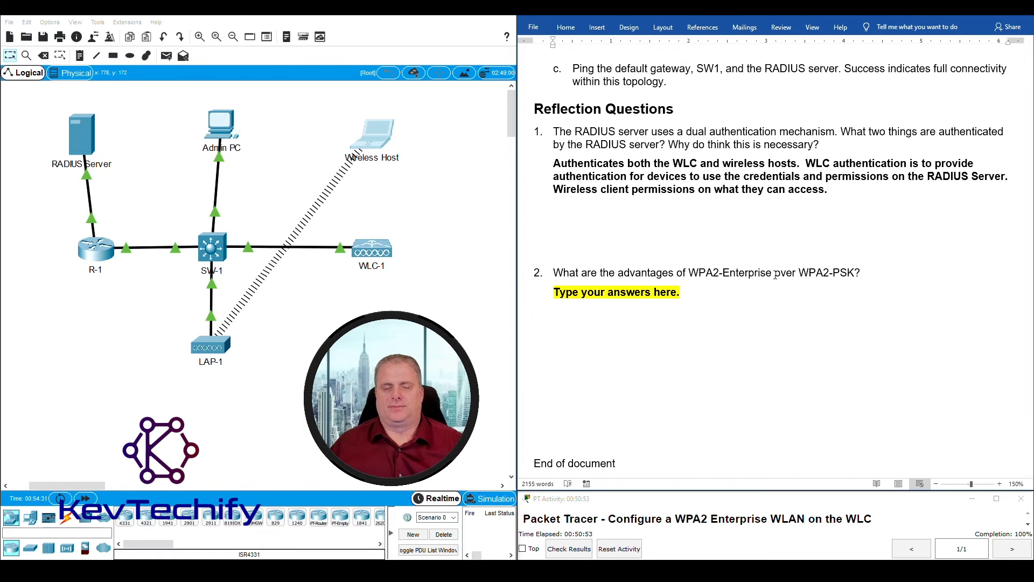
click(554, 292)
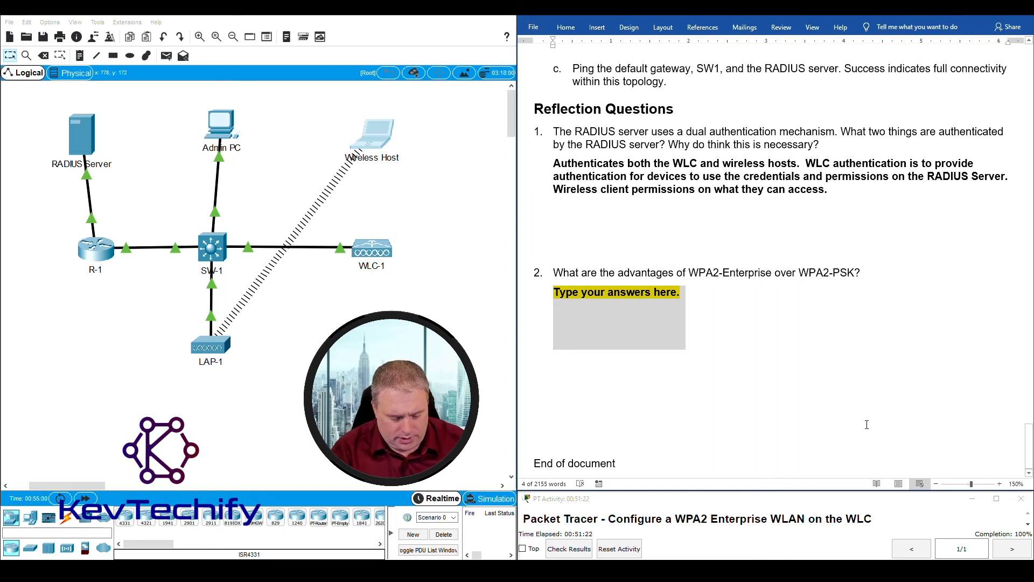
text(WPA2-PSK all)
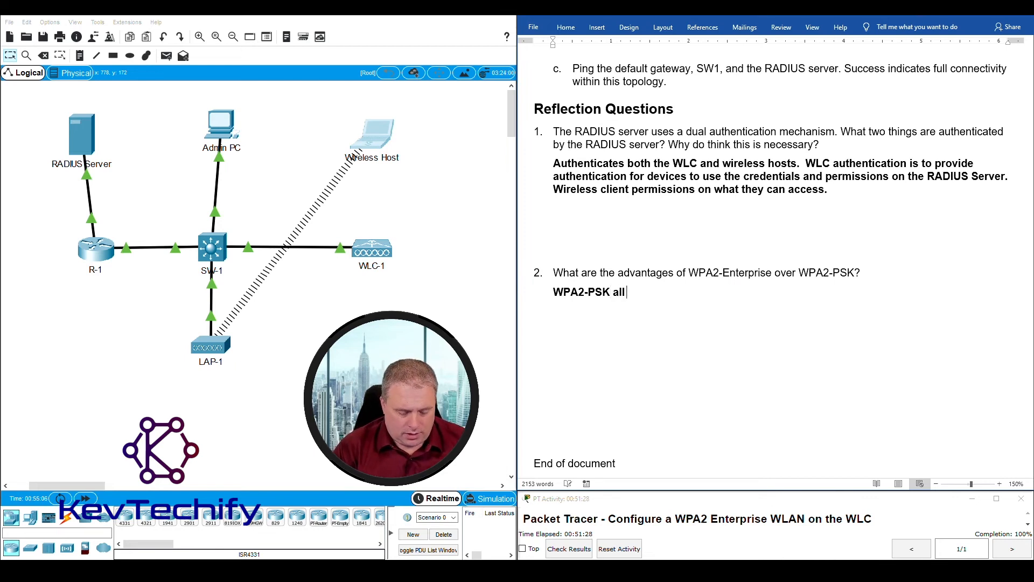
text(host use the same)
text(ssword.  Security)
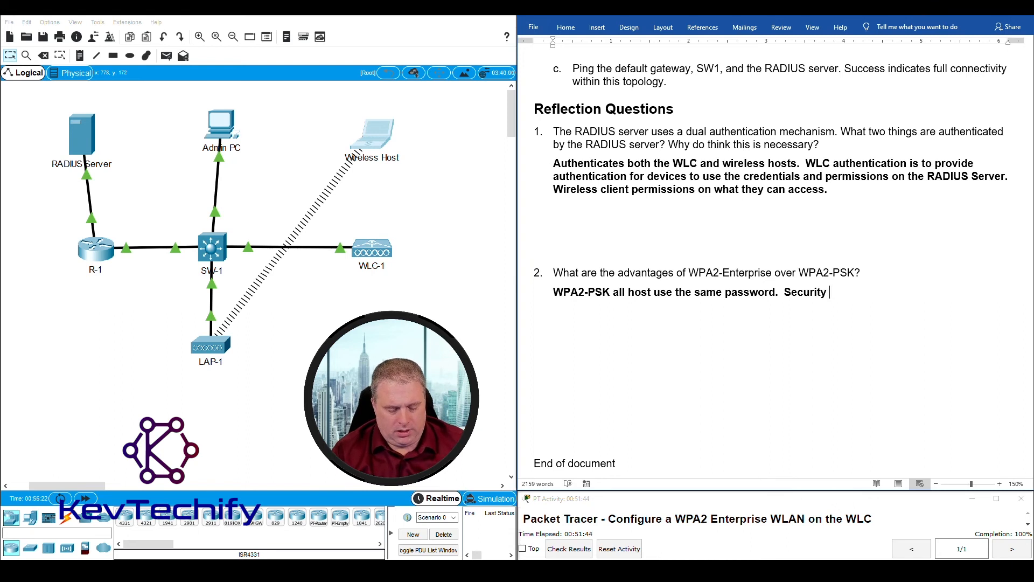
text(g users.  Everyo)
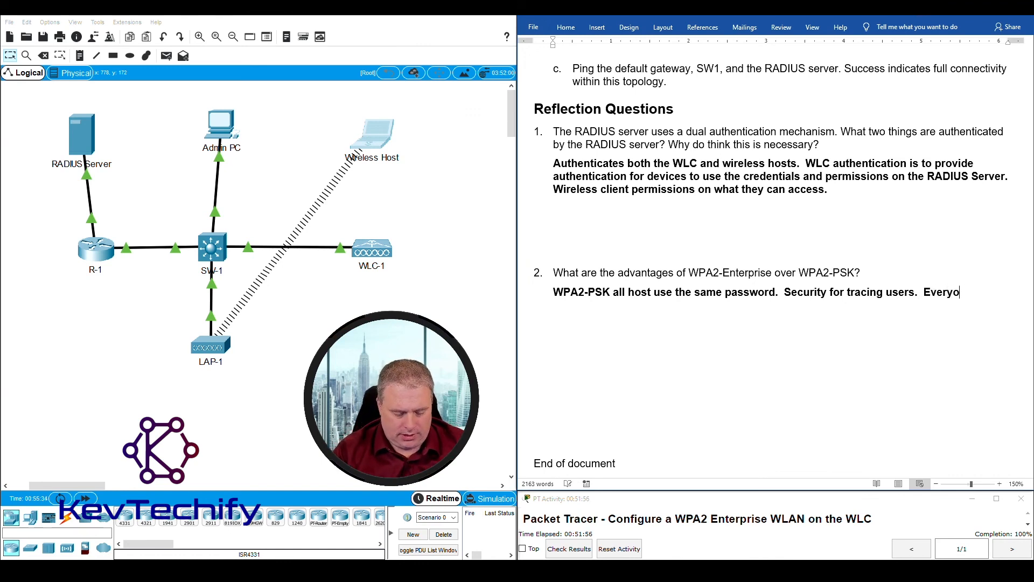
text(ch)
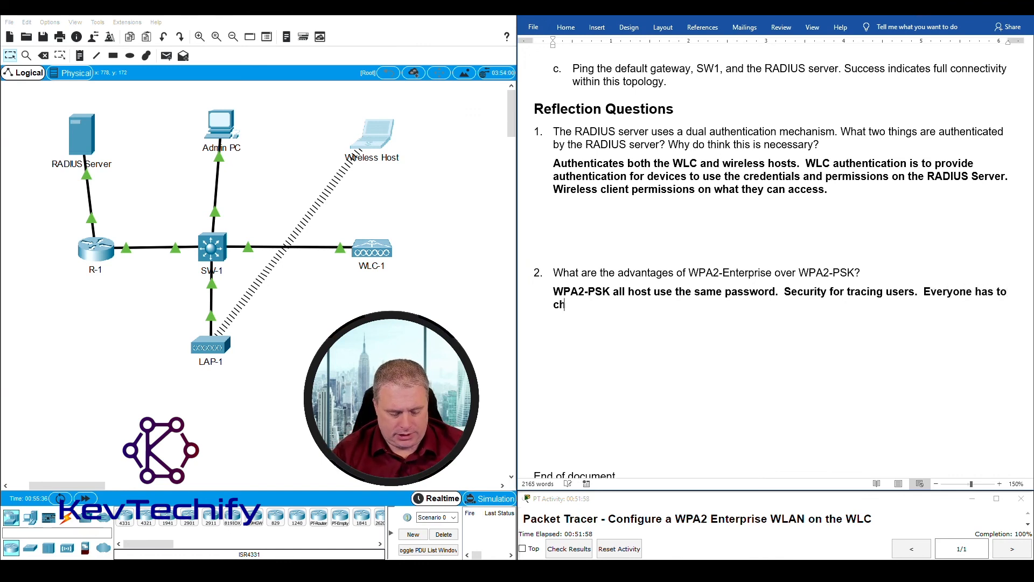
text(ange the password.)
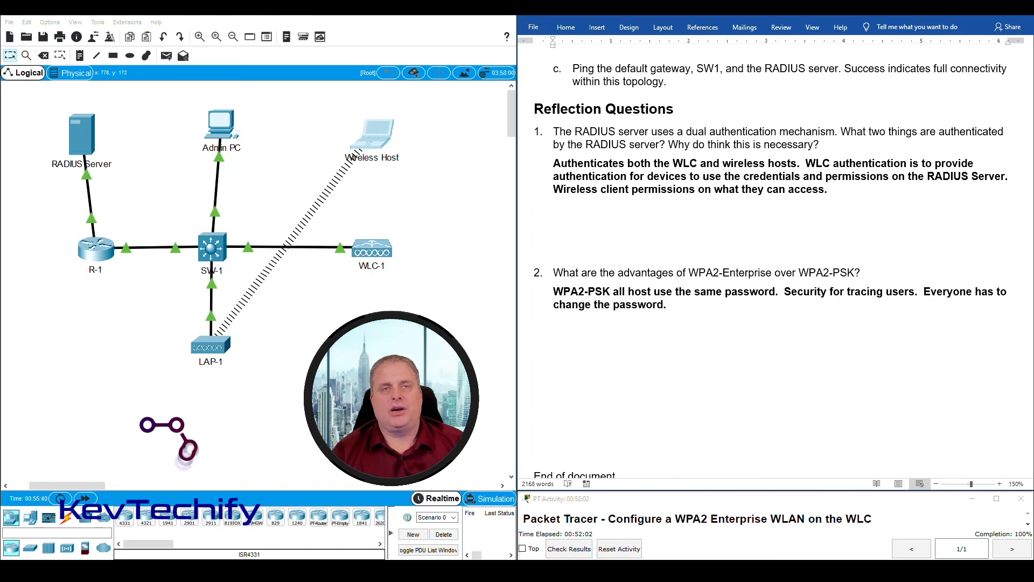
text(  Sha)
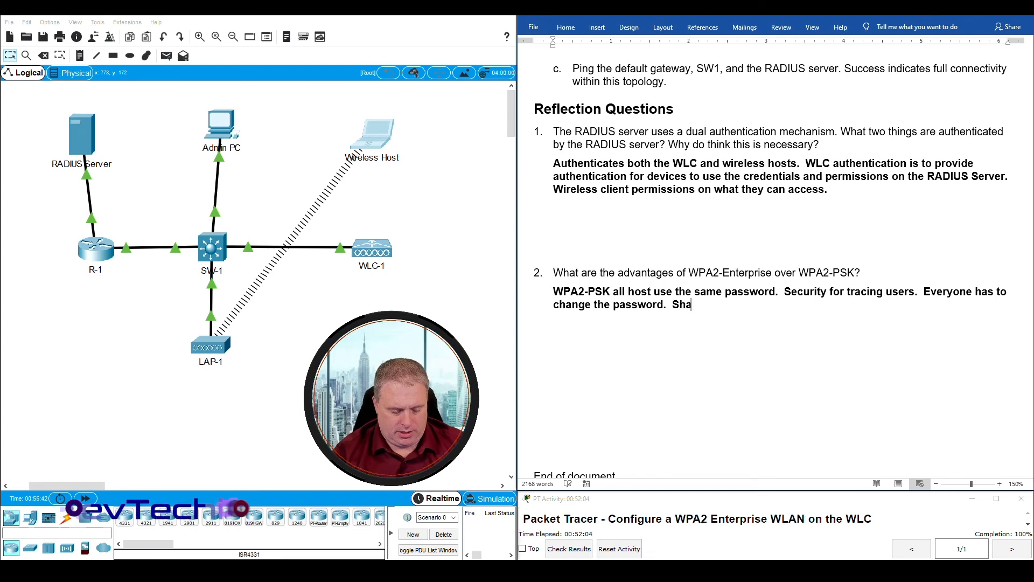
text(red between)
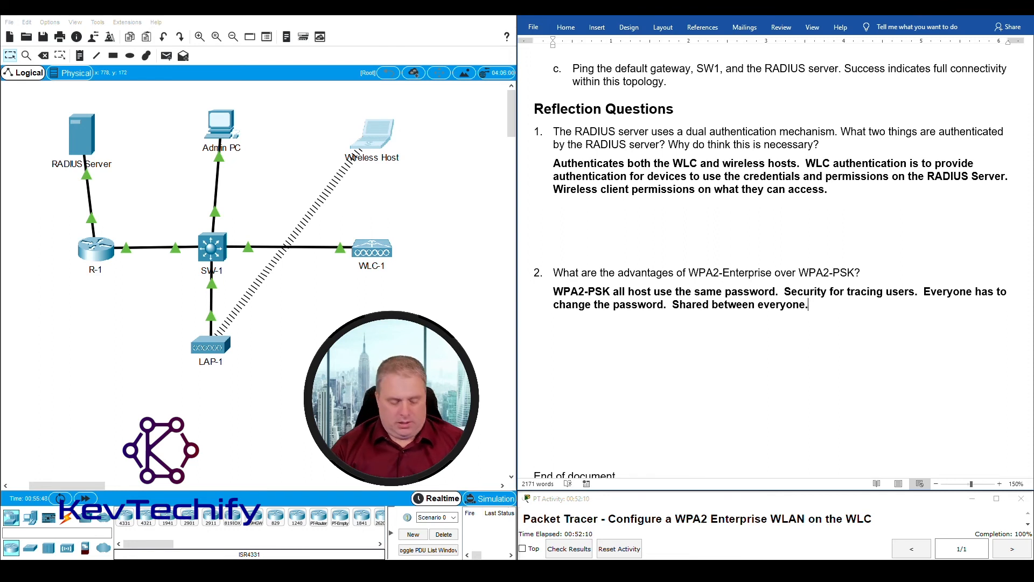
text(everyone.  WPA)
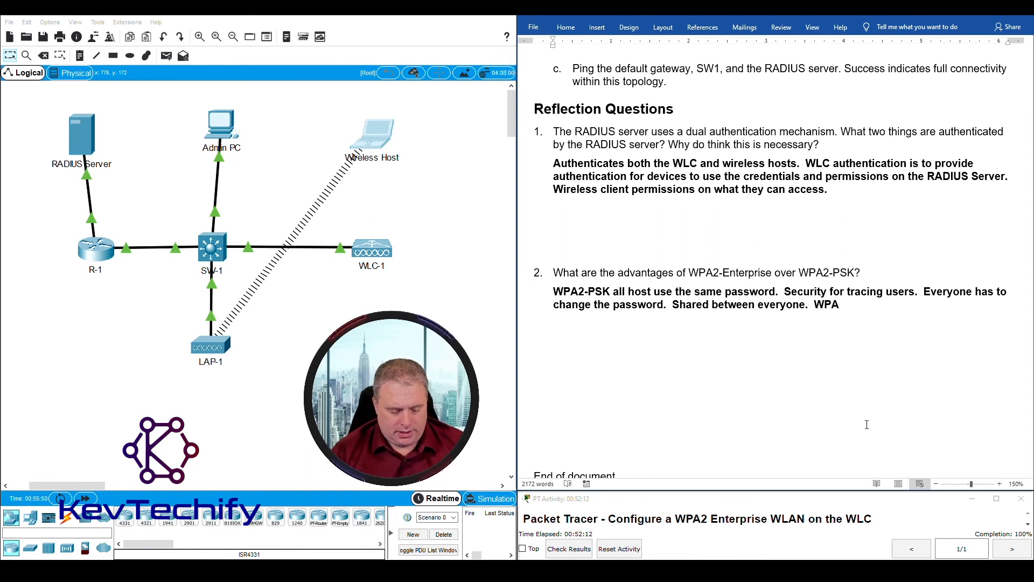
text(2-)
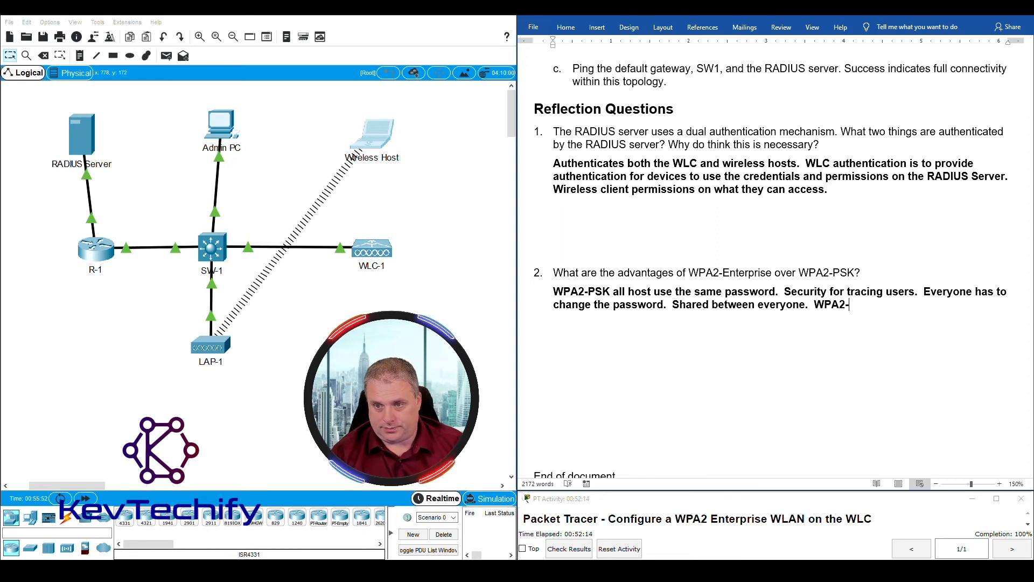
text(Enterprise)
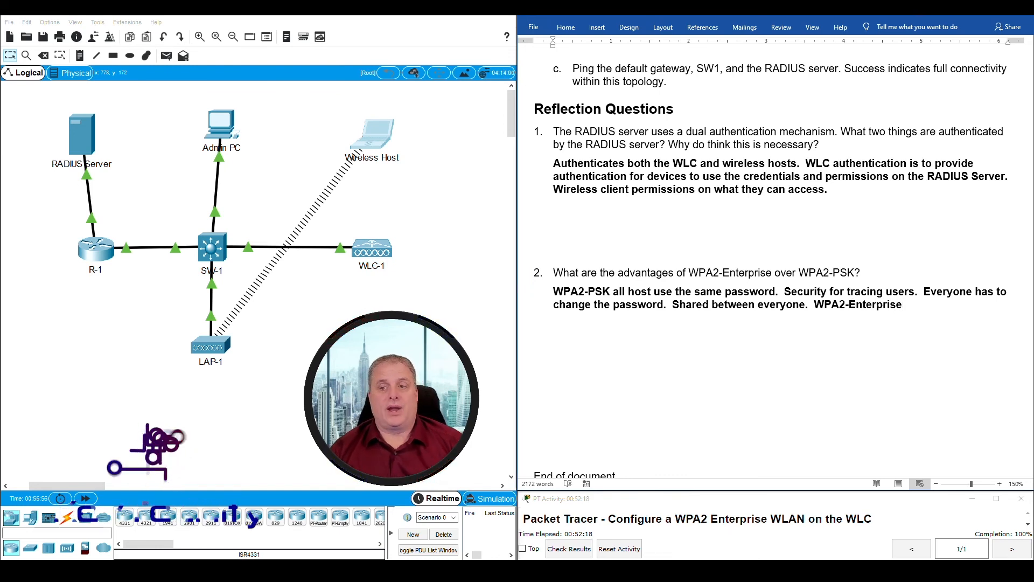
text( c)
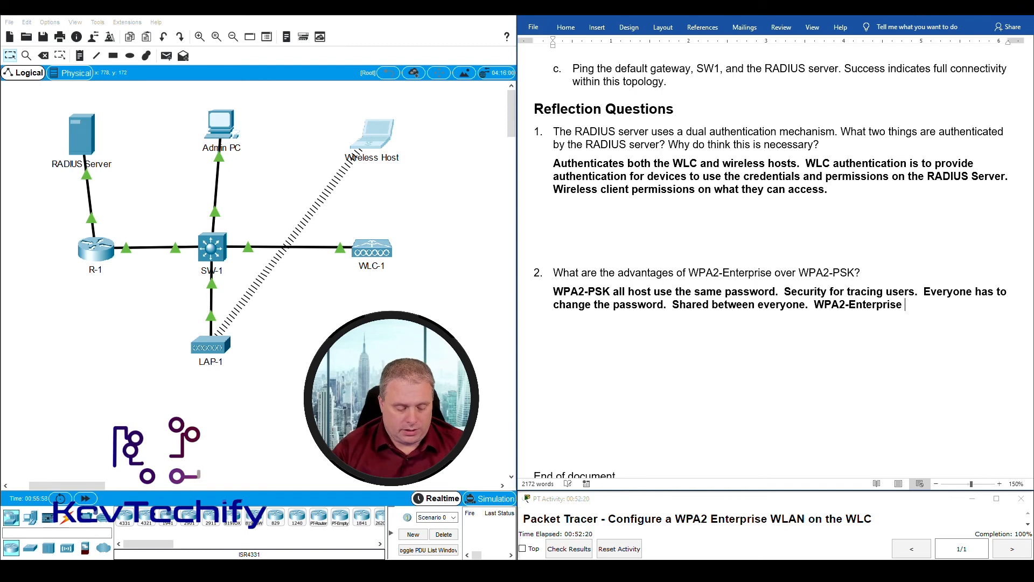
text(an create)
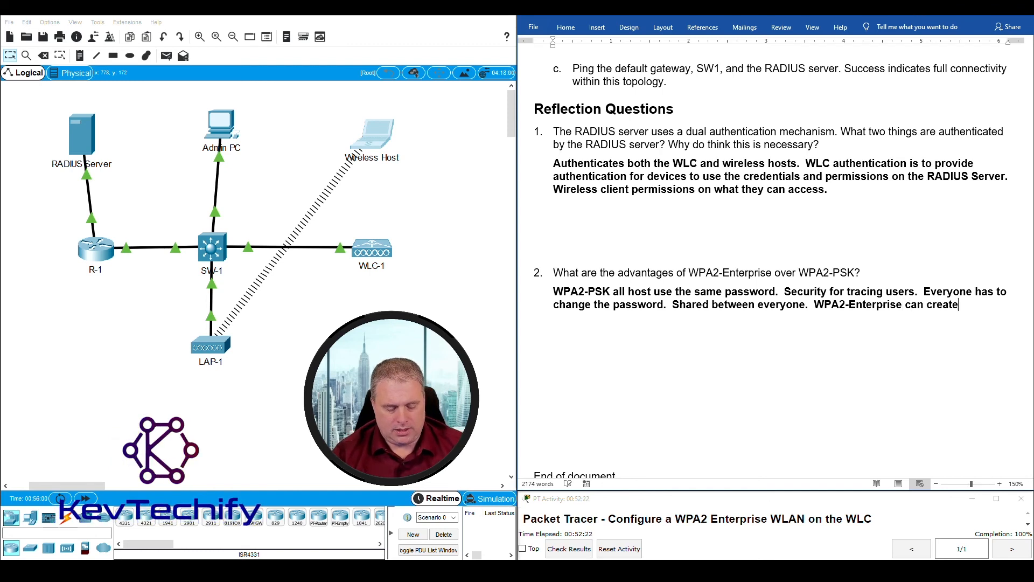
text( individual)
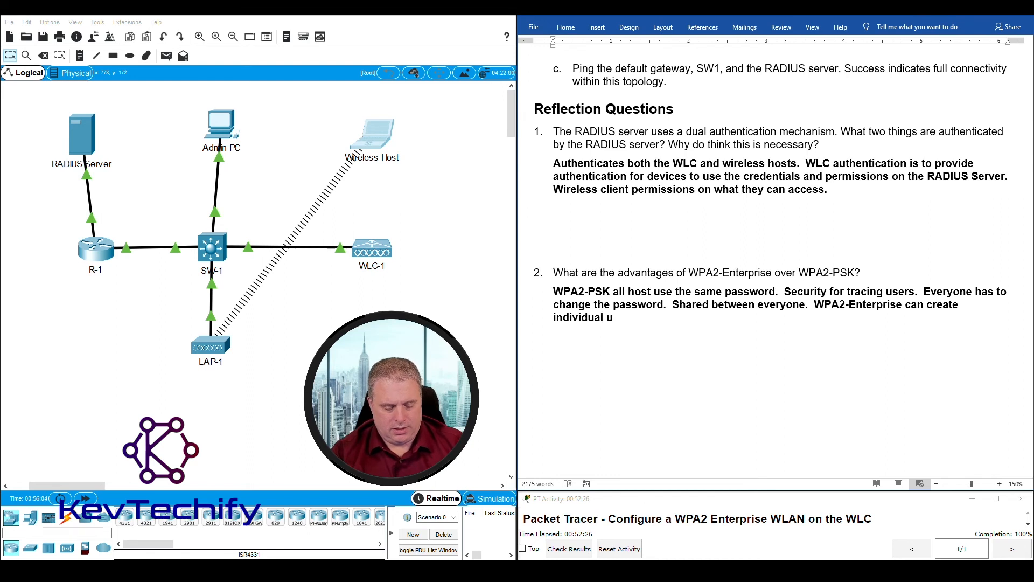
text( username password com)
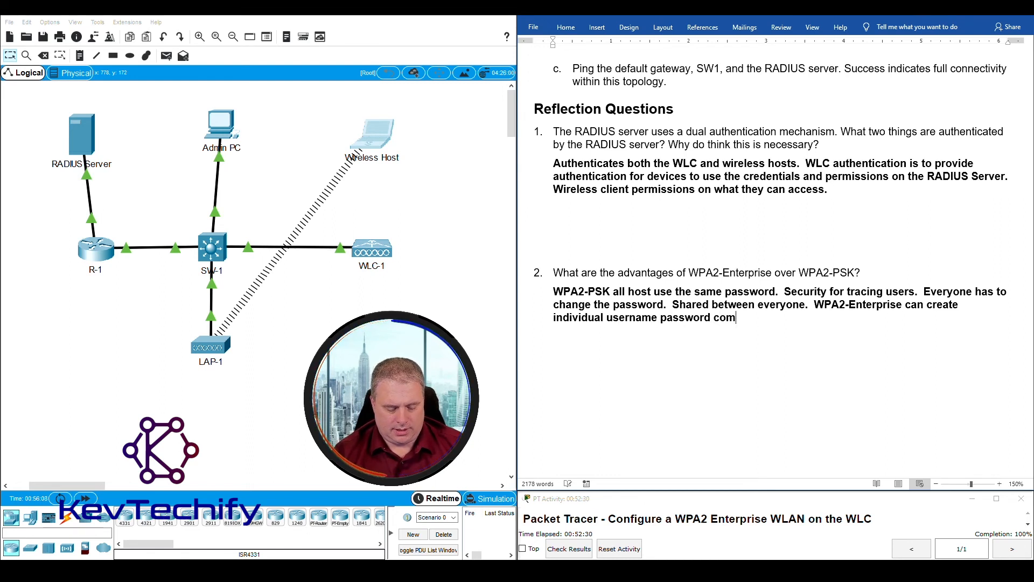
text(bination)
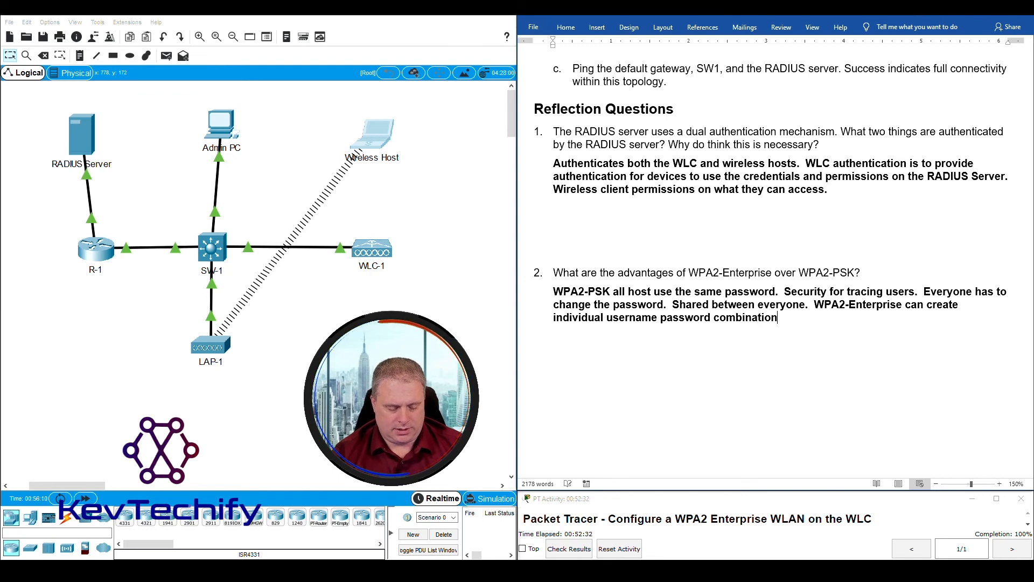
text(s for )
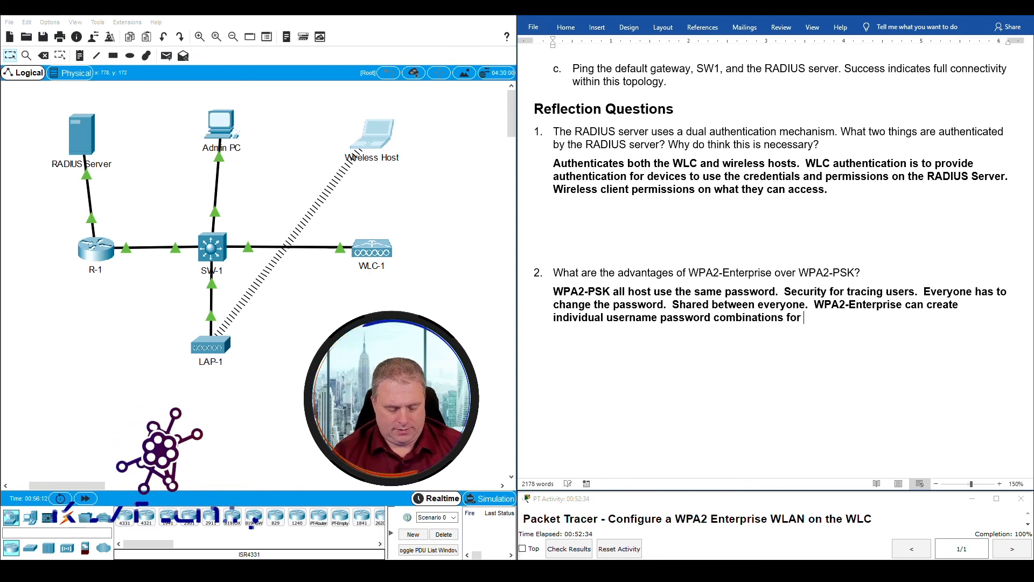
text(every )
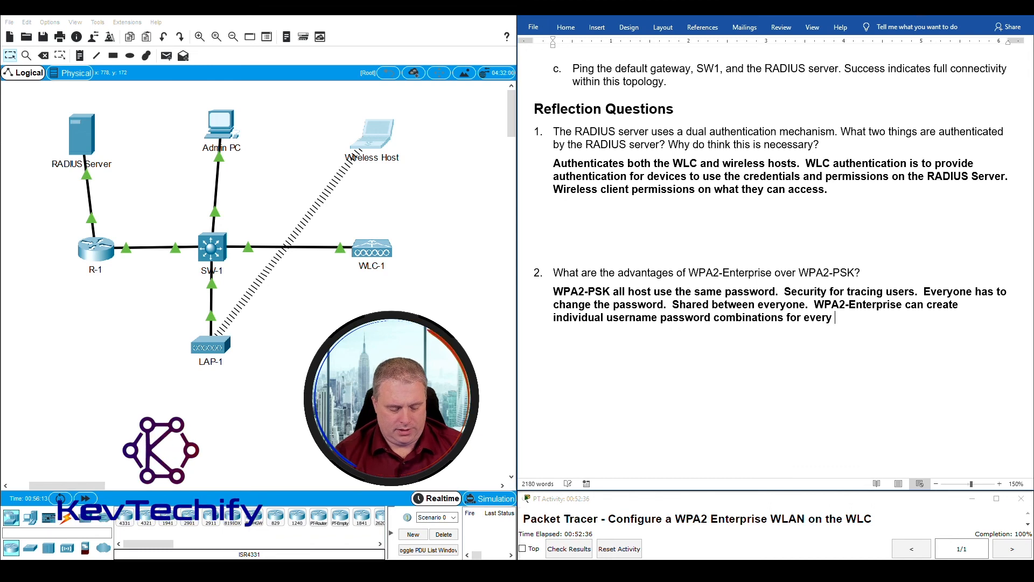
text(user.)
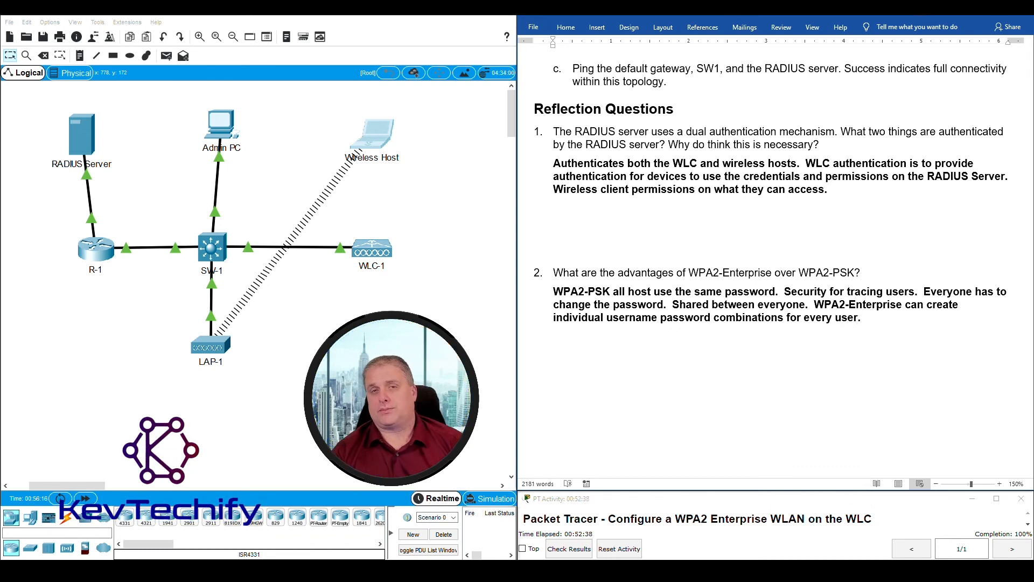